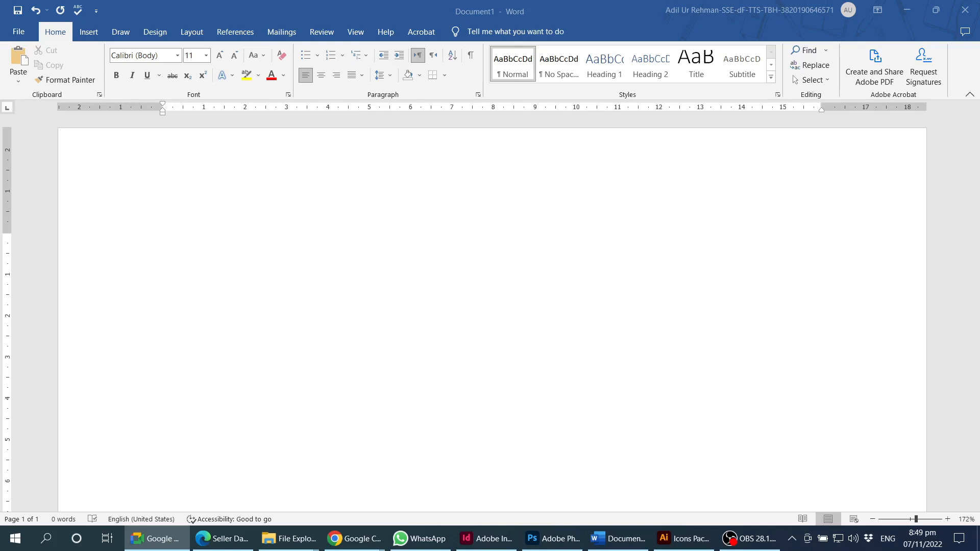
- Activate the blank Document1 window in Word so it is ready for typing
{"action": "left_click", "coordinate": [596, 13]}
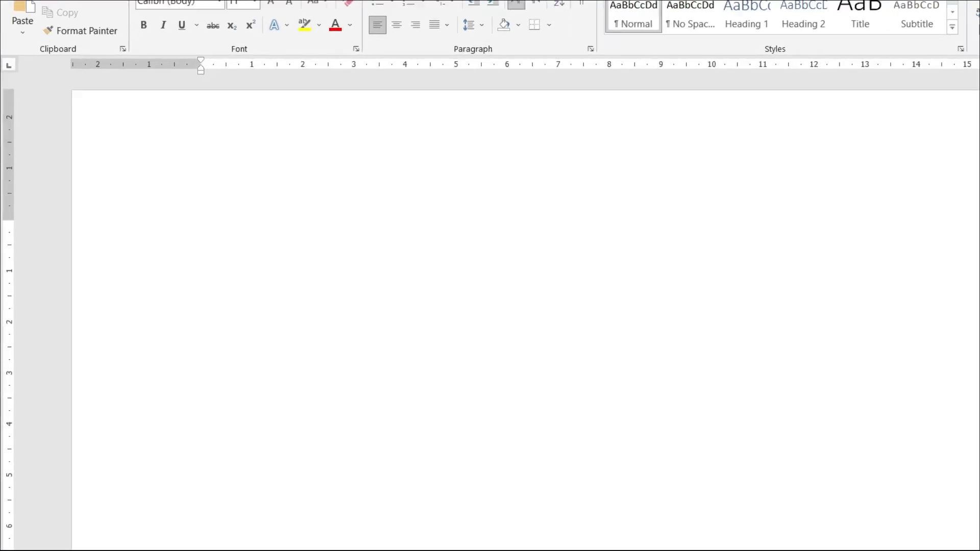
- Enter the =lorem() formula on the first line to generate placeholder paragraphs
{"action": "type", "text": "="}
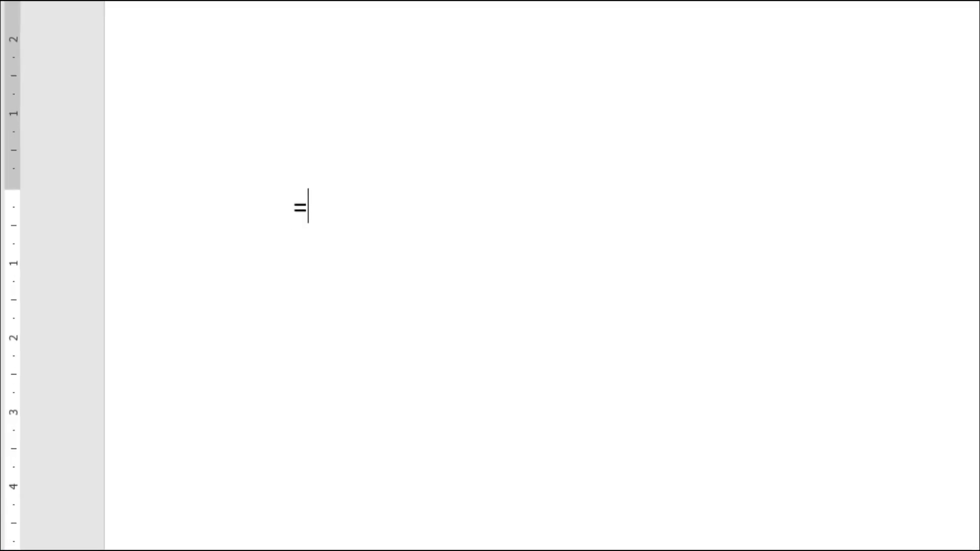
{"action": "type", "text": "lorem"}
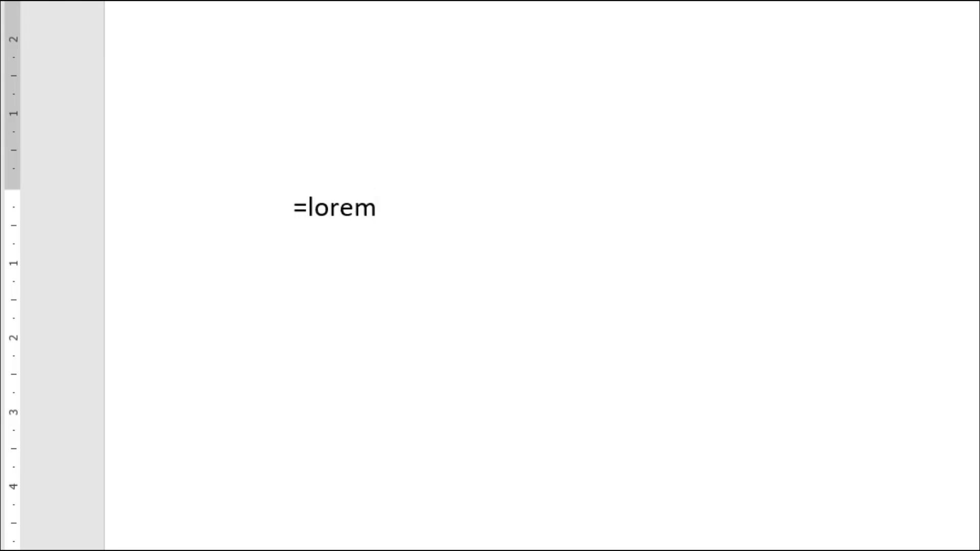
{"action": "type", "text": "()"}
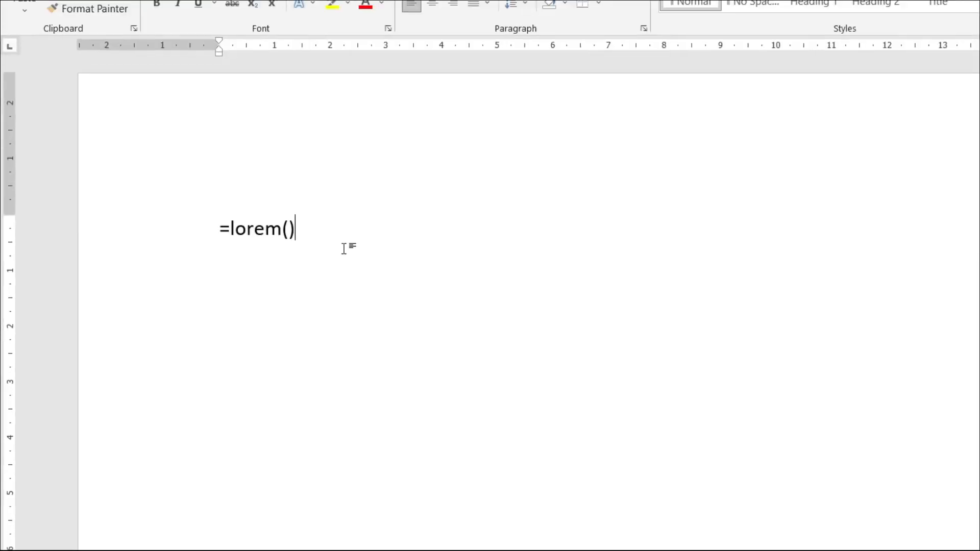
{"action": "key", "text": "Return"}
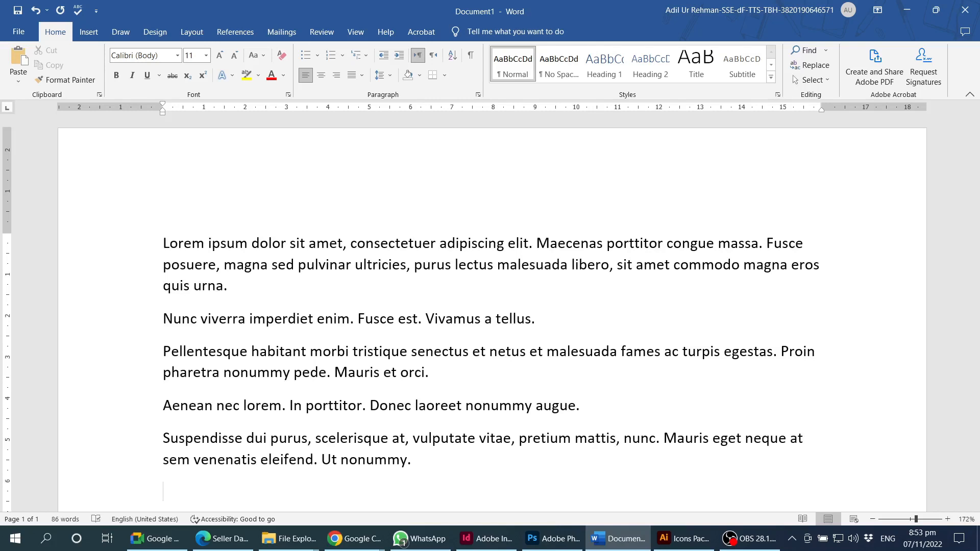
{"action": "left_click_drag", "start_coordinate": [163, 243], "coordinate": [429, 465]}
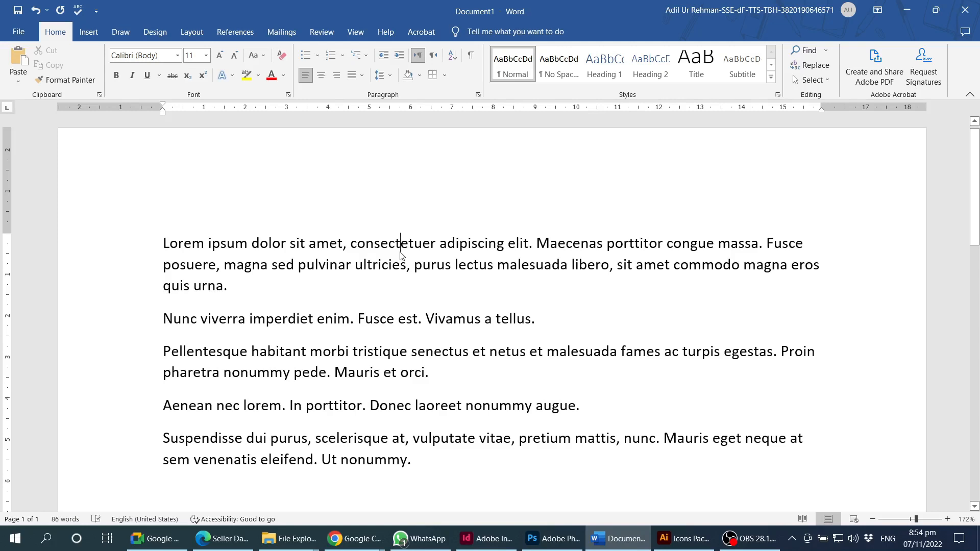
{"action": "left_click", "coordinate": [307, 289]}
{"action": "left_click", "coordinate": [432, 462]}
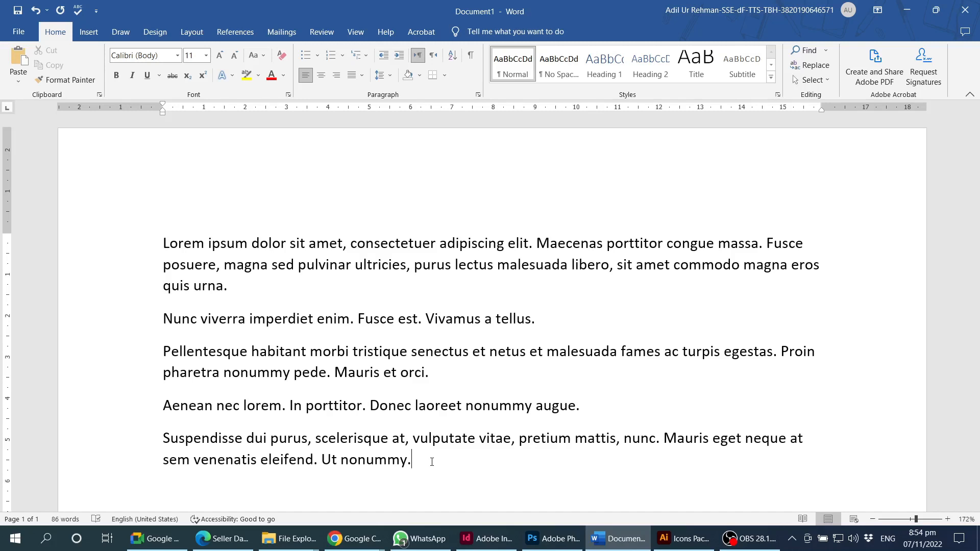
{"action": "left_click", "coordinate": [200, 244]}
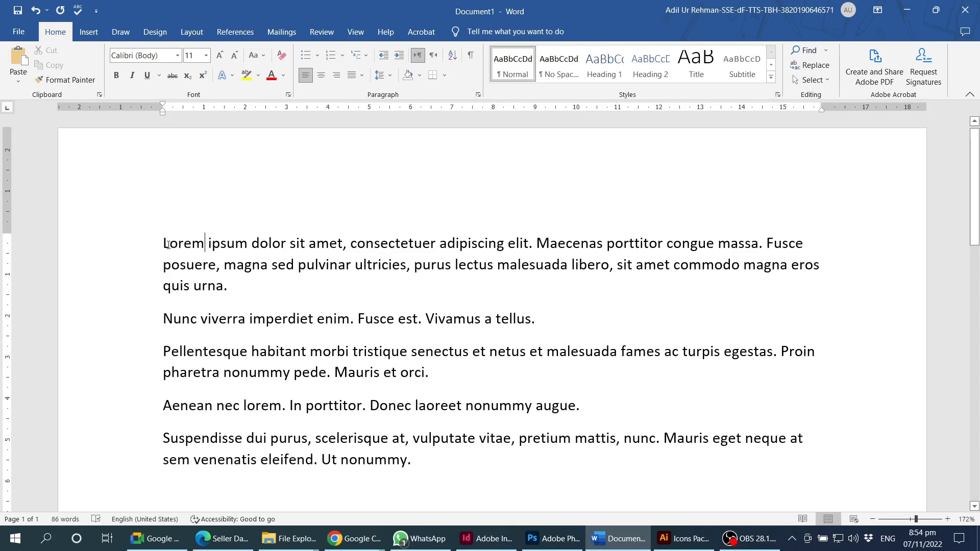
- Practise paragraph and word selections, ending with the opening paragraph's first line selected
{"action": "triple_click", "coordinate": [688, 300]}
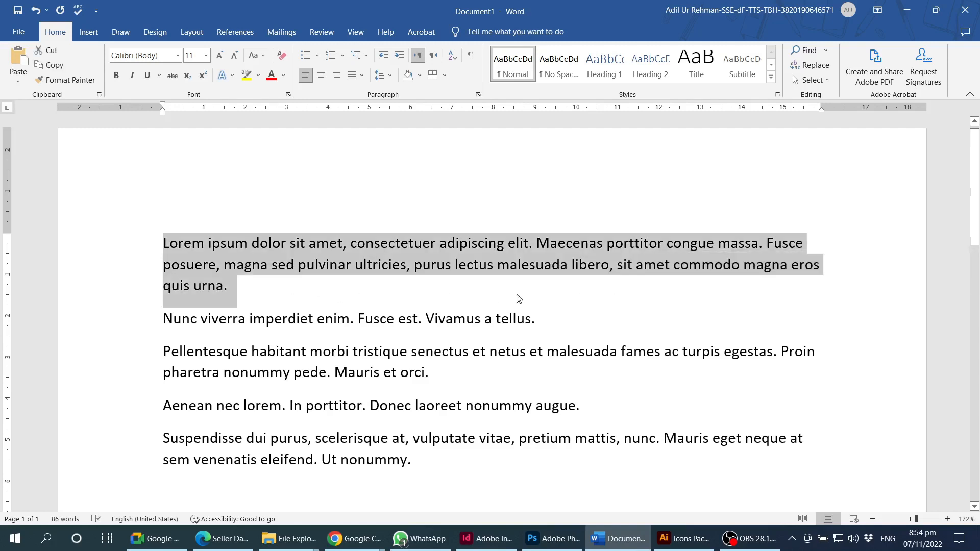
{"action": "left_click", "coordinate": [254, 284]}
{"action": "key", "text": "ctrl+Home"}
{"action": "left_click", "coordinate": [253, 282], "text": "shift"}
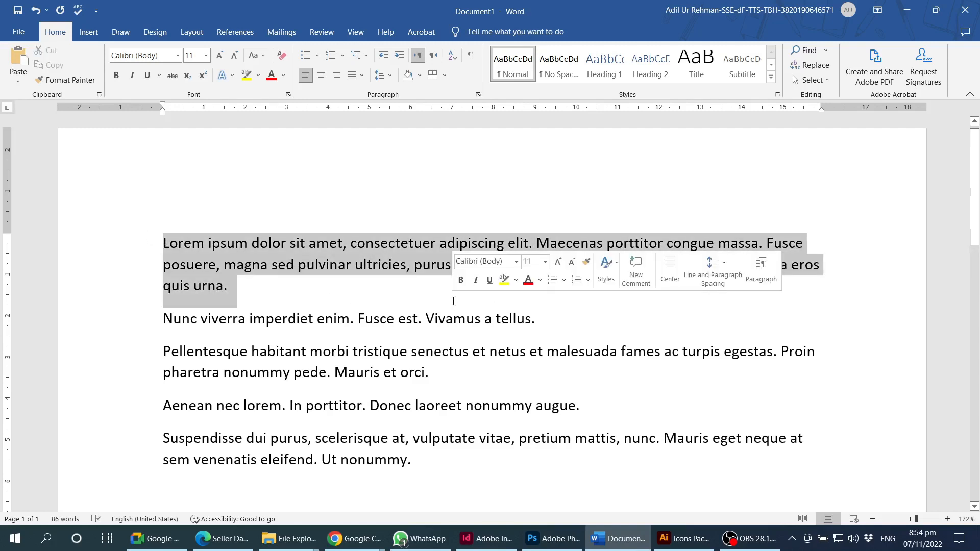
{"action": "left_click", "coordinate": [324, 299]}
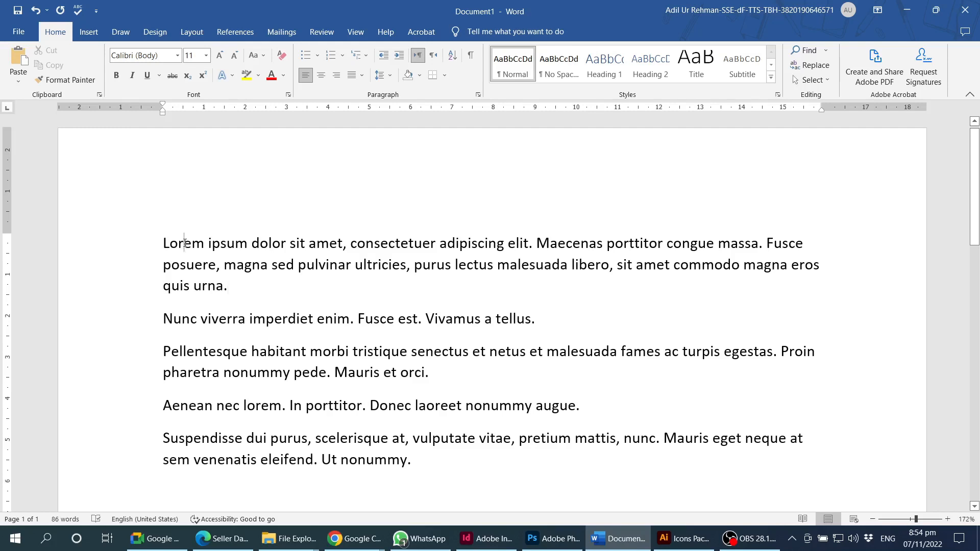
{"action": "double_click", "coordinate": [184, 244]}
{"action": "left_click", "coordinate": [172, 244]}
{"action": "triple_click", "coordinate": [182, 244]}
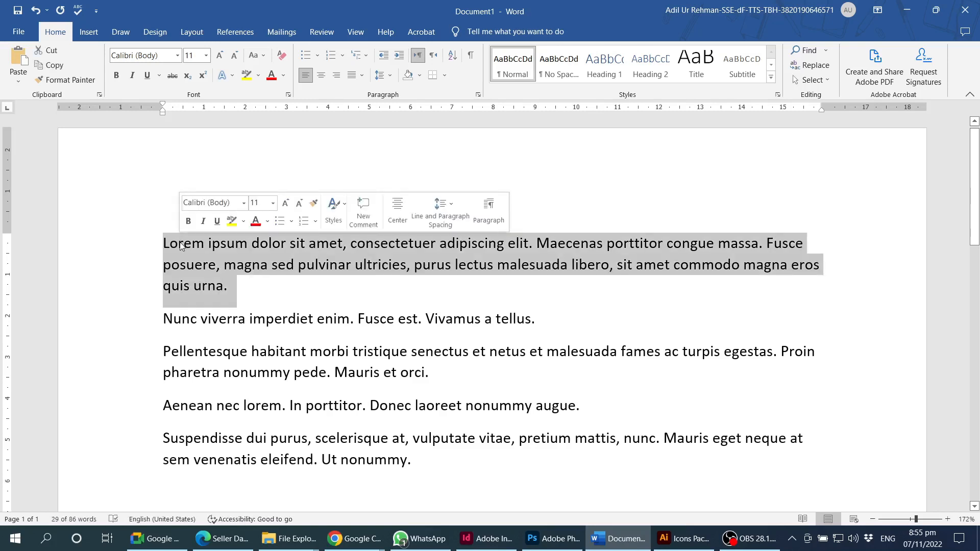
{"action": "left_click", "coordinate": [180, 245]}
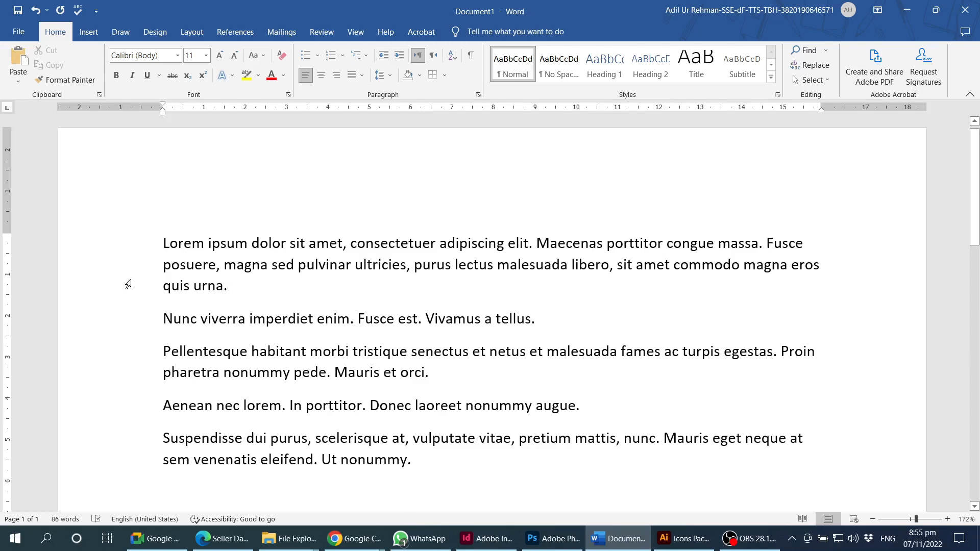
{"action": "left_click", "coordinate": [126, 247]}
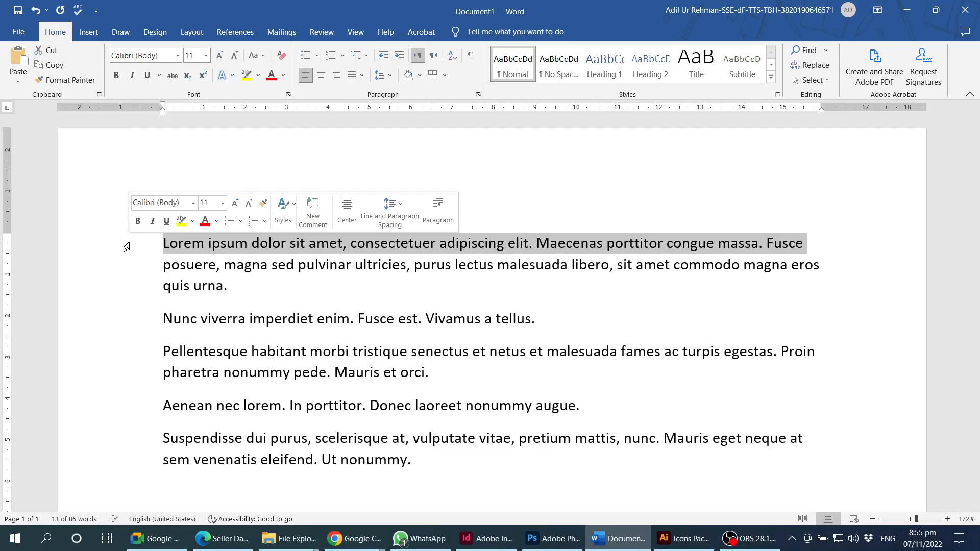
- Extend the selection down the left margin from the first line through the last paragraph
{"action": "left_click_drag", "start_coordinate": [127, 247], "coordinate": [129, 472]}
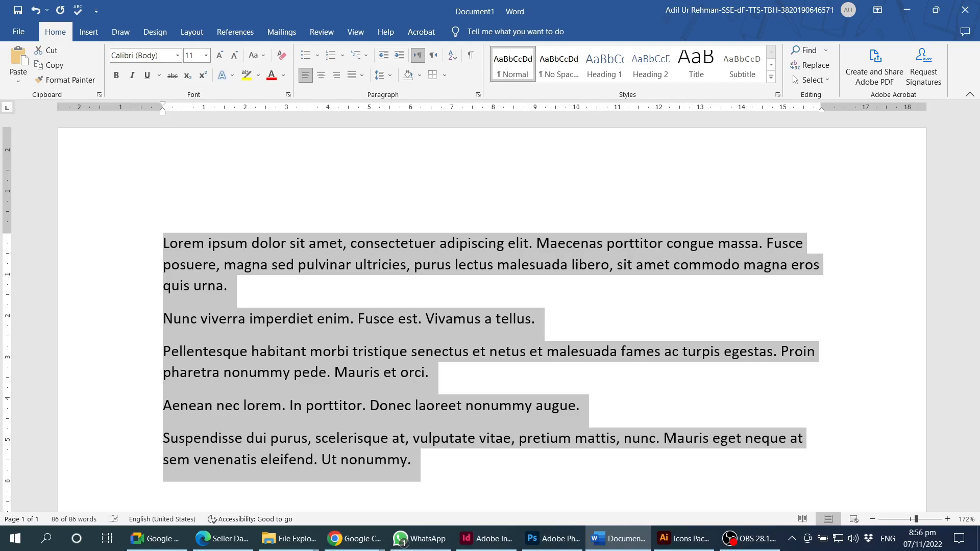
- Select all five paragraphs from the margin, then reduce the selection to the first line only
{"action": "key", "text": "alt+Tab"}
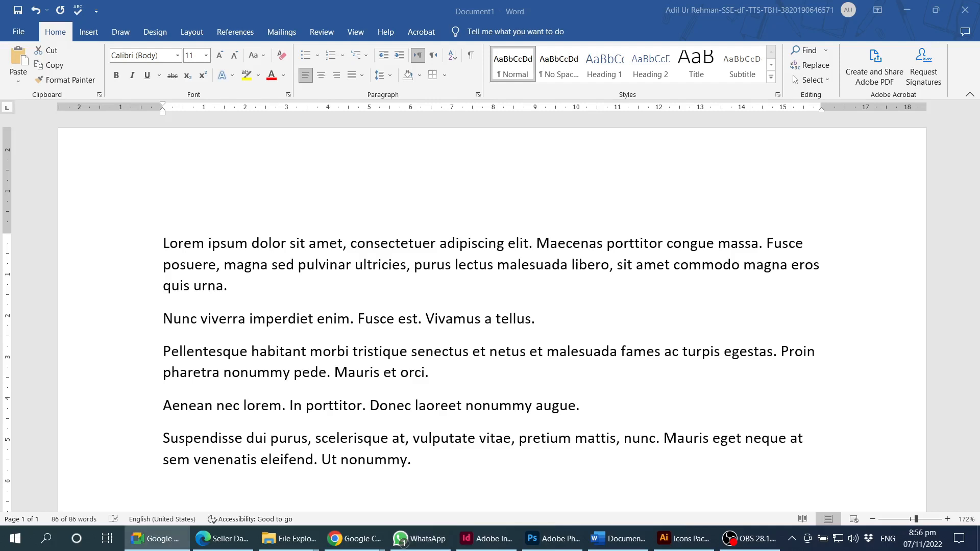
{"action": "triple_click", "coordinate": [134, 249]}
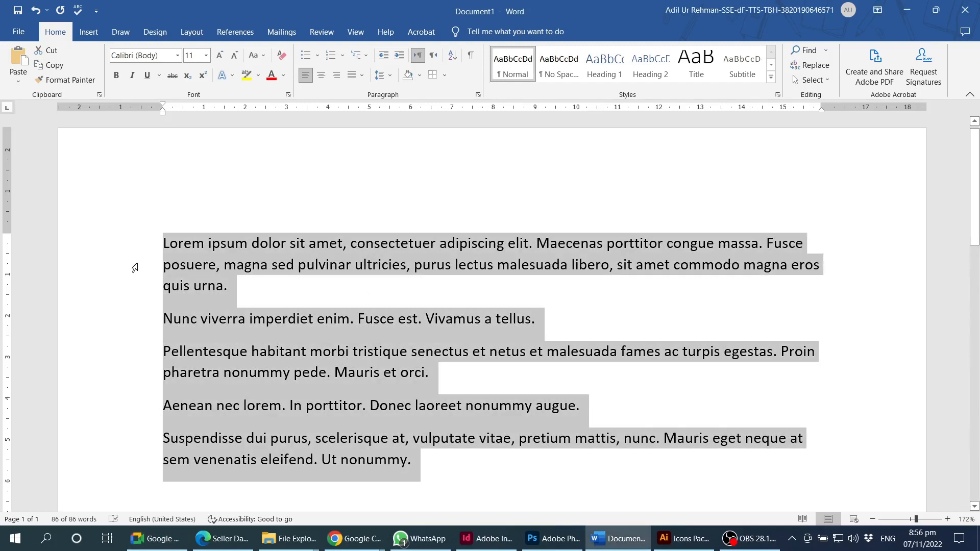
{"action": "left_click", "coordinate": [136, 244]}
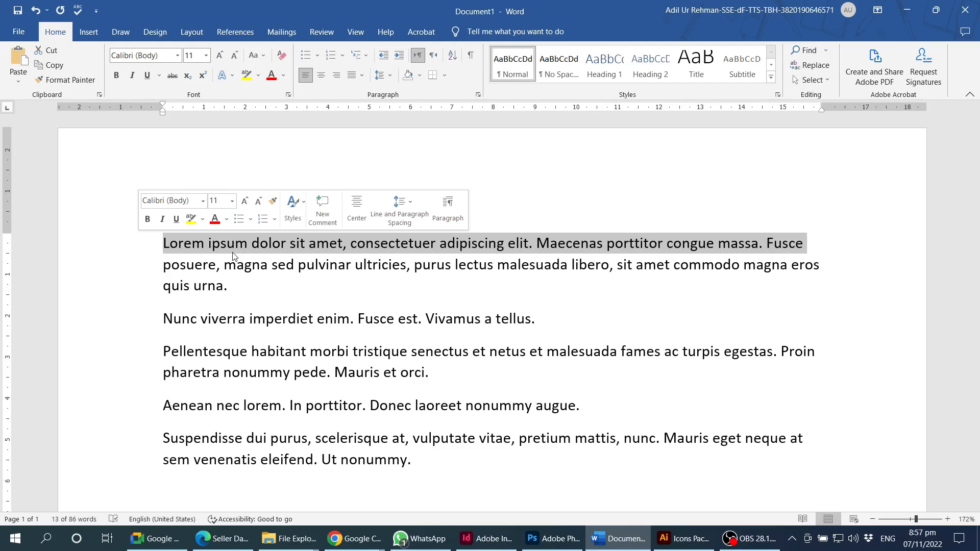
{"action": "left_click", "coordinate": [137, 268]}
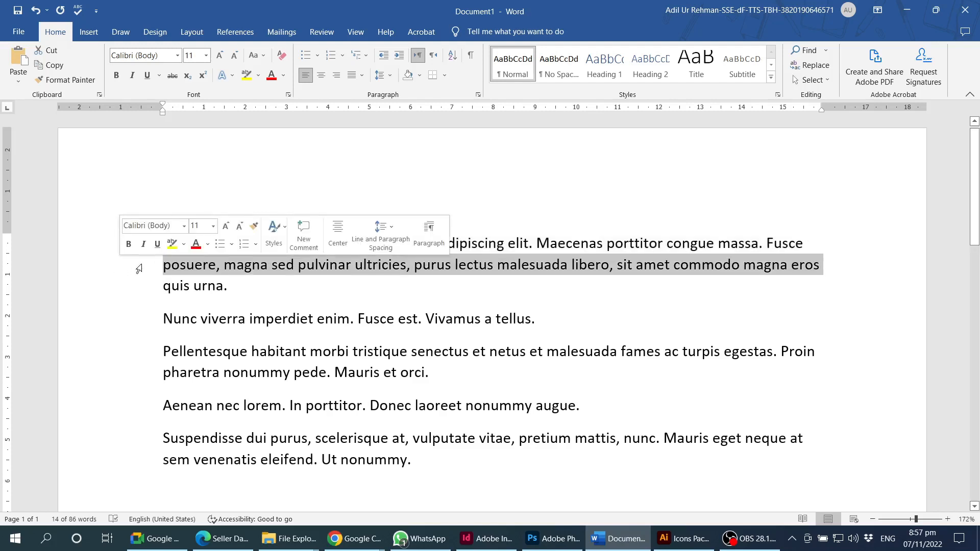
{"action": "left_click", "coordinate": [180, 246]}
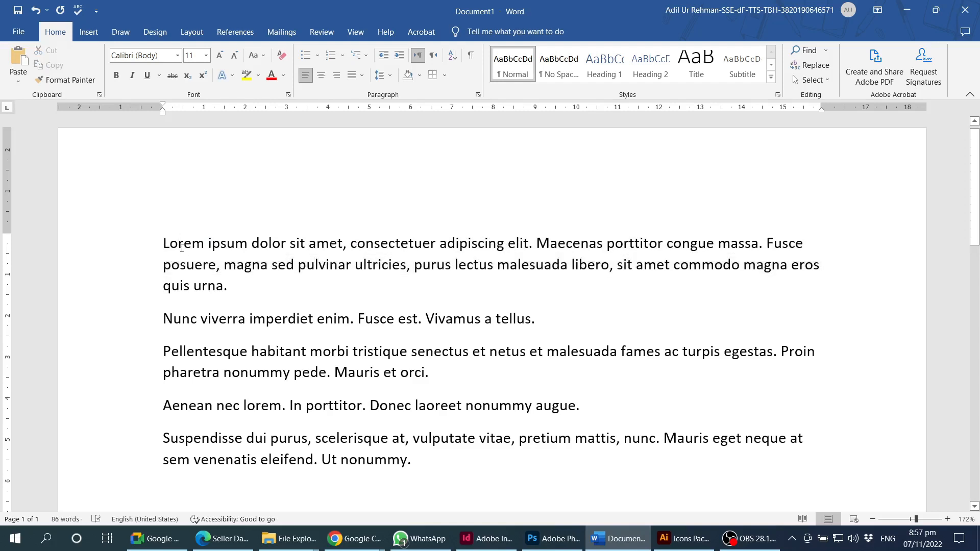
{"action": "double_click", "coordinate": [185, 248]}
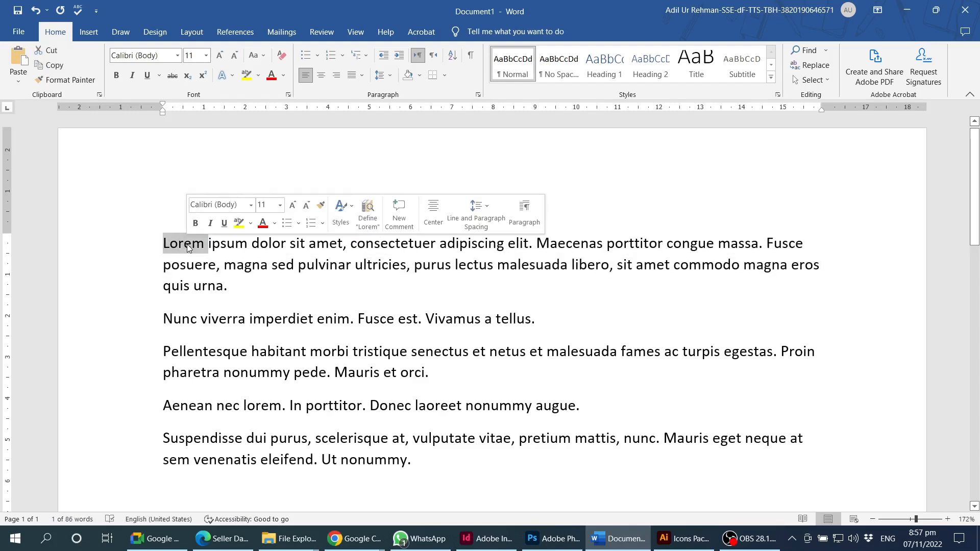
{"action": "triple_click", "coordinate": [187, 245]}
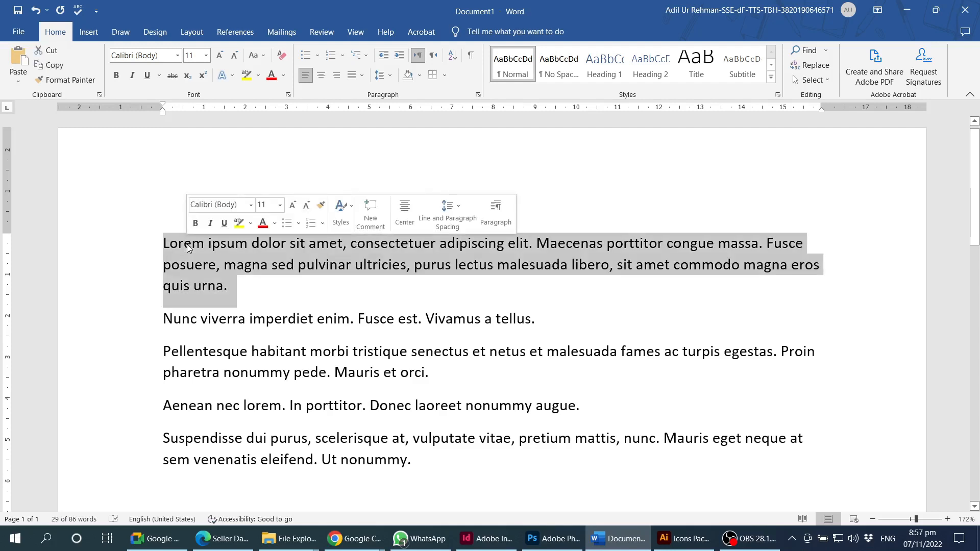
{"action": "left_click", "coordinate": [241, 292]}
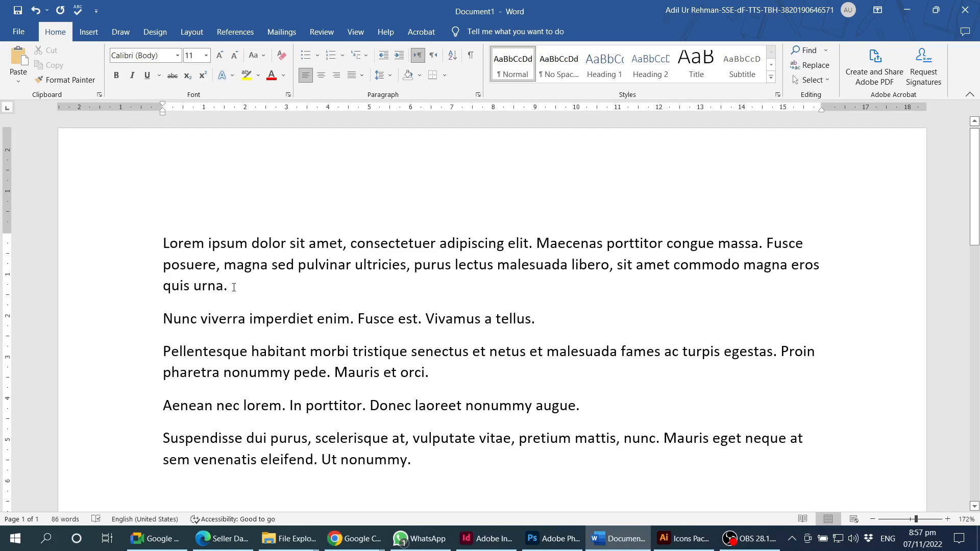
{"action": "left_click_drag", "start_coordinate": [163, 244], "coordinate": [164, 265]}
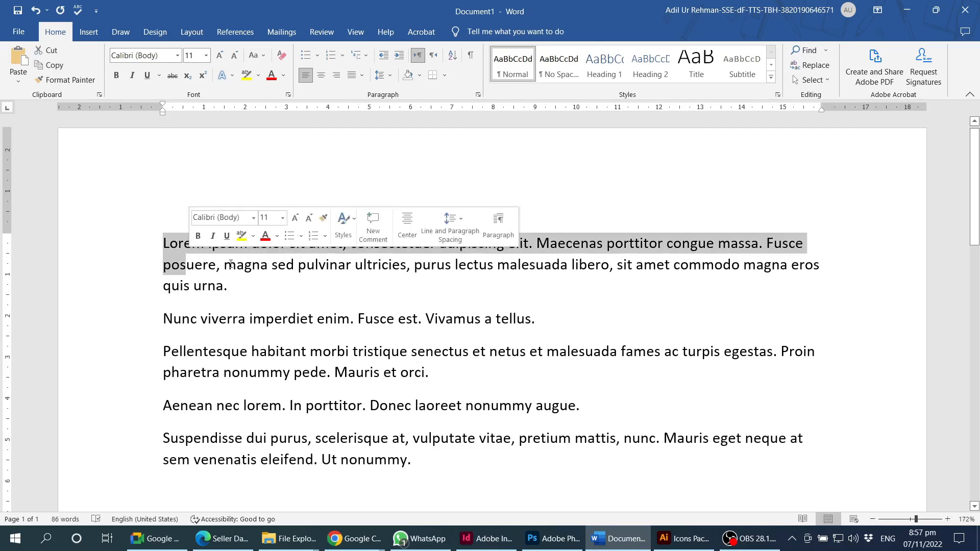
{"action": "left_click", "coordinate": [221, 264]}
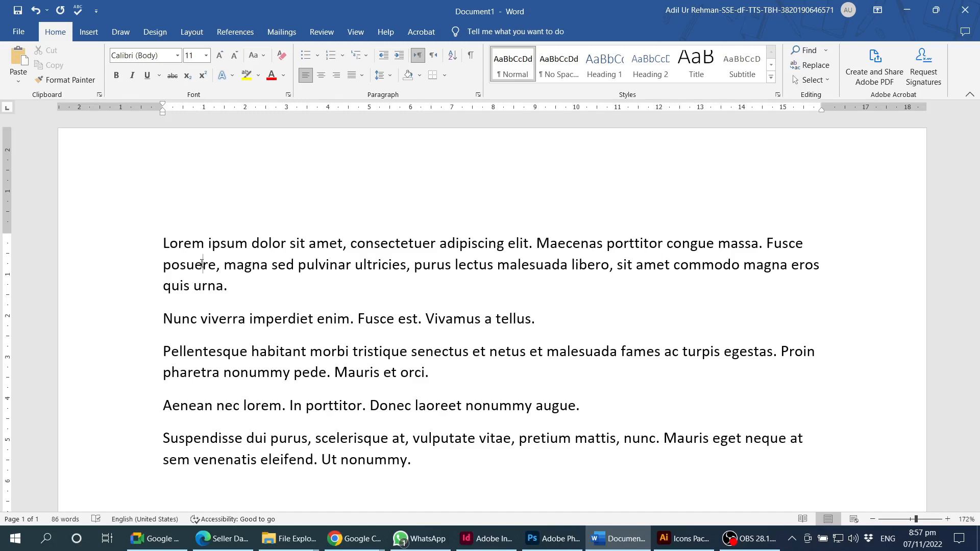
{"action": "triple_click", "coordinate": [203, 264]}
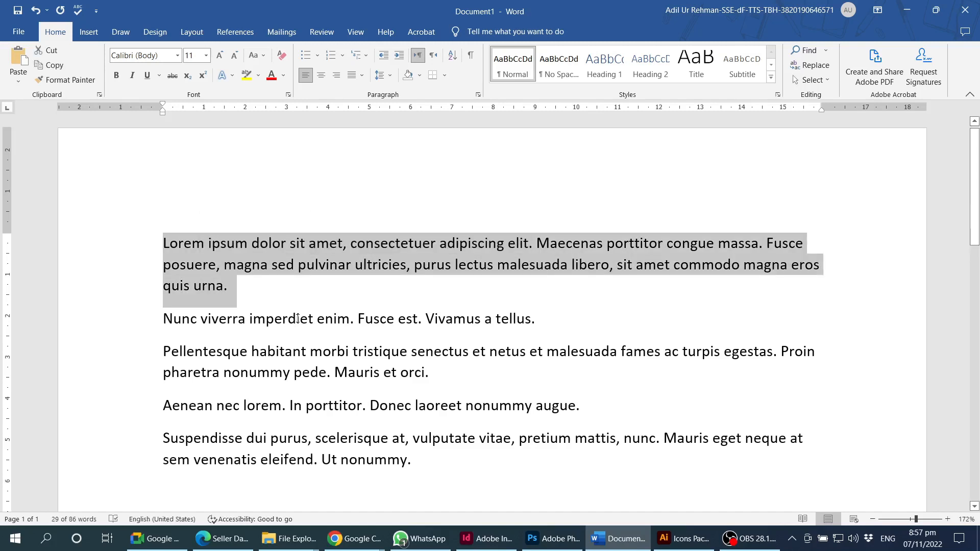
{"action": "triple_click", "coordinate": [297, 318]}
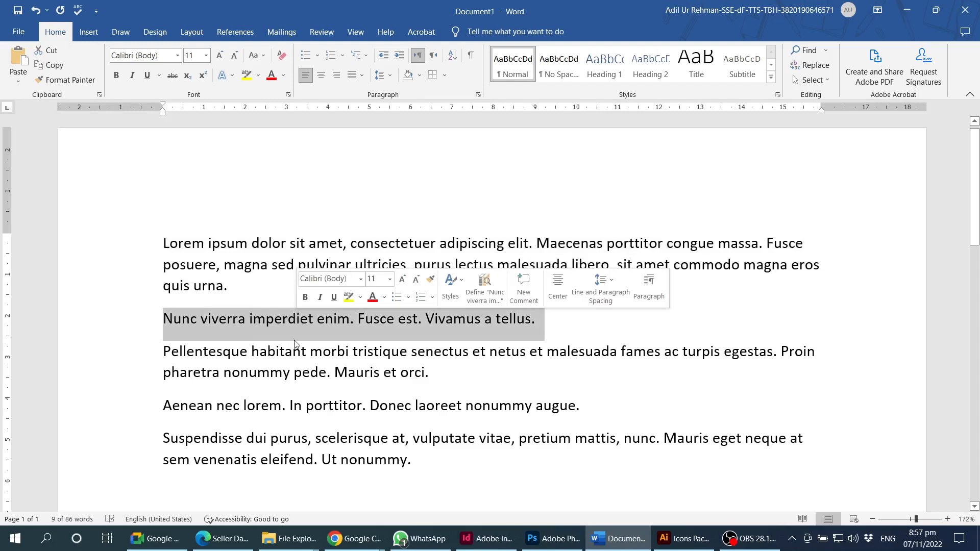
{"action": "triple_click", "coordinate": [294, 355]}
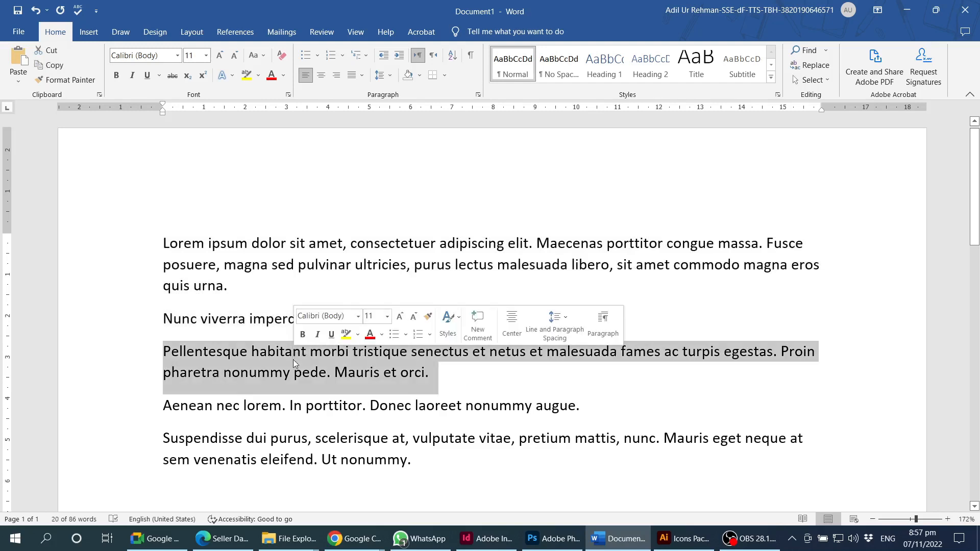
{"action": "left_click", "coordinate": [390, 403]}
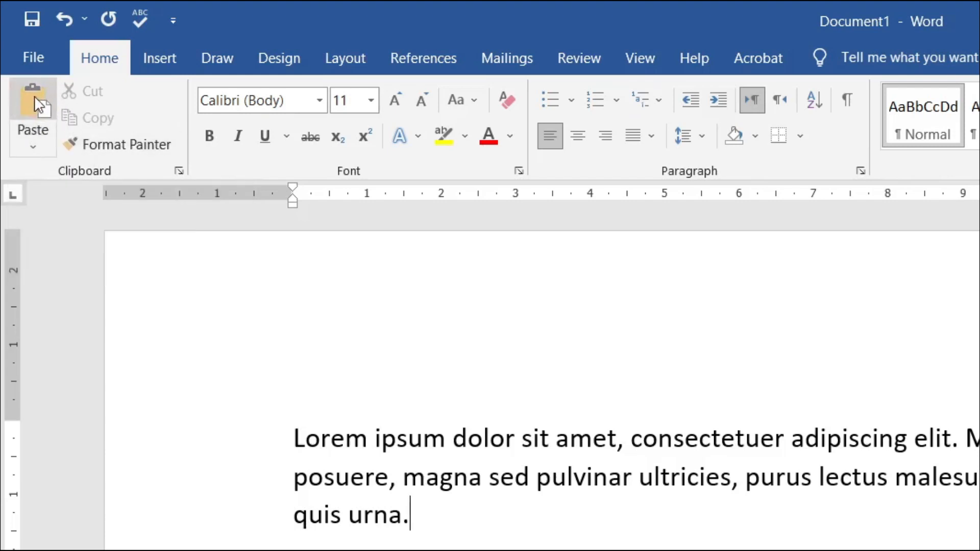
{"action": "left_click", "coordinate": [36, 152]}
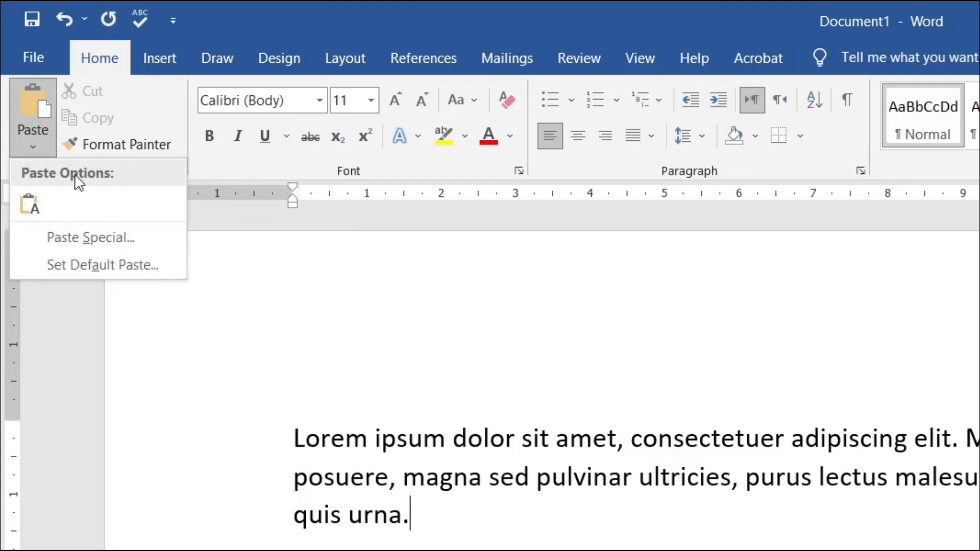
{"action": "left_click", "coordinate": [453, 360]}
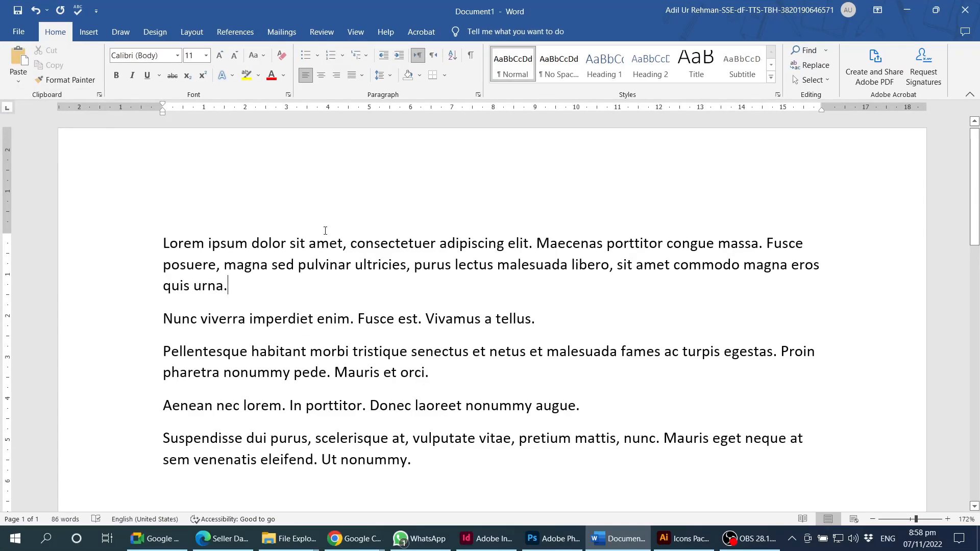
- Add an empty line after the final 'nonummy.' and switch to the Google results in Chrome
{"action": "triple_click", "coordinate": [338, 243]}
{"action": "left_click", "coordinate": [384, 318]}
{"action": "scroll", "coordinate": [347, 347], "scroll_direction": "down", "scroll_amount": 1}
{"action": "left_click", "coordinate": [429, 410]}
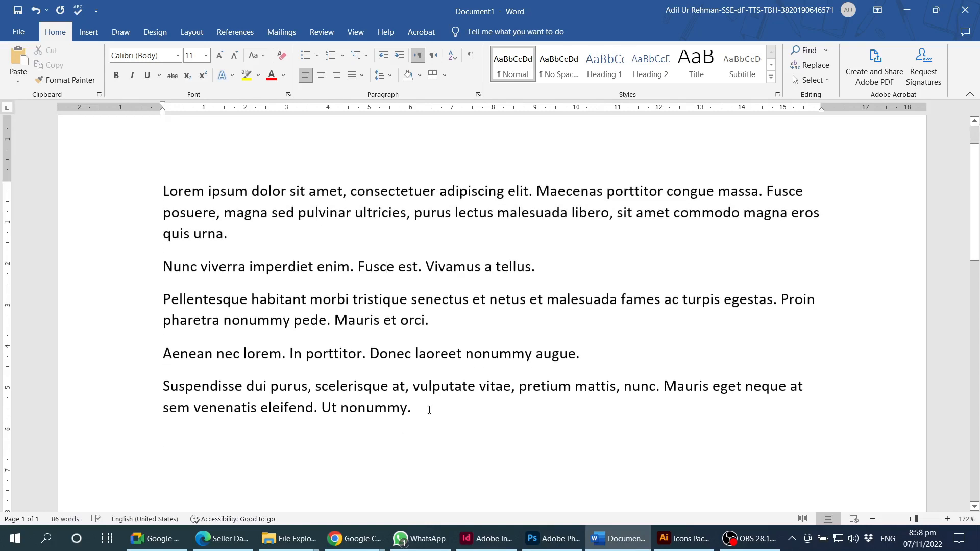
{"action": "key", "text": "Return"}
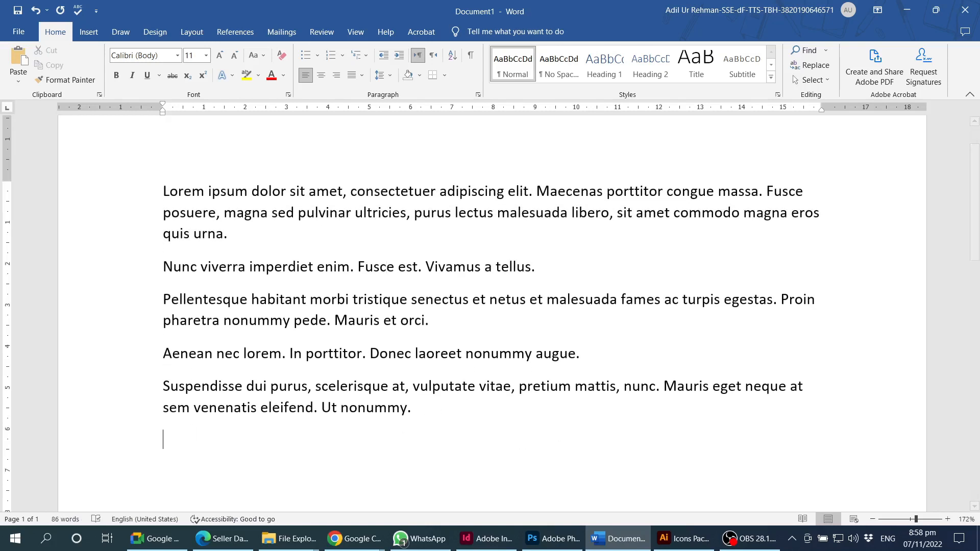
{"action": "key", "text": "alt+Tab"}
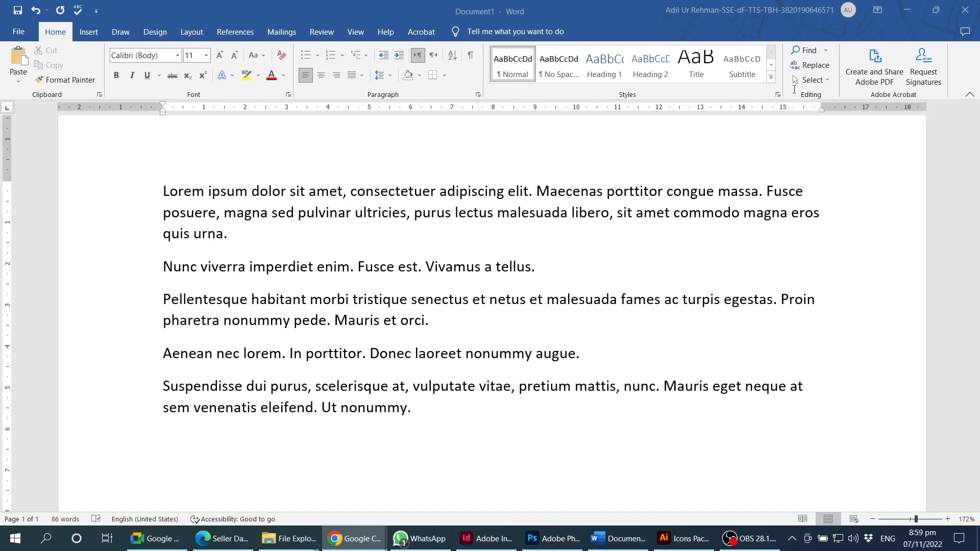
{"action": "key", "text": "alt+Tab"}
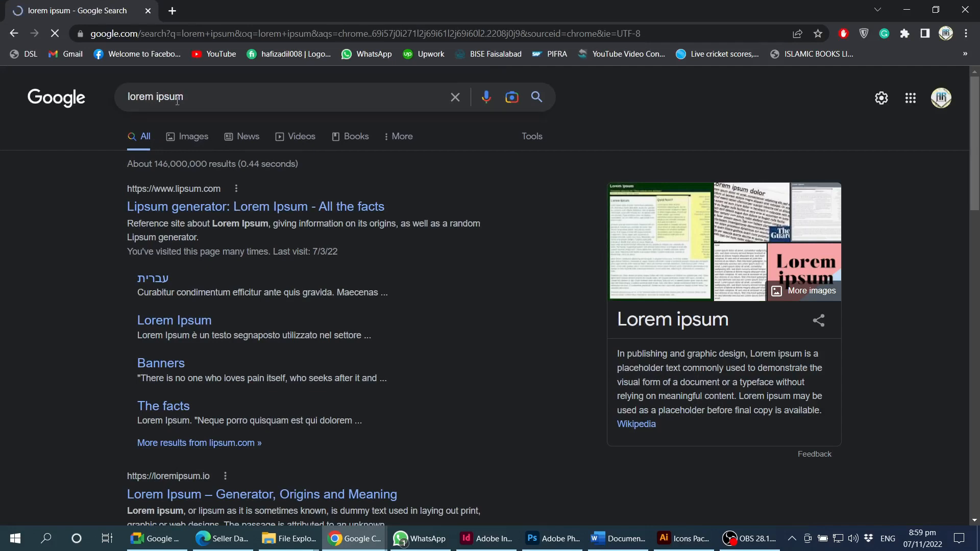
- Rerun the 'lorem ipsum' search and open the lipsum.com generator, scrolling to its form
{"action": "left_click", "coordinate": [202, 97]}
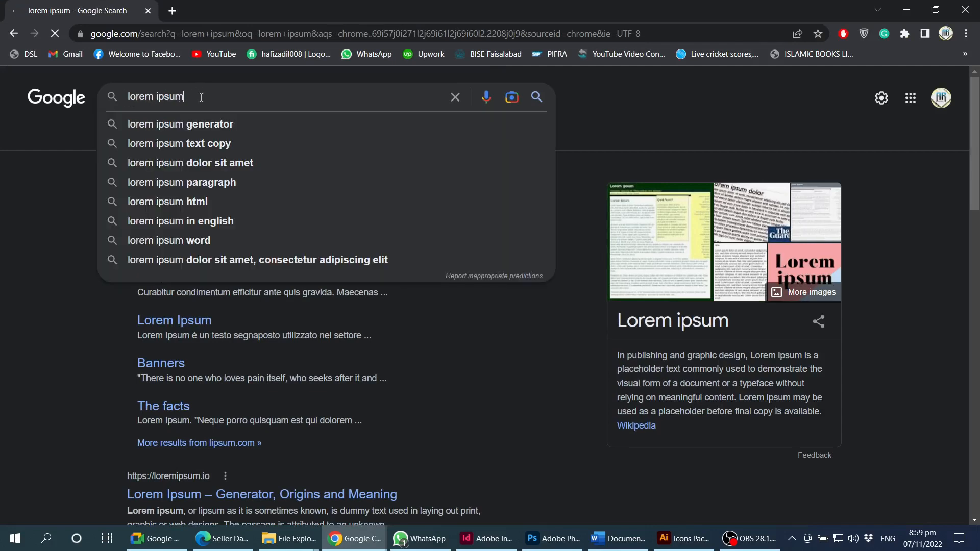
{"action": "left_click_drag", "start_coordinate": [201, 97], "coordinate": [127, 102]}
{"action": "left_click", "coordinate": [219, 95]}
{"action": "key", "text": "Return"}
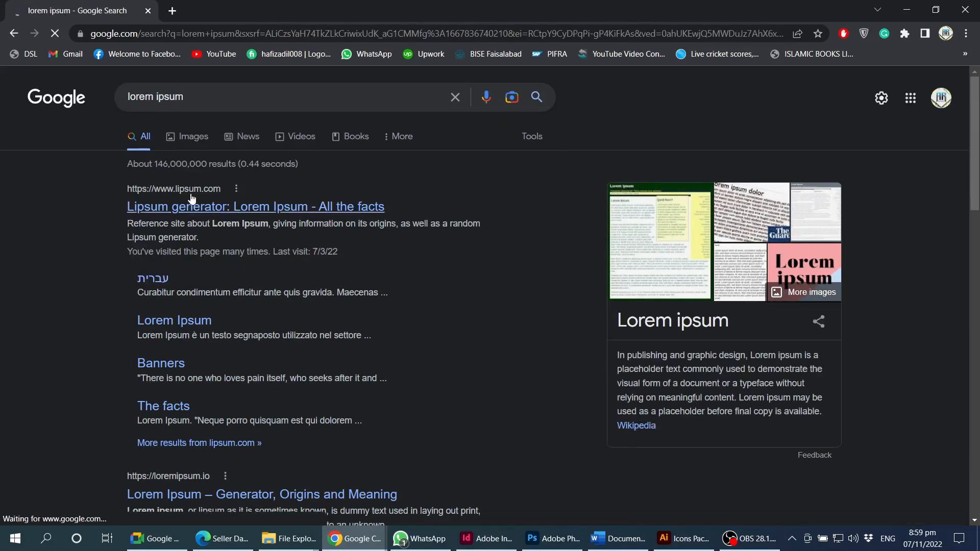
{"action": "left_click", "coordinate": [211, 212]}
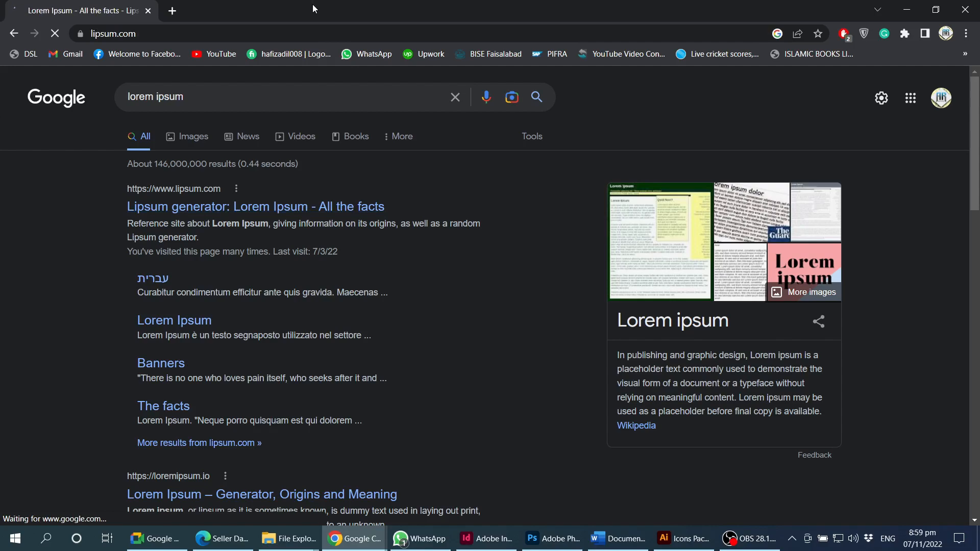
{"action": "scroll", "coordinate": [801, 341], "scroll_direction": "down", "scroll_amount": 5}
{"action": "scroll", "coordinate": [802, 341], "scroll_direction": "down", "scroll_amount": 3}
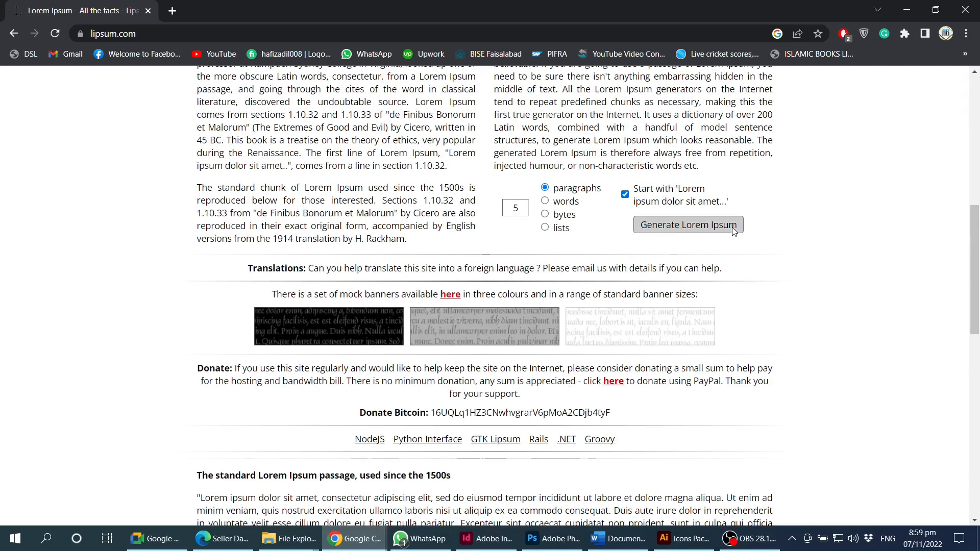
- Generate 5 Lorem Ipsum paragraphs on lipsum.com, select the output, and return to Word
{"action": "double_click", "coordinate": [526, 200]}
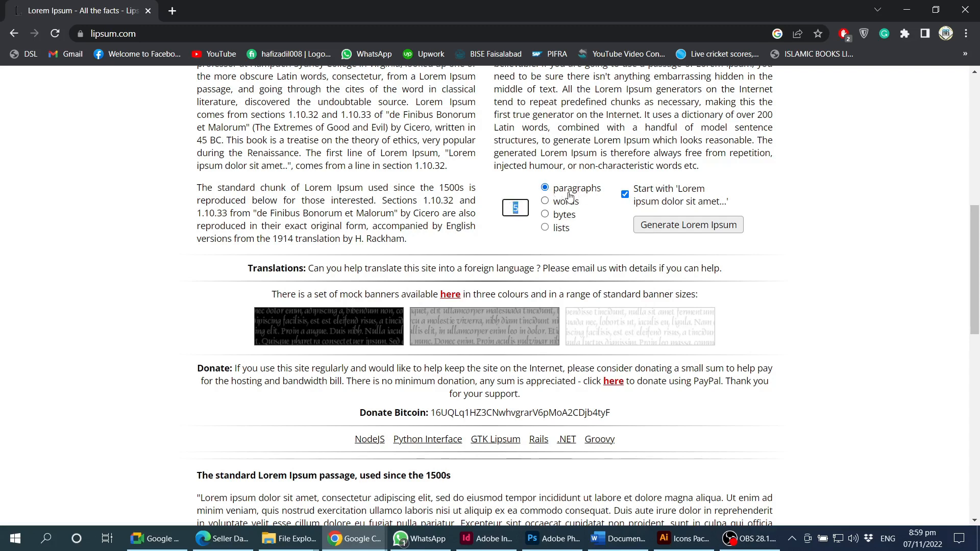
{"action": "left_click", "coordinate": [662, 228]}
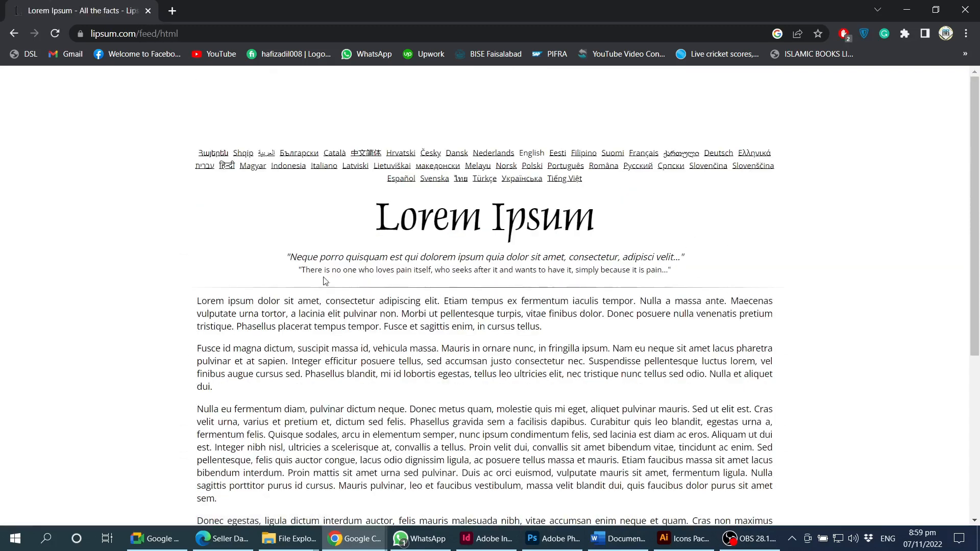
{"action": "scroll", "coordinate": [325, 281], "scroll_direction": "down", "scroll_amount": 1}
{"action": "left_click_drag", "start_coordinate": [197, 238], "coordinate": [714, 443]}
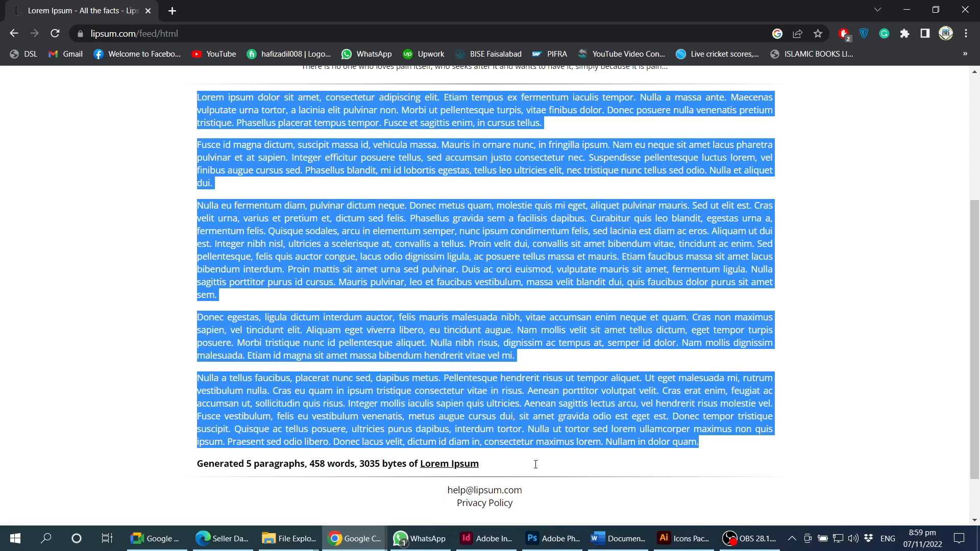
{"action": "left_click", "coordinate": [617, 539]}
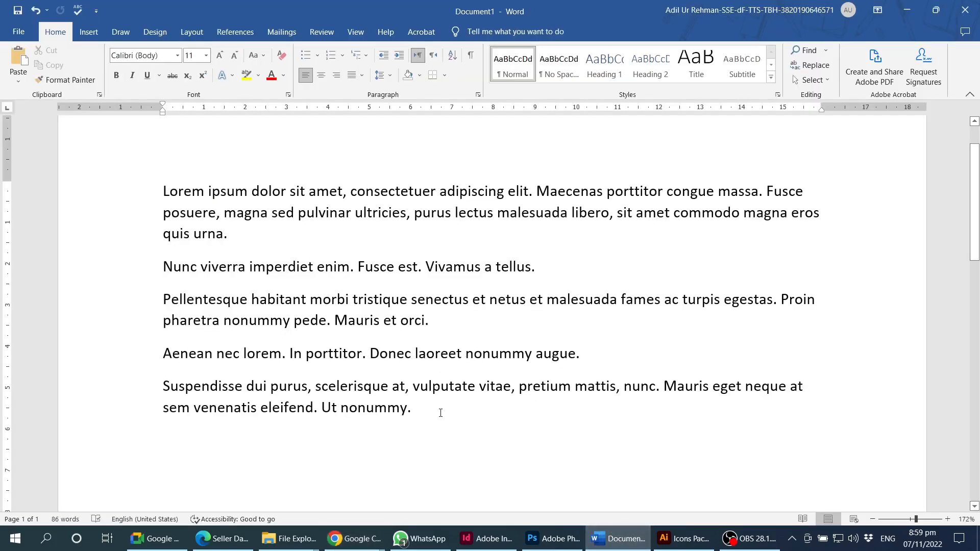
- Paste the lipsum.com paragraphs onto the empty line, growing the document to 544 words
{"action": "scroll", "coordinate": [307, 427], "scroll_direction": "down", "scroll_amount": 3}
{"action": "left_click", "coordinate": [271, 280]}
{"action": "scroll", "coordinate": [192, 261], "scroll_direction": "down", "scroll_amount": 3}
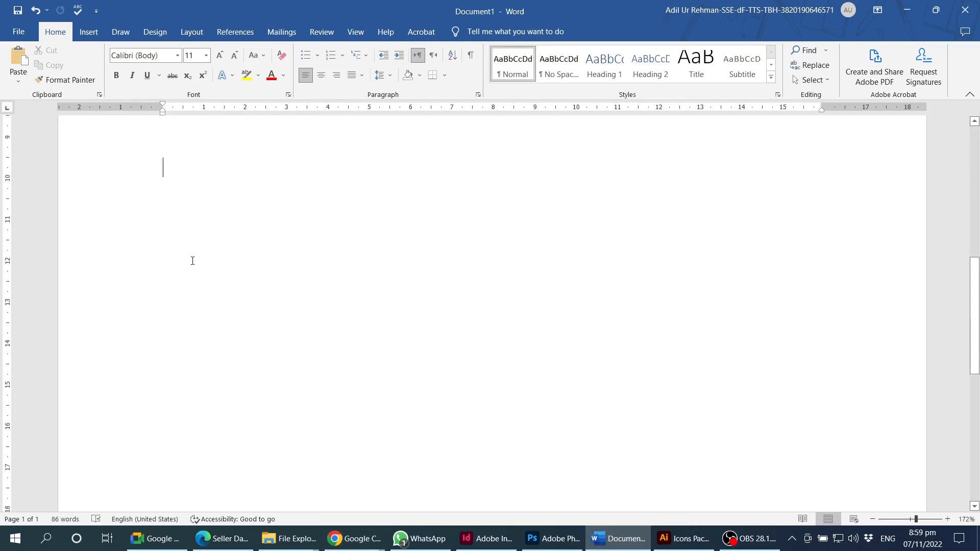
{"action": "scroll", "coordinate": [191, 248], "scroll_direction": "up", "scroll_amount": 3}
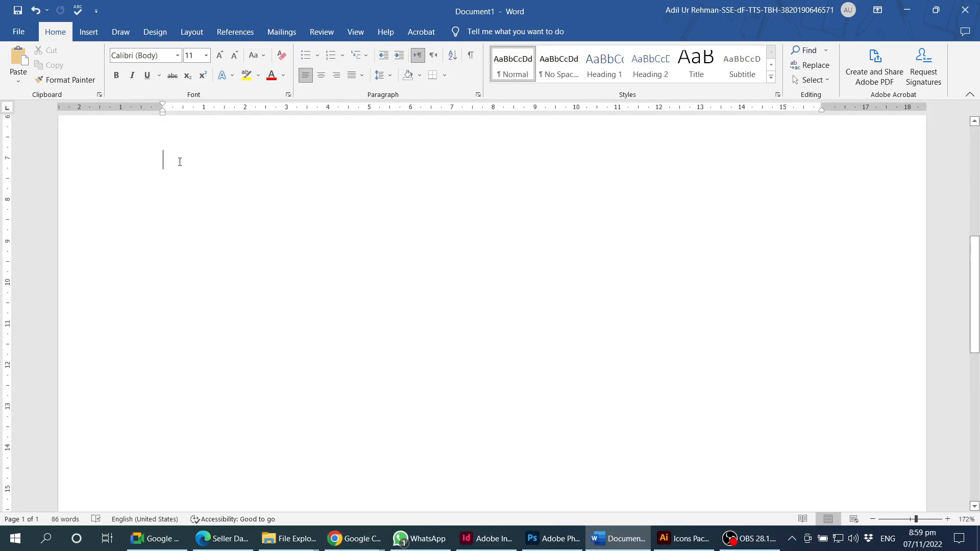
{"action": "key", "text": "ctrl+v"}
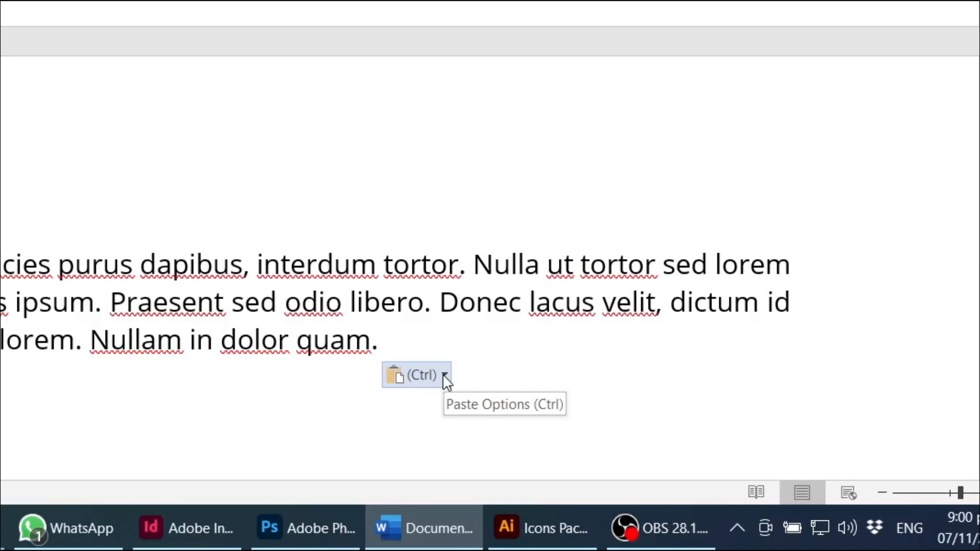
- Open the Paste Options dropdown below the pasted lipsum.com text
{"action": "left_click", "coordinate": [445, 377]}
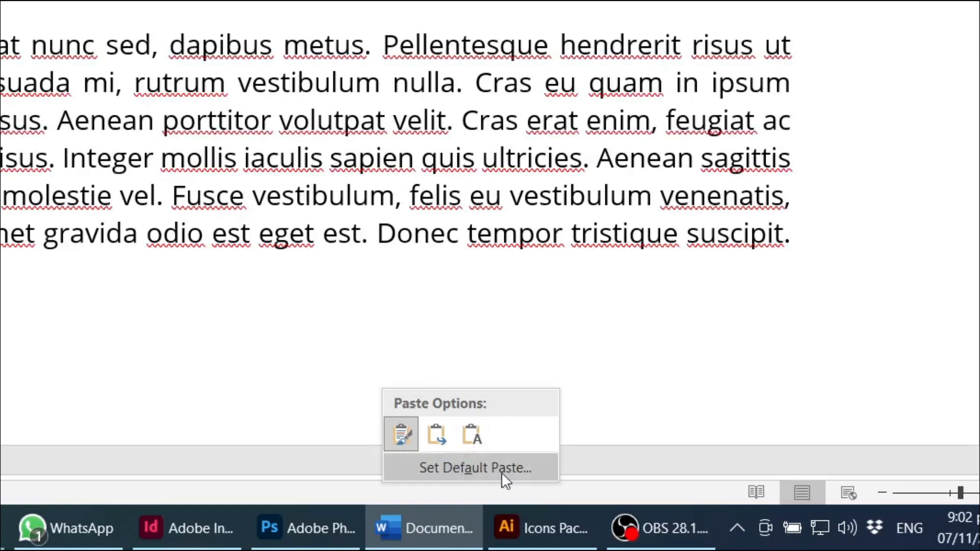
- Review the Cut, copy, and paste defaults in Word Options and cancel, keeping Keep Source Formatting
{"action": "left_click", "coordinate": [501, 473]}
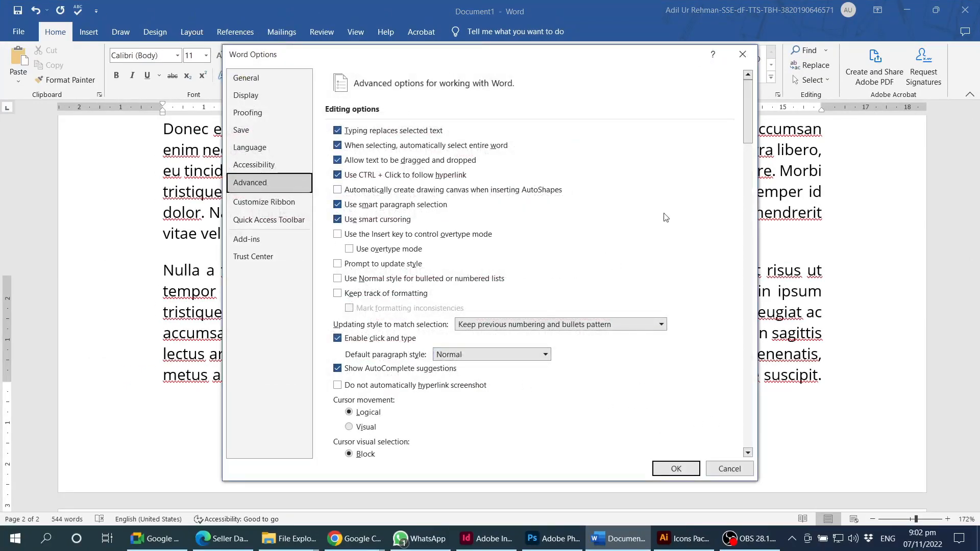
{"action": "mouse_move", "coordinate": [748, 118]}
{"action": "left_mouse_down"}
{"action": "mouse_move", "coordinate": [757, 419]}
{"action": "mouse_move", "coordinate": [757, 134]}
{"action": "mouse_move", "coordinate": [761, 177]}
{"action": "left_mouse_up"}
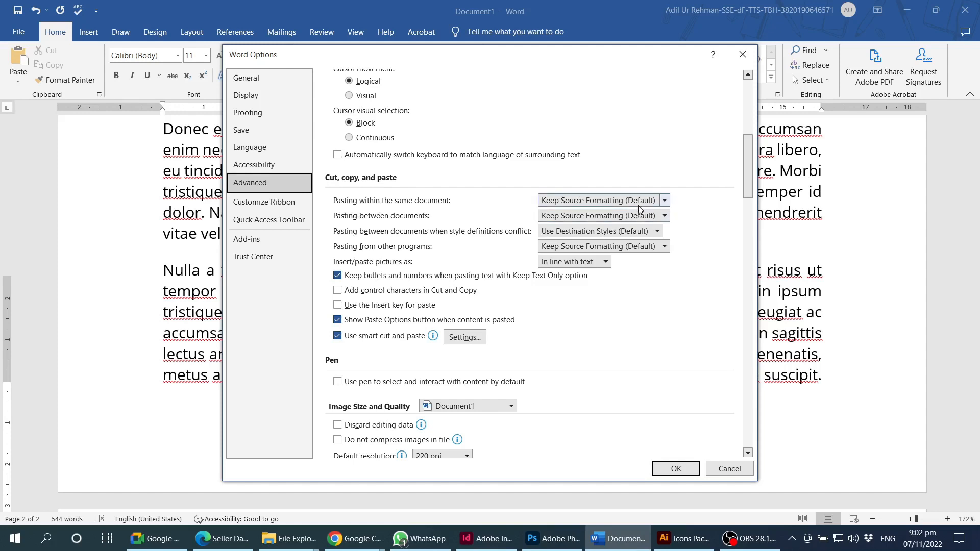
{"action": "left_click", "coordinate": [724, 472]}
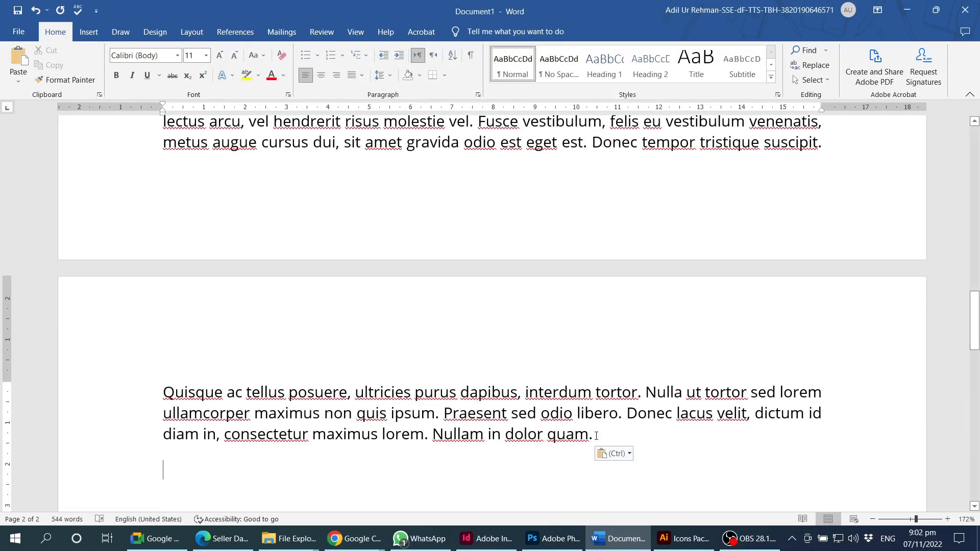
- Return to the top of the document and place the caret after 'quis urna.'
{"action": "key", "text": "ctrl+Home"}
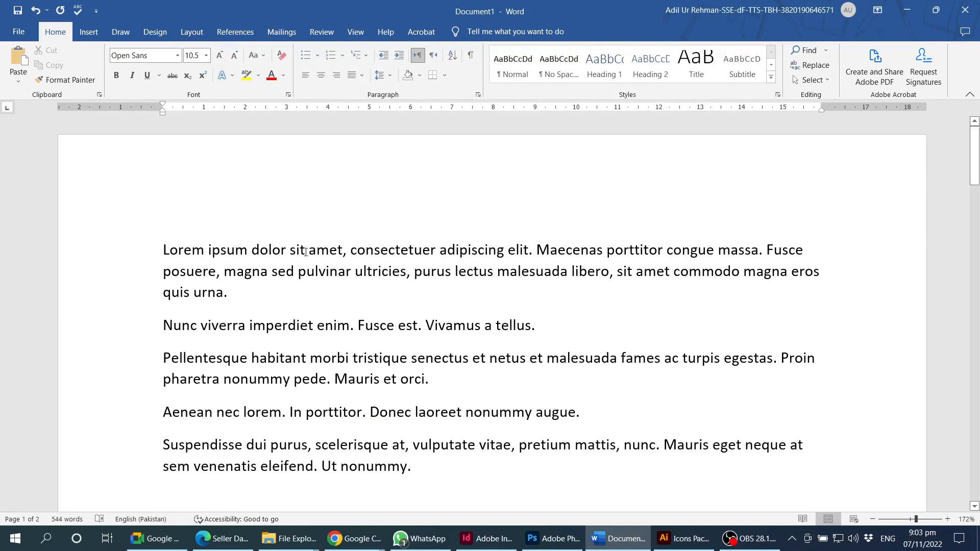
{"action": "left_click", "coordinate": [344, 288]}
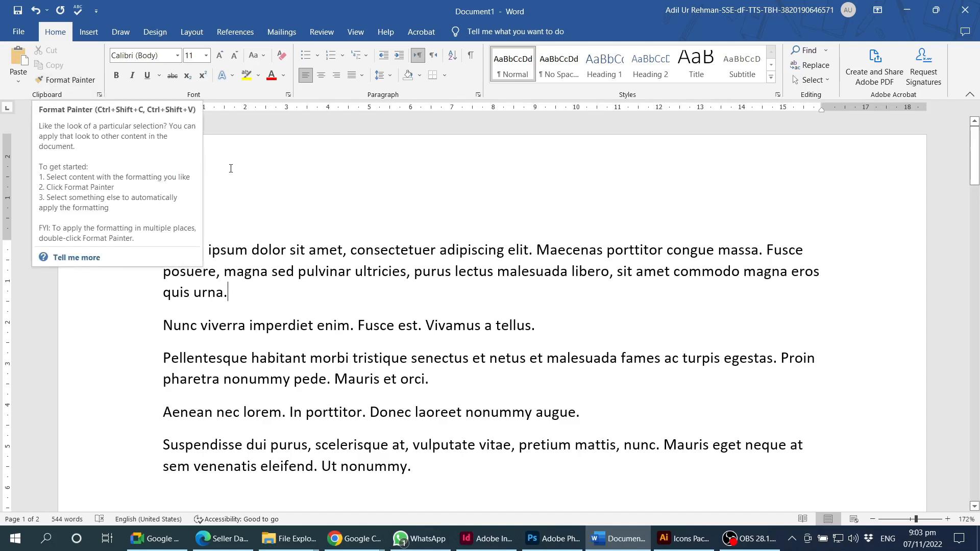
- Restyle the opening Lorem paragraph in red Montserrat Medium, grown to 14 pt
{"action": "double_click", "coordinate": [216, 292]}
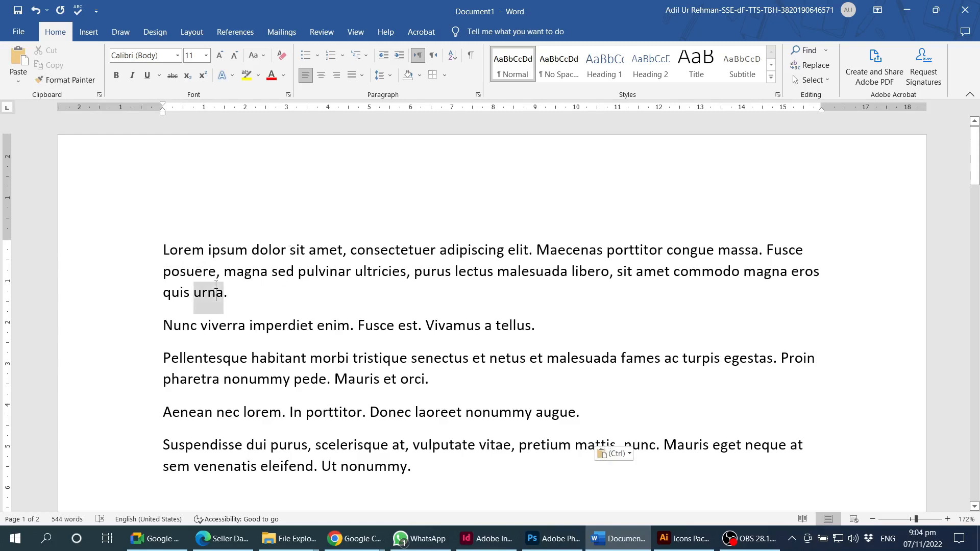
{"action": "left_click", "coordinate": [216, 292]}
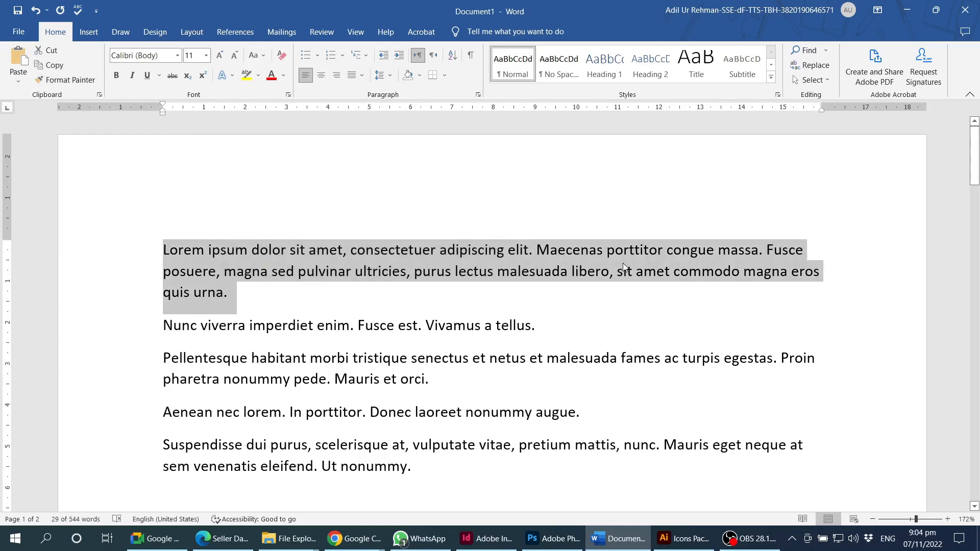
{"action": "key", "text": "alt+Tab"}
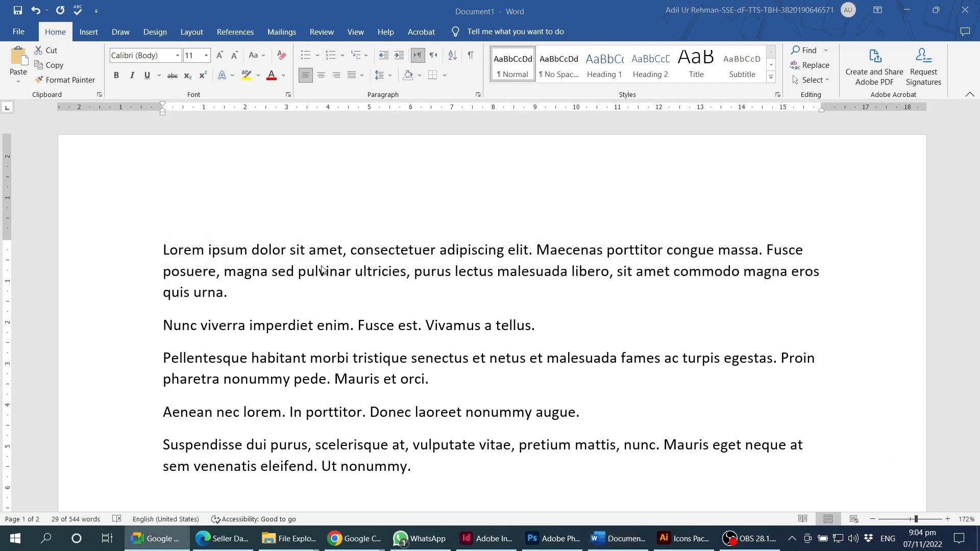
{"action": "key", "text": "alt+Tab"}
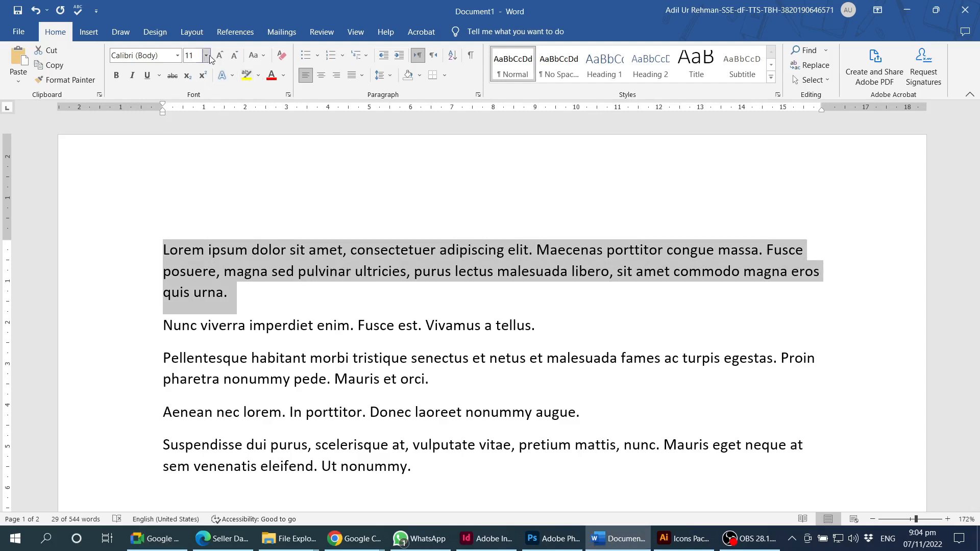
{"action": "left_click", "coordinate": [177, 55]}
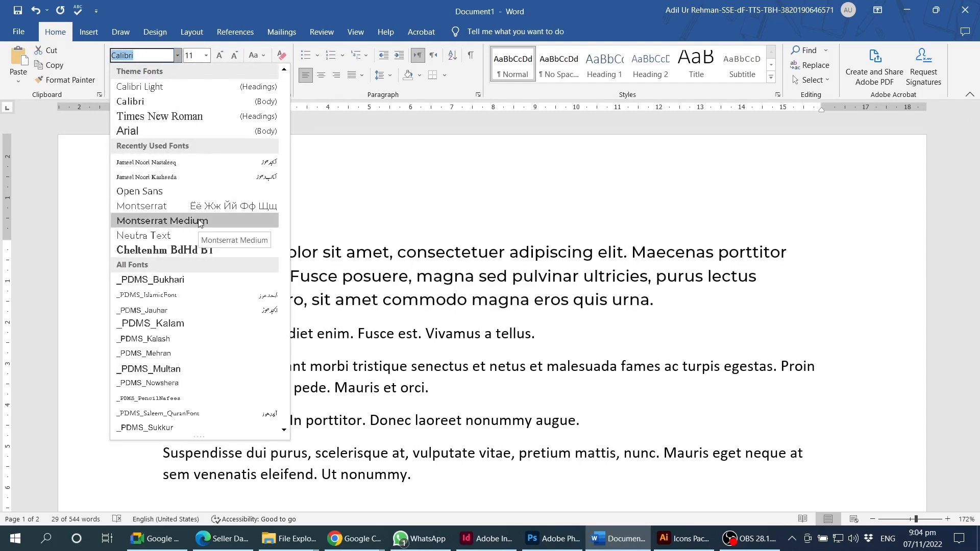
{"action": "left_click", "coordinate": [172, 224]}
{"action": "left_click", "coordinate": [220, 55]}
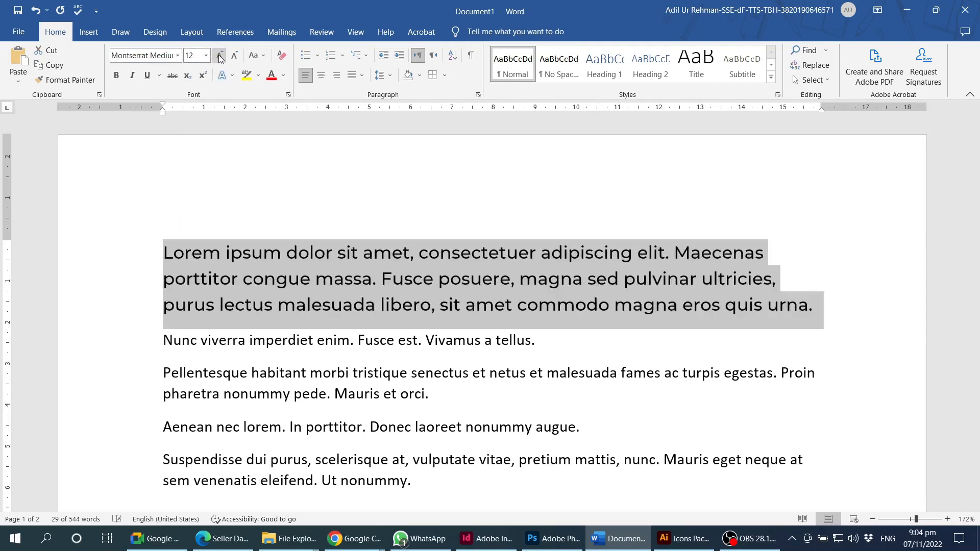
{"action": "left_click", "coordinate": [219, 55]}
{"action": "left_click", "coordinate": [271, 75]}
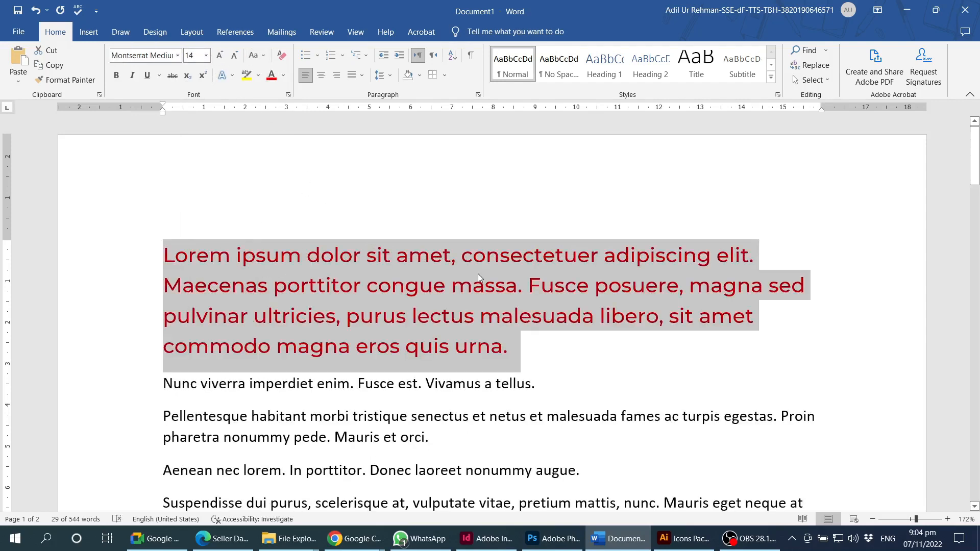
{"action": "left_click", "coordinate": [473, 285]}
{"action": "triple_click", "coordinate": [467, 310]}
- Scroll back to the top and select the entire red opening Lorem paragraph
{"action": "scroll", "coordinate": [469, 306], "scroll_direction": "down", "scroll_amount": 3}
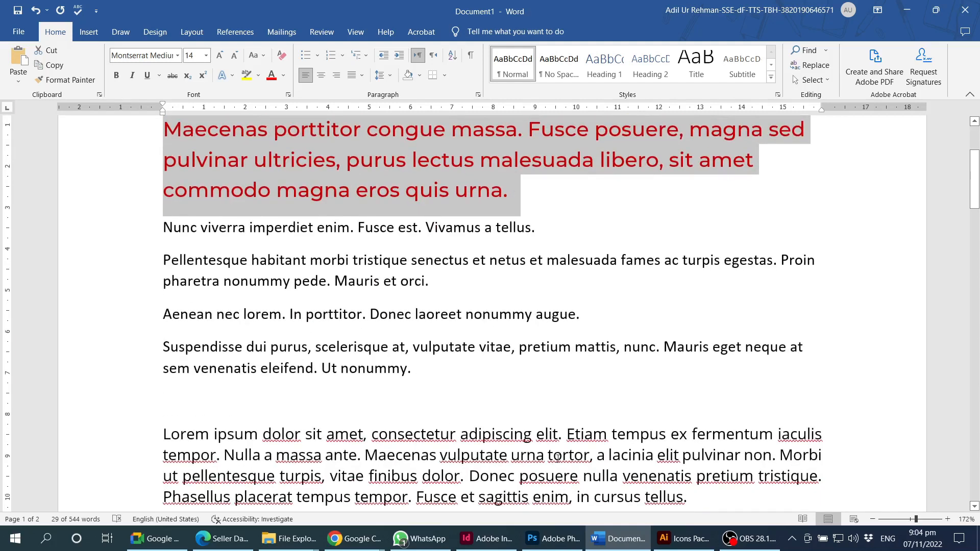
{"action": "scroll", "coordinate": [558, 457], "scroll_direction": "down", "scroll_amount": 2}
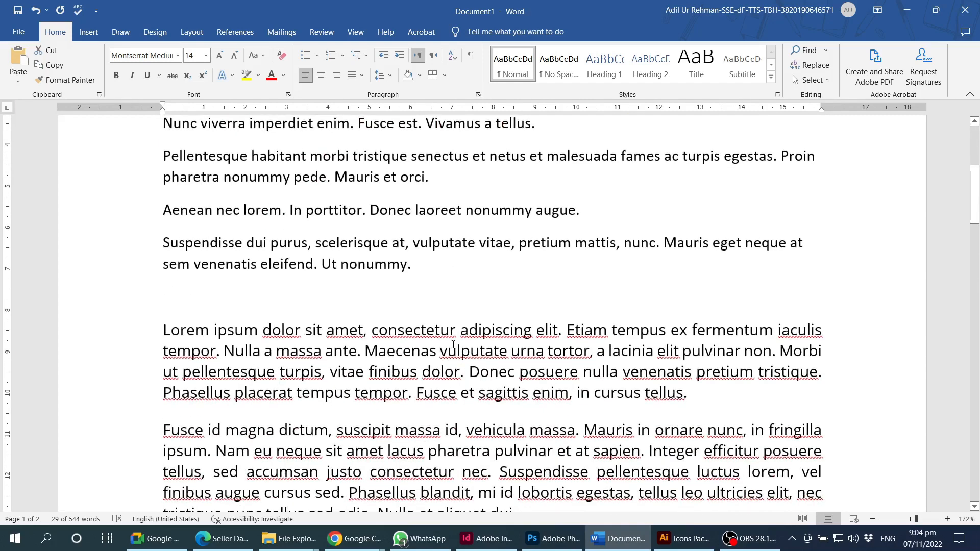
{"action": "scroll", "coordinate": [509, 384], "scroll_direction": "up", "scroll_amount": 4}
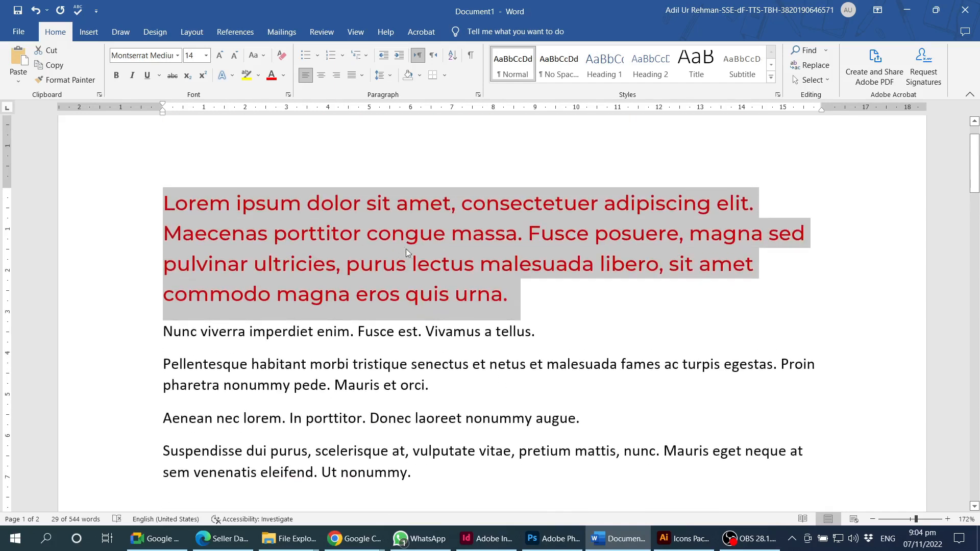
{"action": "mouse_move", "coordinate": [376, 235]}
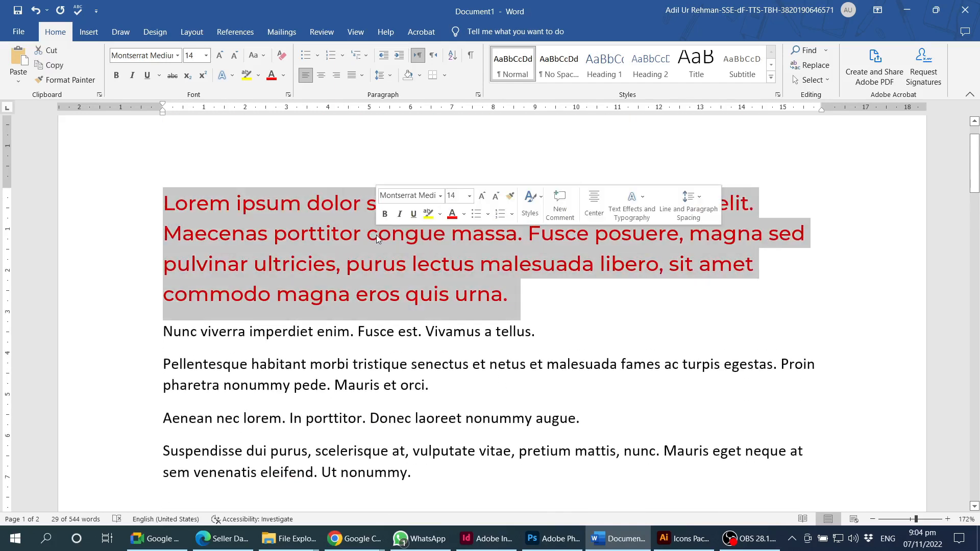
{"action": "left_click", "coordinate": [405, 233]}
{"action": "left_click_drag", "start_coordinate": [307, 203], "coordinate": [364, 203]}
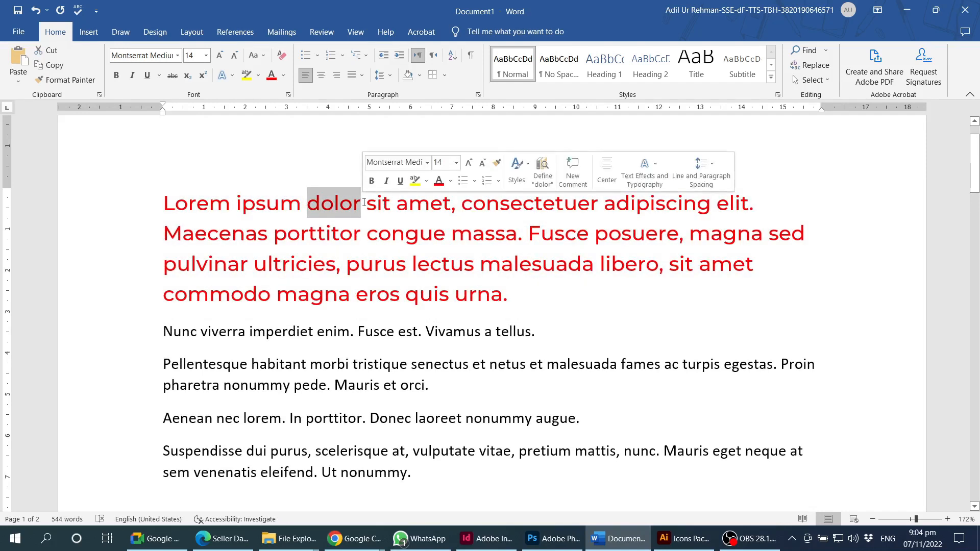
{"action": "left_click_drag", "start_coordinate": [169, 209], "coordinate": [511, 291]}
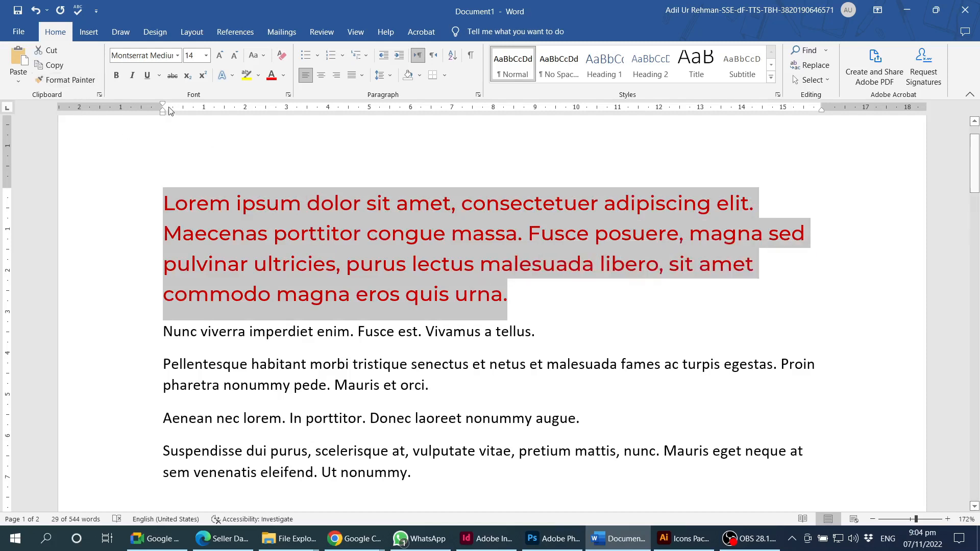
- Use Format Painter to copy the red Montserrat Medium 14 formatting onto the lower Lorem paragraph
{"action": "left_click", "coordinate": [68, 80]}
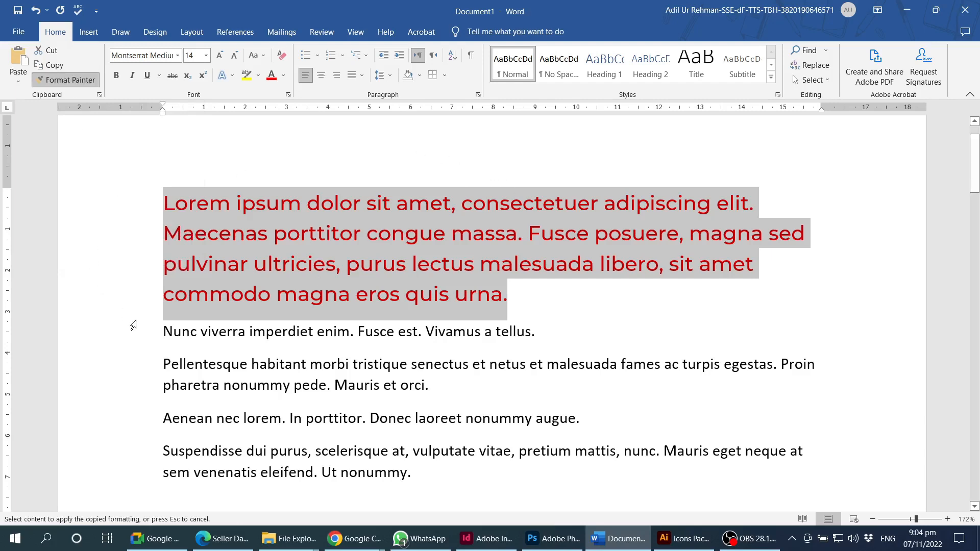
{"action": "scroll", "coordinate": [173, 346], "scroll_direction": "down", "scroll_amount": 2}
{"action": "scroll", "coordinate": [194, 340], "scroll_direction": "down", "scroll_amount": 1}
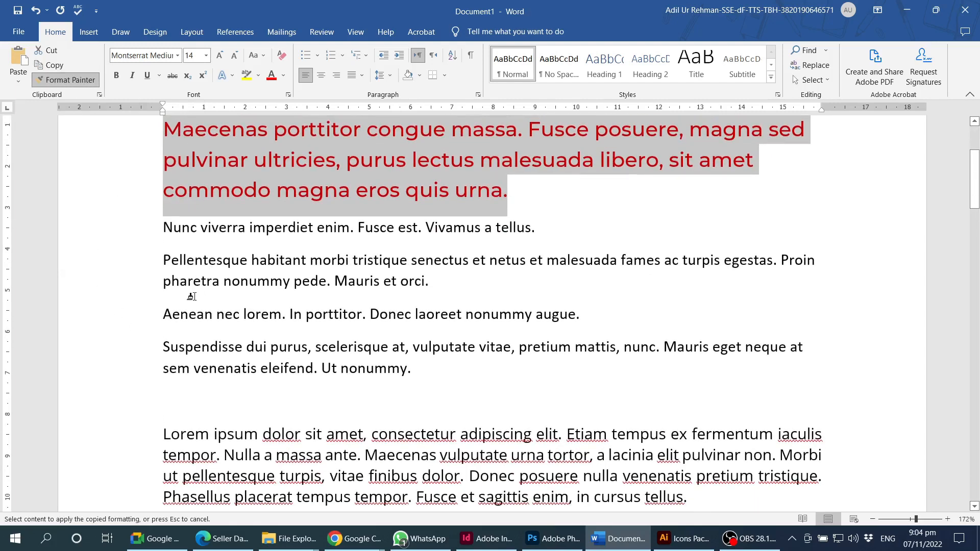
{"action": "scroll", "coordinate": [192, 297], "scroll_direction": "down", "scroll_amount": 3}
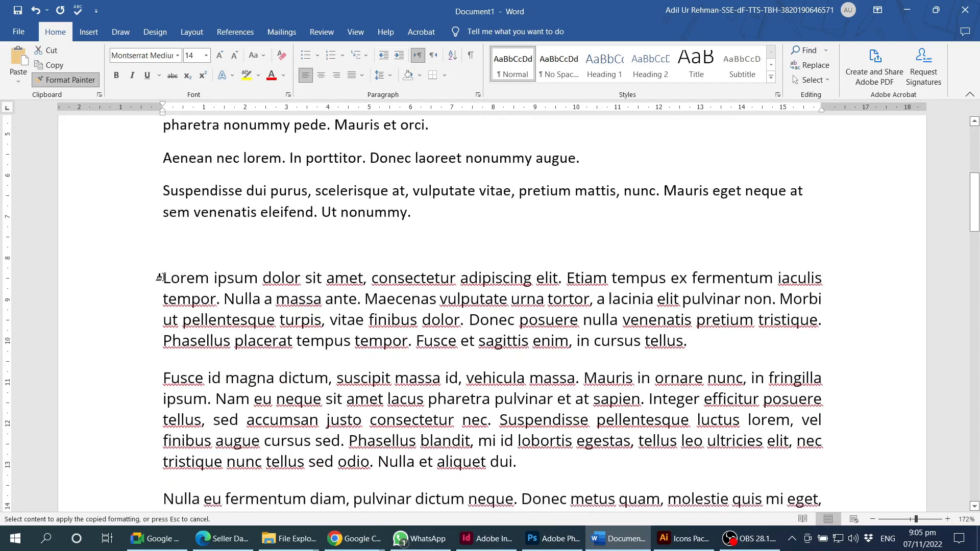
{"action": "mouse_move", "coordinate": [160, 278]}
{"action": "left_mouse_down"}
{"action": "mouse_move", "coordinate": [346, 342]}
{"action": "mouse_move", "coordinate": [696, 343]}
{"action": "left_mouse_up"}
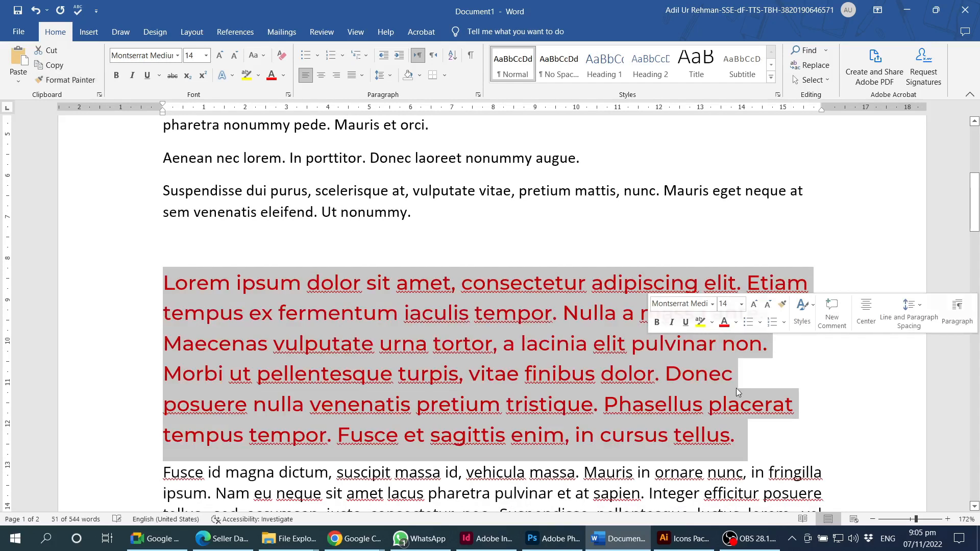
{"action": "left_click", "coordinate": [609, 383]}
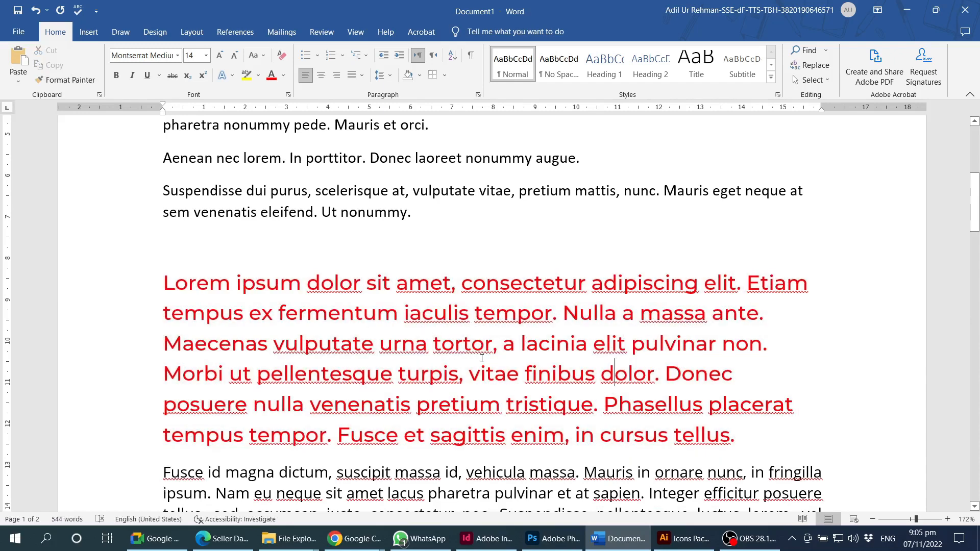
{"action": "scroll", "coordinate": [472, 195], "scroll_direction": "up", "scroll_amount": 5}
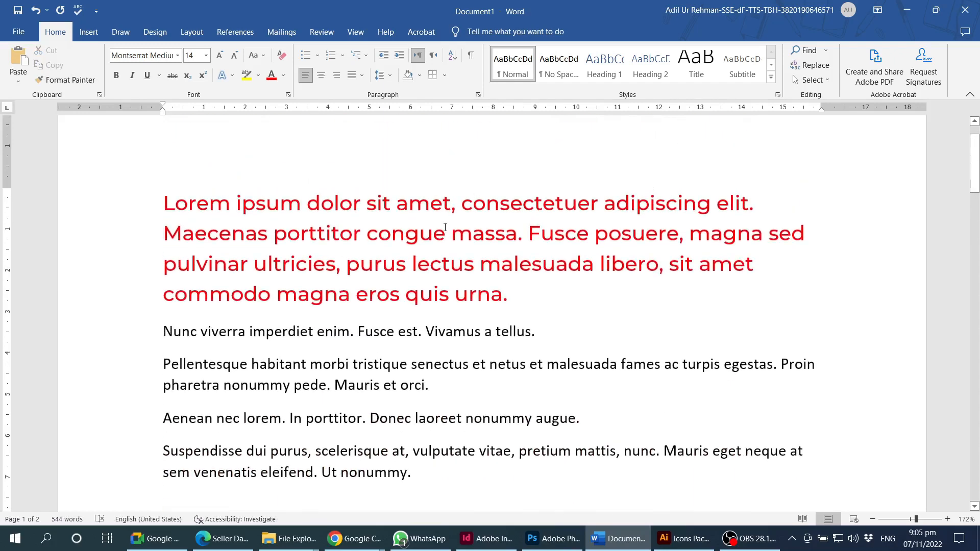
{"action": "scroll", "coordinate": [446, 227], "scroll_direction": "down", "scroll_amount": 5}
{"action": "left_click", "coordinate": [488, 337]}
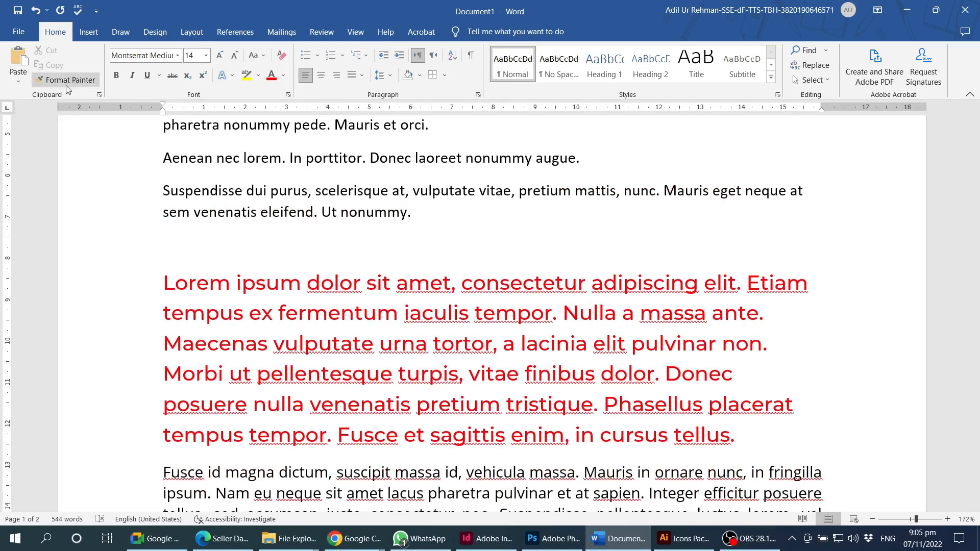
{"action": "scroll", "coordinate": [453, 345], "scroll_direction": "up", "scroll_amount": 1}
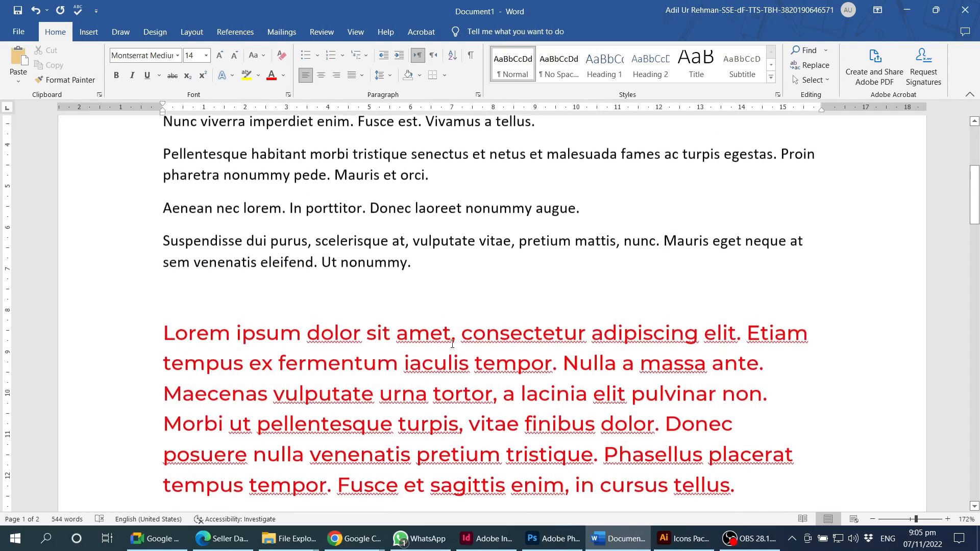
{"action": "scroll", "coordinate": [453, 344], "scroll_direction": "up", "scroll_amount": 5}
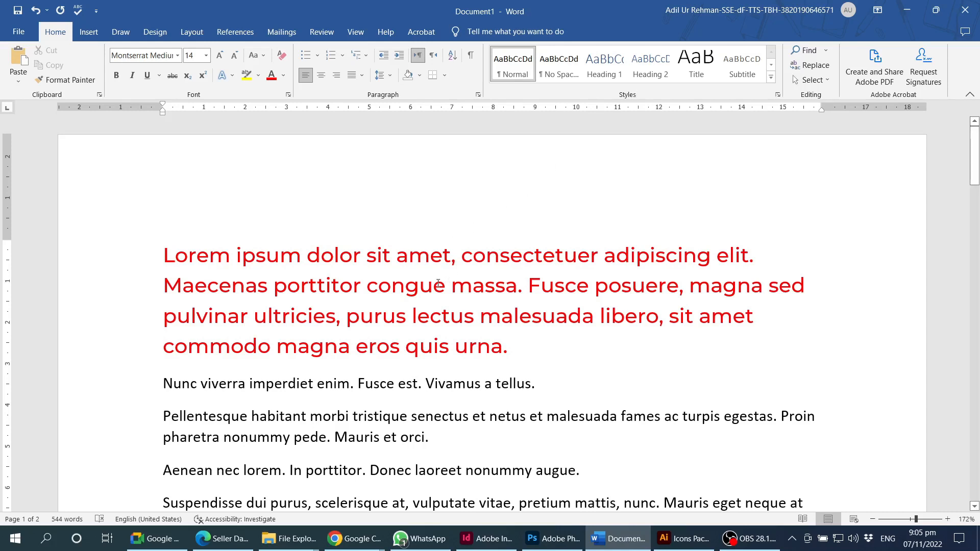
{"action": "triple_click", "coordinate": [480, 290]}
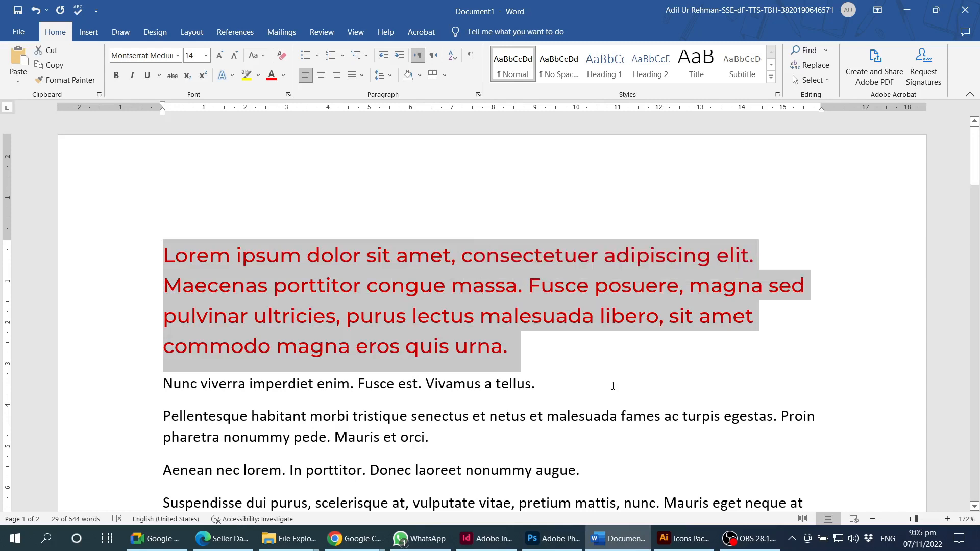
{"action": "left_click", "coordinate": [543, 363]}
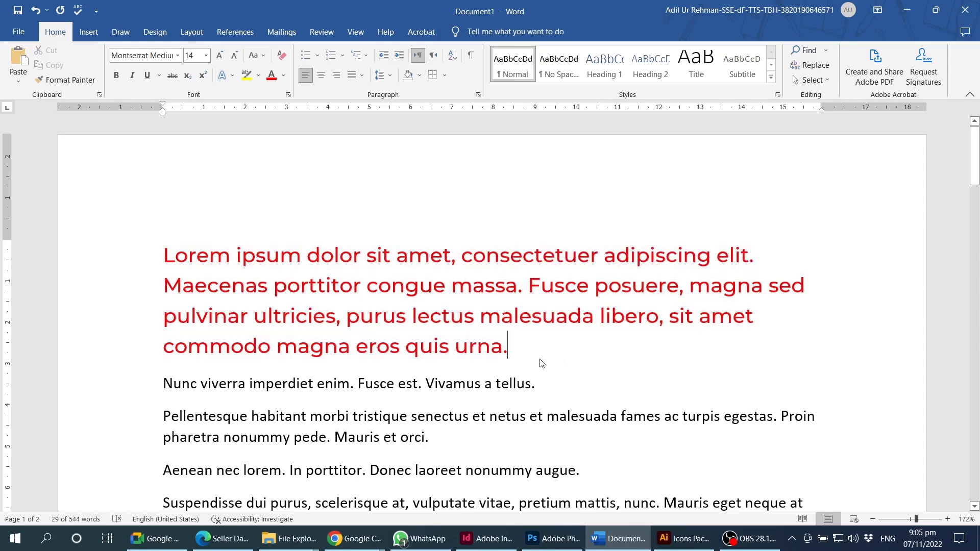
{"action": "double_click", "coordinate": [515, 347]}
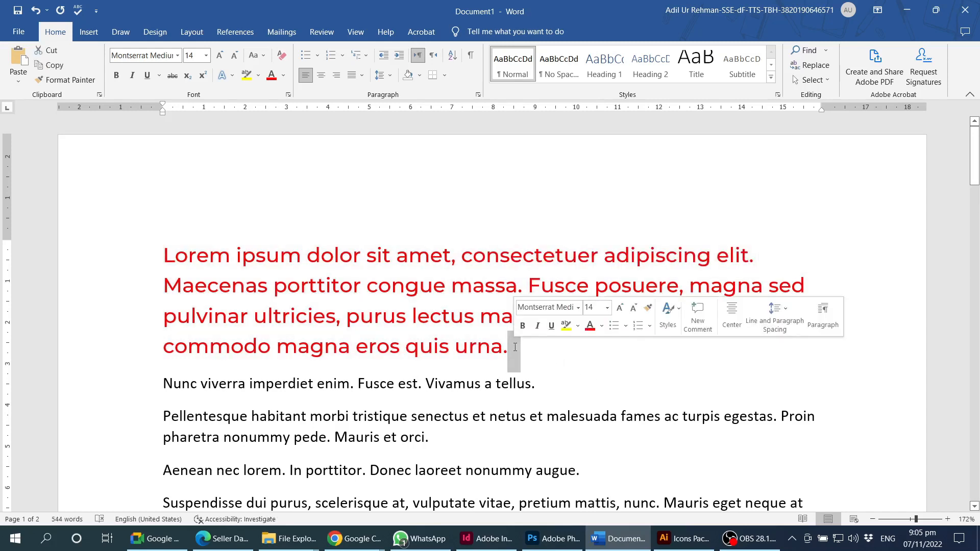
{"action": "left_click", "coordinate": [460, 352]}
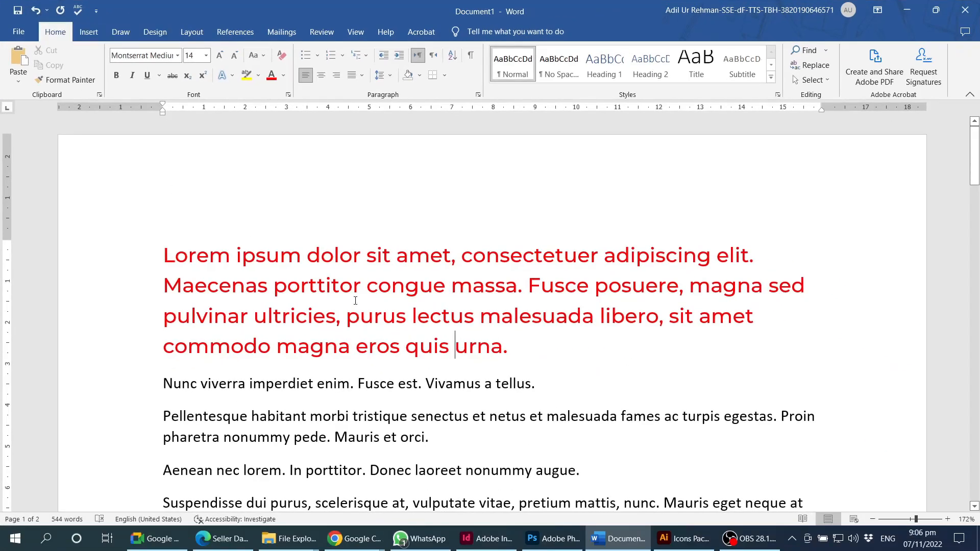
{"action": "double_click", "coordinate": [638, 538]}
{"action": "triple_click", "coordinate": [356, 301]}
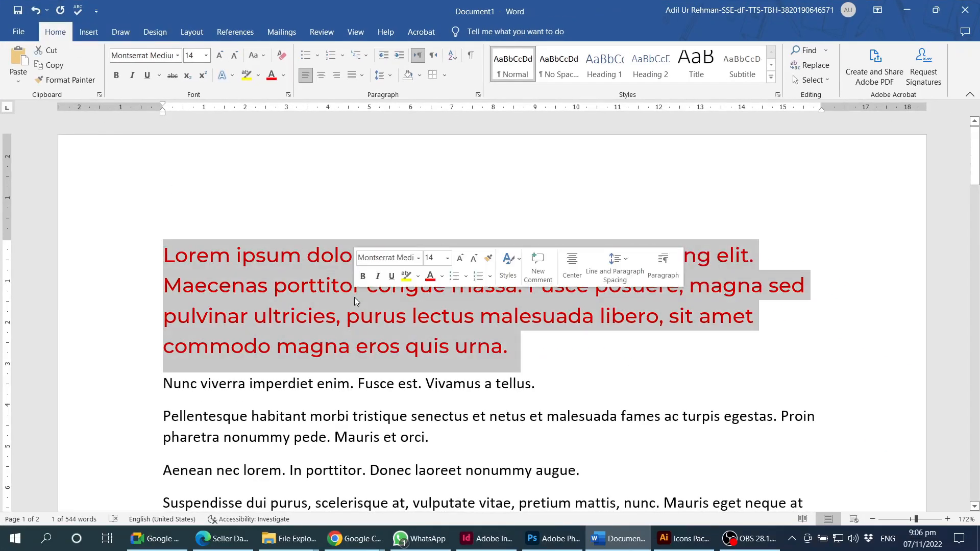
{"action": "left_click", "coordinate": [447, 321]}
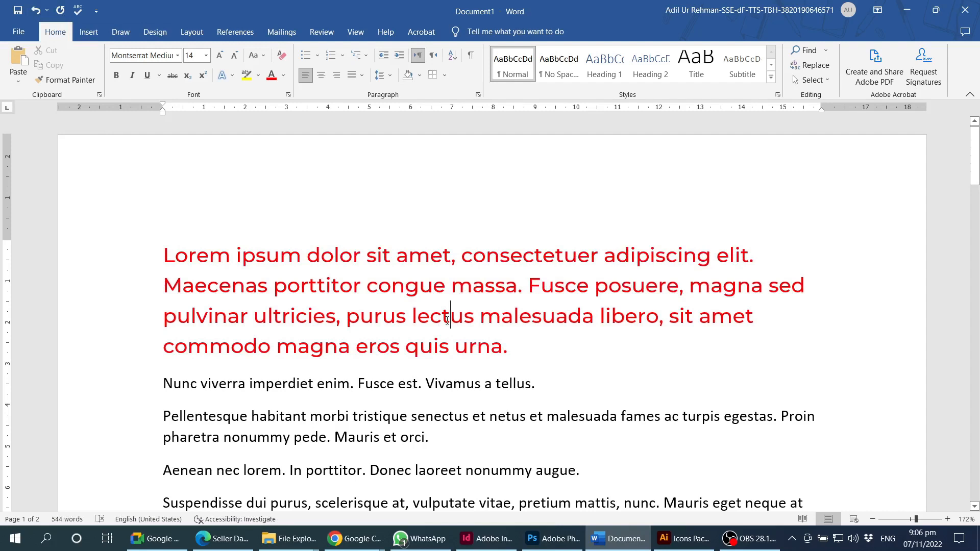
{"action": "triple_click", "coordinate": [447, 320]}
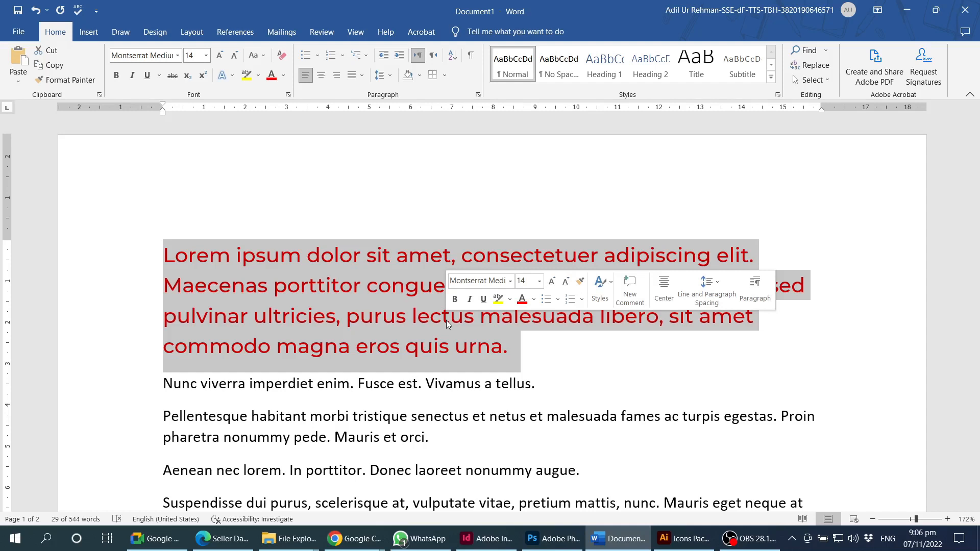
{"action": "key", "text": "Delete"}
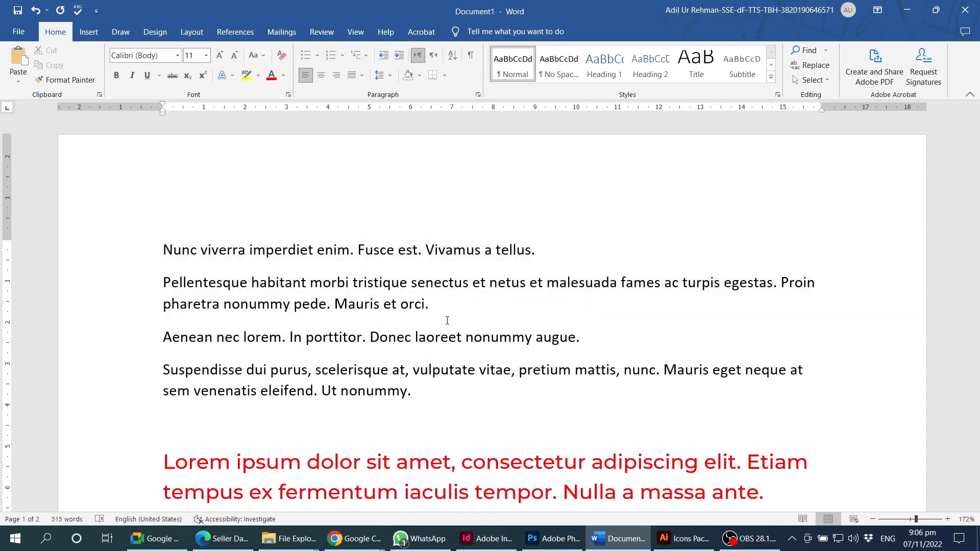
{"action": "left_click", "coordinate": [36, 11]}
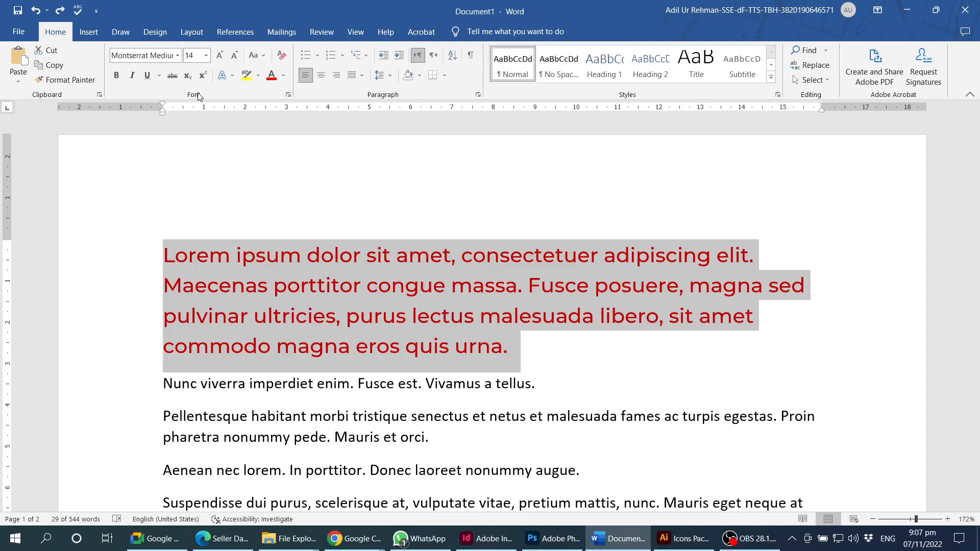
{"action": "left_click", "coordinate": [51, 80]}
{"action": "key", "text": "alt+Tab"}
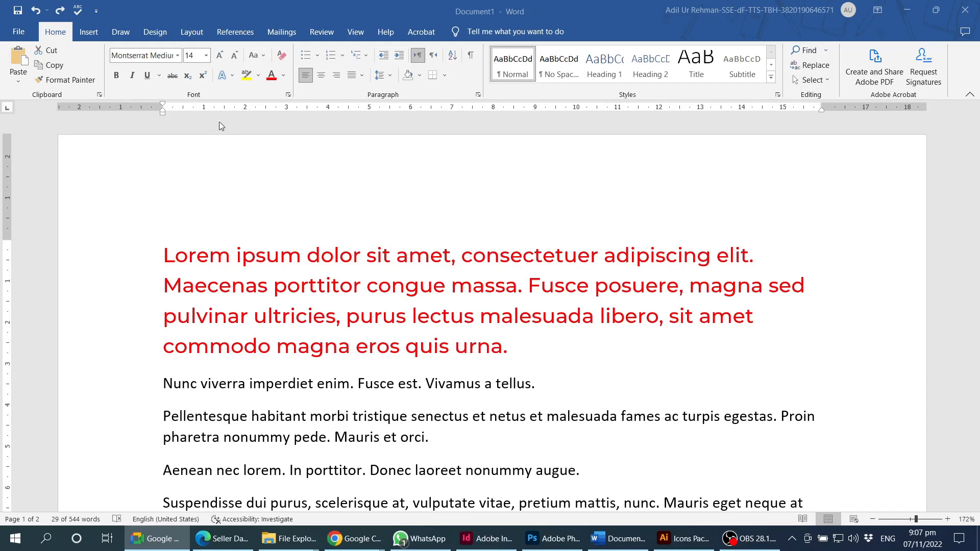
{"action": "triple_click", "coordinate": [361, 282]}
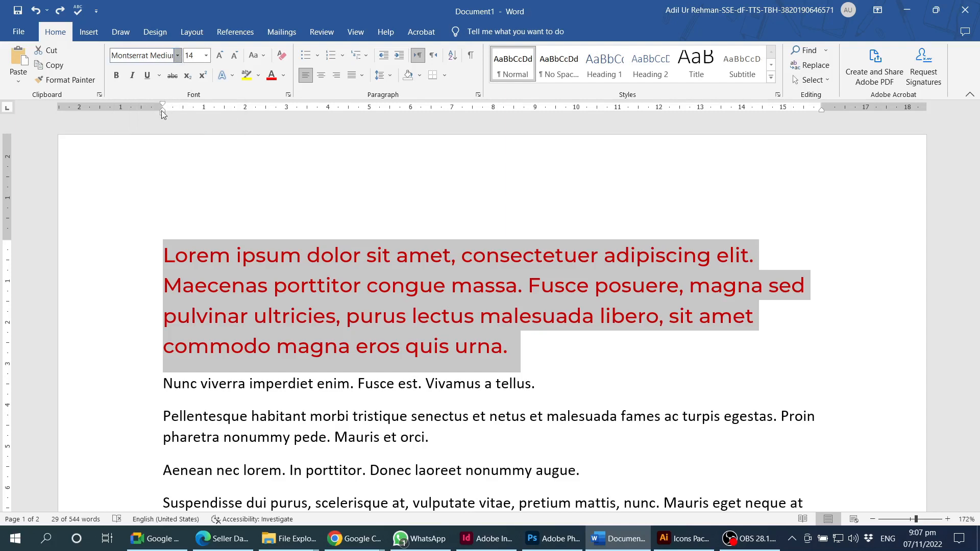
- Try Times New Roman on the red opening paragraph, then switch it to Calibri
{"action": "left_click", "coordinate": [178, 55]}
{"action": "left_click", "coordinate": [150, 116]}
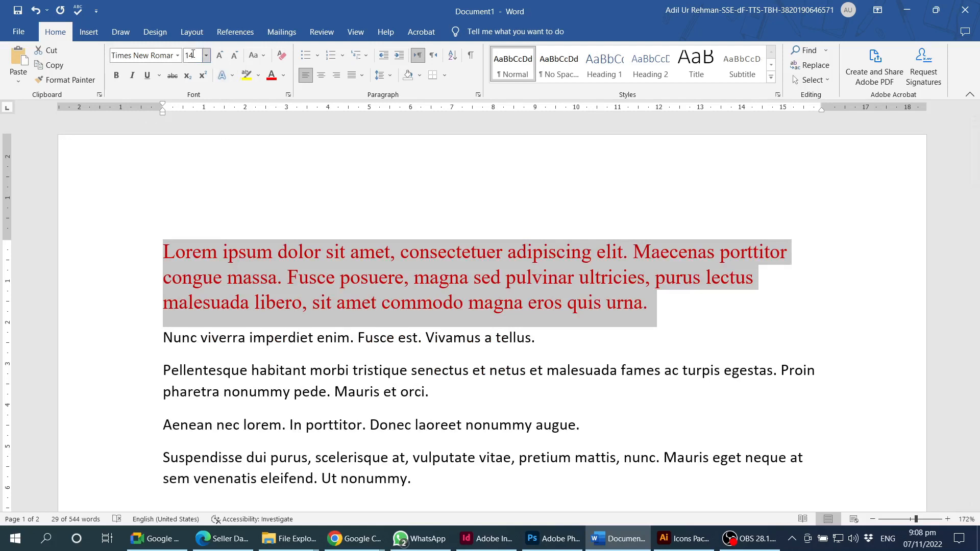
{"action": "left_click", "coordinate": [178, 55]}
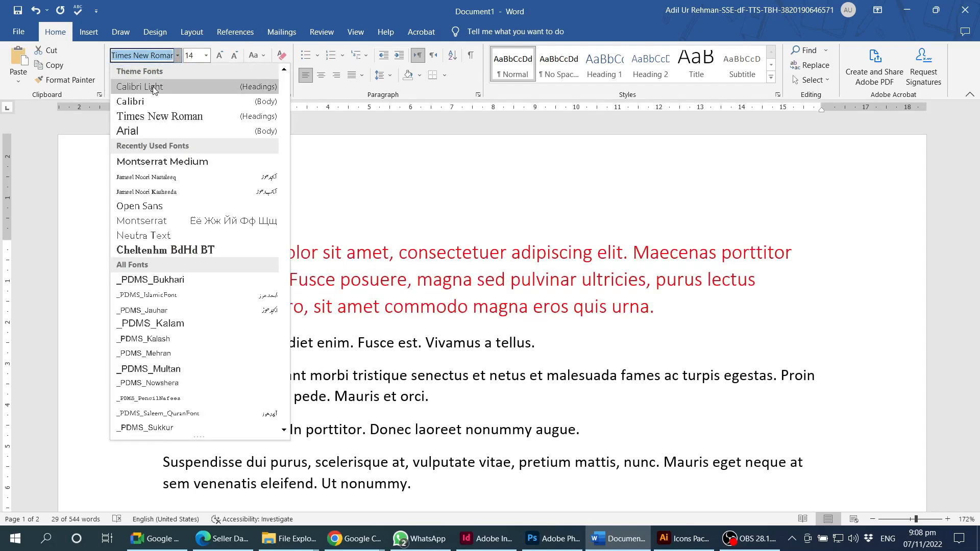
{"action": "left_click", "coordinate": [142, 101]}
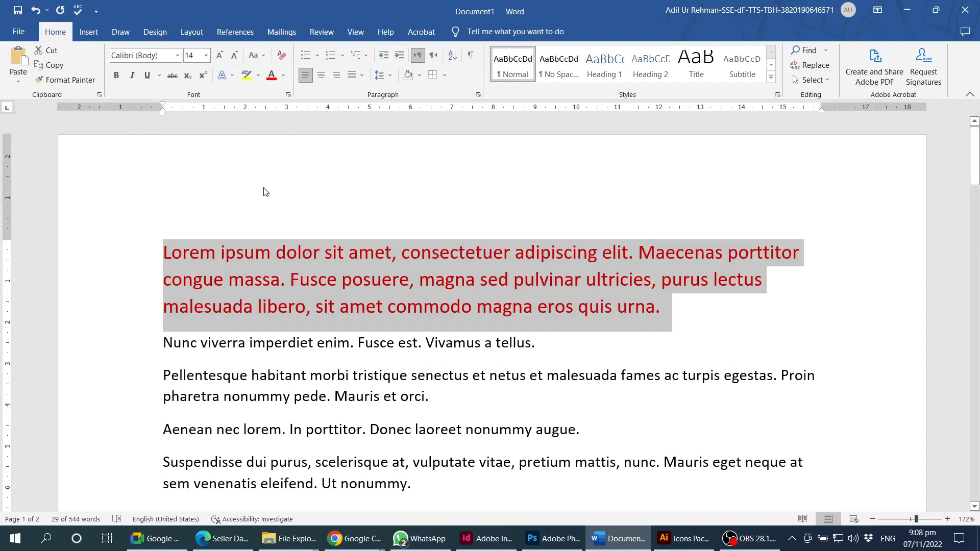
- Copy 'Lorem', paste it before 'ipsum', and break 'Lorem Lorem' onto its own line
{"action": "scroll", "coordinate": [399, 292], "scroll_direction": "up", "scroll_amount": 6}
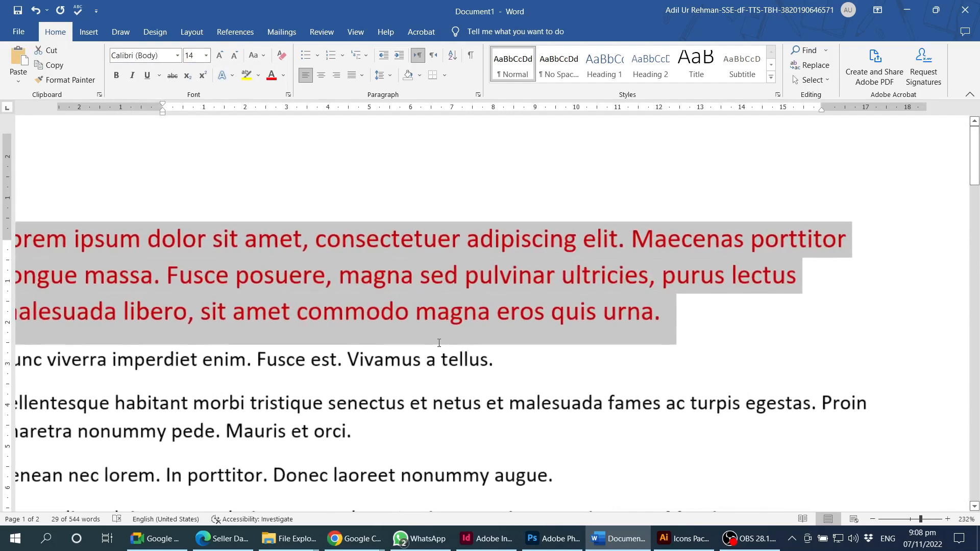
{"action": "left_click_drag", "start_coordinate": [549, 507], "coordinate": [219, 505]}
{"action": "left_click", "coordinate": [224, 239]}
{"action": "double_click", "coordinate": [224, 239]}
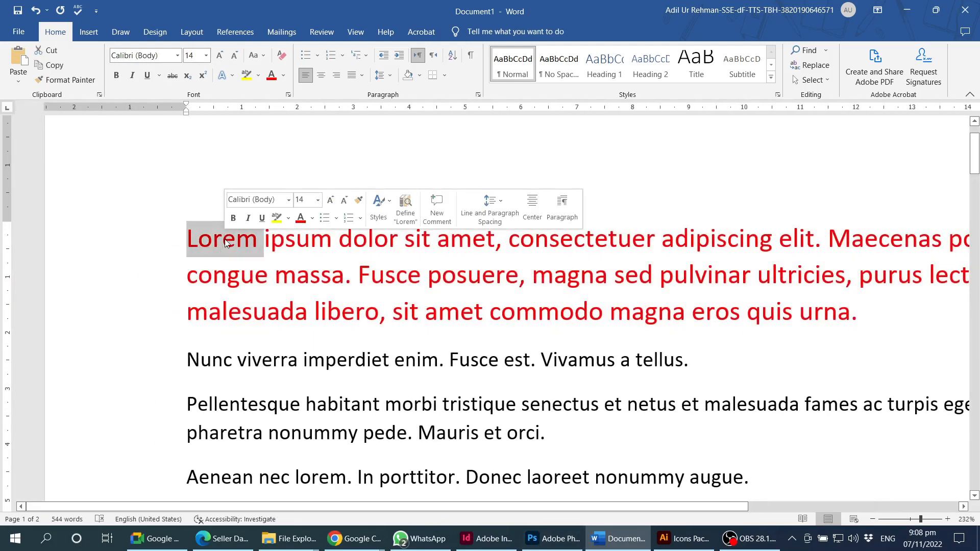
{"action": "key", "text": "ctrl+c"}
{"action": "left_click", "coordinate": [263, 240]}
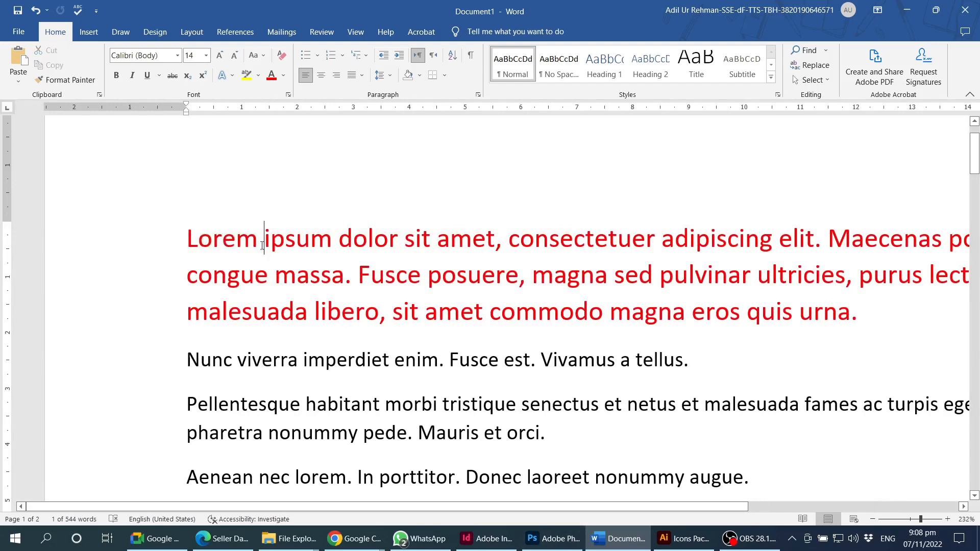
{"action": "key", "text": "ctrl+v"}
{"action": "key", "text": "Return"}
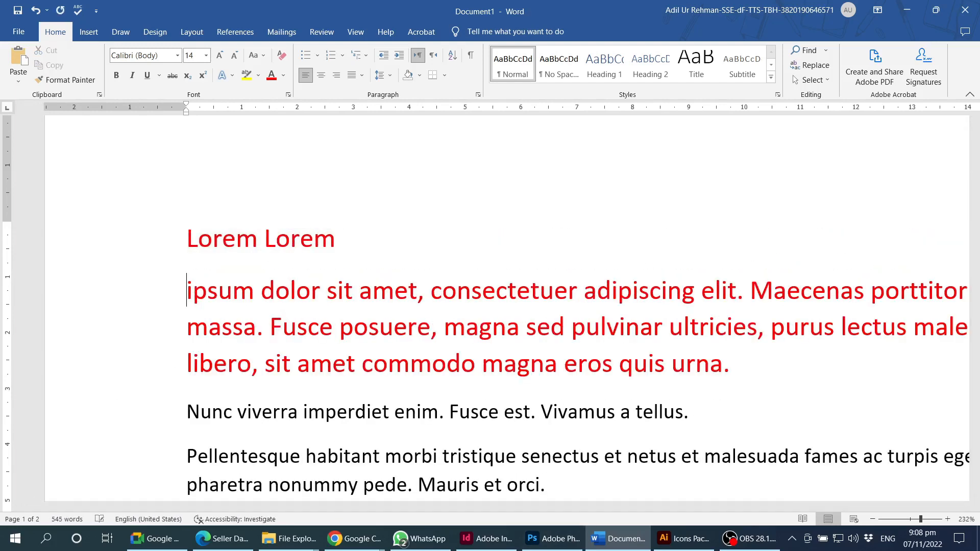
- Set the first Lorem of the line in Times New Roman
{"action": "scroll", "coordinate": [189, 239], "scroll_direction": "up", "scroll_amount": 5}
{"action": "scroll", "coordinate": [189, 239], "scroll_direction": "up", "scroll_amount": 6}
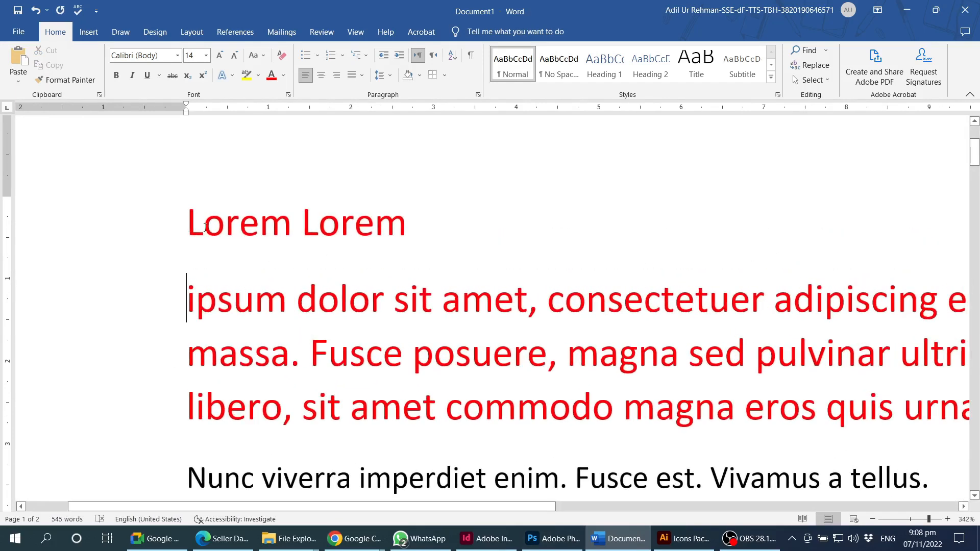
{"action": "double_click", "coordinate": [204, 223]}
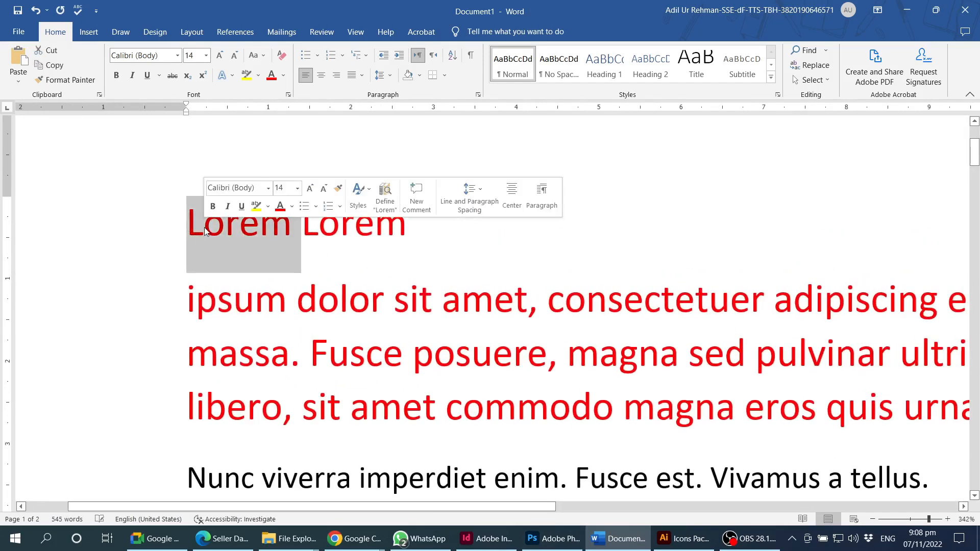
{"action": "left_click", "coordinate": [177, 56]}
{"action": "key", "text": "Return"}
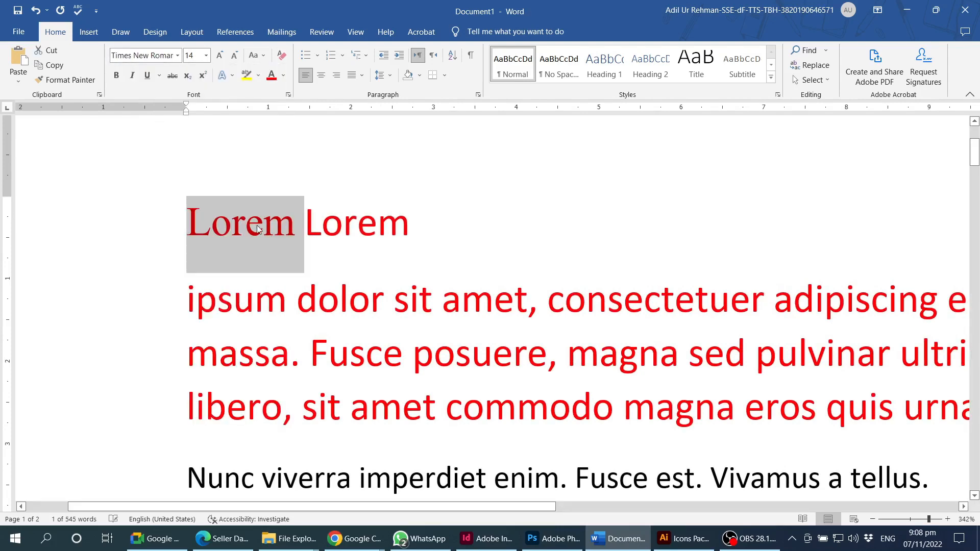
{"action": "left_click", "coordinate": [245, 222]}
- Compare the two Lorem words' fonts, then maximize the browser showing the font chart
{"action": "scroll", "coordinate": [220, 205], "scroll_direction": "up", "scroll_amount": 11}
{"action": "scroll", "coordinate": [222, 206], "scroll_direction": "up", "scroll_amount": 1}
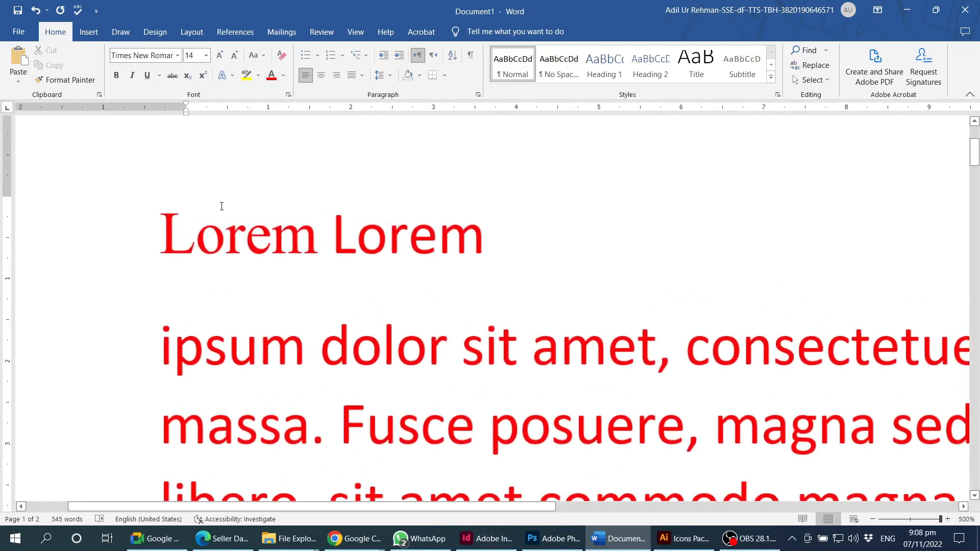
{"action": "double_click", "coordinate": [423, 217]}
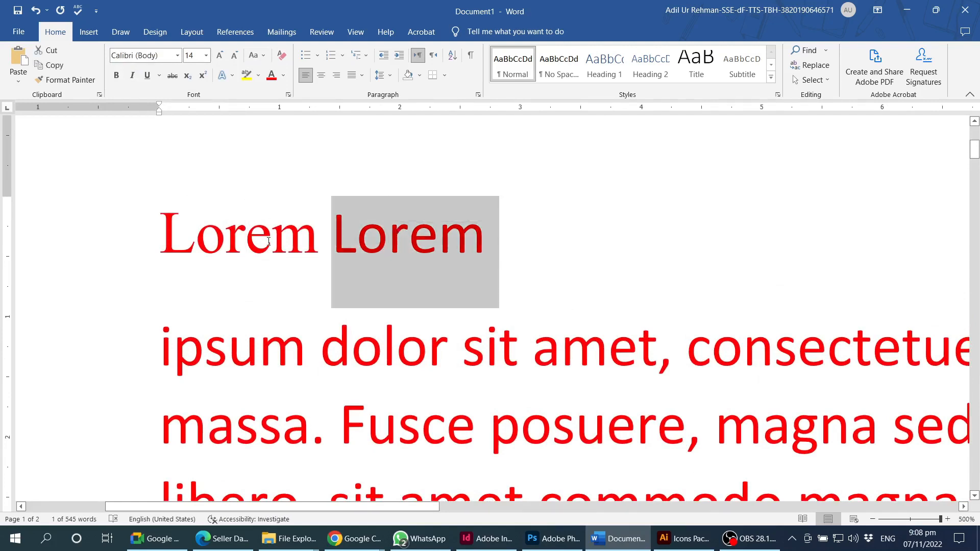
{"action": "double_click", "coordinate": [247, 238]}
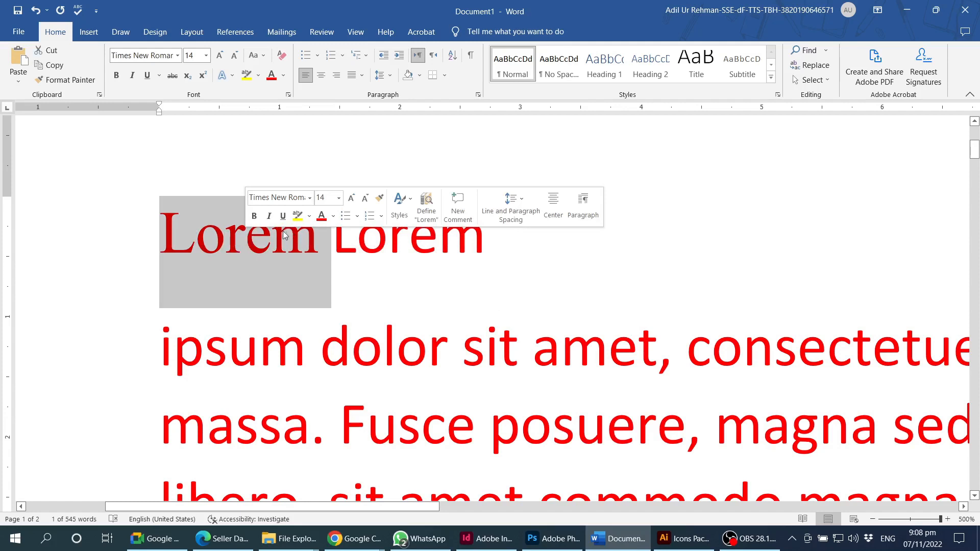
{"action": "left_click", "coordinate": [568, 264]}
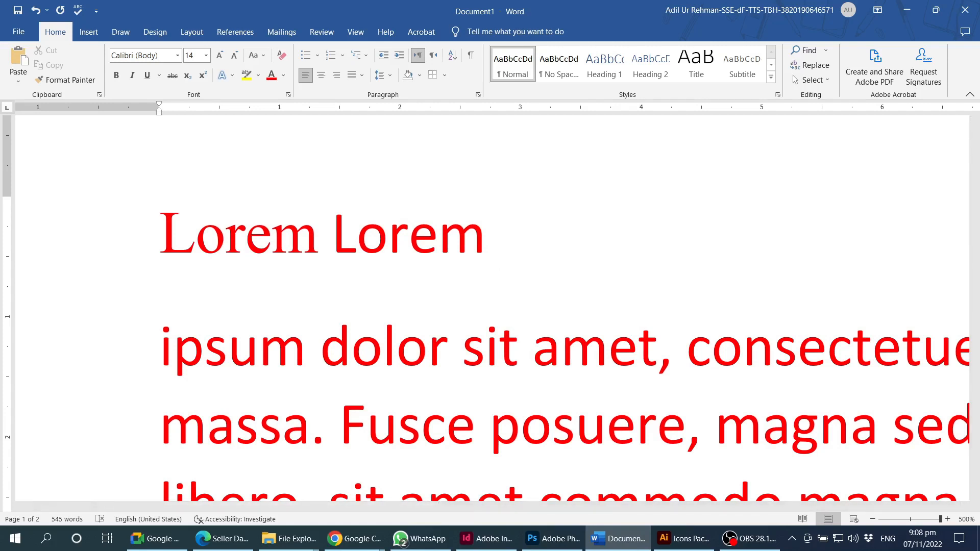
{"action": "key", "text": "alt+Tab"}
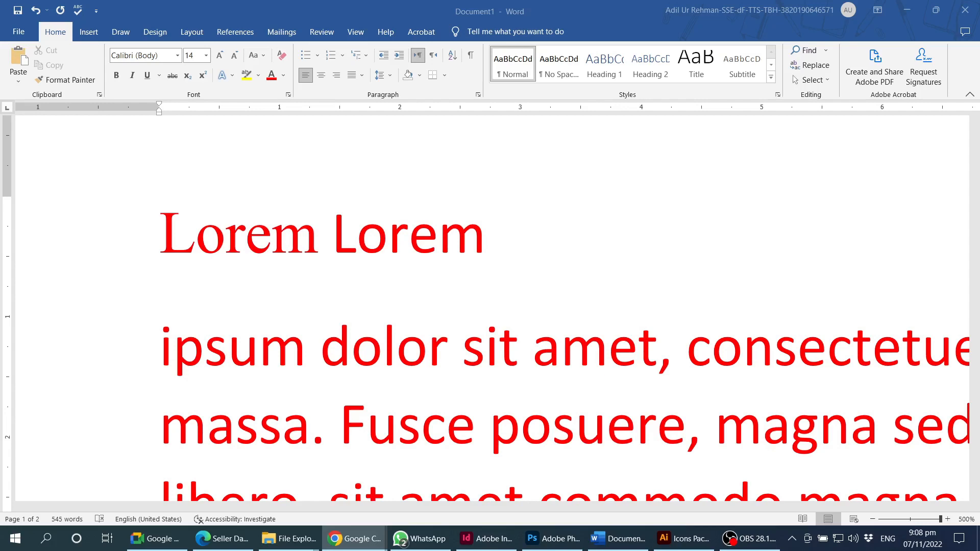
{"action": "left_click_drag", "start_coordinate": [979, 154], "coordinate": [526, 0]}
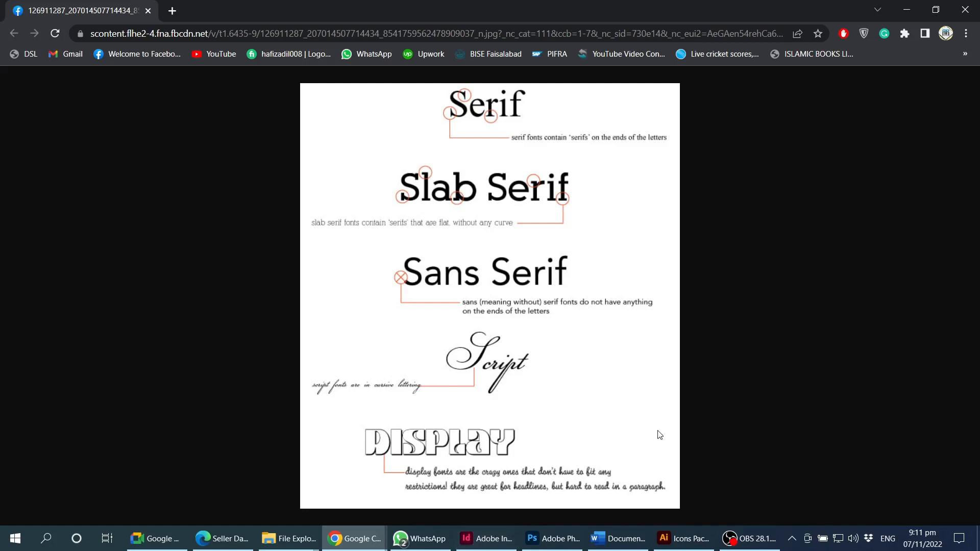
- Review the serif, slab serif, sans serif, script and display font chart, then return to Word
{"action": "left_click", "coordinate": [625, 545]}
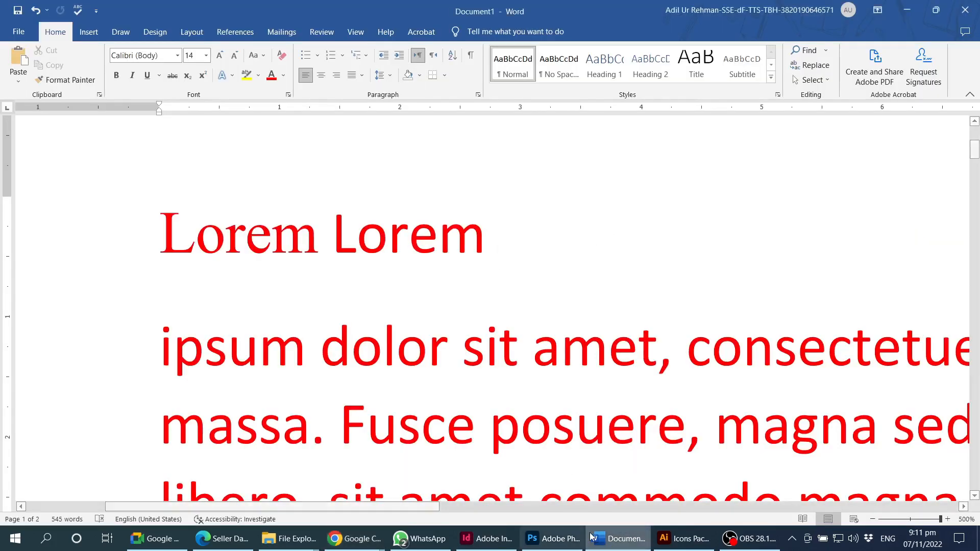
- Check the fonts of the red 'Lorem Lorem' line and its second Lorem, then return to Chrome
{"action": "left_click", "coordinate": [619, 459]}
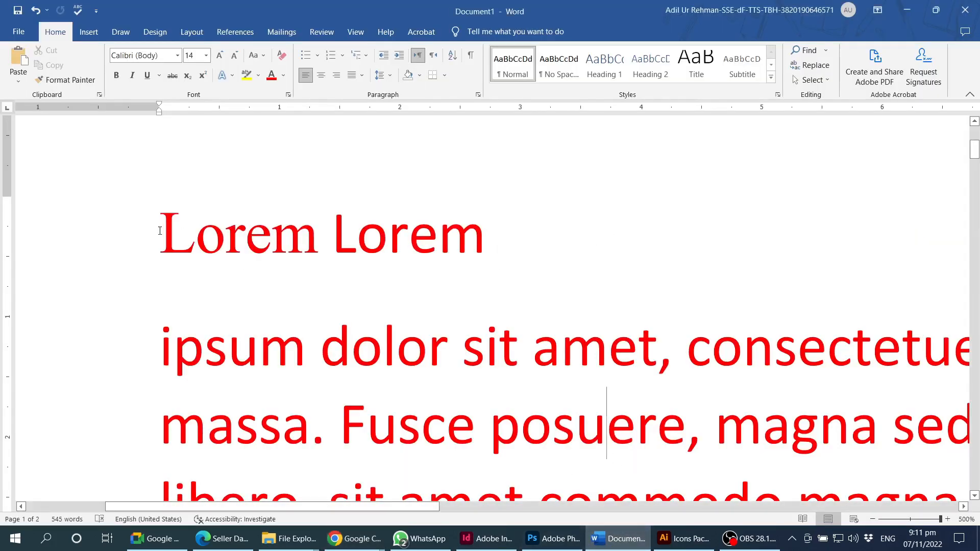
{"action": "left_click_drag", "start_coordinate": [162, 229], "coordinate": [472, 234]}
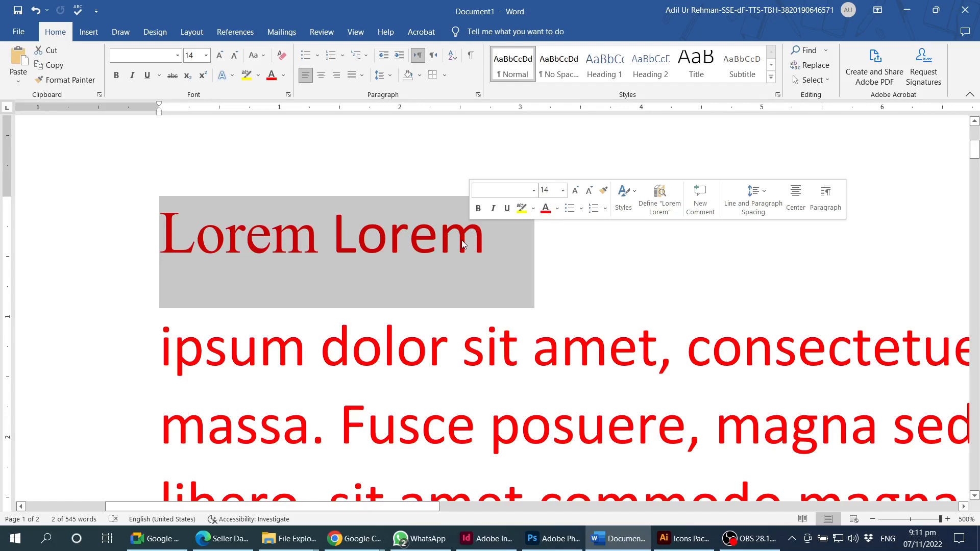
{"action": "left_click", "coordinate": [418, 278]}
{"action": "double_click", "coordinate": [483, 235]}
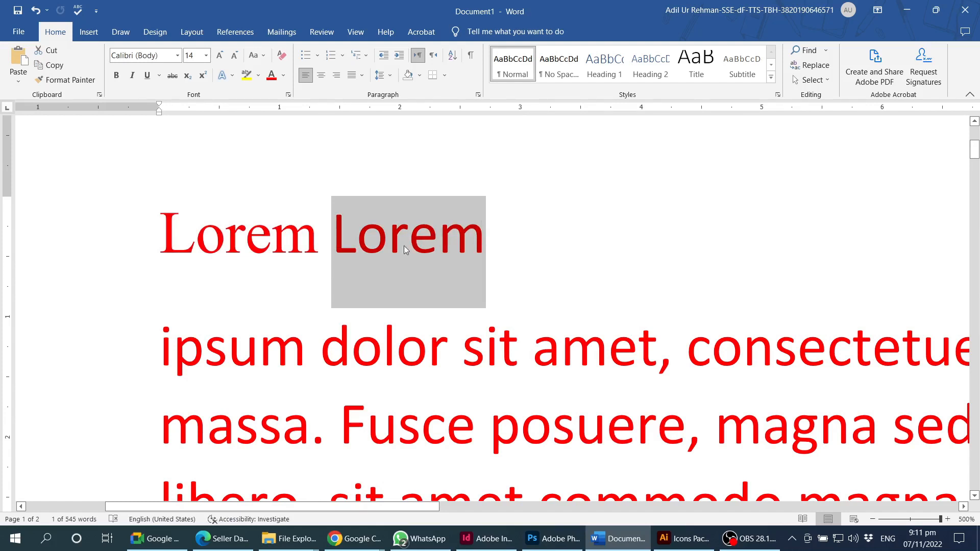
{"action": "left_click", "coordinate": [426, 240]}
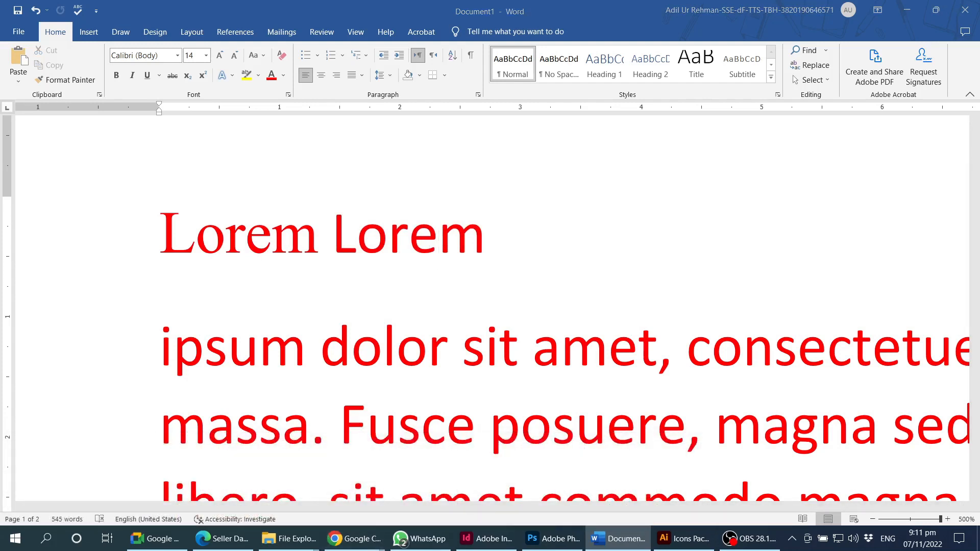
{"action": "key", "text": "alt+Tab"}
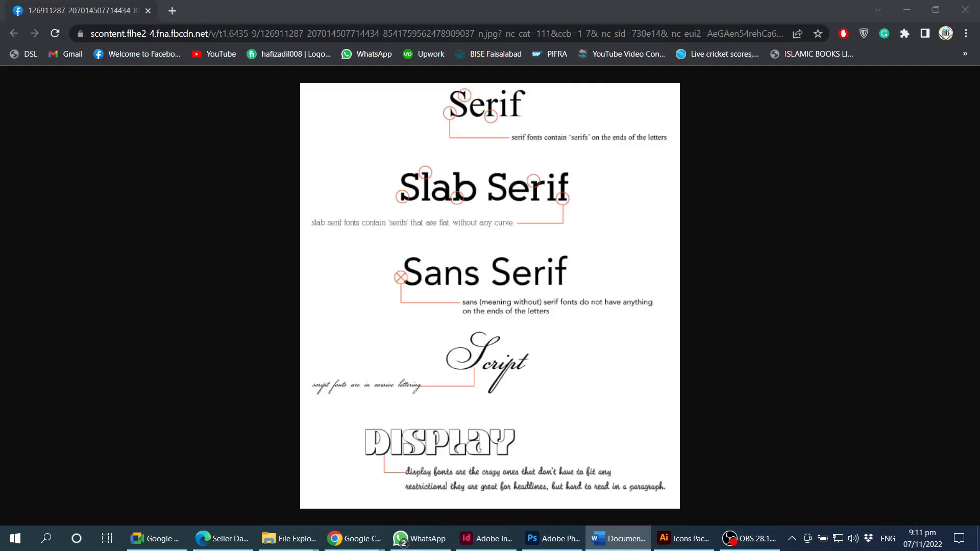
- Search Google for 'google fonts' from the Chrome address bar
{"action": "left_click", "coordinate": [510, 34]}
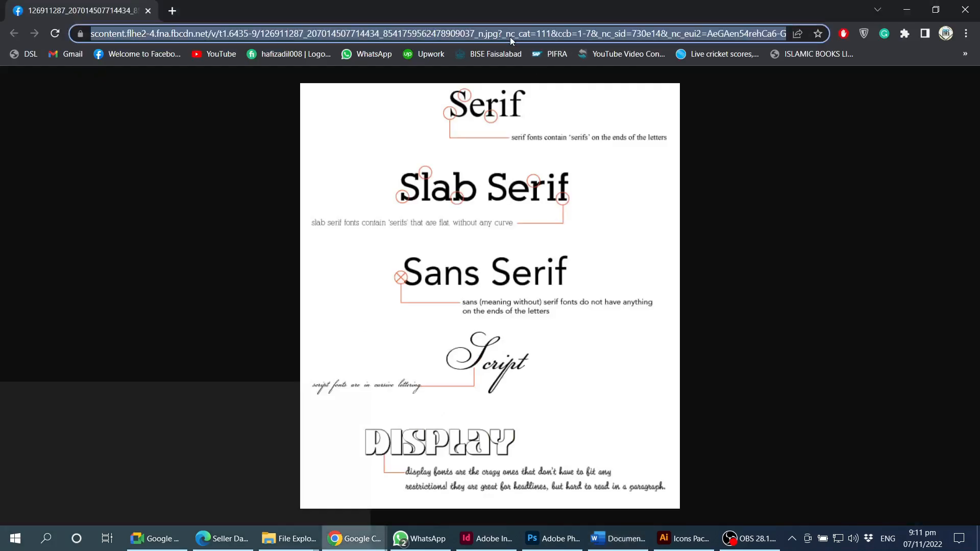
{"action": "type", "text": "g"}
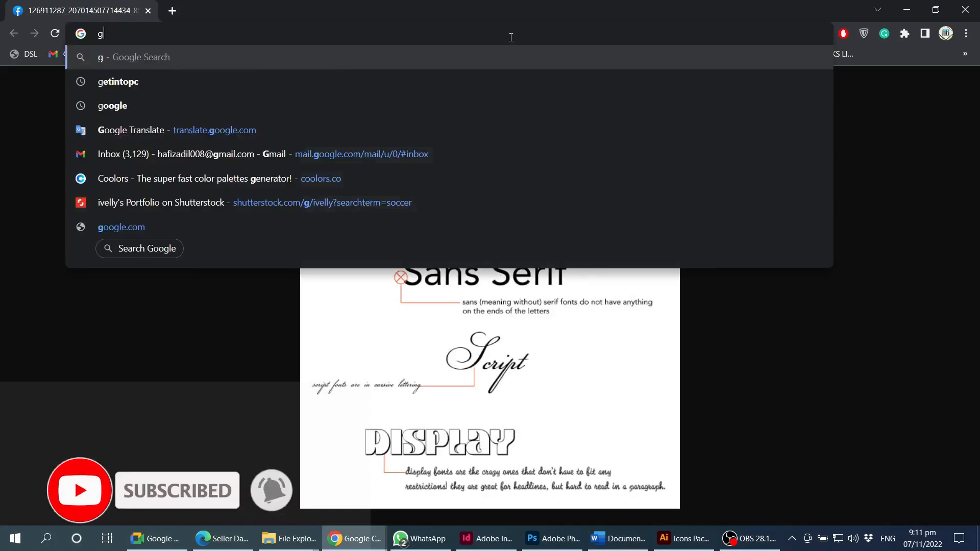
{"action": "type", "text": "oogle fonts"}
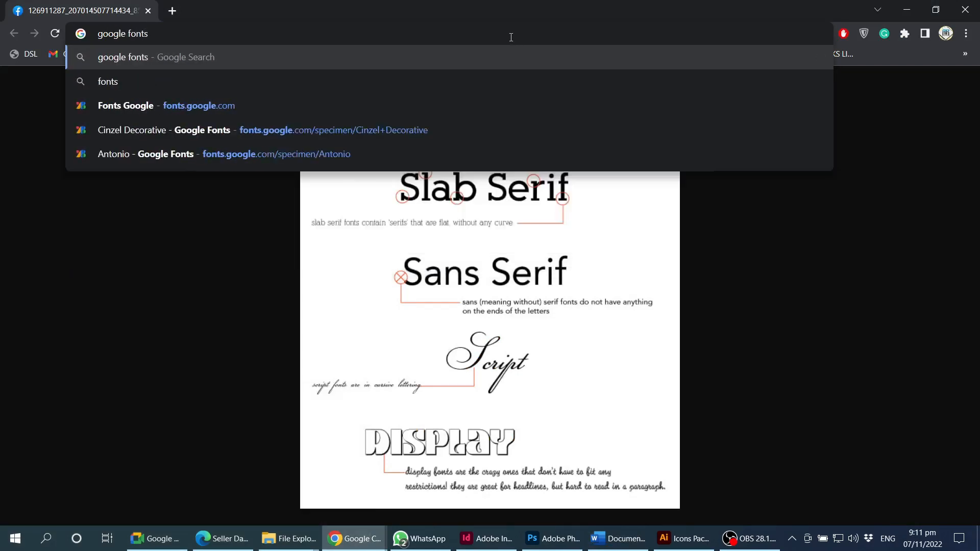
{"action": "key", "text": "Return"}
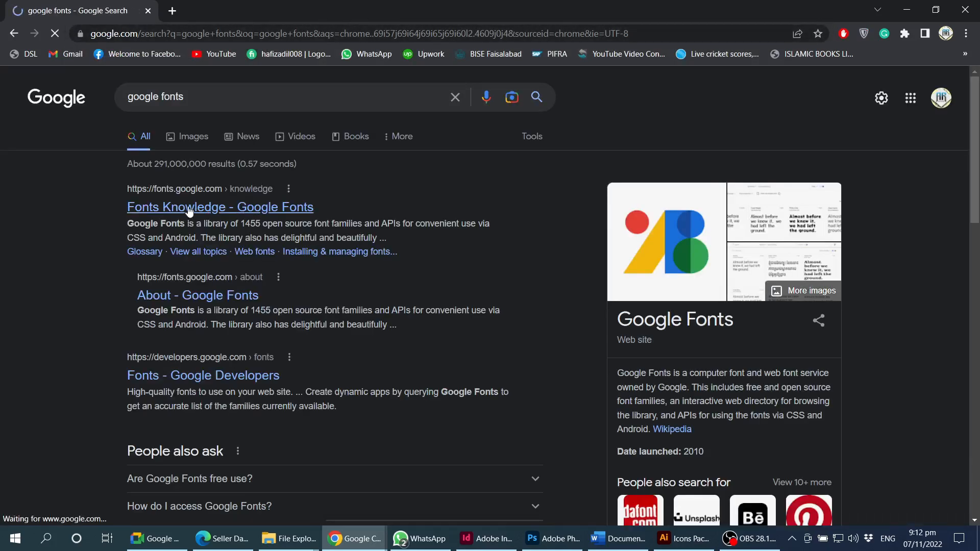
- Go from the Fonts Knowledge result to the Google Fonts catalogue and show its category filter
{"action": "left_click", "coordinate": [187, 211]}
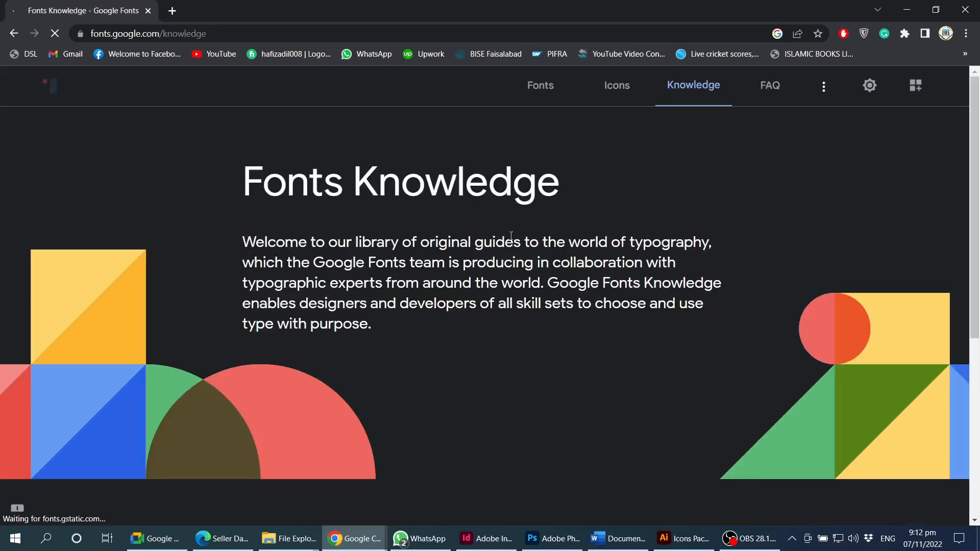
{"action": "left_click", "coordinate": [546, 91]}
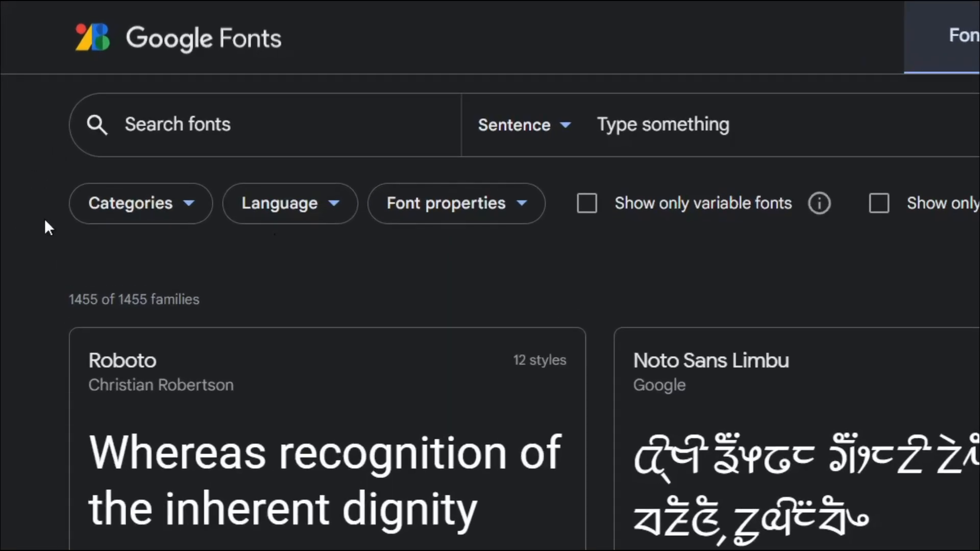
{"action": "left_click", "coordinate": [197, 213]}
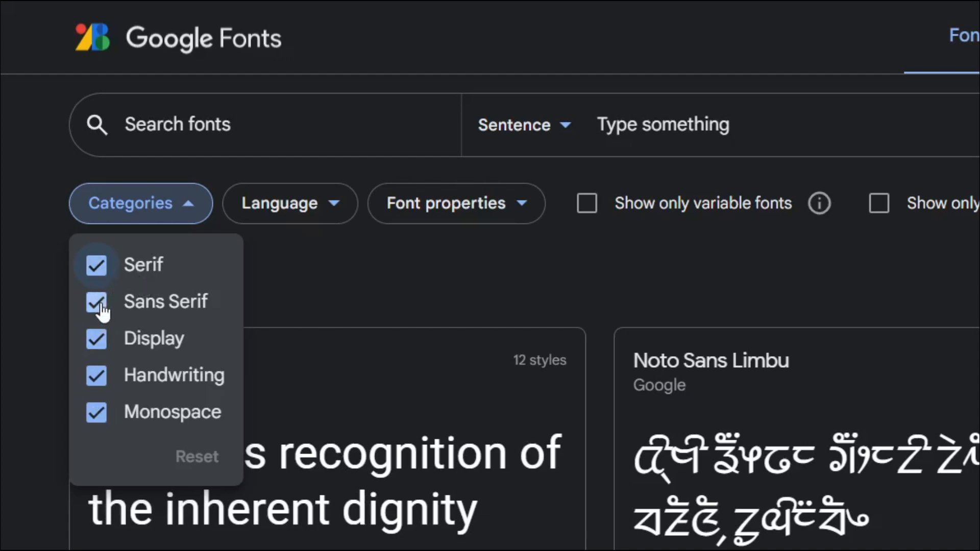
{"action": "left_click", "coordinate": [102, 335]}
{"action": "left_click", "coordinate": [97, 376]}
{"action": "left_click", "coordinate": [97, 412]}
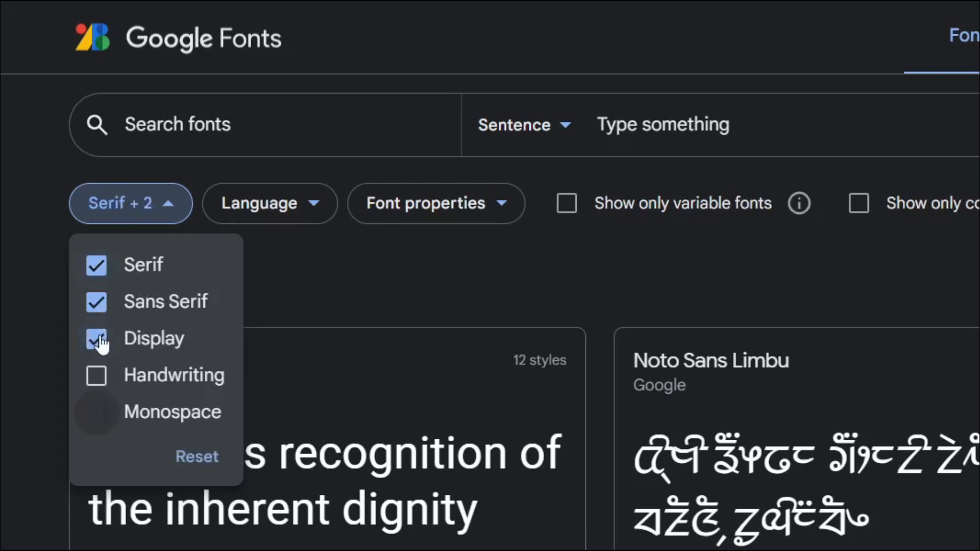
{"action": "left_click", "coordinate": [100, 341]}
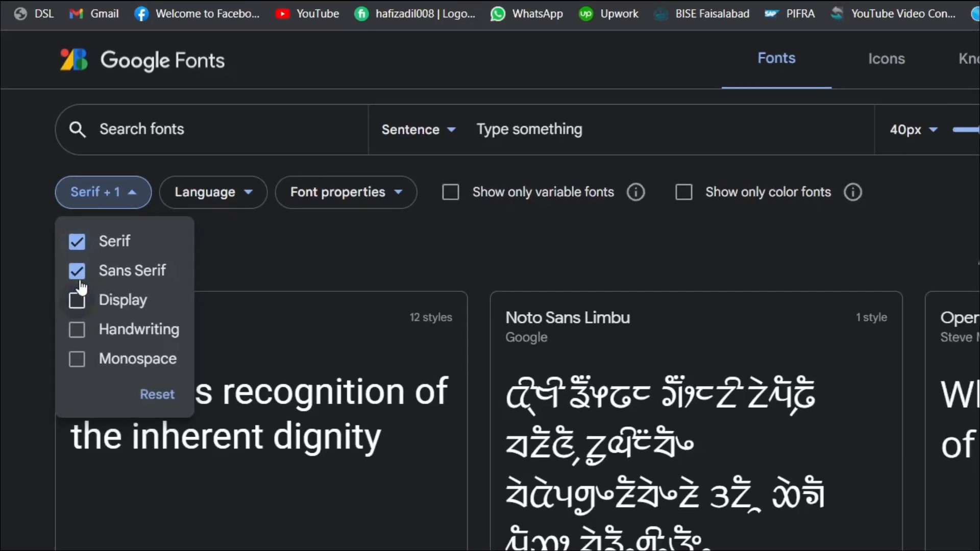
{"action": "left_click", "coordinate": [78, 276]}
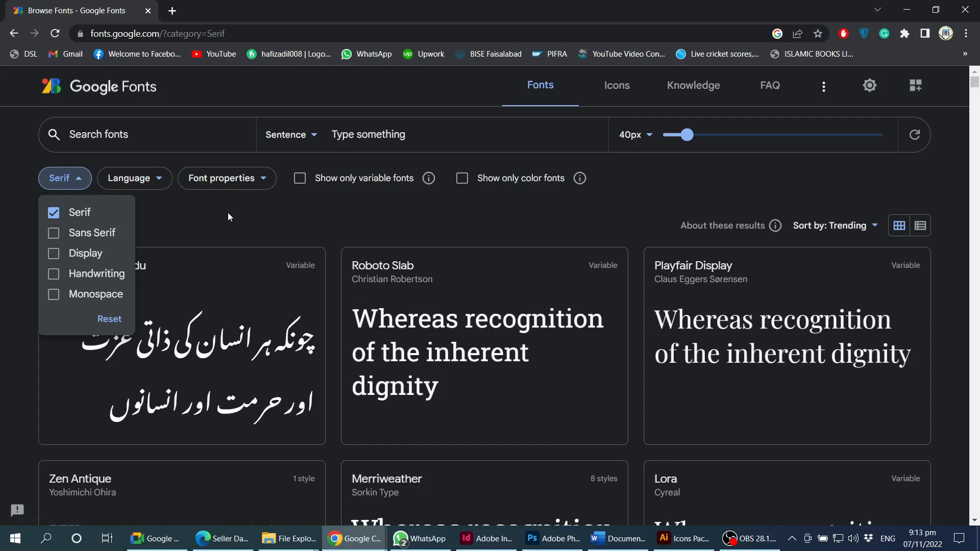
{"action": "left_click", "coordinate": [228, 213]}
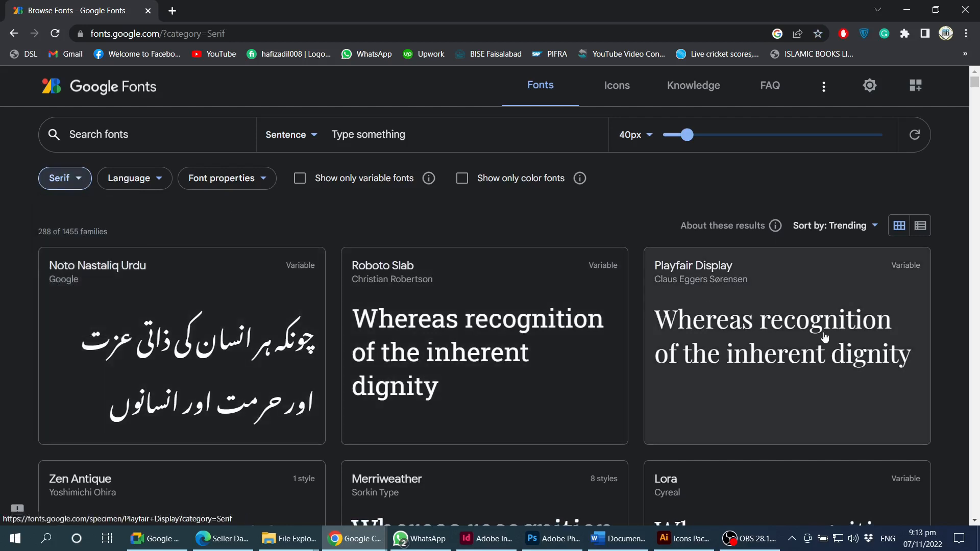
{"action": "scroll", "coordinate": [754, 344], "scroll_direction": "down", "scroll_amount": 1}
{"action": "scroll", "coordinate": [754, 343], "scroll_direction": "down", "scroll_amount": 2}
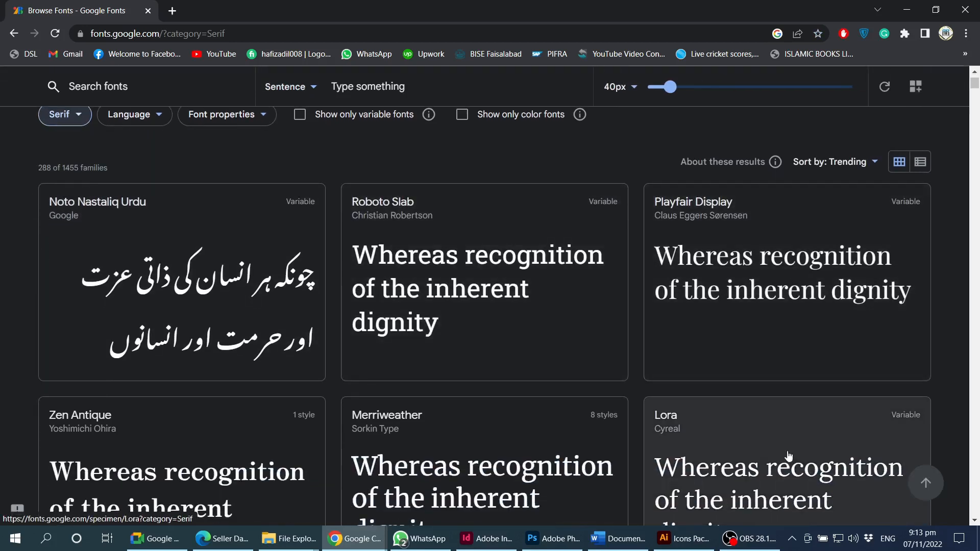
{"action": "scroll", "coordinate": [758, 461], "scroll_direction": "down", "scroll_amount": 1}
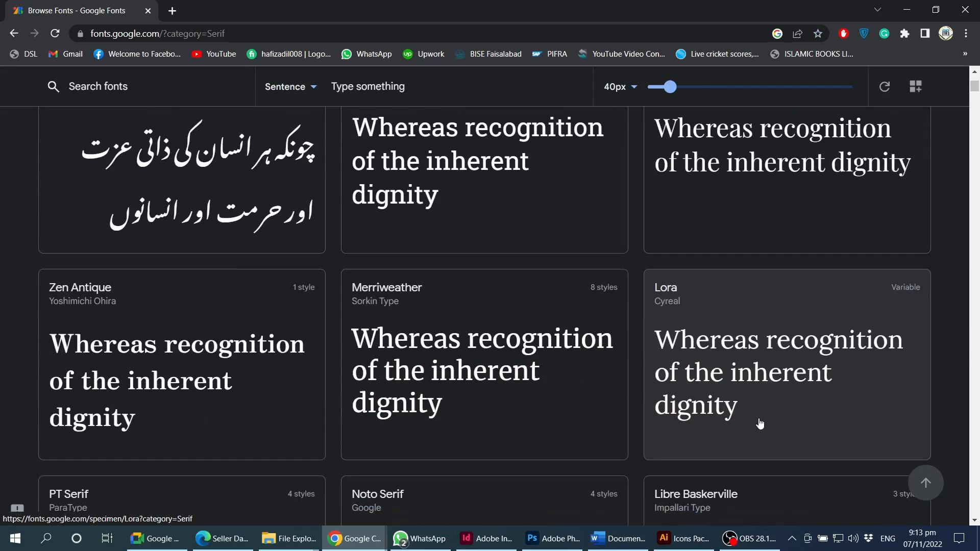
{"action": "scroll", "coordinate": [149, 337], "scroll_direction": "down", "scroll_amount": 3}
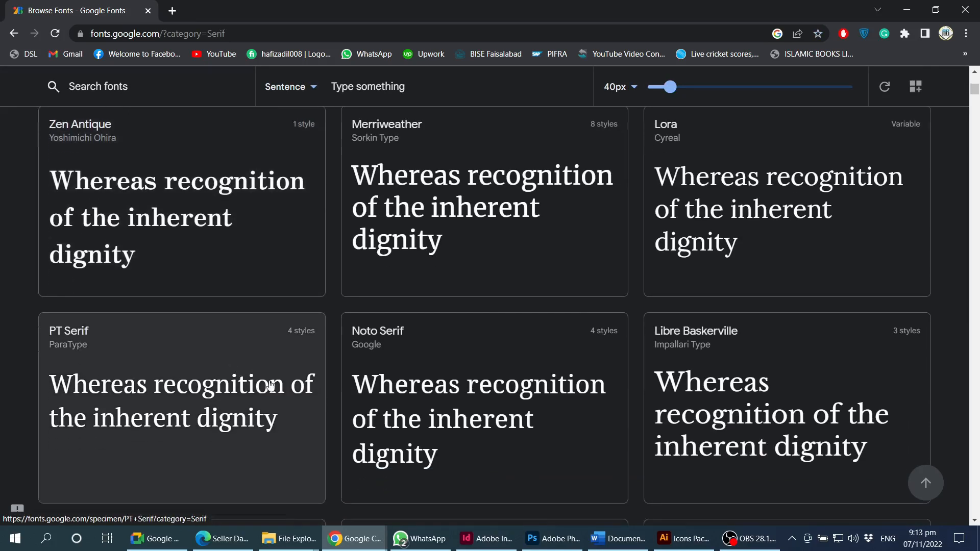
{"action": "scroll", "coordinate": [270, 385], "scroll_direction": "down", "scroll_amount": 2}
{"action": "scroll", "coordinate": [499, 376], "scroll_direction": "up", "scroll_amount": 8}
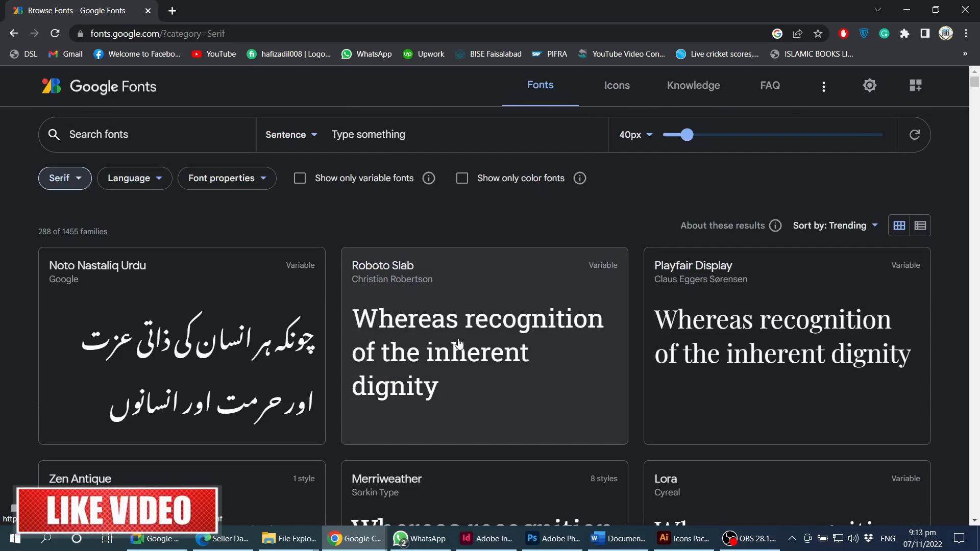
{"action": "scroll", "coordinate": [741, 280], "scroll_direction": "down", "scroll_amount": 1}
{"action": "scroll", "coordinate": [625, 378], "scroll_direction": "up", "scroll_amount": 1}
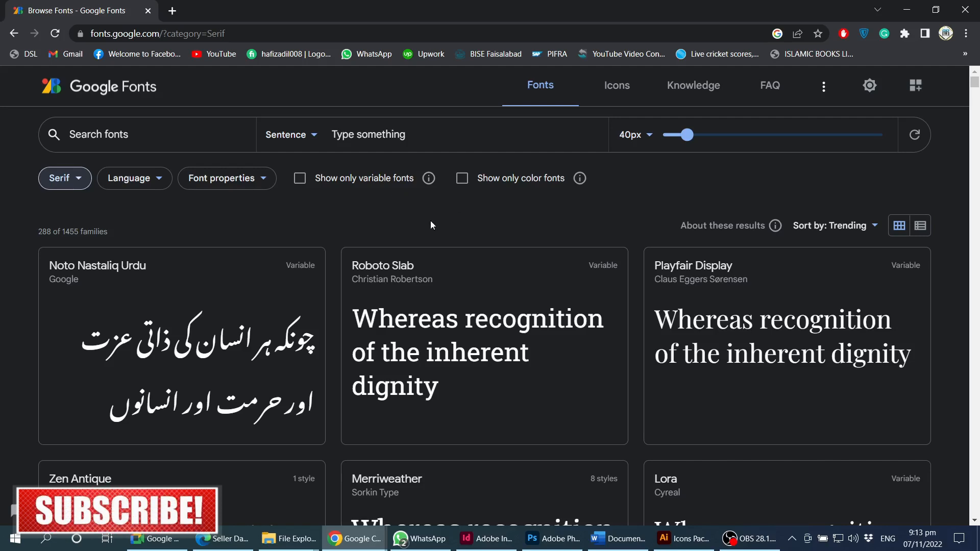
{"action": "left_click", "coordinate": [360, 135]}
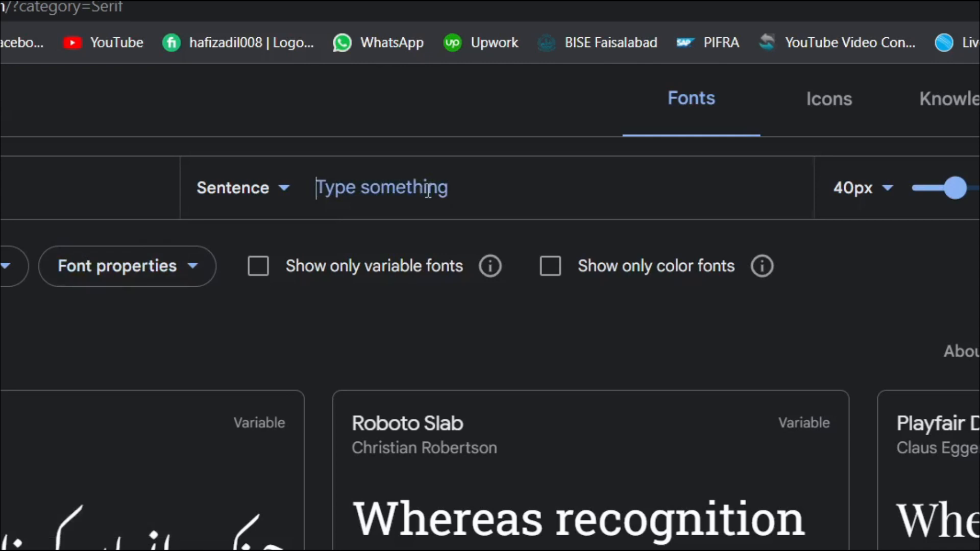
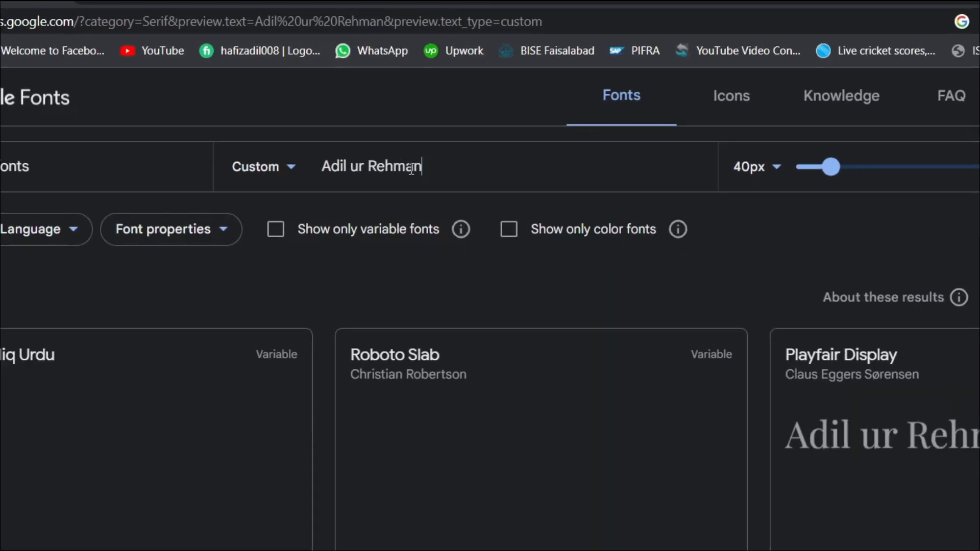
- Enlarge the previews to 83px and scroll through the serif font grid
{"action": "left_click_drag", "start_coordinate": [827, 170], "coordinate": [841, 173]}
{"action": "left_click_drag", "start_coordinate": [693, 139], "coordinate": [720, 139]}
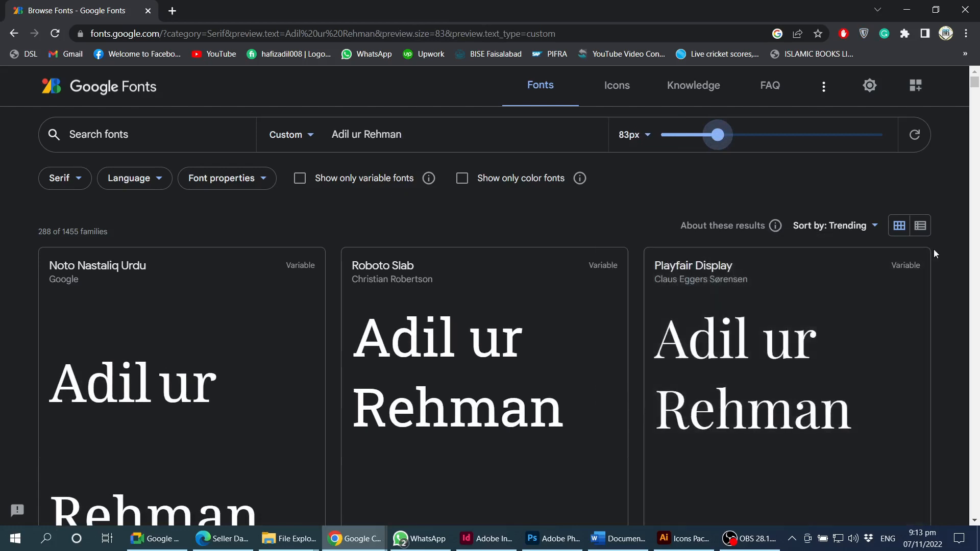
{"action": "scroll", "coordinate": [962, 276], "scroll_direction": "down", "scroll_amount": 2}
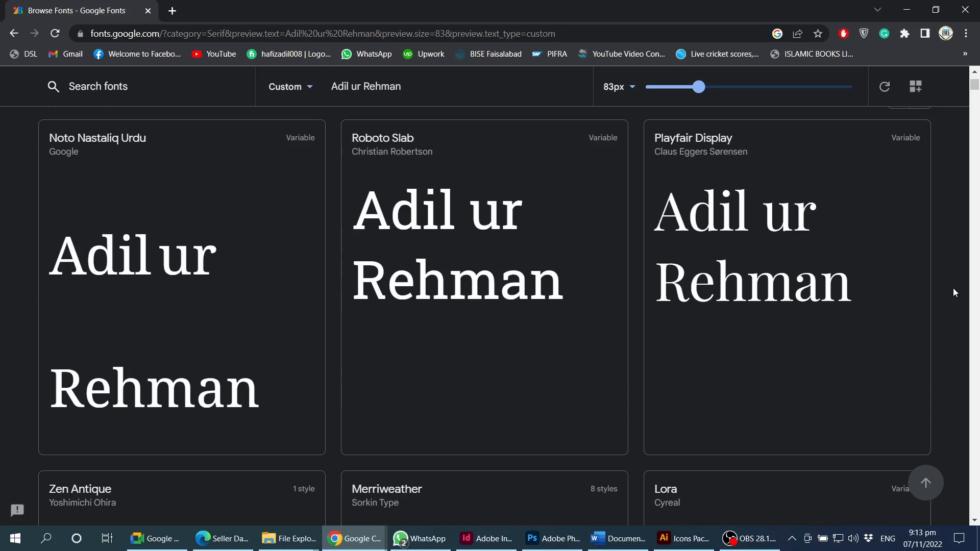
{"action": "scroll", "coordinate": [954, 289], "scroll_direction": "down", "scroll_amount": 10}
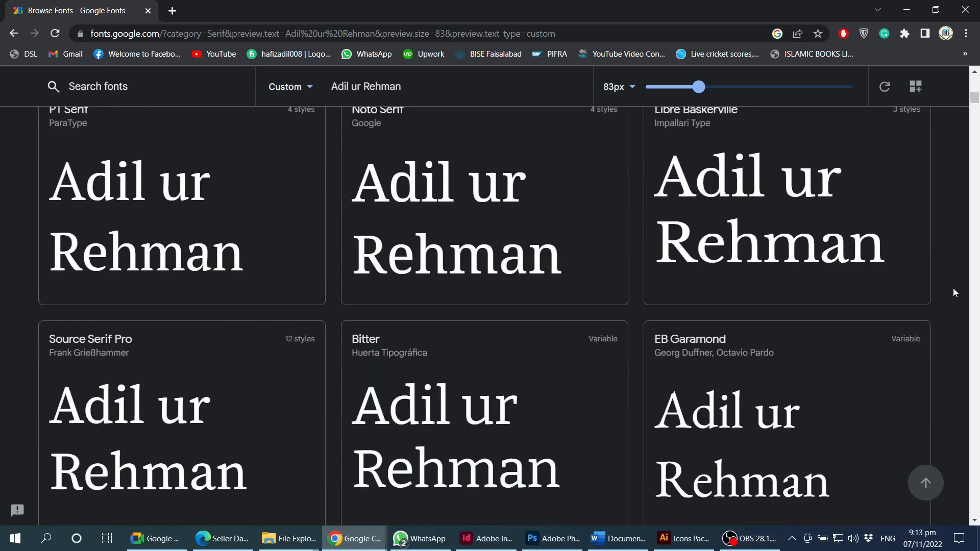
{"action": "scroll", "coordinate": [954, 288], "scroll_direction": "up", "scroll_amount": 5}
{"action": "scroll", "coordinate": [954, 288], "scroll_direction": "down", "scroll_amount": 2}
{"action": "scroll", "coordinate": [953, 287], "scroll_direction": "up", "scroll_amount": 6}
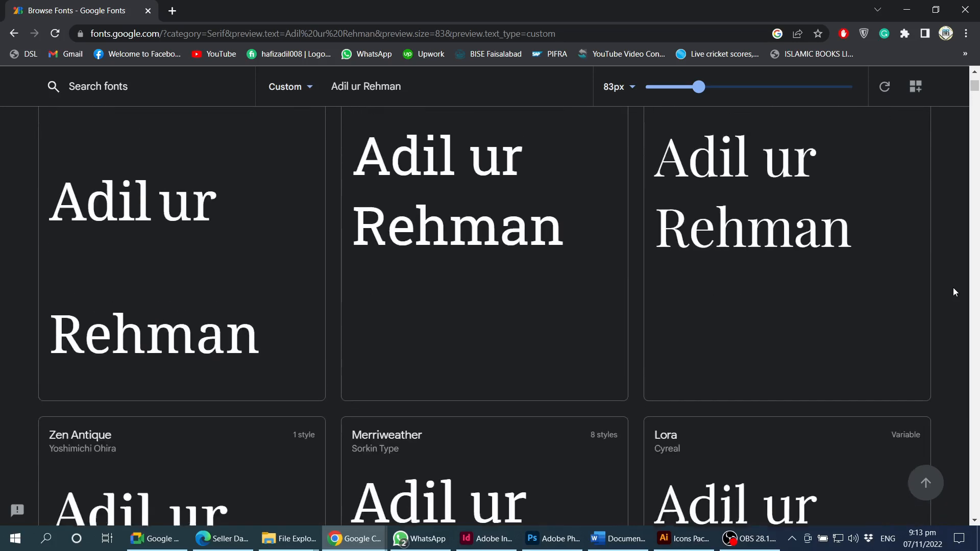
{"action": "scroll", "coordinate": [954, 287], "scroll_direction": "up", "scroll_amount": 3}
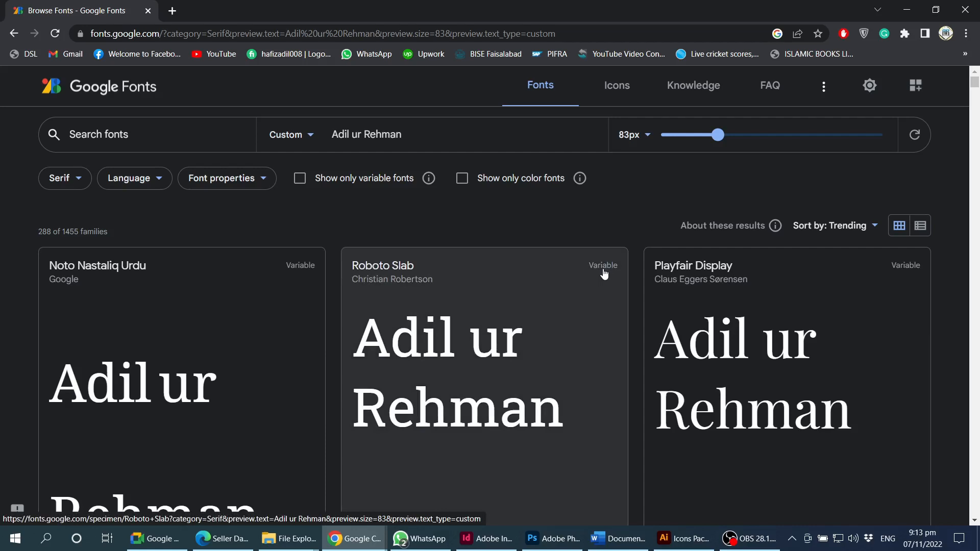
{"action": "scroll", "coordinate": [606, 273], "scroll_direction": "down", "scroll_amount": 5}
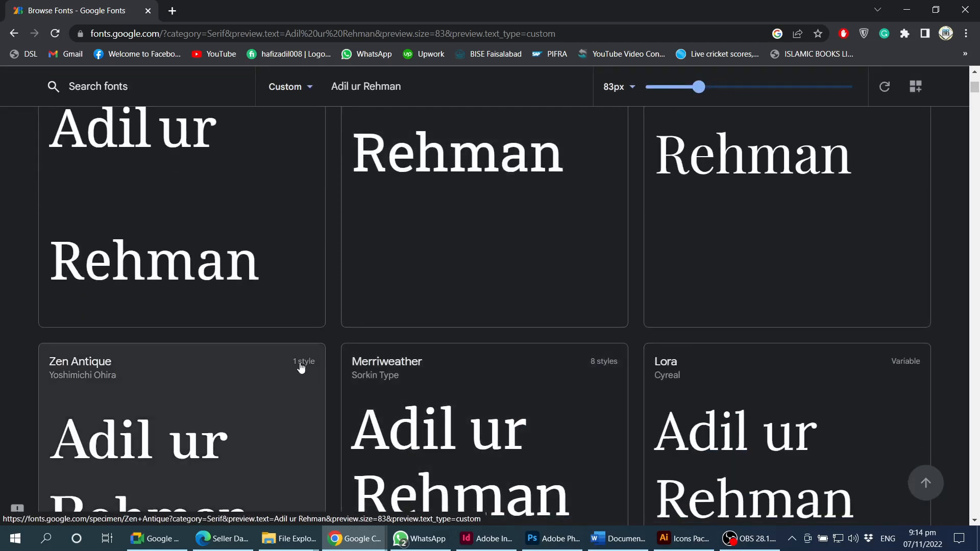
{"action": "scroll", "coordinate": [632, 330], "scroll_direction": "up", "scroll_amount": 5}
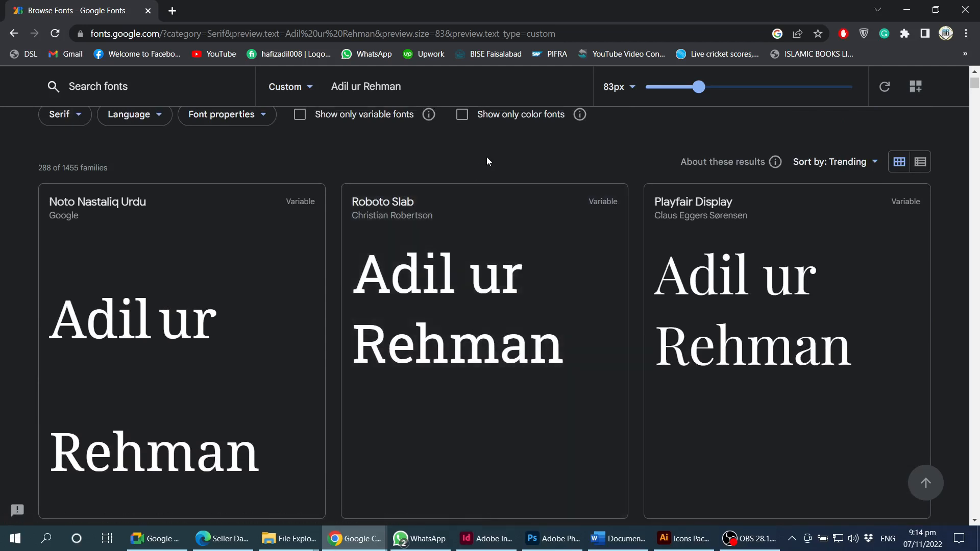
- Open Roboto Slab's specimen page in a new background tab and switch to it
{"action": "middle_click", "coordinate": [489, 239]}
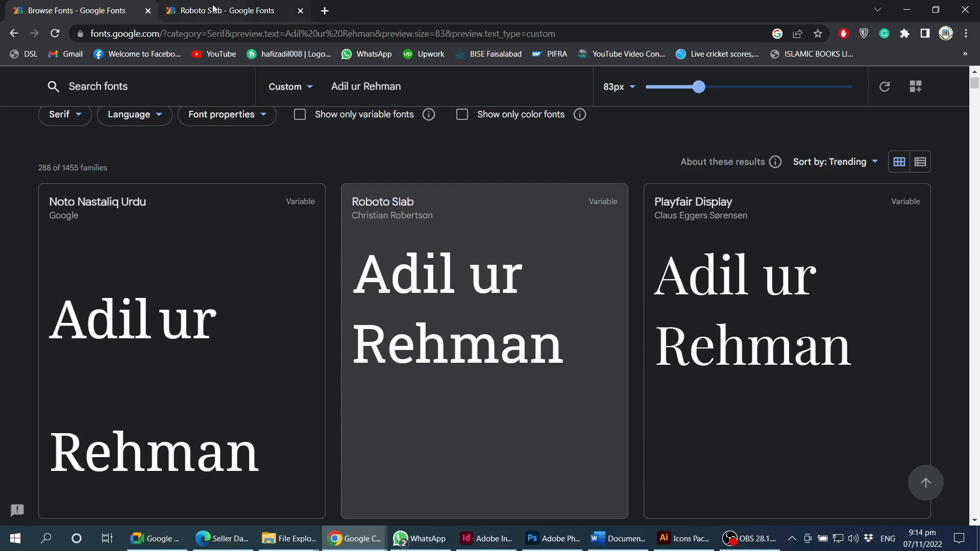
{"action": "mouse_move", "coordinate": [214, 8]}
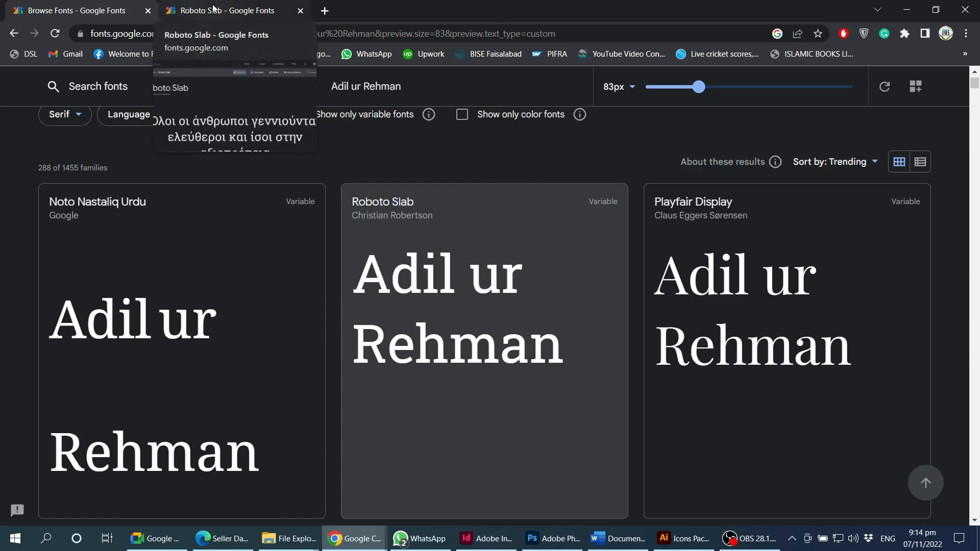
{"action": "left_click", "coordinate": [213, 8]}
- Scroll the specimen and select sample text in the Belarusian and Kazakh paragraphs
{"action": "scroll", "coordinate": [295, 341], "scroll_direction": "down", "scroll_amount": 14}
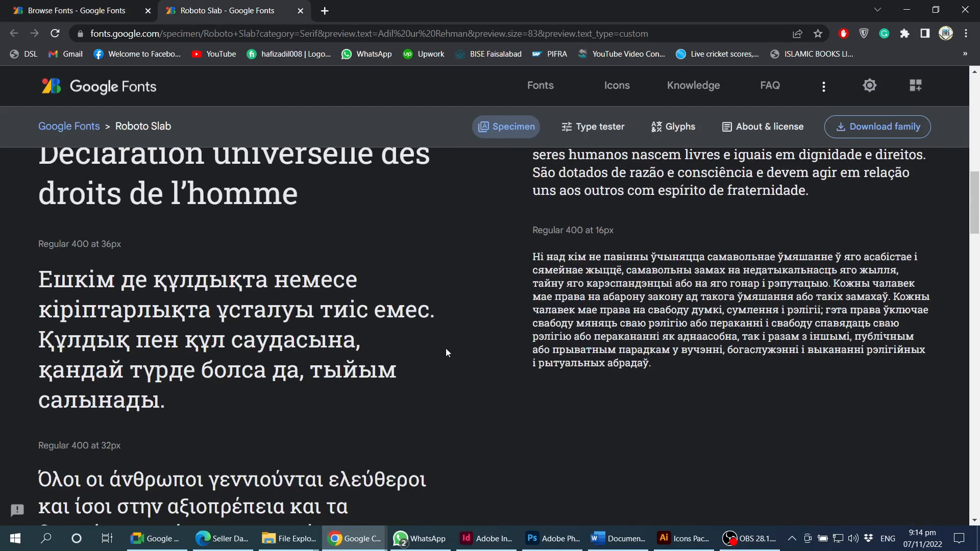
{"action": "scroll", "coordinate": [446, 349], "scroll_direction": "down", "scroll_amount": 4}
{"action": "scroll", "coordinate": [379, 345], "scroll_direction": "up", "scroll_amount": 7}
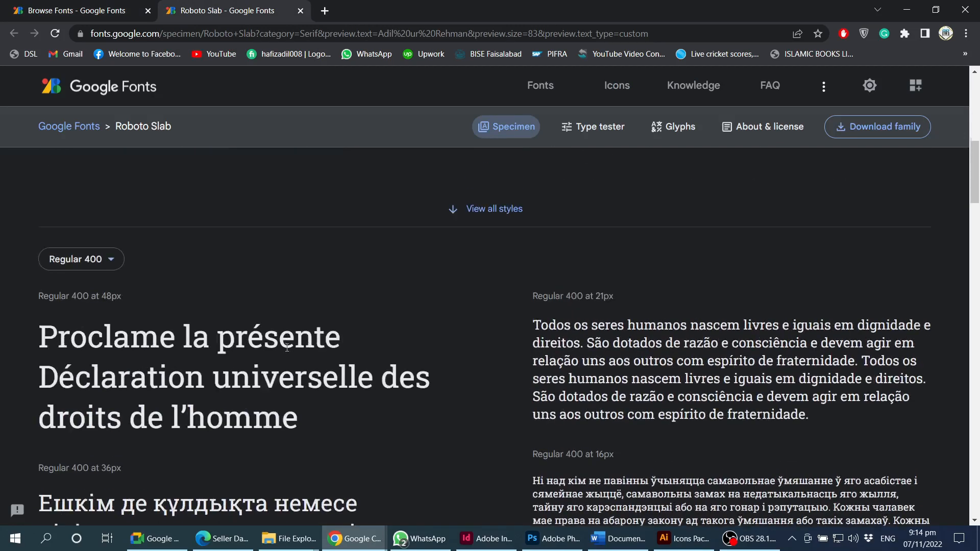
{"action": "scroll", "coordinate": [130, 297], "scroll_direction": "down", "scroll_amount": 1}
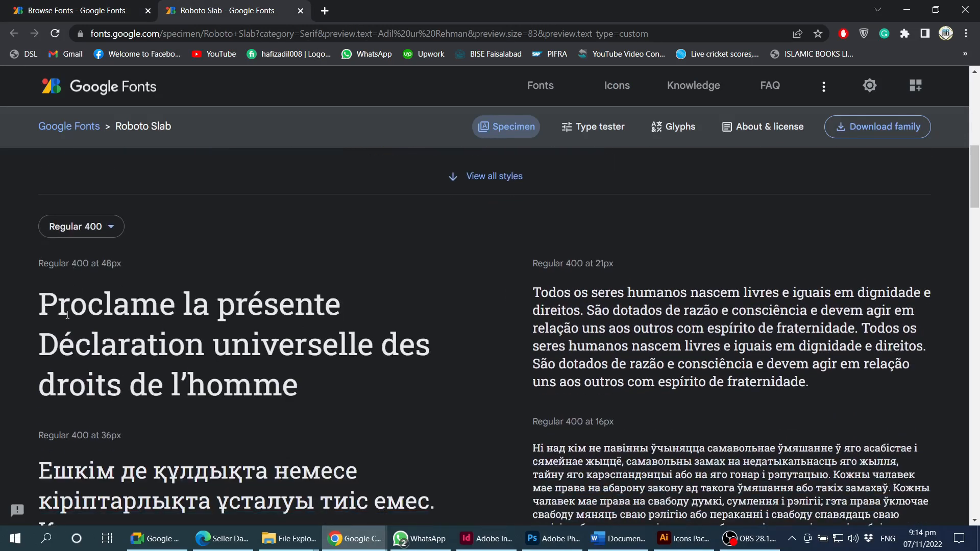
{"action": "left_click_drag", "start_coordinate": [50, 305], "coordinate": [329, 377]}
{"action": "scroll", "coordinate": [328, 376], "scroll_direction": "down", "scroll_amount": 1}
{"action": "left_click_drag", "start_coordinate": [564, 264], "coordinate": [660, 264]}
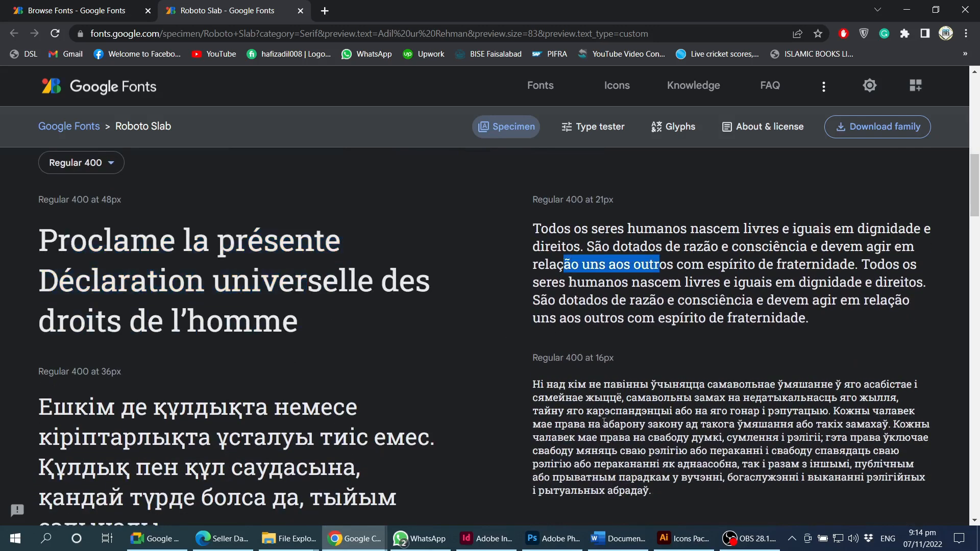
{"action": "scroll", "coordinate": [548, 329], "scroll_direction": "down", "scroll_amount": 2}
{"action": "left_click_drag", "start_coordinate": [545, 325], "coordinate": [630, 337]}
{"action": "left_click_drag", "start_coordinate": [223, 342], "coordinate": [364, 365]}
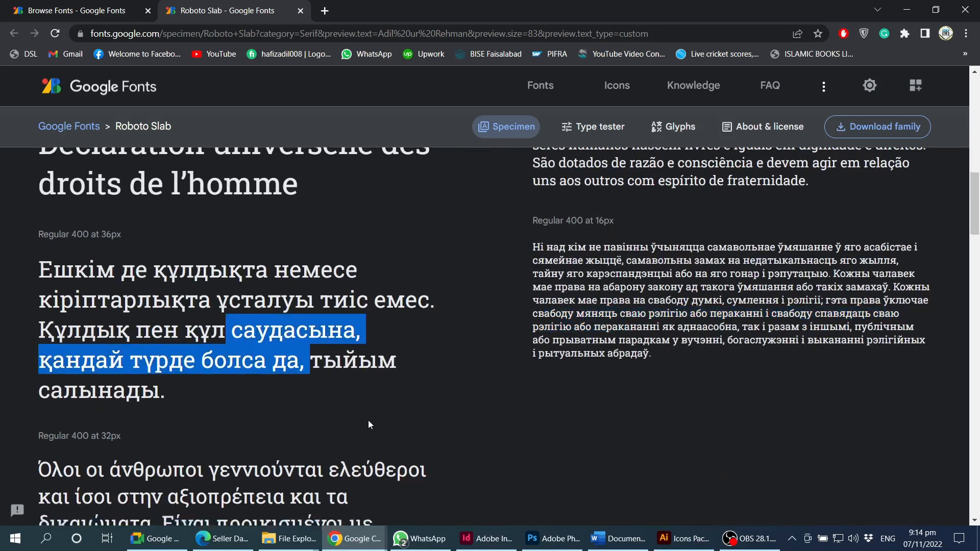
{"action": "scroll", "coordinate": [368, 420], "scroll_direction": "down", "scroll_amount": 10}
{"action": "scroll", "coordinate": [59, 196], "scroll_direction": "down", "scroll_amount": 2}
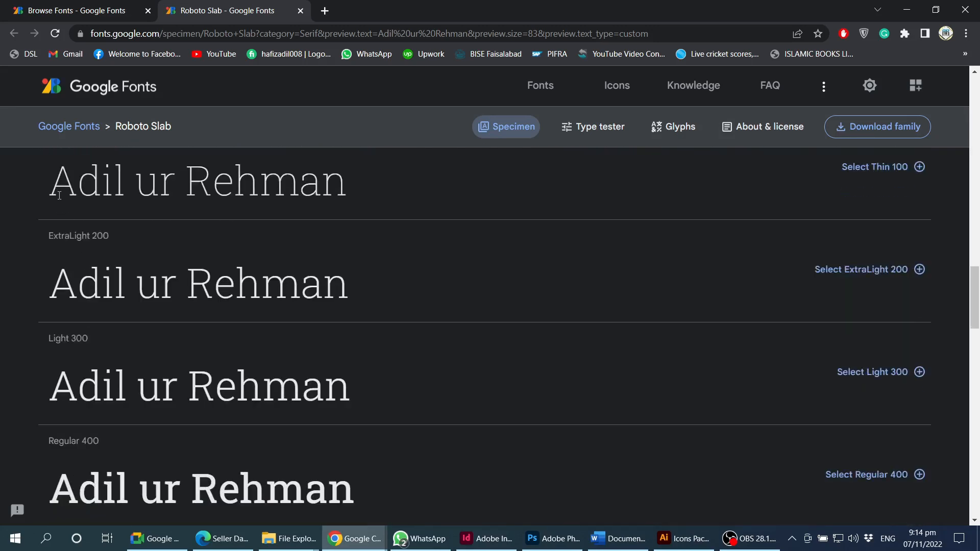
{"action": "scroll", "coordinate": [196, 184], "scroll_direction": "up", "scroll_amount": 1}
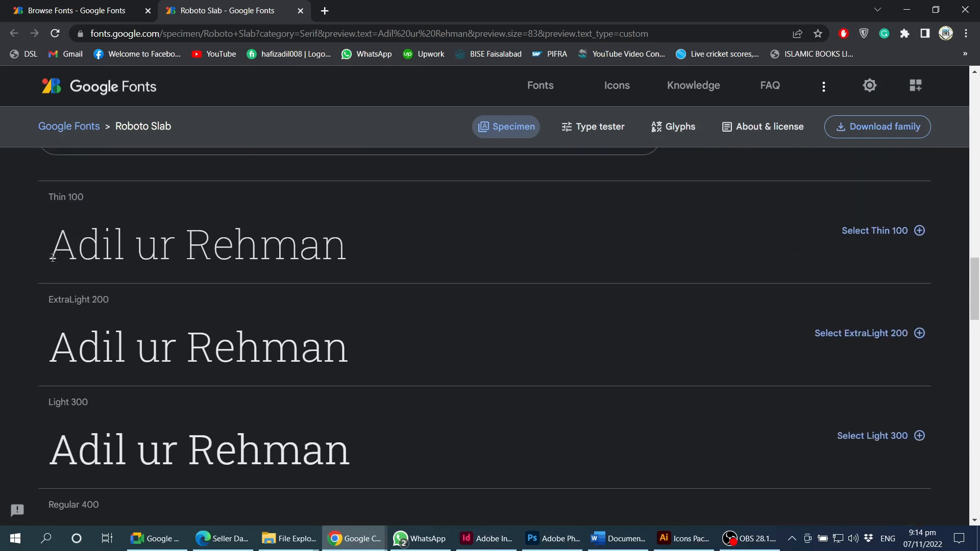
- Preview each Roboto Slab style in turn, from Thin 100 through Black 900
{"action": "left_click", "coordinate": [60, 242]}
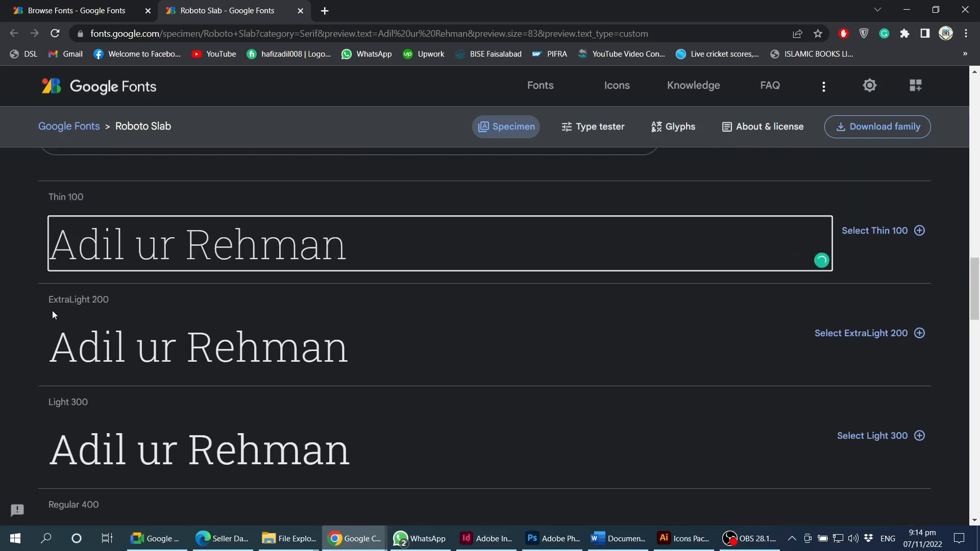
{"action": "left_click", "coordinate": [75, 343]}
{"action": "scroll", "coordinate": [66, 352], "scroll_direction": "down", "scroll_amount": 1}
{"action": "left_click", "coordinate": [60, 356]}
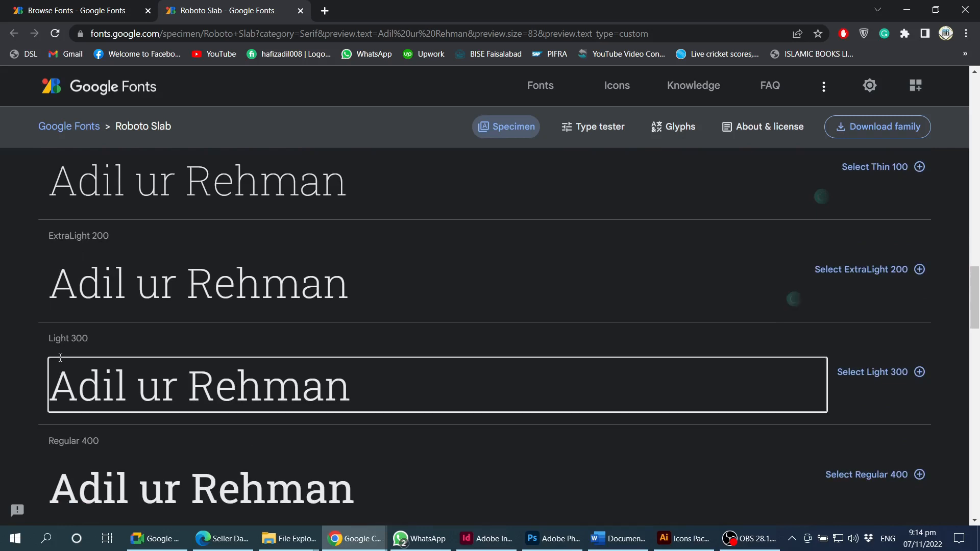
{"action": "scroll", "coordinate": [219, 372], "scroll_direction": "down", "scroll_amount": 2}
{"action": "scroll", "coordinate": [219, 372], "scroll_direction": "down", "scroll_amount": 1}
{"action": "left_click", "coordinate": [136, 311]}
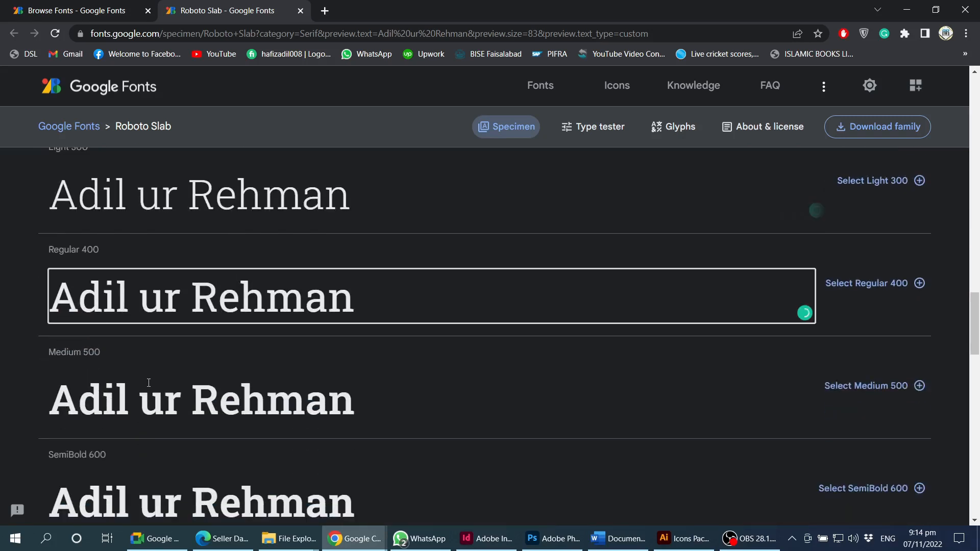
{"action": "left_click", "coordinate": [138, 399]}
{"action": "scroll", "coordinate": [326, 395], "scroll_direction": "down", "scroll_amount": 1}
{"action": "scroll", "coordinate": [325, 394], "scroll_direction": "down", "scroll_amount": 2}
{"action": "left_click", "coordinate": [195, 401]}
{"action": "scroll", "coordinate": [153, 393], "scroll_direction": "down", "scroll_amount": 2}
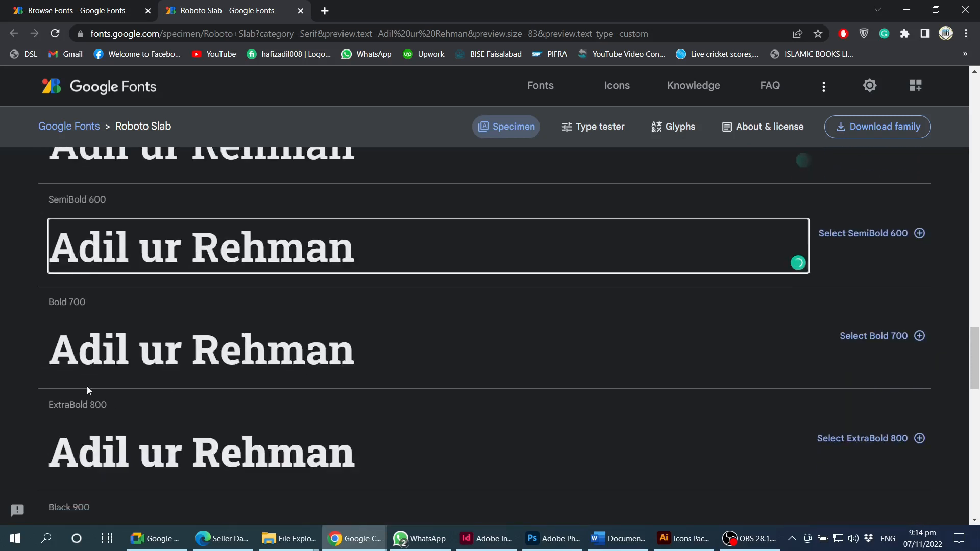
{"action": "left_click", "coordinate": [82, 370]}
{"action": "scroll", "coordinate": [102, 434], "scroll_direction": "down", "scroll_amount": 2}
{"action": "left_click", "coordinate": [130, 432]}
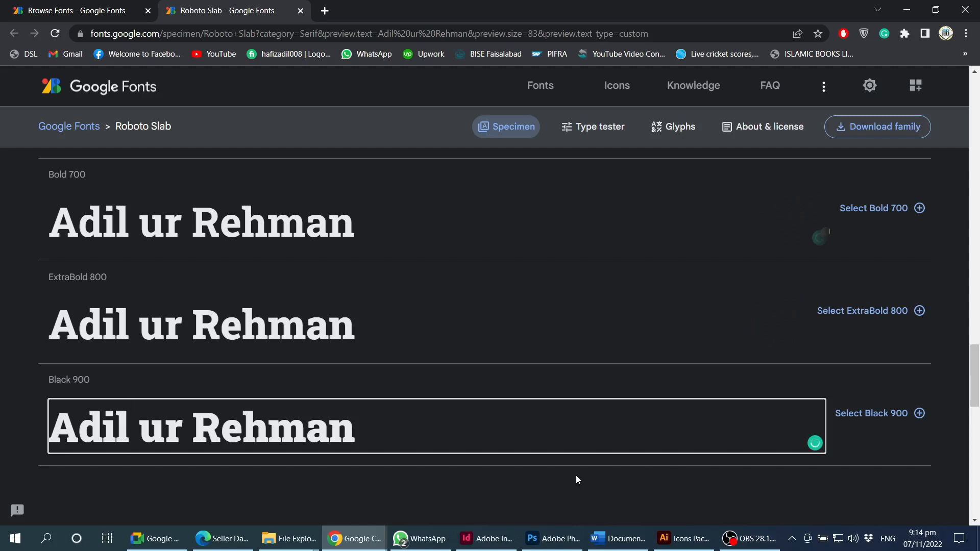
{"action": "scroll", "coordinate": [576, 476], "scroll_direction": "up", "scroll_amount": 9}
{"action": "scroll", "coordinate": [485, 477], "scroll_direction": "up", "scroll_amount": 11}
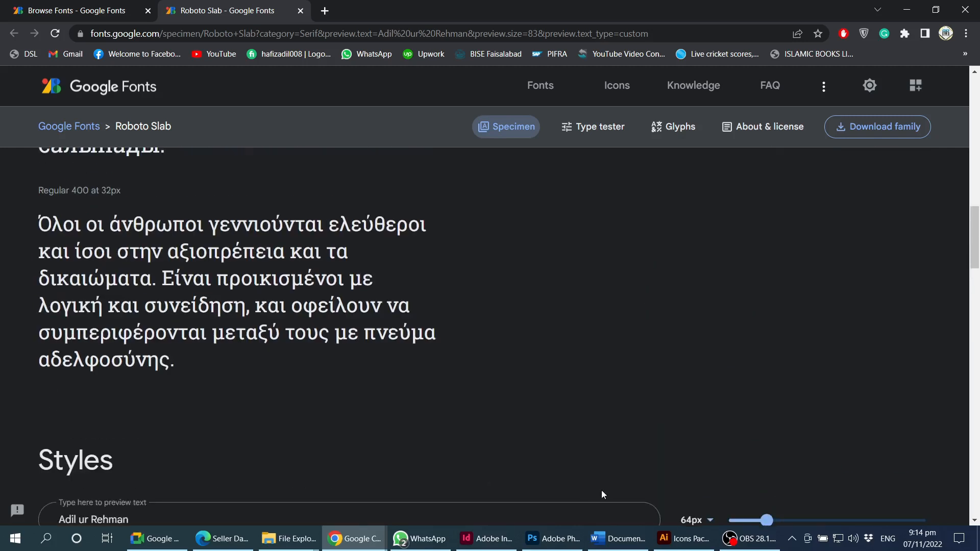
{"action": "scroll", "coordinate": [449, 444], "scroll_direction": "down", "scroll_amount": 13}
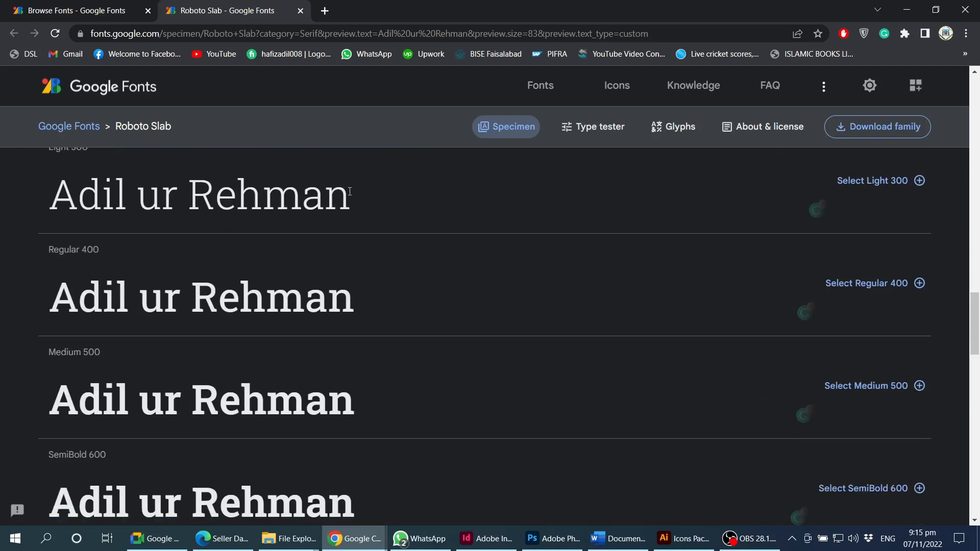
{"action": "scroll", "coordinate": [504, 292], "scroll_direction": "up", "scroll_amount": 6}
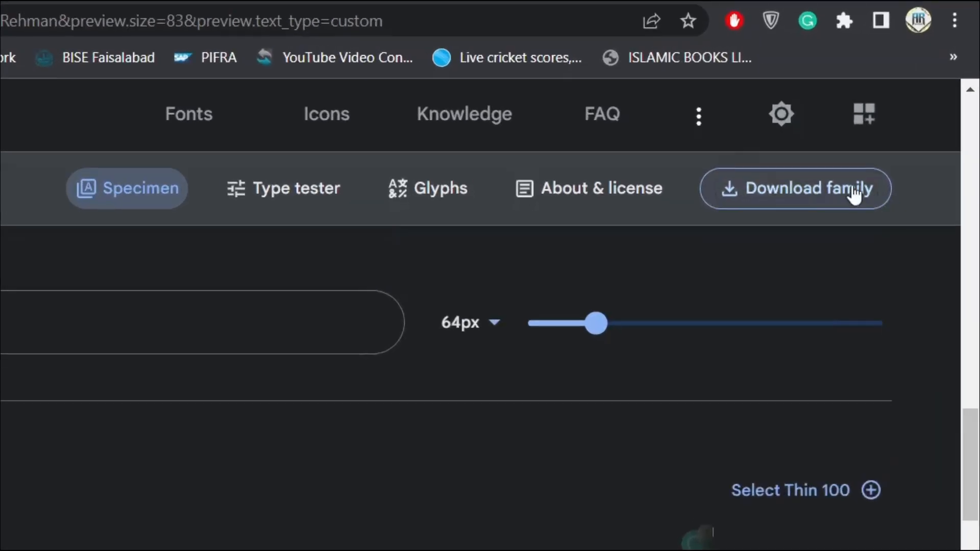
- Download the whole Roboto Slab family as Roboto_Slab.zip (767.99 KB)
{"action": "left_click", "coordinate": [849, 201]}
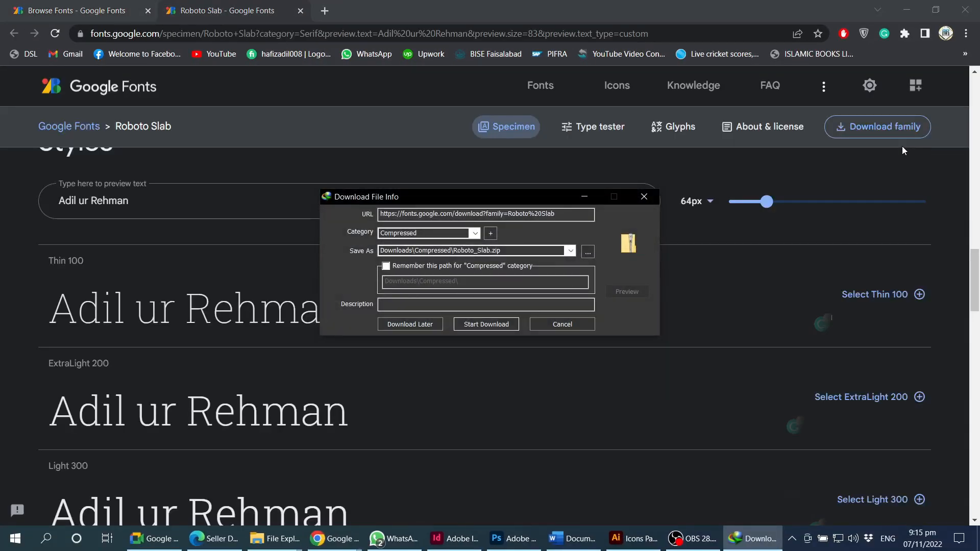
{"action": "left_click", "coordinate": [482, 323]}
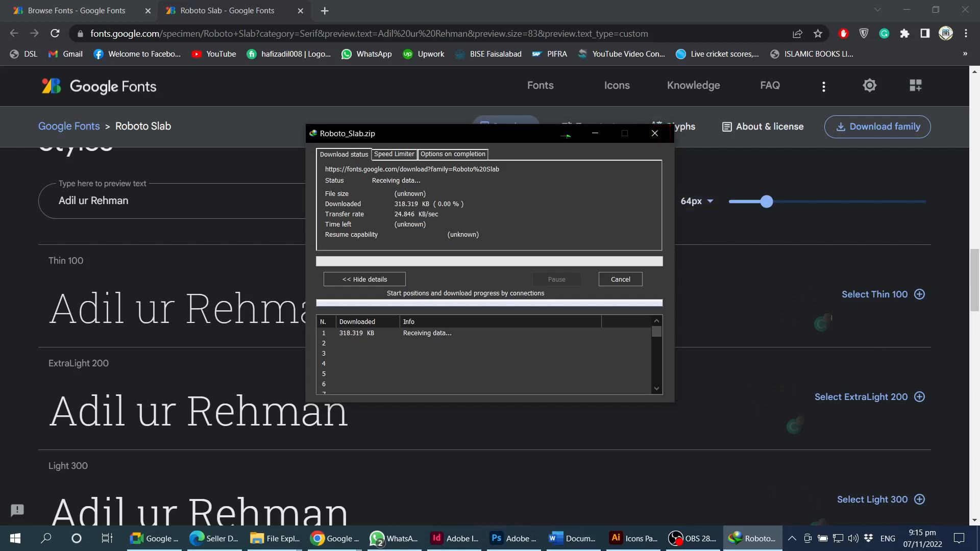
{"action": "left_click", "coordinate": [633, 507]}
- Return to the serif browsing tab and select the whole custom preview text
{"action": "scroll", "coordinate": [473, 397], "scroll_direction": "up", "scroll_amount": 15}
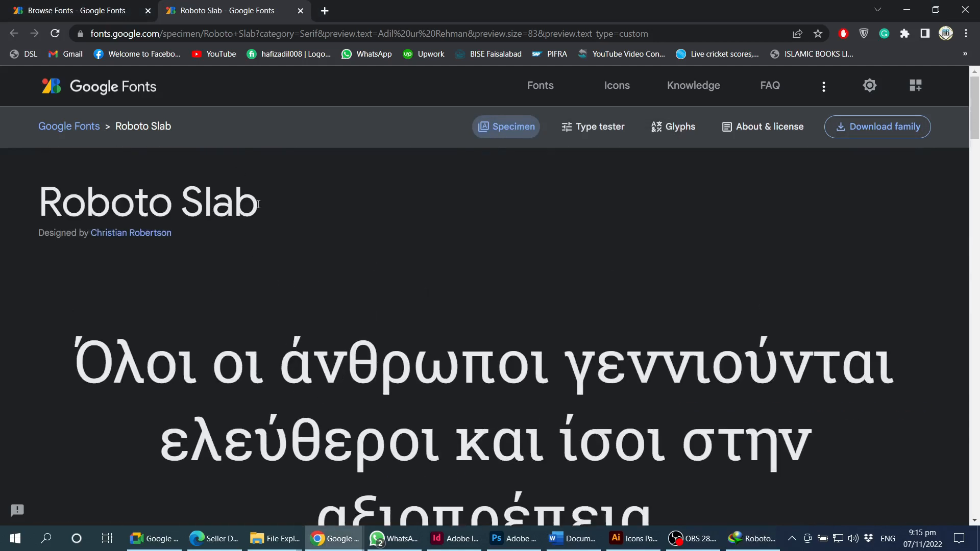
{"action": "left_click", "coordinate": [126, 5]}
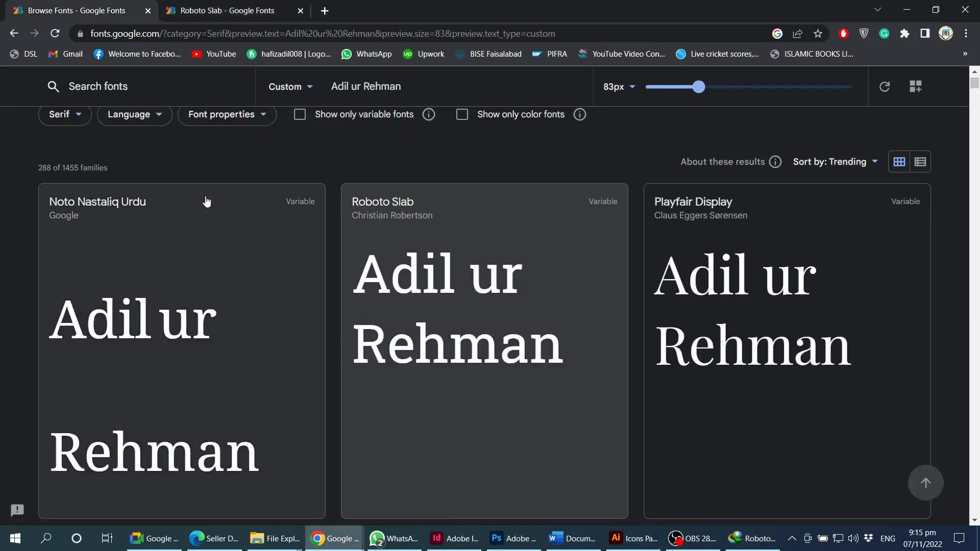
{"action": "scroll", "coordinate": [350, 190], "scroll_direction": "up", "scroll_amount": 1}
{"action": "double_click", "coordinate": [381, 134]}
{"action": "triple_click", "coordinate": [381, 135]}
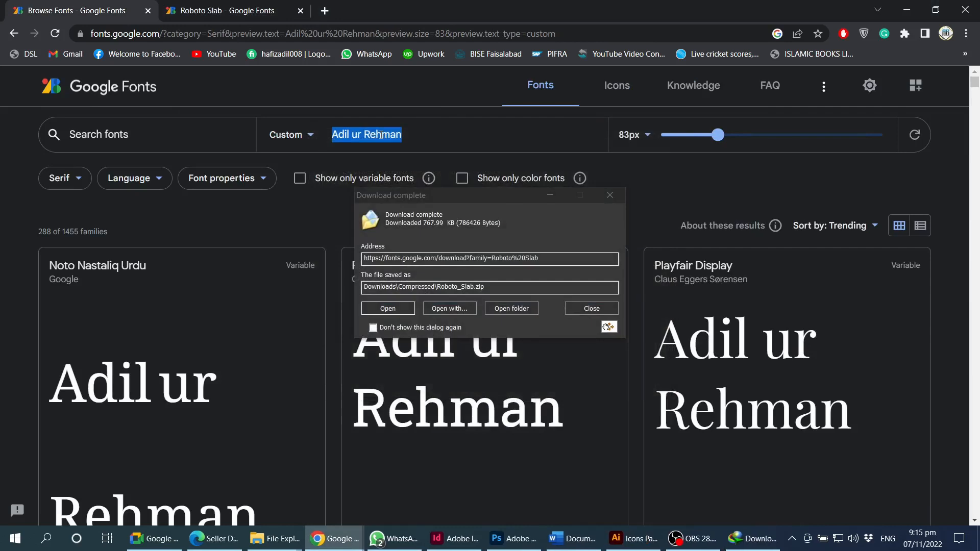
- Dismiss the download notice and replace the preview text with the name in Arabic script
{"action": "left_click", "coordinate": [585, 308]}
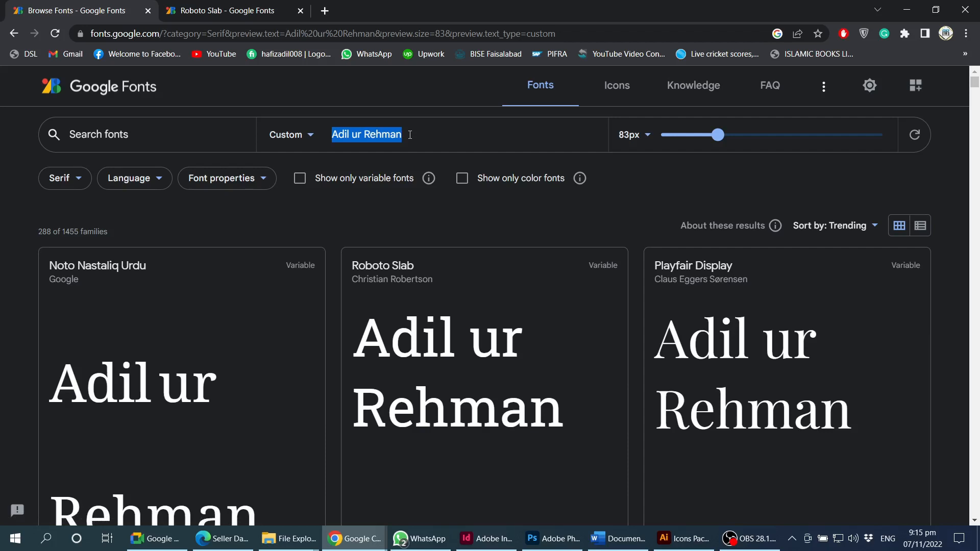
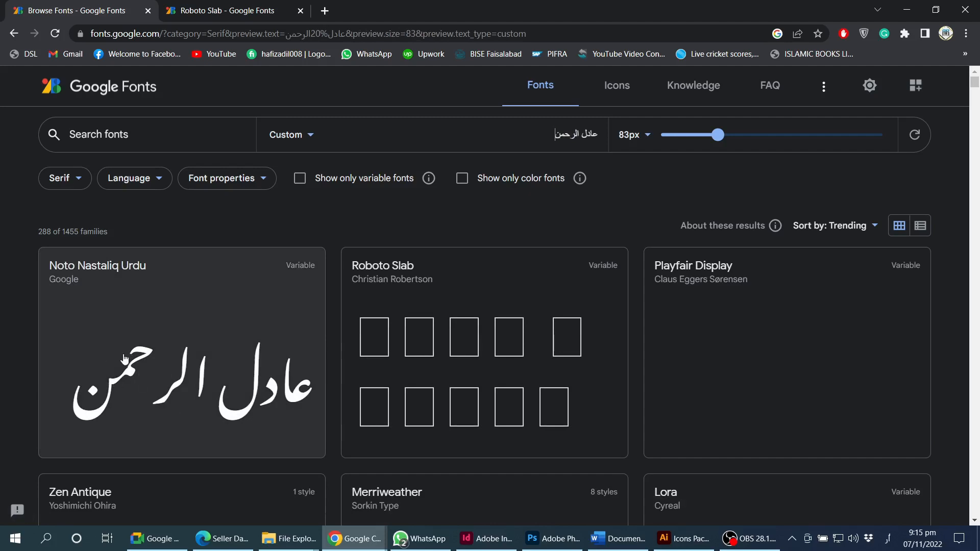
{"action": "scroll", "coordinate": [214, 385], "scroll_direction": "down", "scroll_amount": 2}
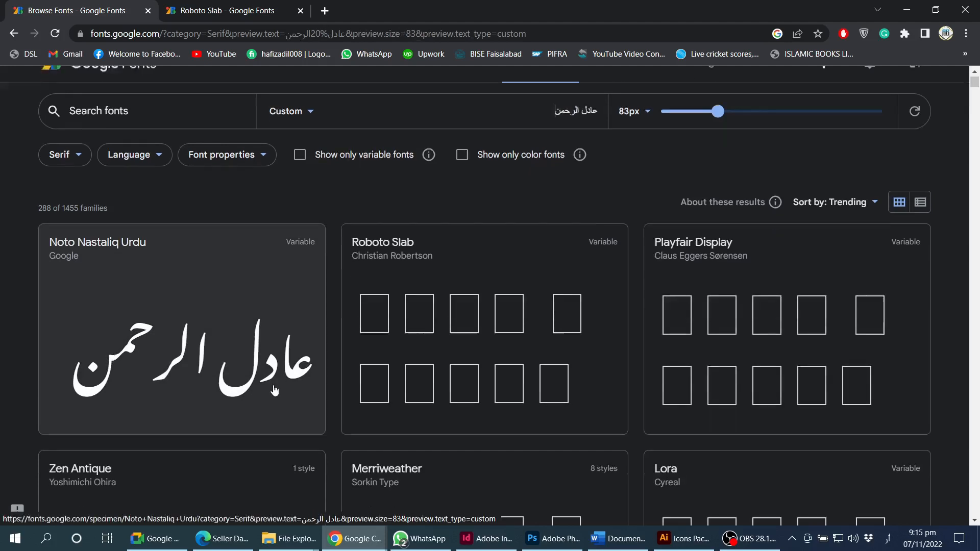
{"action": "scroll", "coordinate": [665, 385], "scroll_direction": "down", "scroll_amount": 20}
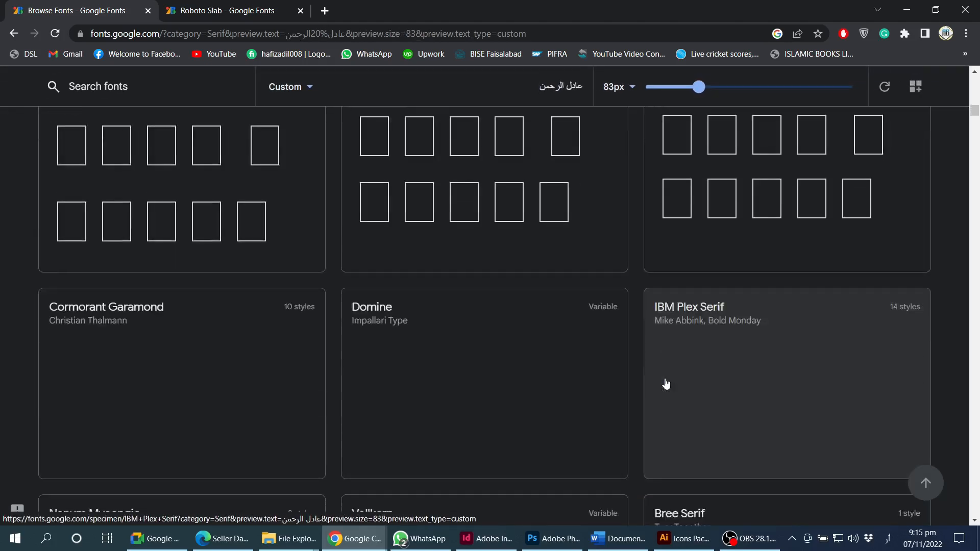
{"action": "scroll", "coordinate": [420, 238], "scroll_direction": "up", "scroll_amount": 5}
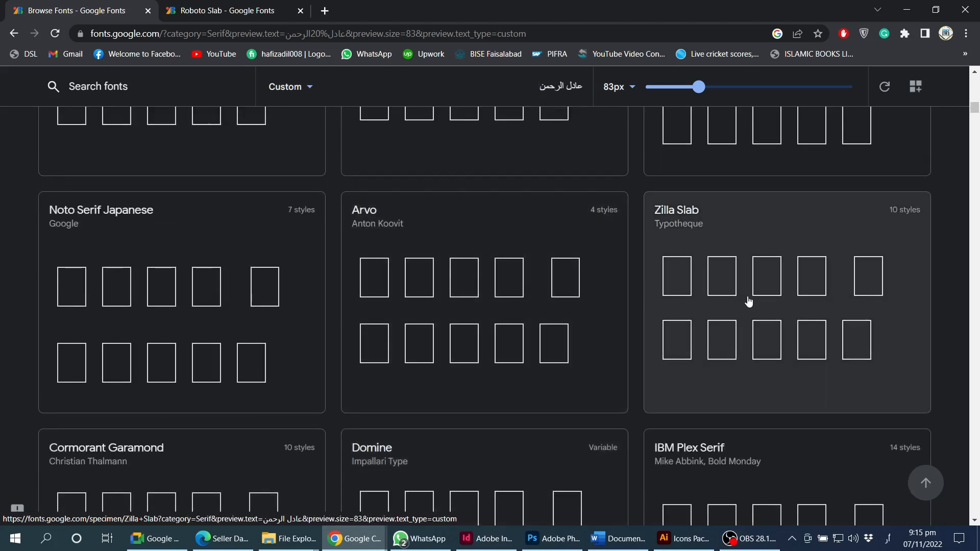
- Scroll the serif results to see which fonts render Arabic, then return to the top
{"action": "key", "text": "alt+Tab"}
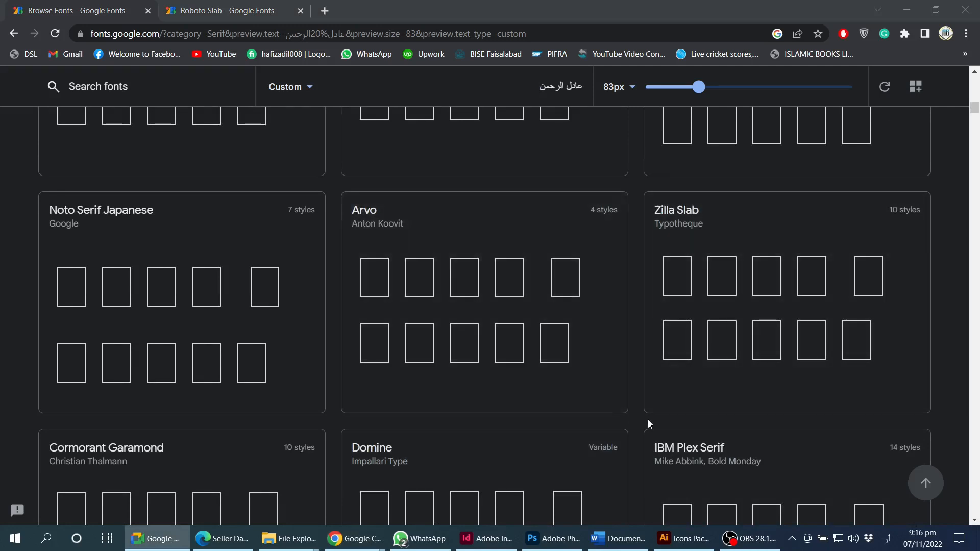
{"action": "scroll", "coordinate": [714, 422], "scroll_direction": "up", "scroll_amount": 6}
{"action": "scroll", "coordinate": [735, 416], "scroll_direction": "down", "scroll_amount": 5}
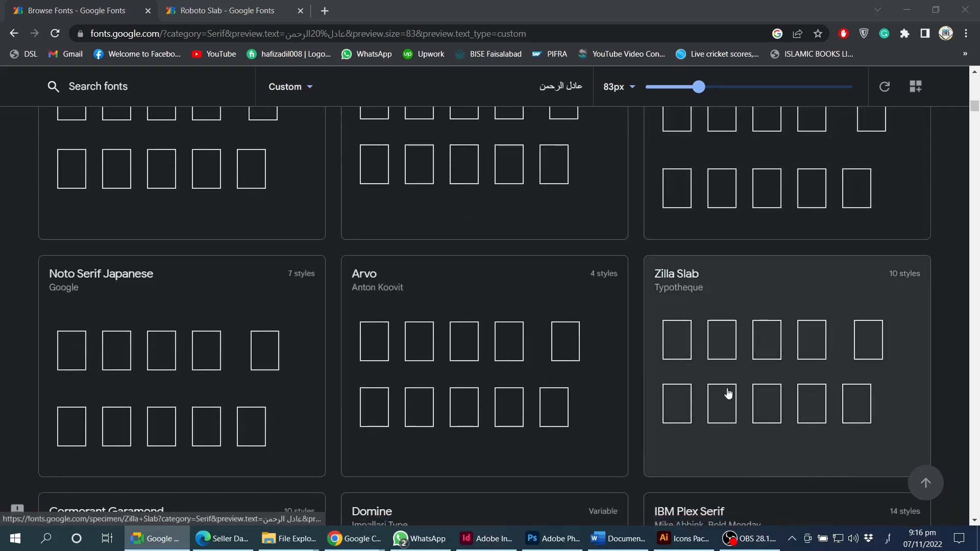
{"action": "scroll", "coordinate": [715, 396], "scroll_direction": "down", "scroll_amount": 3}
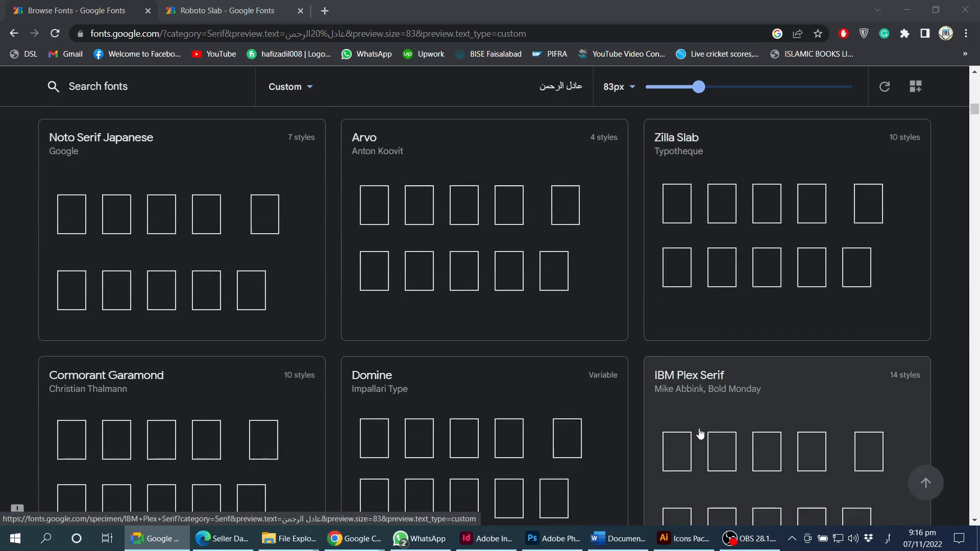
{"action": "scroll", "coordinate": [700, 434], "scroll_direction": "down", "scroll_amount": 2}
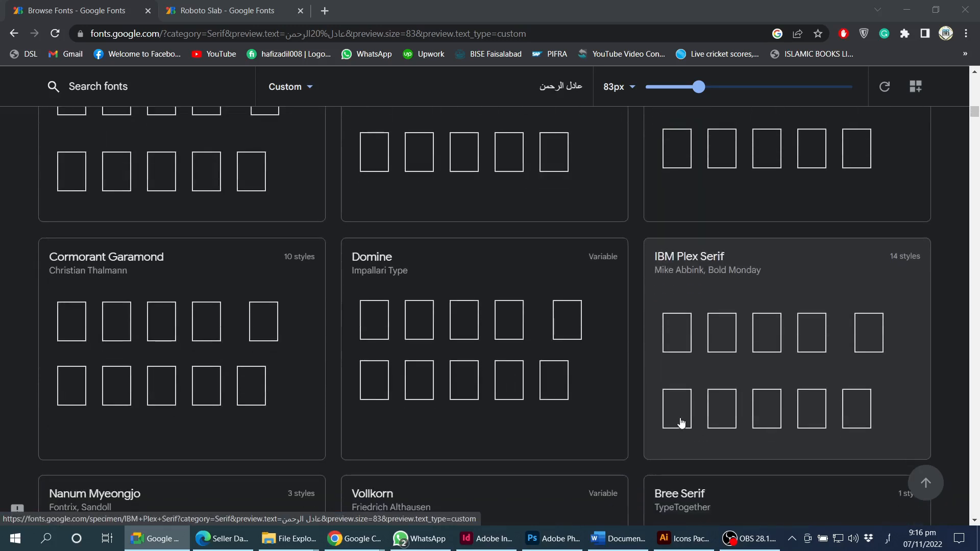
{"action": "scroll", "coordinate": [518, 376], "scroll_direction": "down", "scroll_amount": 7}
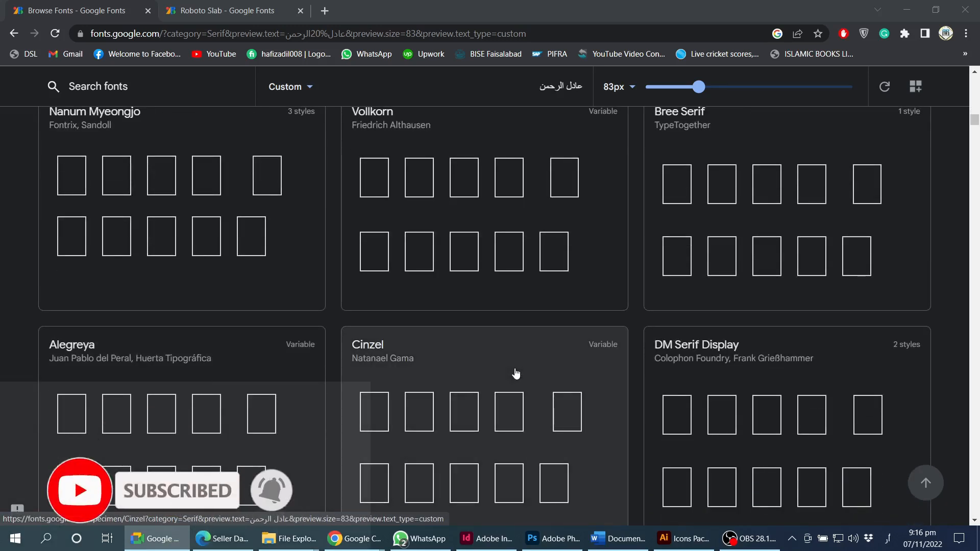
{"action": "scroll", "coordinate": [517, 373], "scroll_direction": "down", "scroll_amount": 12}
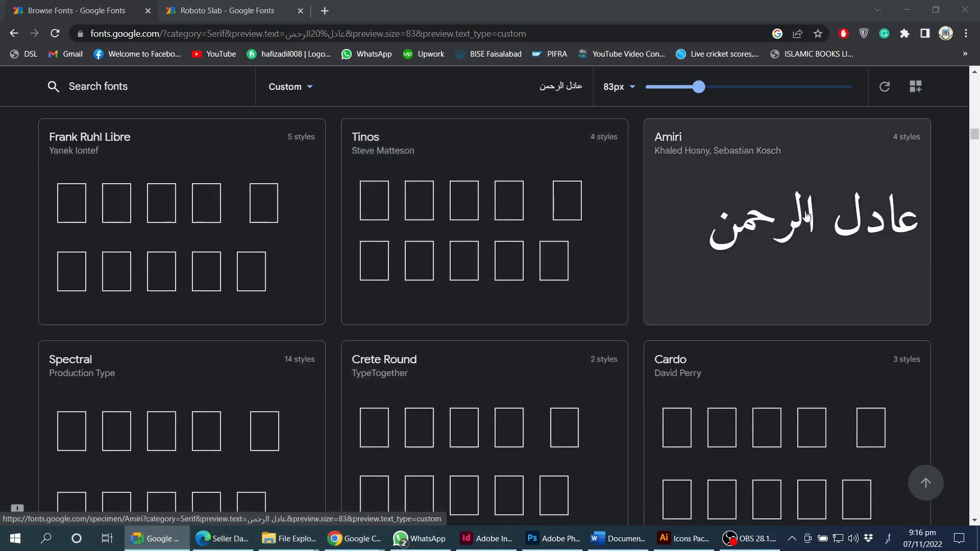
{"action": "scroll", "coordinate": [807, 216], "scroll_direction": "down", "scroll_amount": 10}
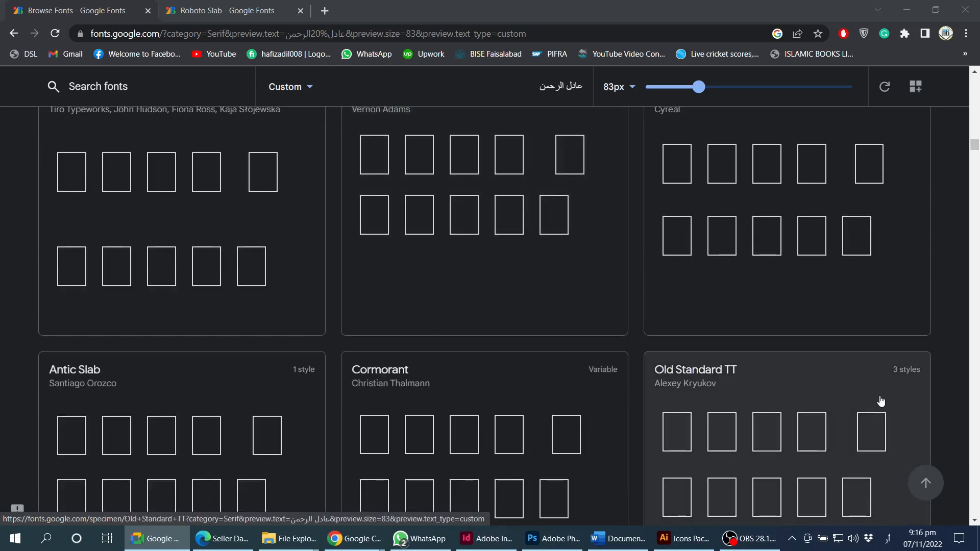
{"action": "left_click", "coordinate": [927, 482]}
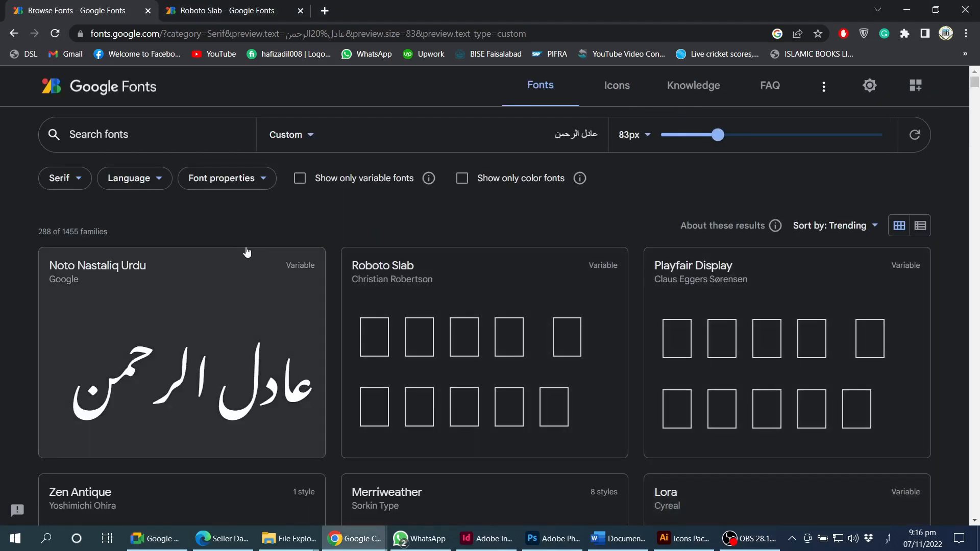
- Include all five categories: Serif, Sans Serif, Display, Handwriting and Monospace
{"action": "left_click", "coordinate": [76, 182]}
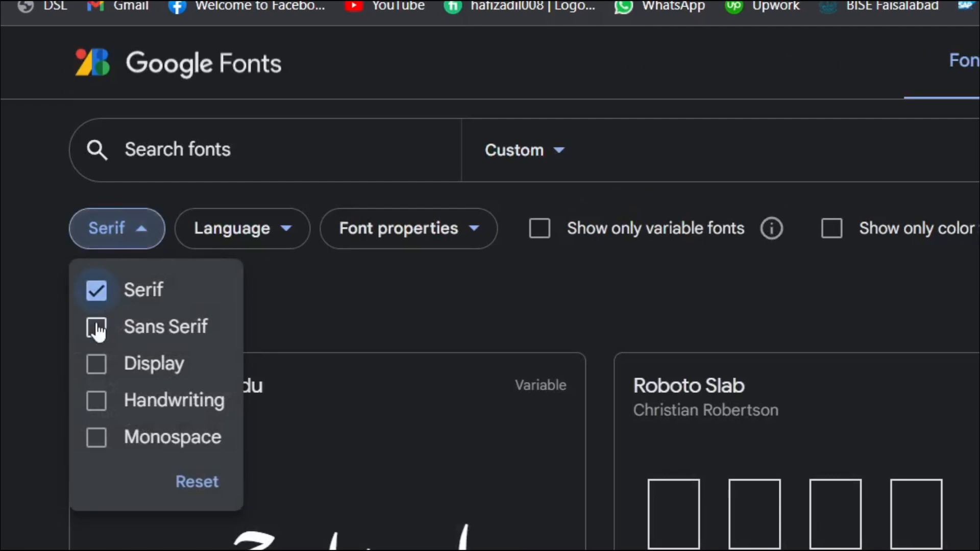
{"action": "left_click", "coordinate": [54, 232]}
{"action": "left_click", "coordinate": [97, 366]}
{"action": "left_click", "coordinate": [97, 436]}
{"action": "left_click", "coordinate": [96, 436]}
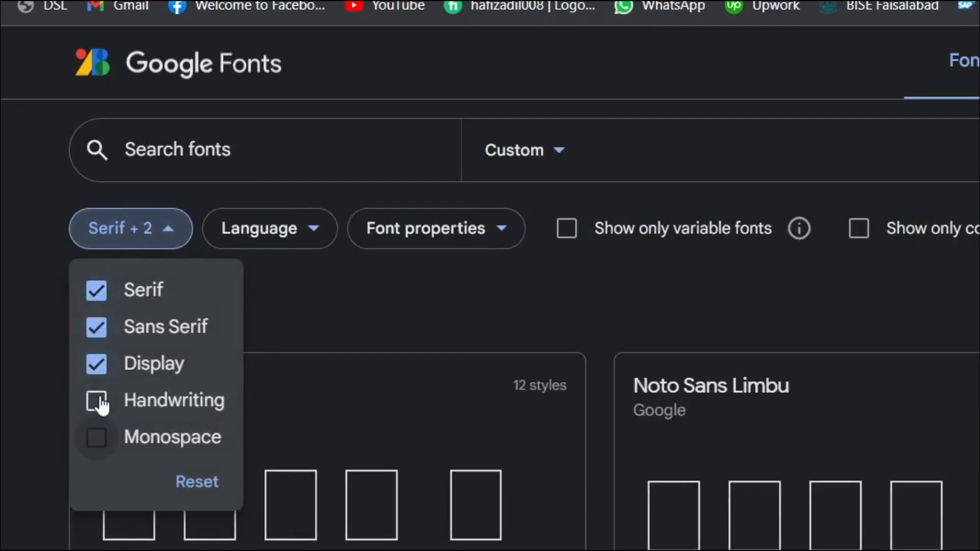
{"action": "left_click", "coordinate": [97, 401]}
{"action": "left_click", "coordinate": [97, 438]}
{"action": "left_click", "coordinate": [317, 225]}
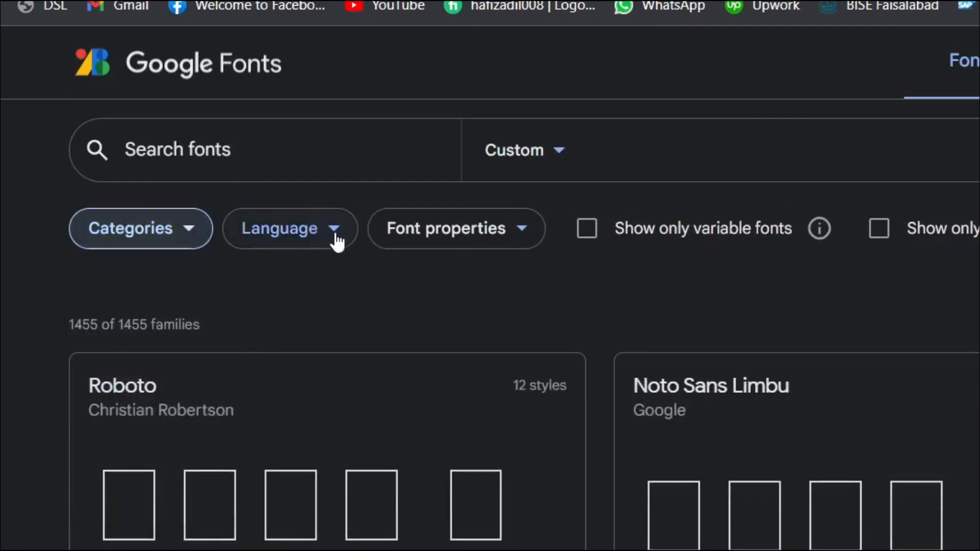
- Filter the catalogue to Arabic-supporting fonts, leaving 40 families, and resume editing the preview text
{"action": "left_click", "coordinate": [336, 232]}
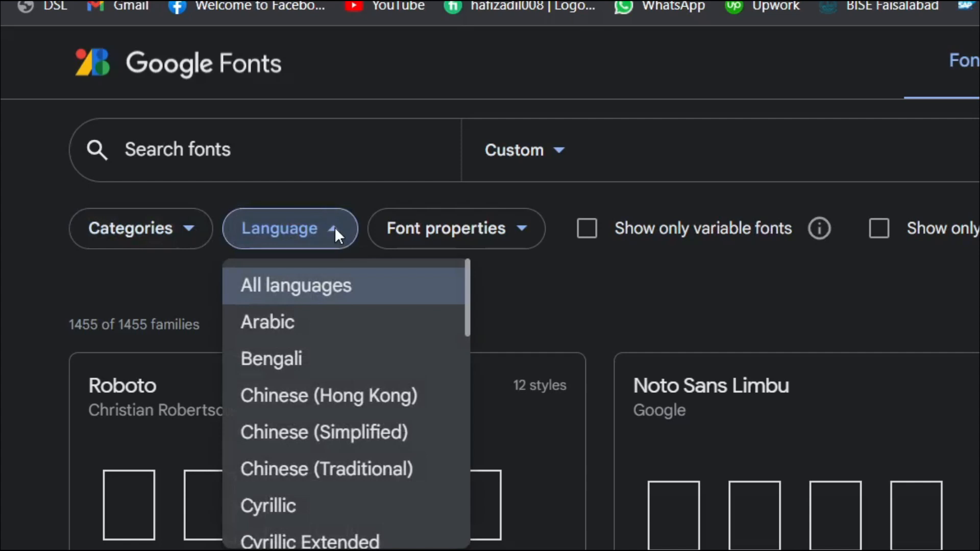
{"action": "left_click", "coordinate": [271, 328]}
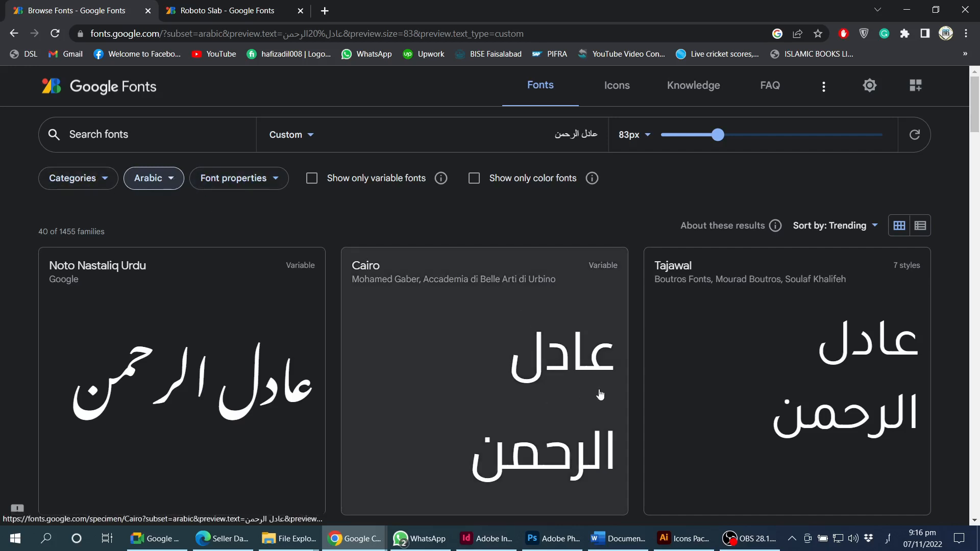
{"action": "scroll", "coordinate": [591, 398], "scroll_direction": "down", "scroll_amount": 1}
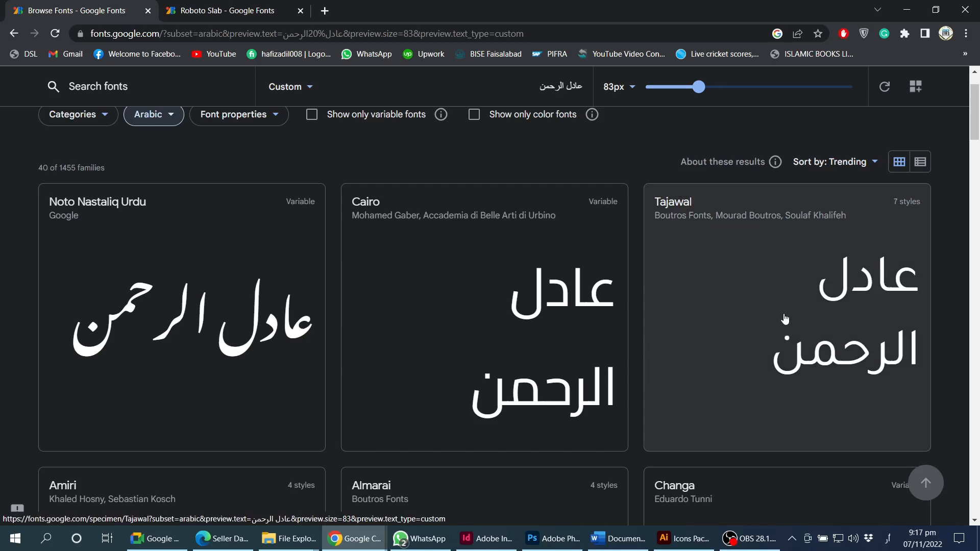
{"action": "scroll", "coordinate": [843, 356], "scroll_direction": "up", "scroll_amount": 2}
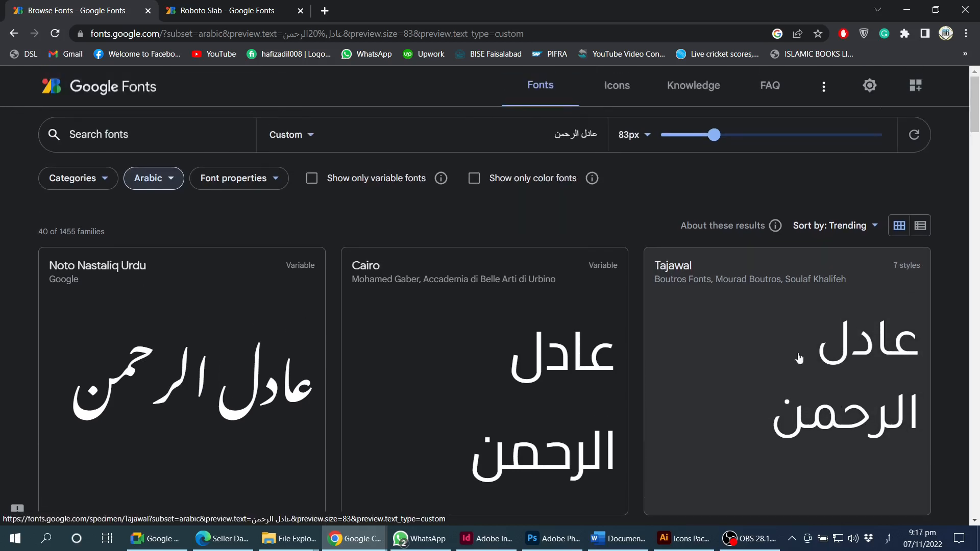
{"action": "left_click", "coordinate": [529, 147]}
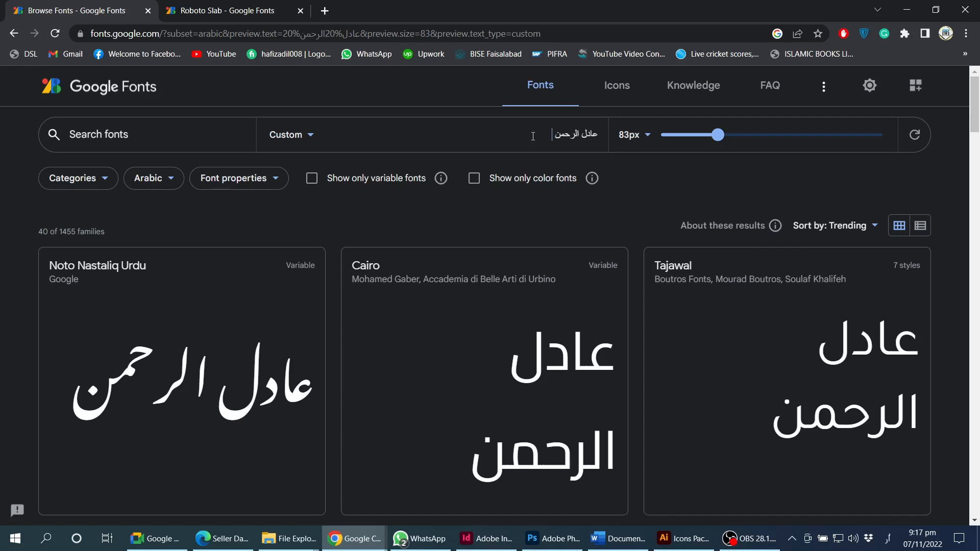
{"action": "type", "text": "پ"}
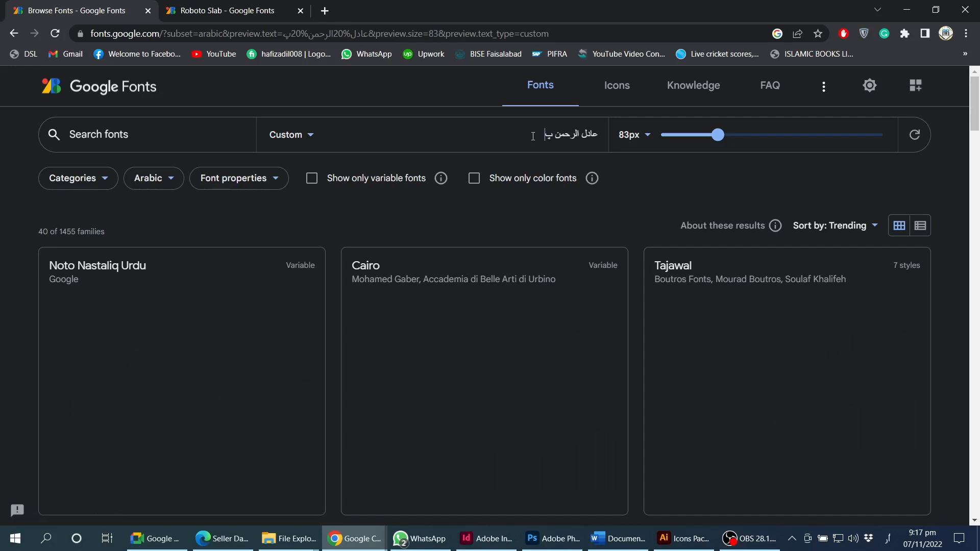
{"action": "scroll", "coordinate": [588, 255], "scroll_direction": "down", "scroll_amount": 5}
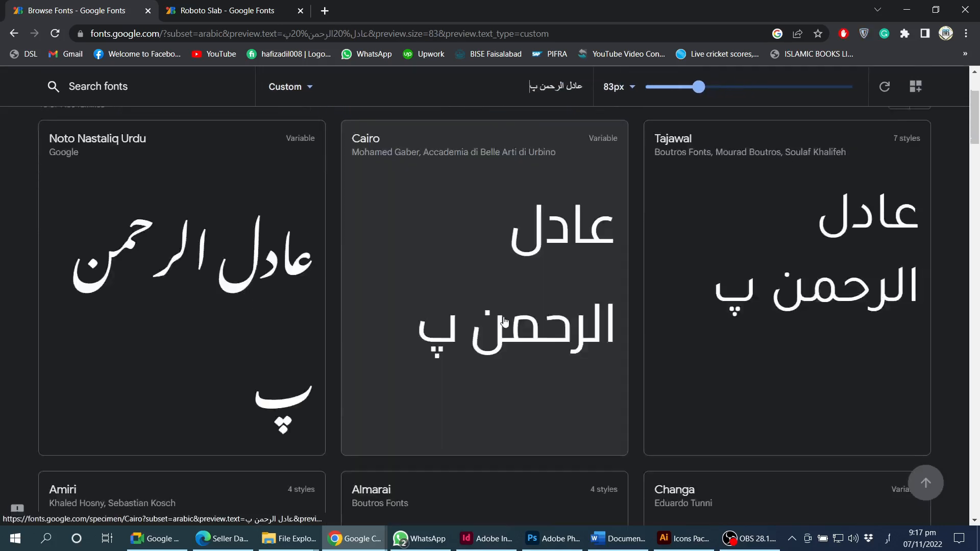
{"action": "scroll", "coordinate": [587, 255], "scroll_direction": "down", "scroll_amount": 5}
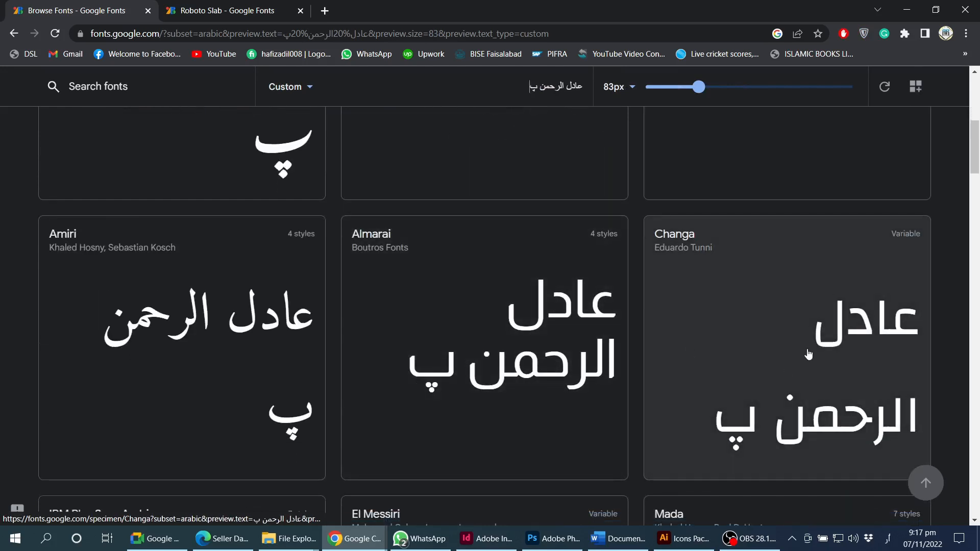
{"action": "scroll", "coordinate": [540, 357], "scroll_direction": "down", "scroll_amount": 3}
{"action": "scroll", "coordinate": [531, 353], "scroll_direction": "down", "scroll_amount": 4}
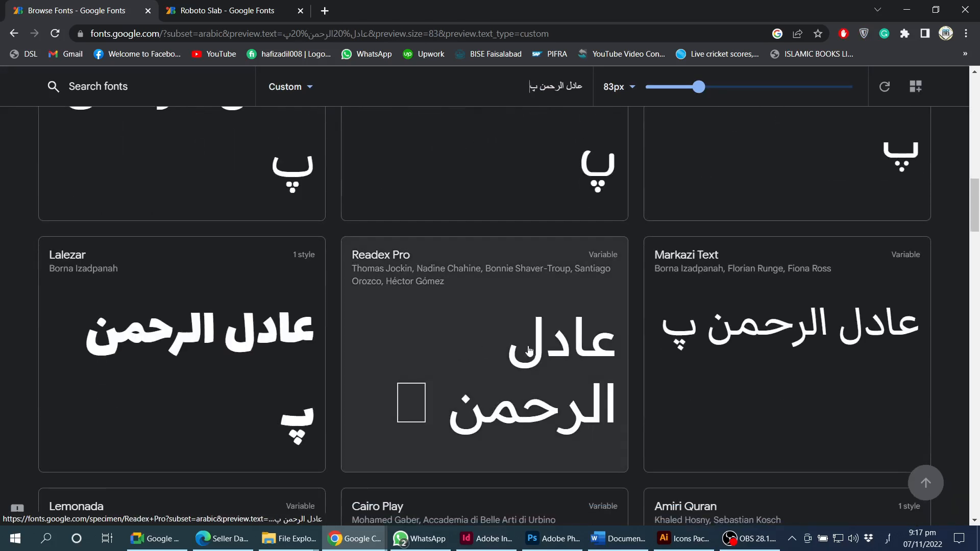
{"action": "scroll", "coordinate": [368, 245], "scroll_direction": "down", "scroll_amount": 1}
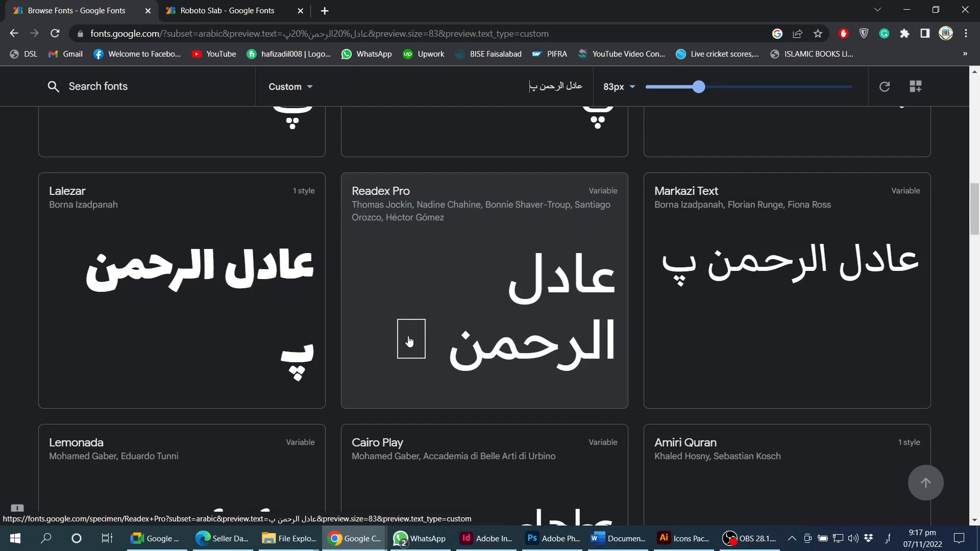
{"action": "scroll", "coordinate": [423, 338], "scroll_direction": "down", "scroll_amount": 6}
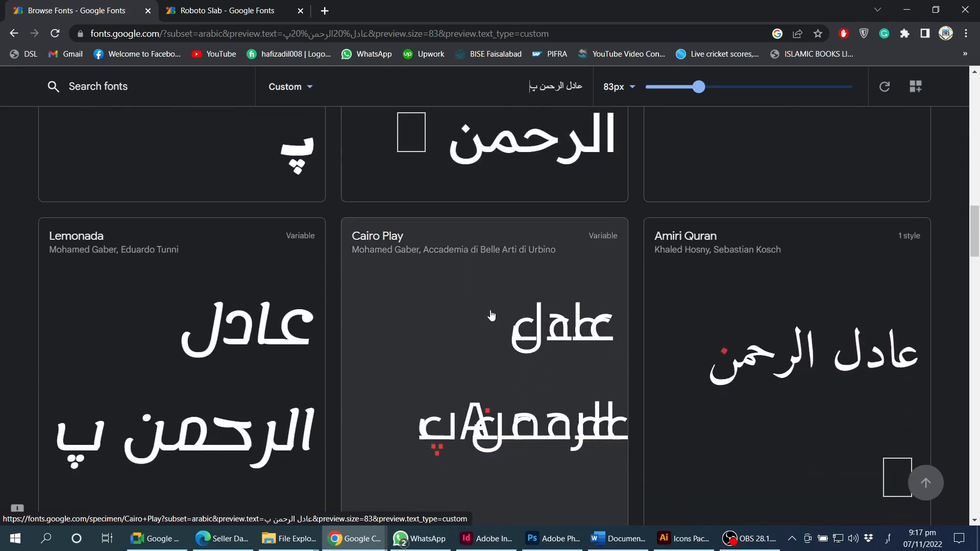
{"action": "scroll", "coordinate": [639, 316], "scroll_direction": "down", "scroll_amount": 16}
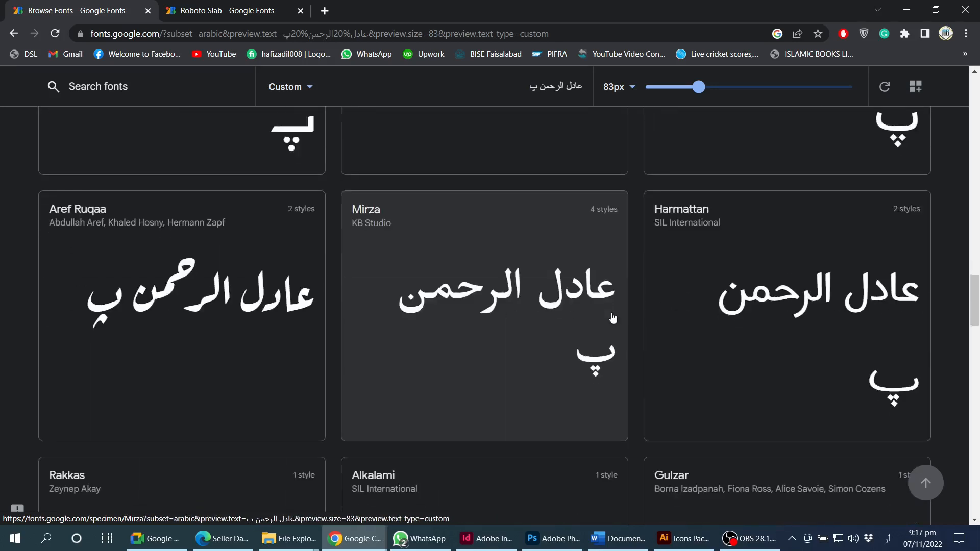
{"action": "scroll", "coordinate": [613, 318], "scroll_direction": "up", "scroll_amount": 20}
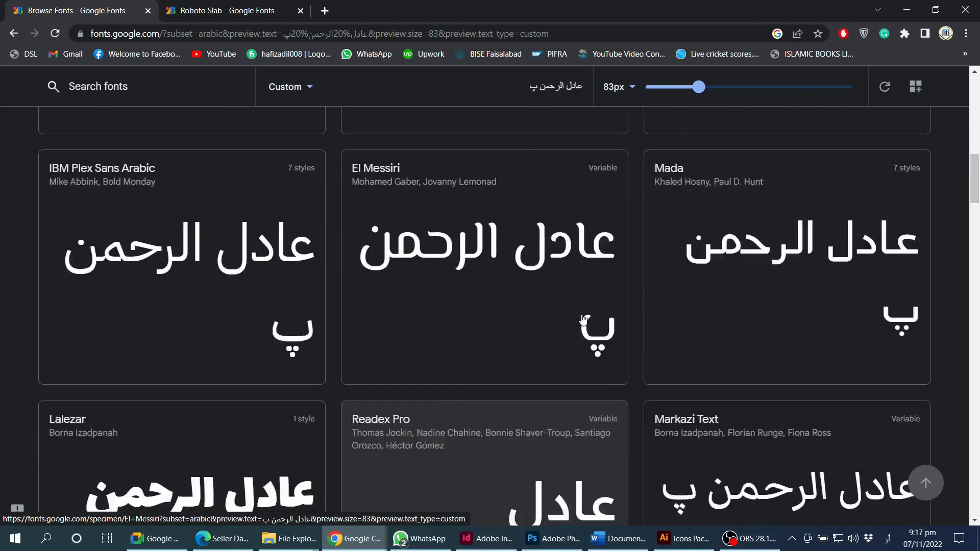
{"action": "scroll", "coordinate": [572, 320], "scroll_direction": "up", "scroll_amount": 3}
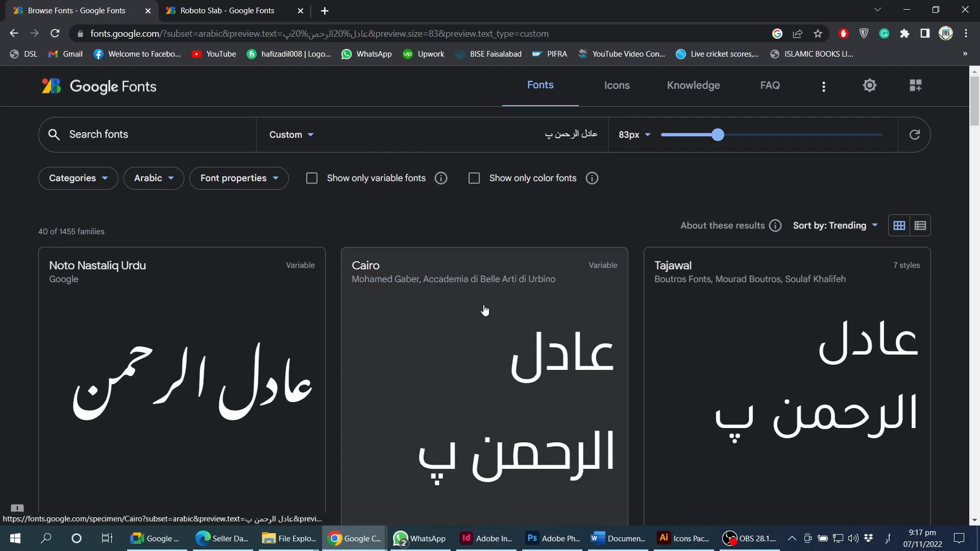
- Open Cairo's specimen page and look over its weights up to Weight 1000
{"action": "left_click", "coordinate": [485, 308]}
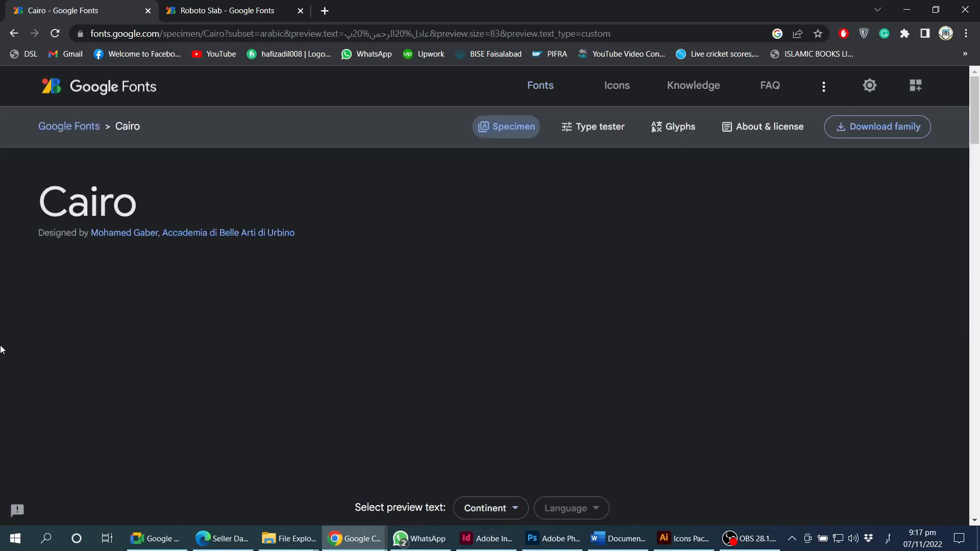
{"action": "scroll", "coordinate": [17, 343], "scroll_direction": "down", "scroll_amount": 10}
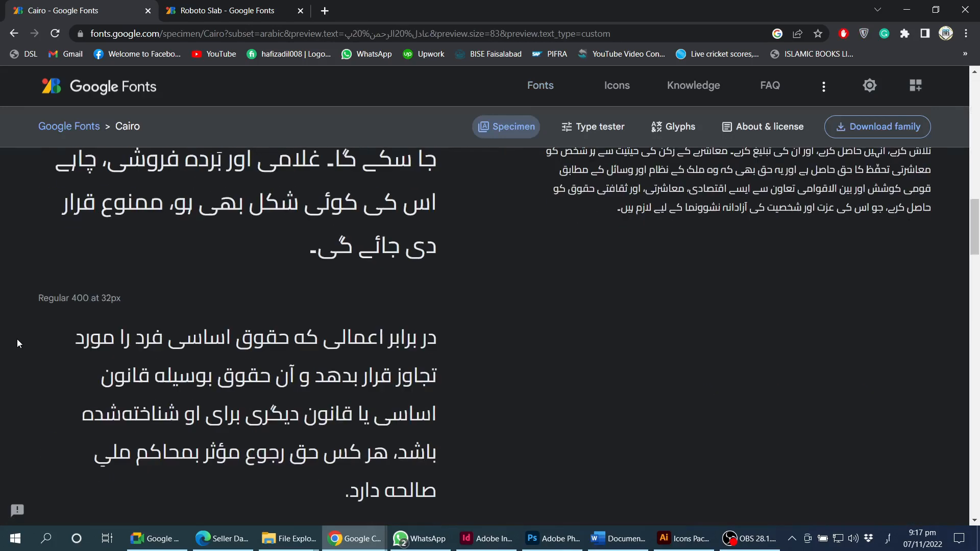
{"action": "scroll", "coordinate": [17, 340], "scroll_direction": "down", "scroll_amount": 15}
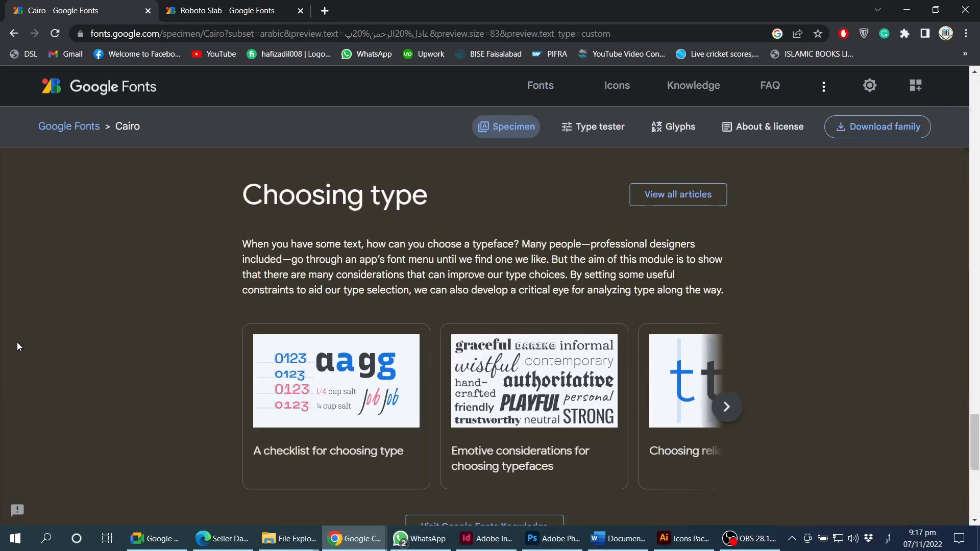
{"action": "scroll", "coordinate": [17, 342], "scroll_direction": "down", "scroll_amount": 8}
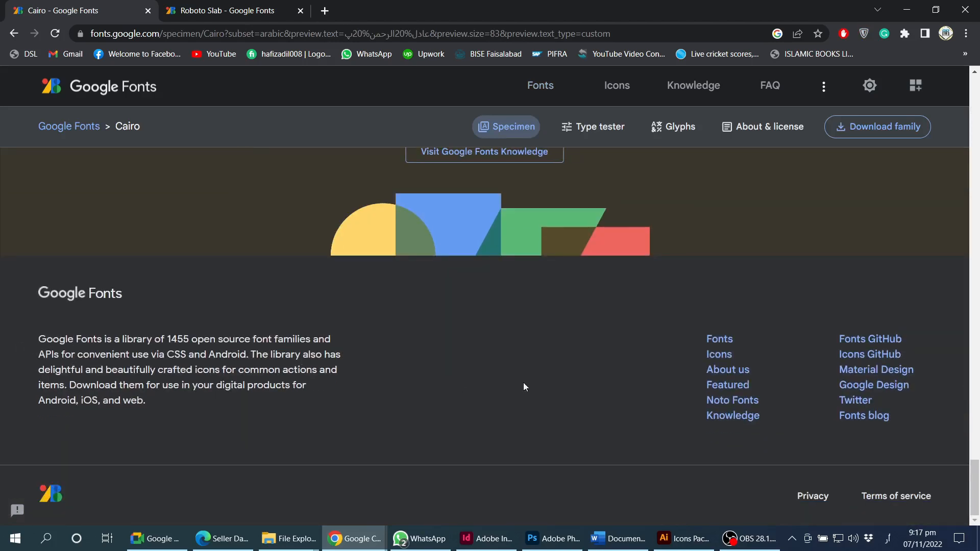
{"action": "scroll", "coordinate": [576, 387], "scroll_direction": "up", "scroll_amount": 3}
{"action": "scroll", "coordinate": [755, 348], "scroll_direction": "up", "scroll_amount": 5}
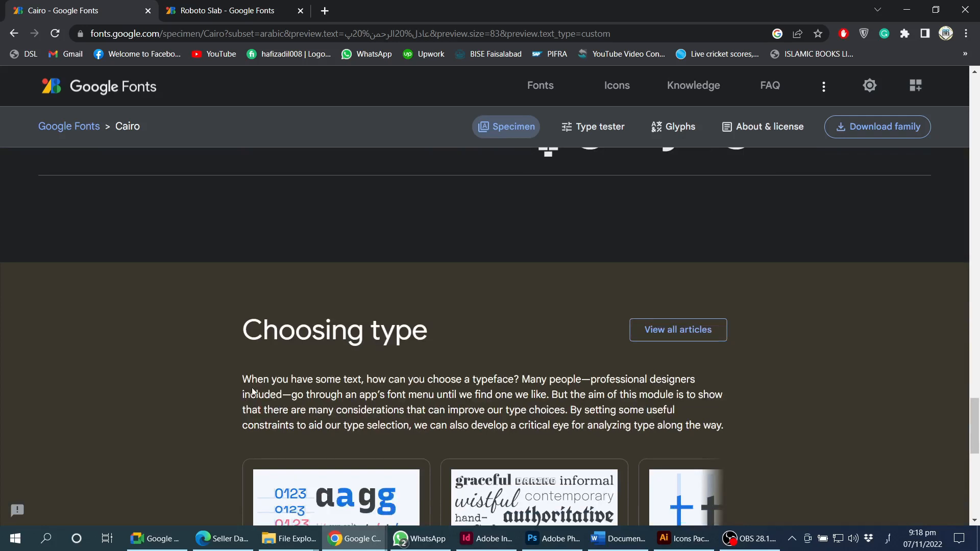
{"action": "scroll", "coordinate": [823, 427], "scroll_direction": "up", "scroll_amount": 4}
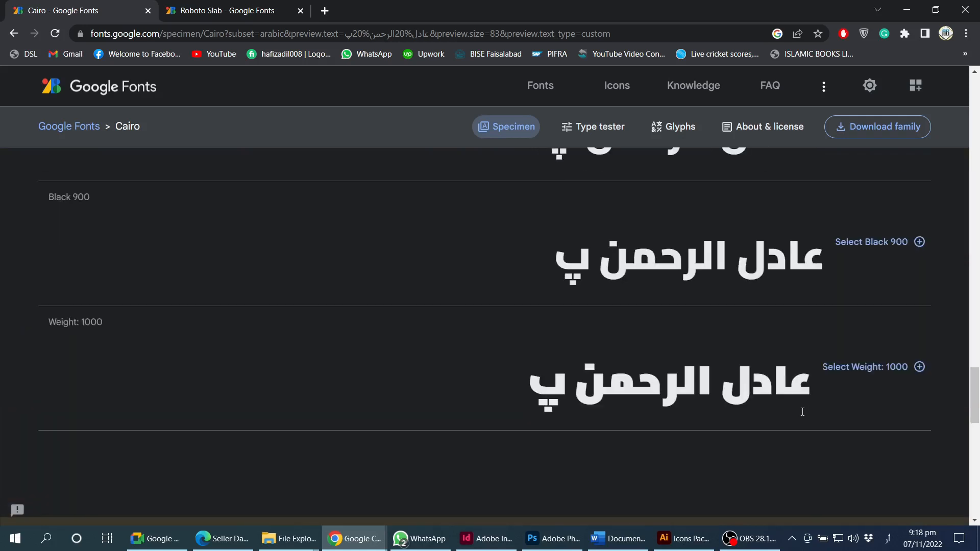
{"action": "scroll", "coordinate": [805, 411], "scroll_direction": "up", "scroll_amount": 1}
{"action": "scroll", "coordinate": [805, 416], "scroll_direction": "down", "scroll_amount": 4}
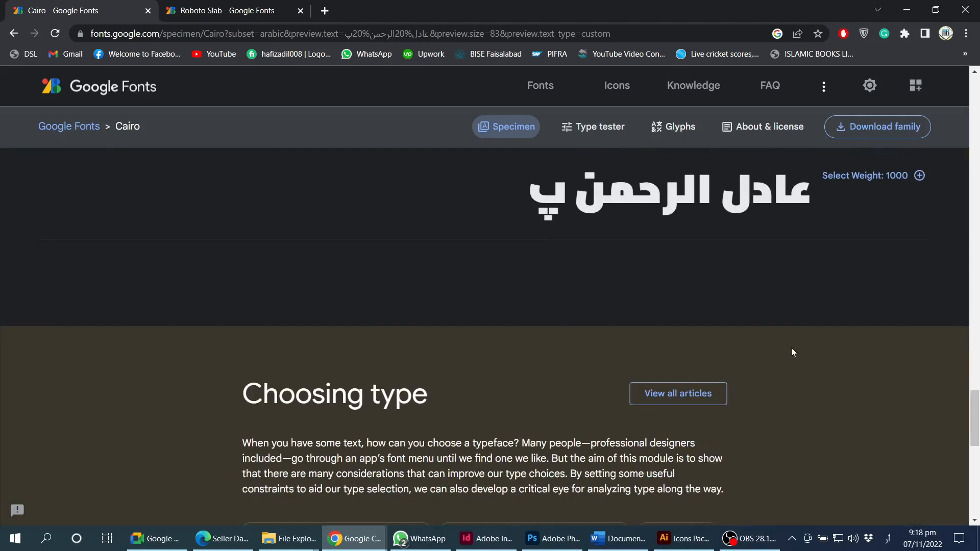
{"action": "scroll", "coordinate": [792, 354], "scroll_direction": "down", "scroll_amount": 5}
{"action": "scroll", "coordinate": [798, 356], "scroll_direction": "down", "scroll_amount": 6}
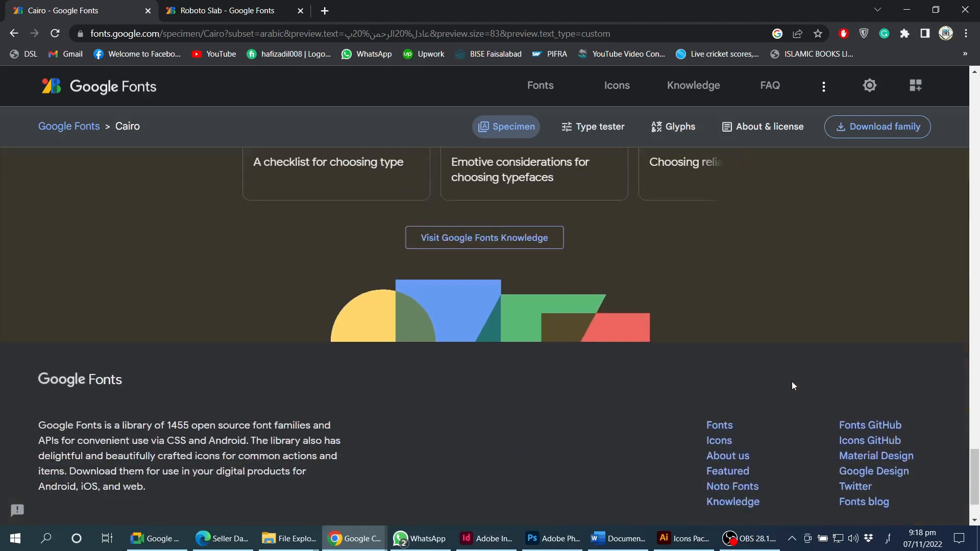
{"action": "scroll", "coordinate": [516, 418], "scroll_direction": "up", "scroll_amount": 20}
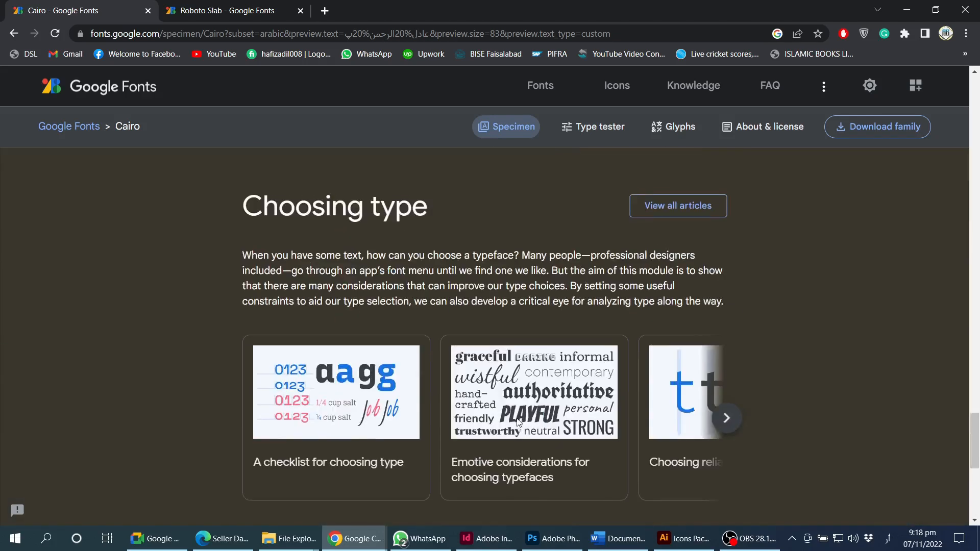
{"action": "scroll", "coordinate": [514, 418], "scroll_direction": "up", "scroll_amount": 15}
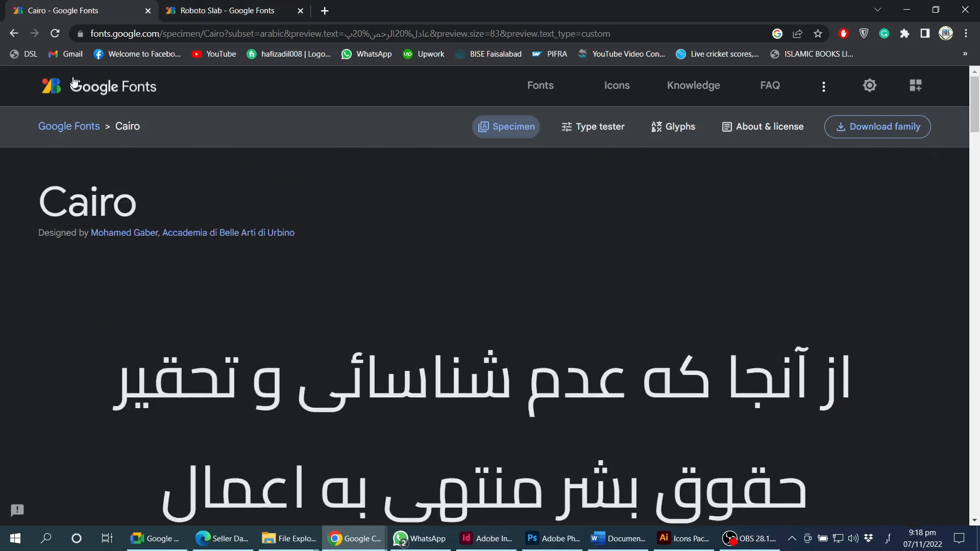
- Back in Word, browse the font list without choosing a font
{"action": "mouse_move", "coordinate": [619, 546]}
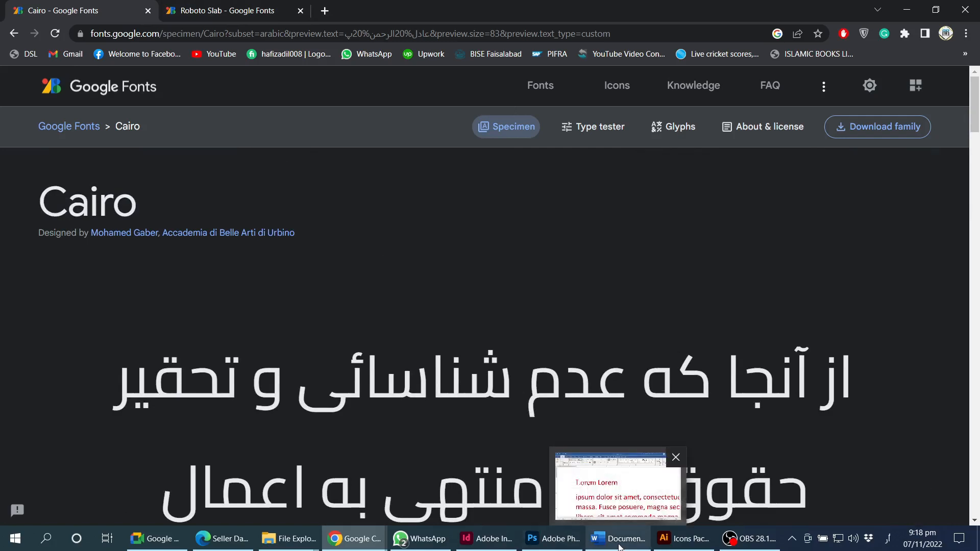
{"action": "left_click", "coordinate": [587, 519]}
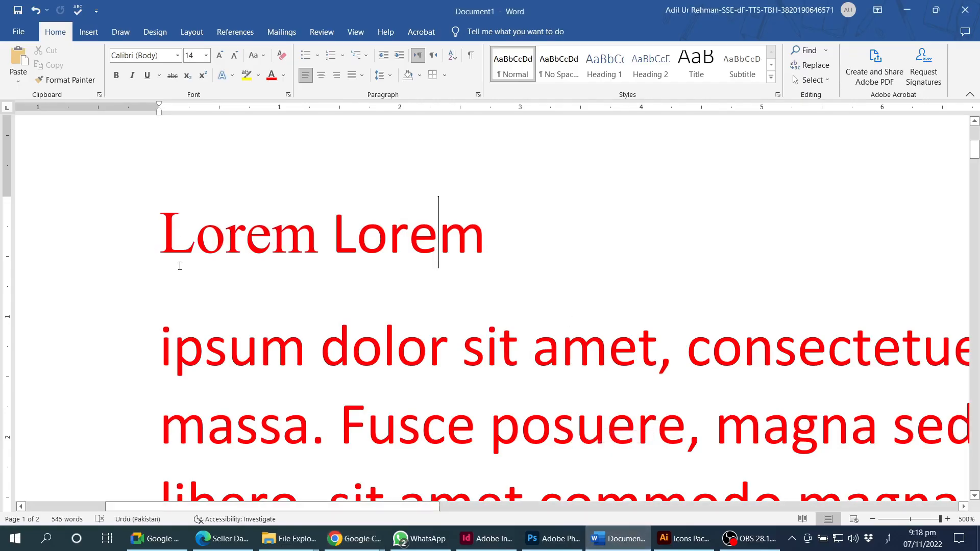
{"action": "scroll", "coordinate": [415, 317], "scroll_direction": "down", "scroll_amount": 20, "text": "ctrl"}
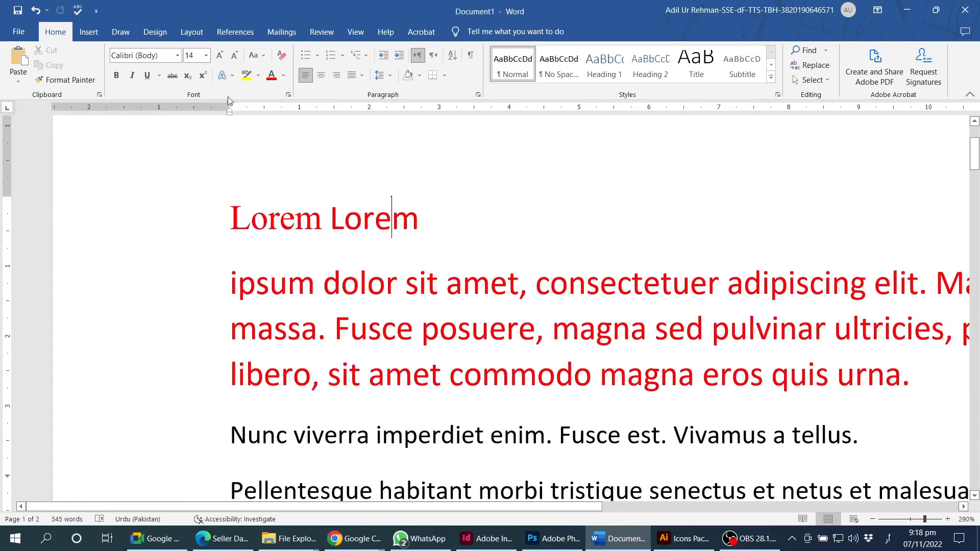
{"action": "left_click", "coordinate": [178, 58]}
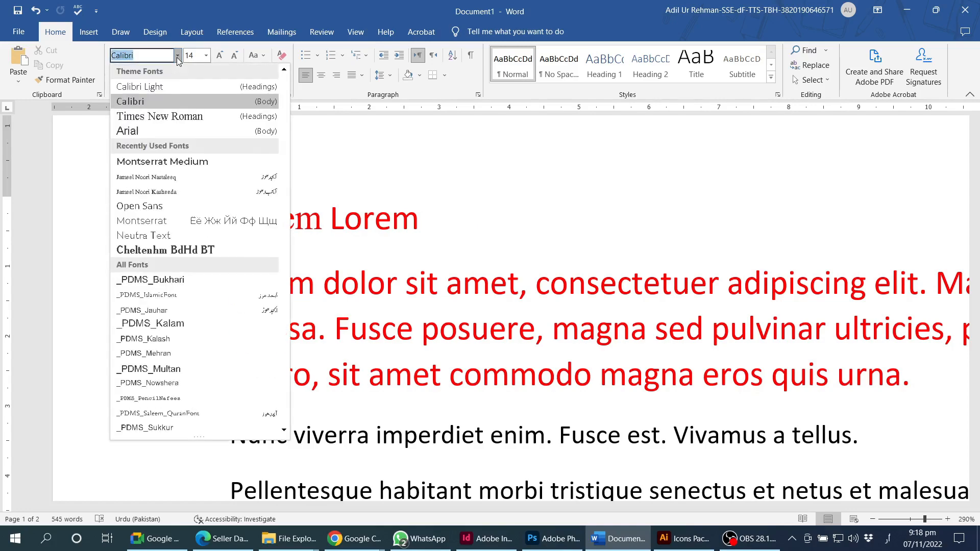
{"action": "scroll", "coordinate": [286, 101], "scroll_direction": "down", "scroll_amount": 5}
{"action": "left_click_drag", "start_coordinate": [286, 100], "coordinate": [284, 80]}
{"action": "left_click", "coordinate": [269, 9]}
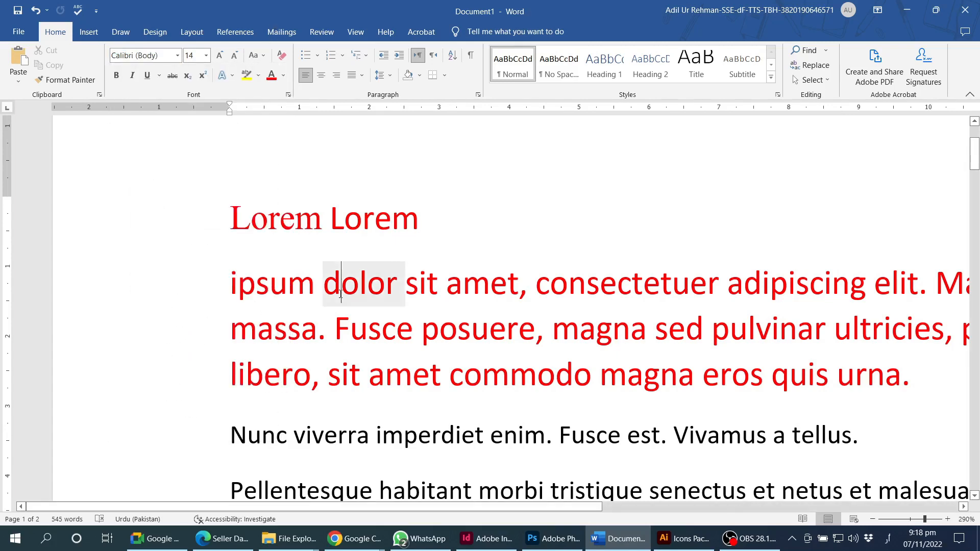
- Select the whole red ipsum dolor paragraph and apply the Akrobat font to it
{"action": "triple_click", "coordinate": [343, 298]}
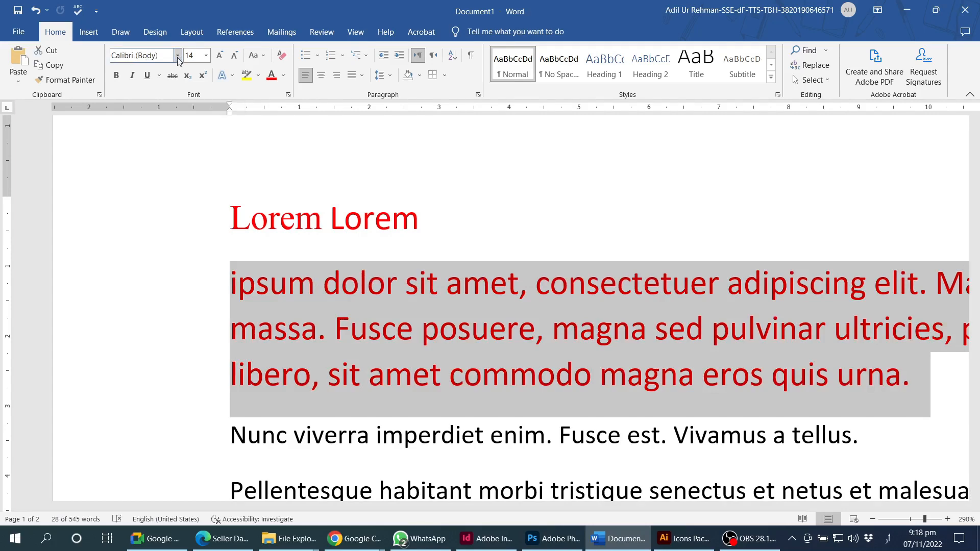
{"action": "left_click", "coordinate": [177, 55]}
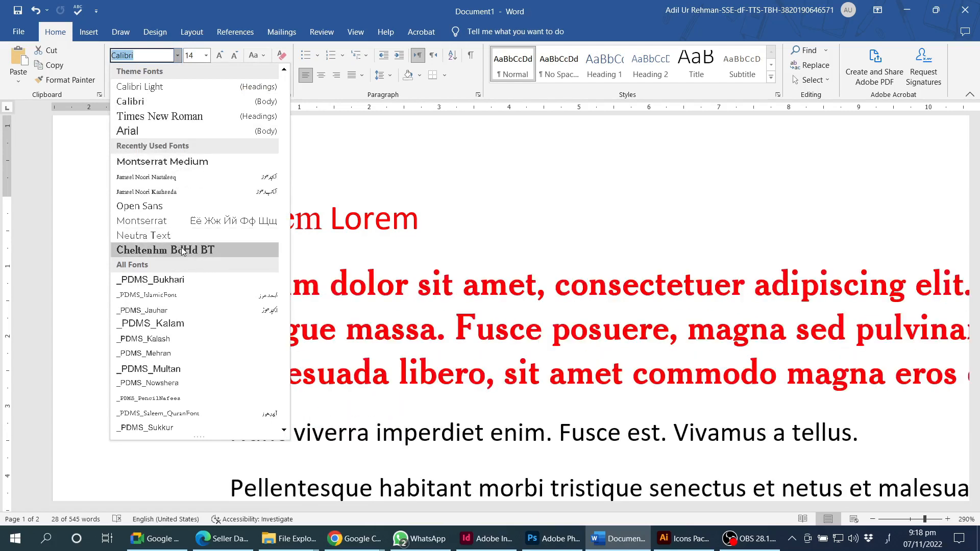
{"action": "left_click", "coordinate": [288, 321]}
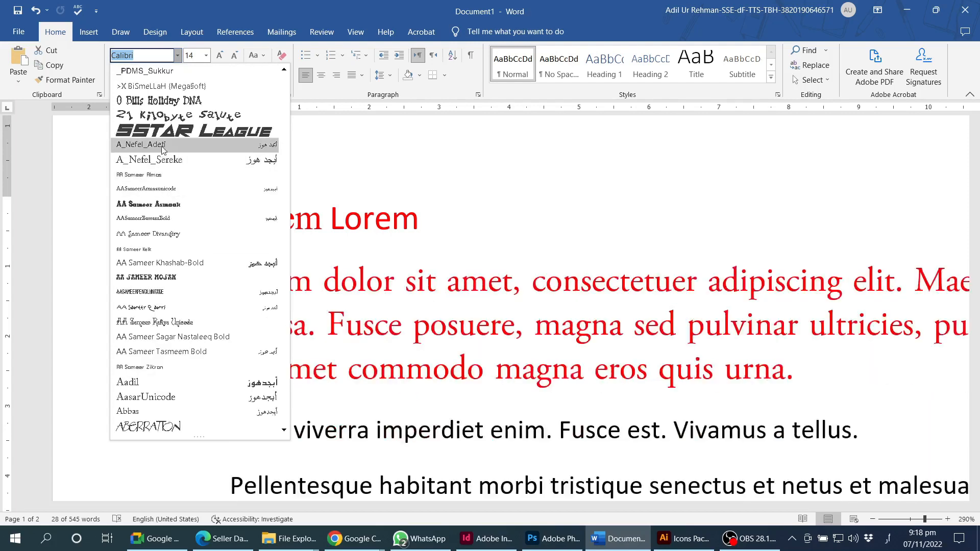
{"action": "left_click", "coordinate": [284, 320]}
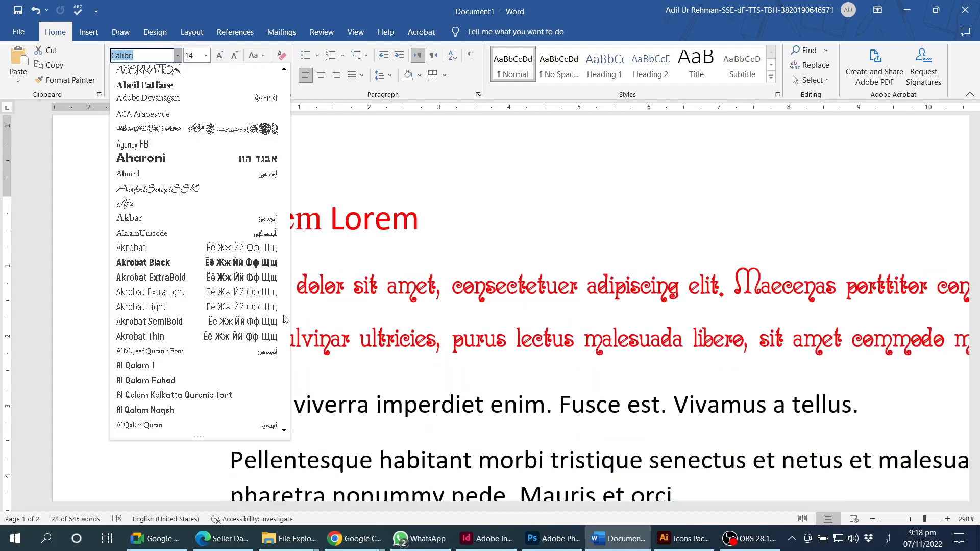
{"action": "left_click", "coordinate": [135, 251]}
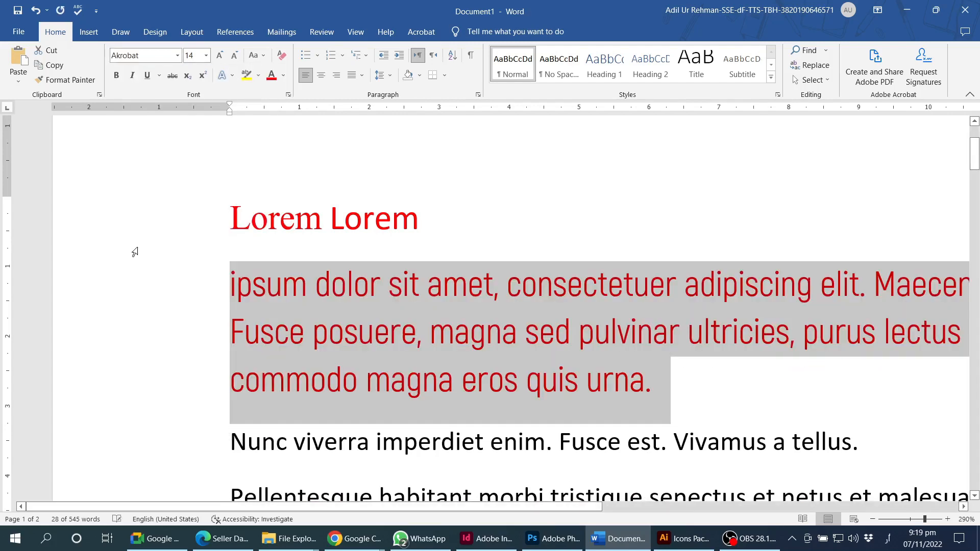
{"action": "scroll", "coordinate": [325, 283], "scroll_direction": "down", "scroll_amount": 7}
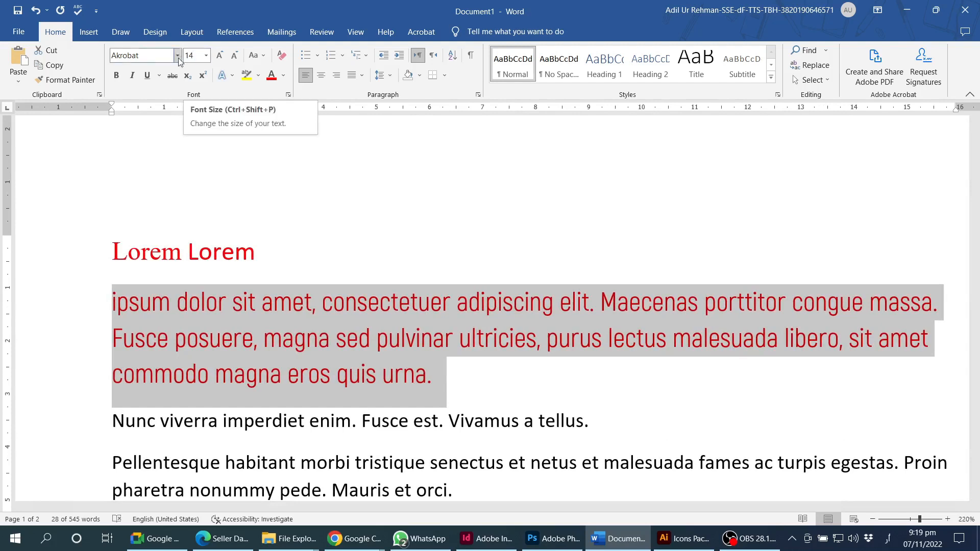
{"action": "left_click", "coordinate": [207, 57]}
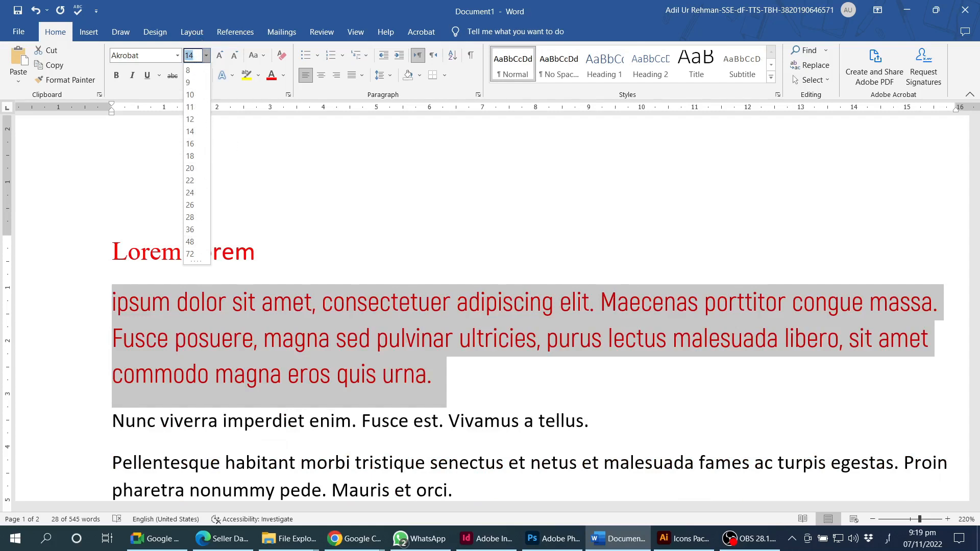
- Set the red paragraph to 13 pt, then step it up through 14, 16 and 18 to 20 pt
{"action": "type", "text": "13"}
{"action": "key", "text": "Return"}
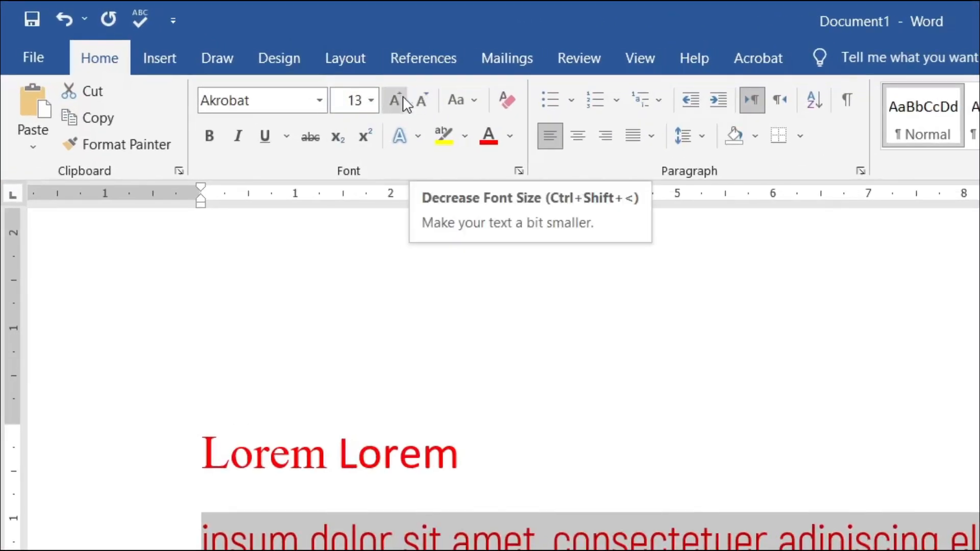
{"action": "left_click", "coordinate": [397, 99]}
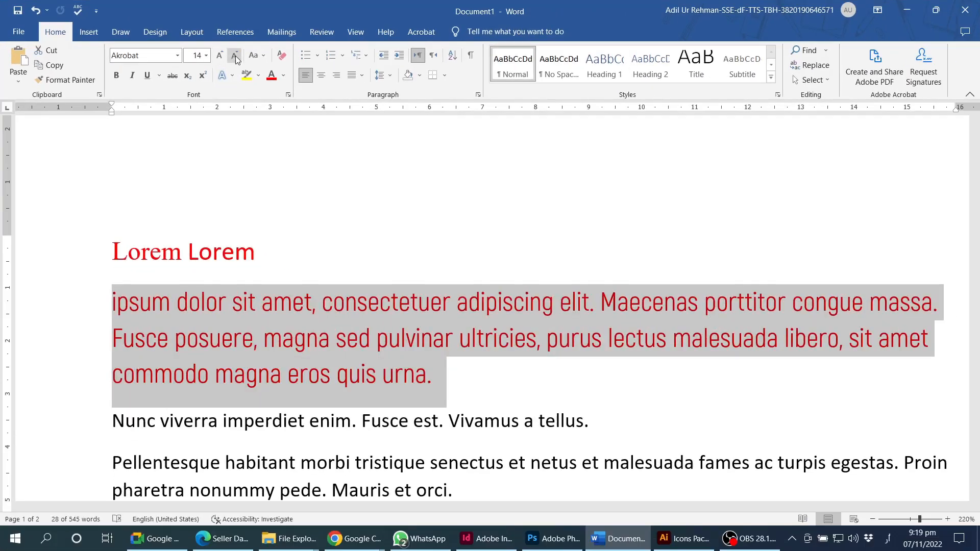
{"action": "left_click", "coordinate": [206, 55]}
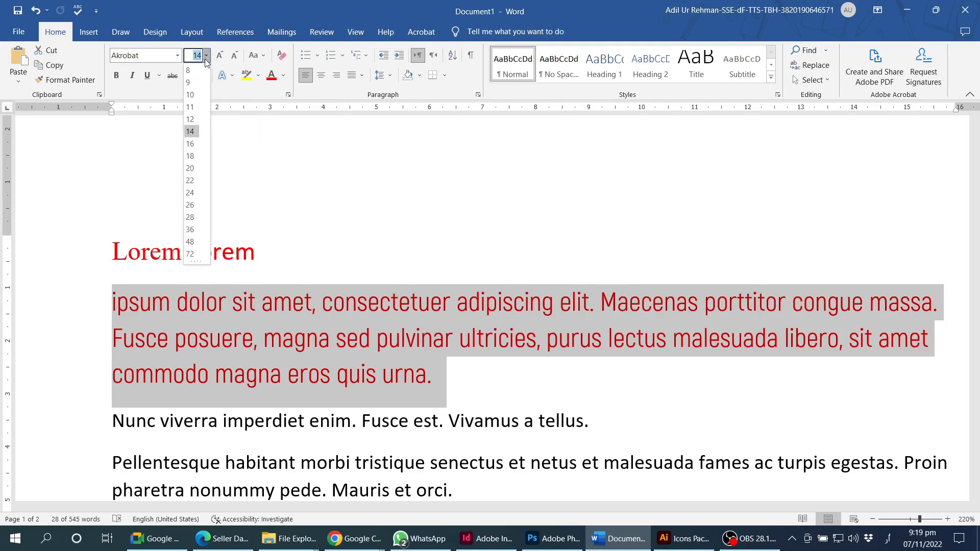
{"action": "left_click", "coordinate": [235, 4]}
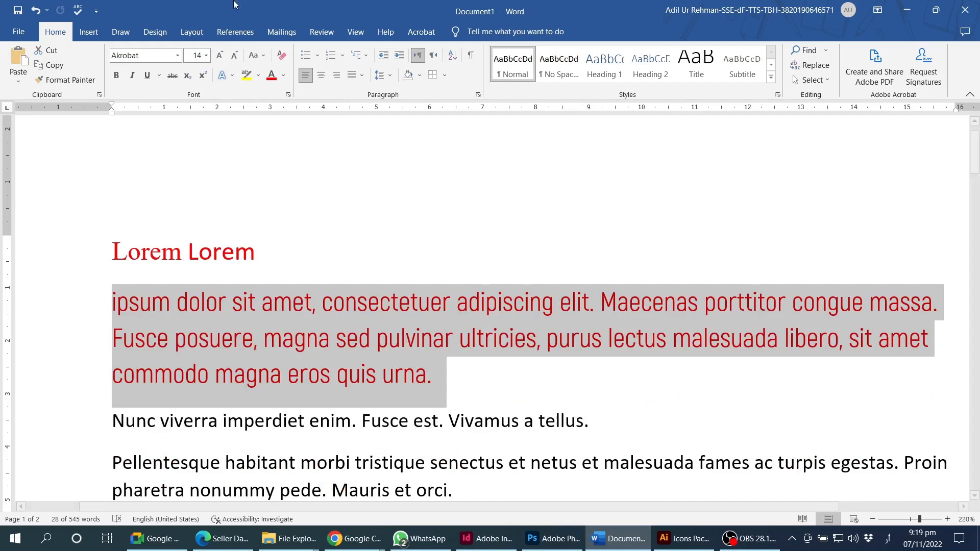
{"action": "left_click", "coordinate": [222, 56]}
{"action": "left_click", "coordinate": [218, 56]}
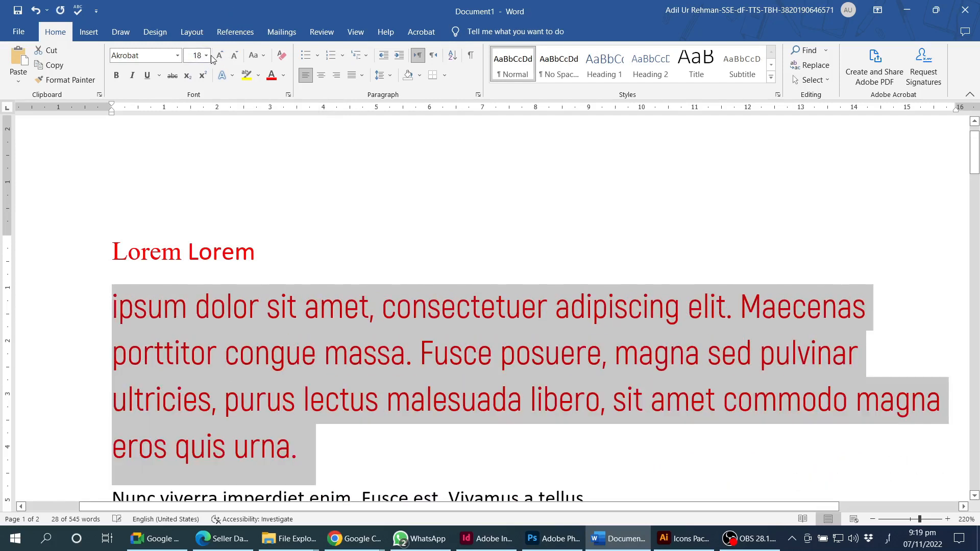
{"action": "left_click", "coordinate": [218, 56]}
- Keep enlarging the paragraph up to 48 pt, then shrink it back through 24 to 16 pt
{"action": "left_click", "coordinate": [206, 55]}
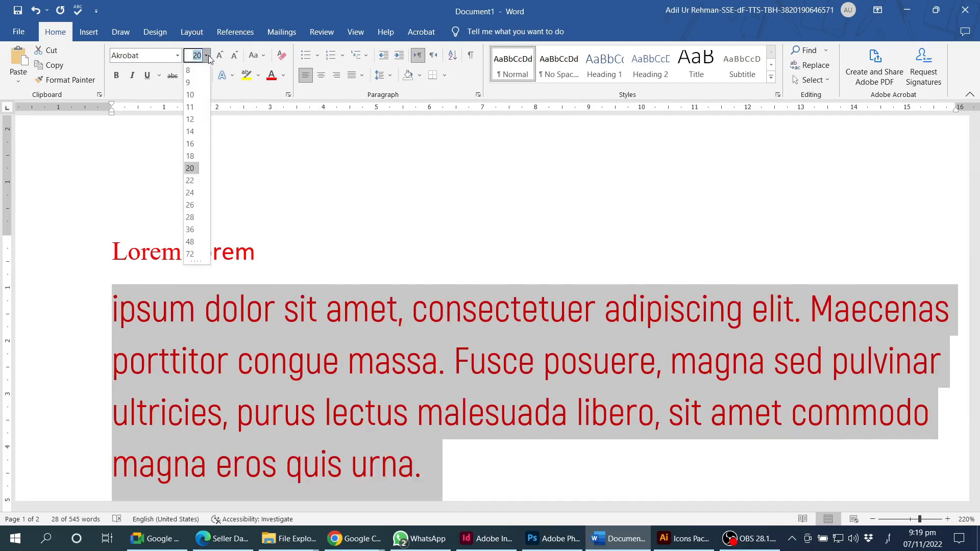
{"action": "left_click", "coordinate": [218, 56]}
{"action": "left_click", "coordinate": [219, 56]}
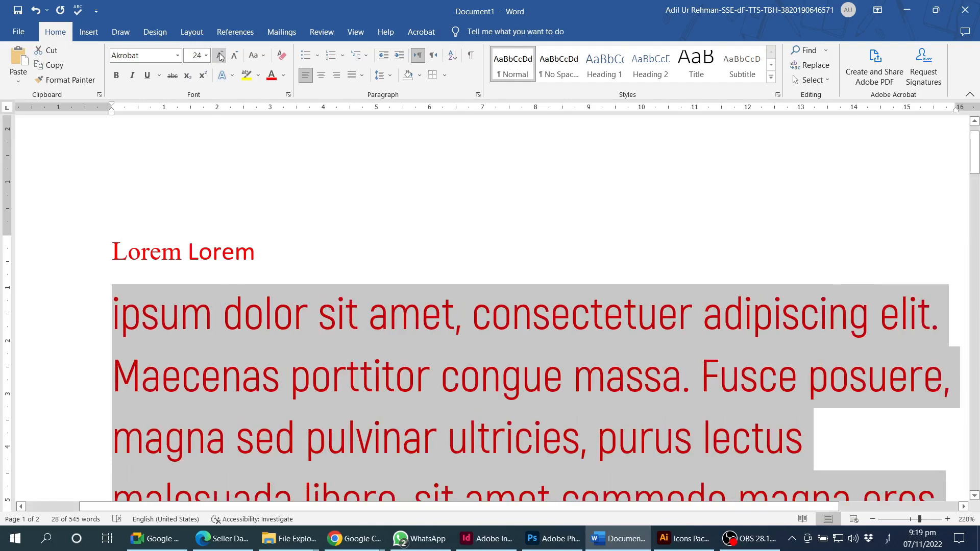
{"action": "left_click", "coordinate": [220, 57]}
{"action": "left_click", "coordinate": [219, 57]}
{"action": "left_click", "coordinate": [220, 56]}
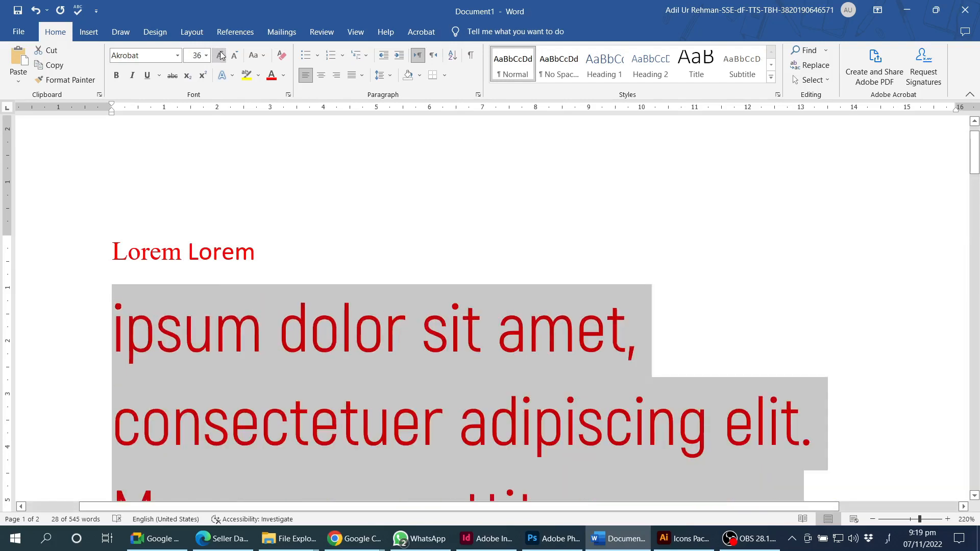
{"action": "left_click", "coordinate": [219, 57]}
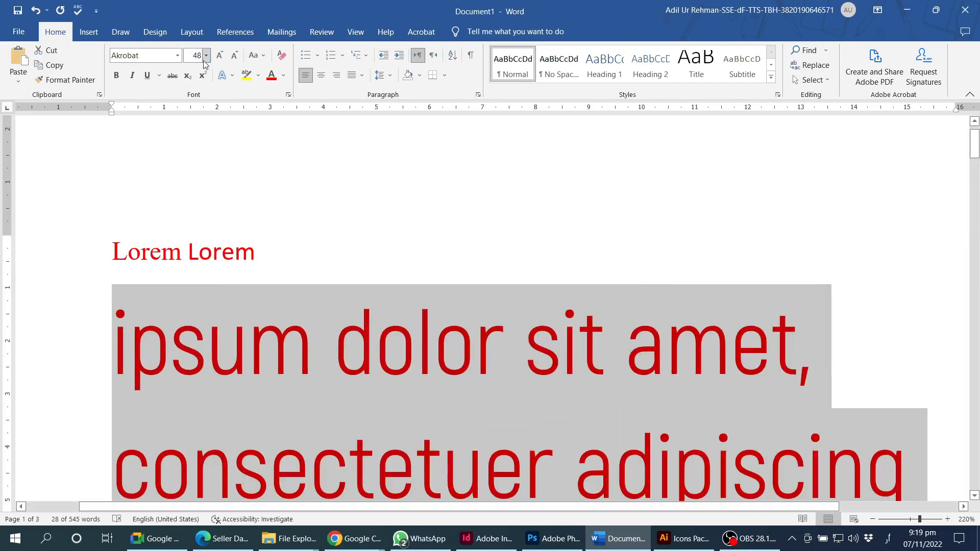
{"action": "left_click", "coordinate": [209, 60]}
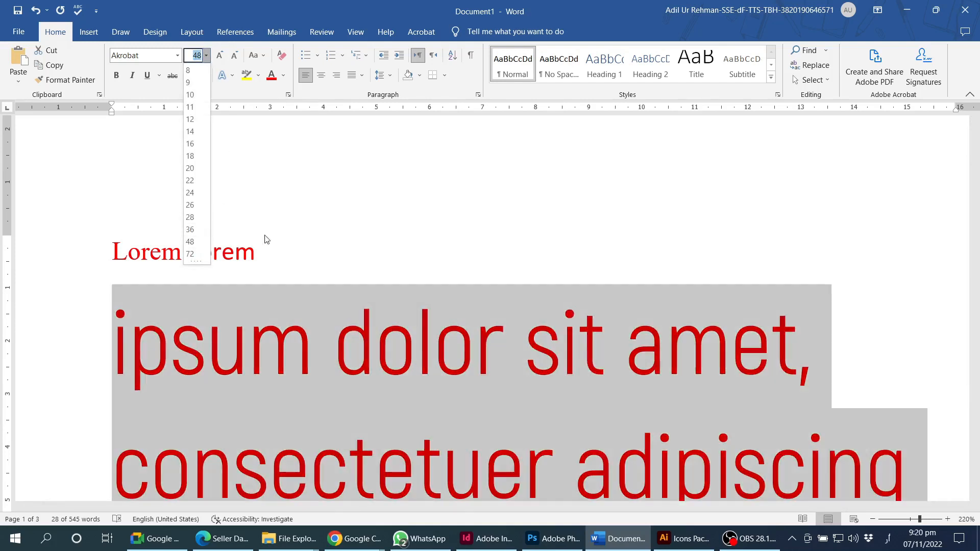
{"action": "left_click", "coordinate": [325, 240]}
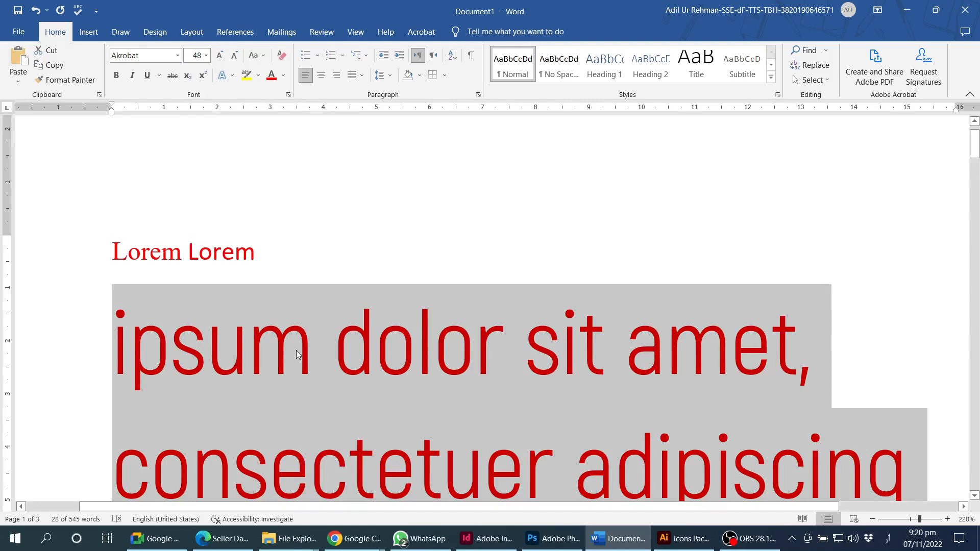
{"action": "key", "text": "ctrl+shift+comma"}
{"action": "key", "text": "ctrl+shift+comma"}
{"action": "key", "text": "ctrl+shift+comma"}
{"action": "key", "text": "ctrl+shift+comma"}
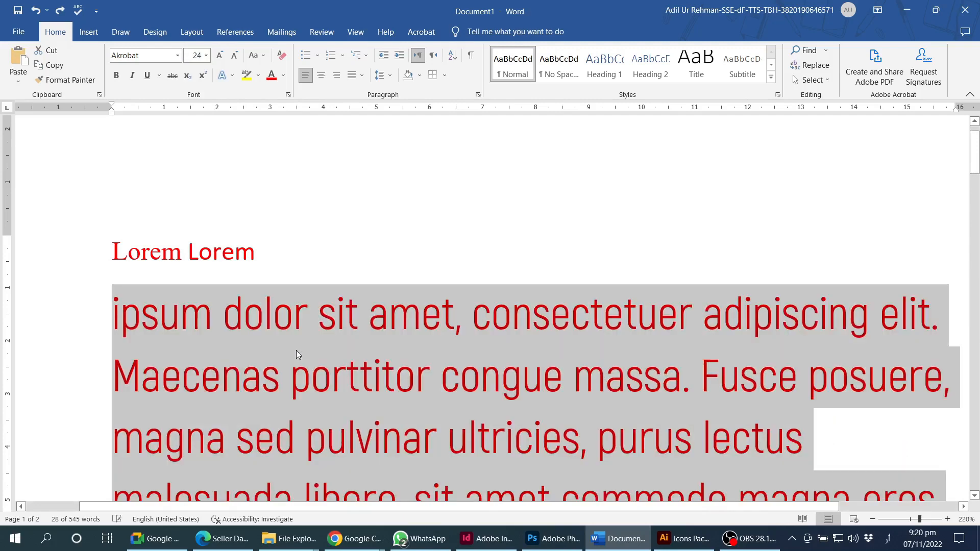
{"action": "key", "text": "ctrl+shift+comma"}
{"action": "key", "text": "ctrl+shift+comma"}
{"action": "key", "text": "ctrl+shift+comma"}
{"action": "key", "text": "ctrl+shift+comma"}
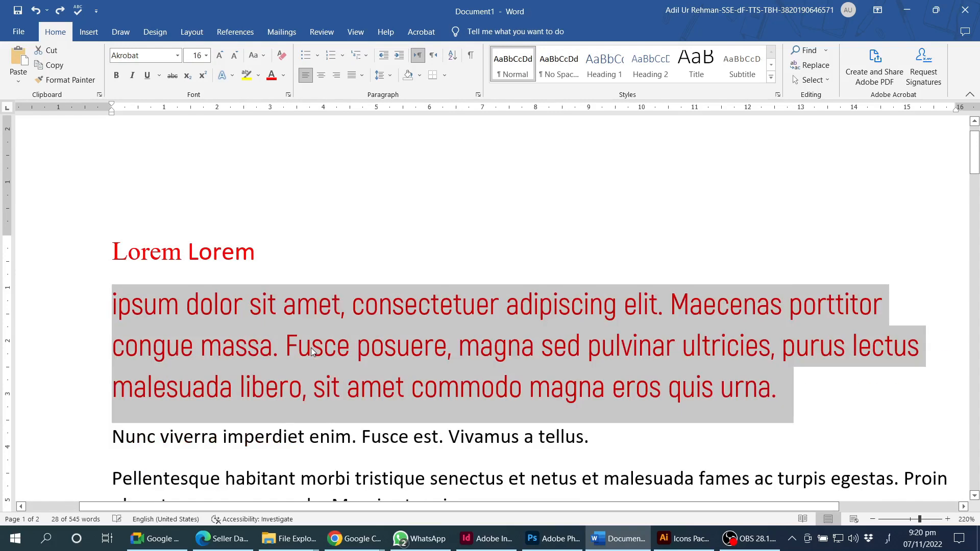
- Grow the red paragraph to 24 pt, then shrink it through 16 down to 12 pt
{"action": "scroll", "coordinate": [368, 335], "scroll_direction": "down", "scroll_amount": 1}
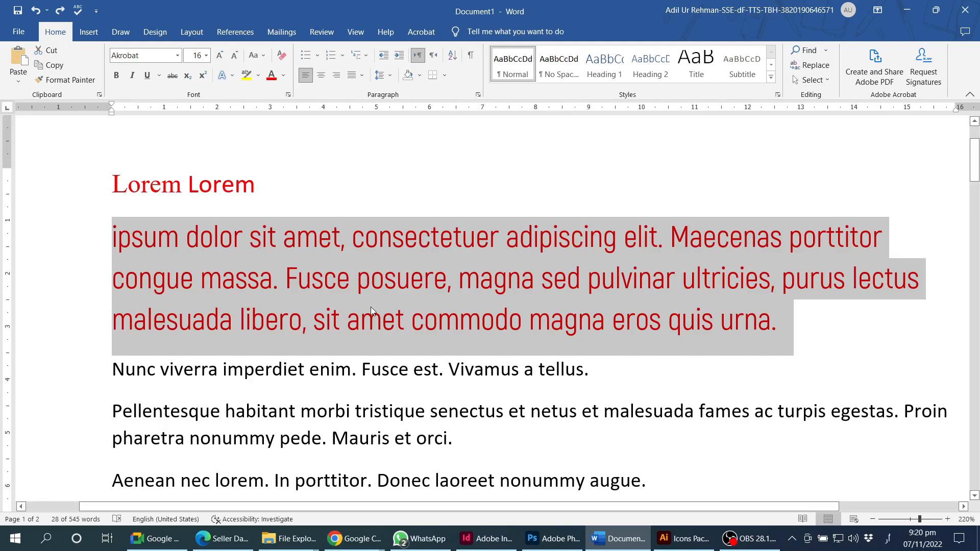
{"action": "key", "text": "ctrl+shift+period"}
{"action": "key", "text": "ctrl+shift+period"}
{"action": "key", "text": "ctrl+shift+period"}
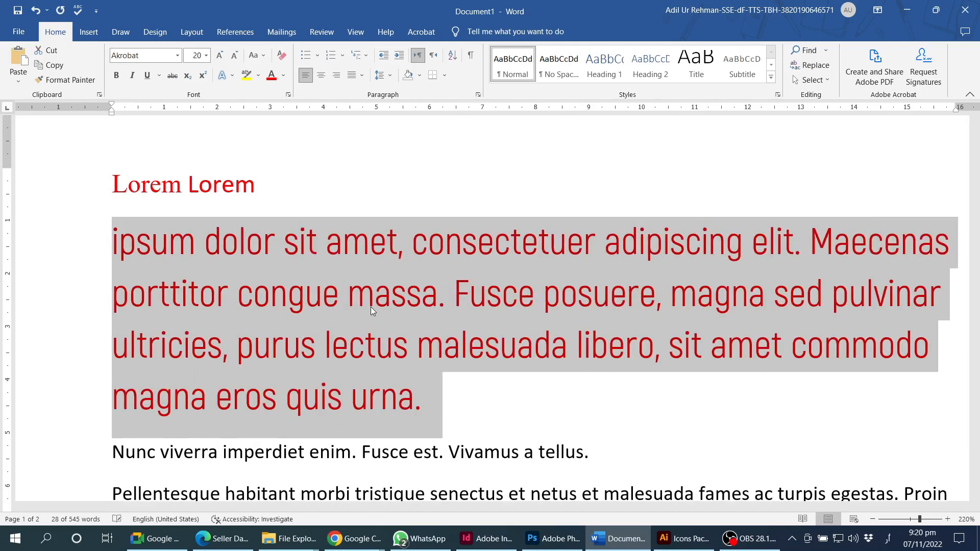
{"action": "key", "text": "ctrl+shift+period"}
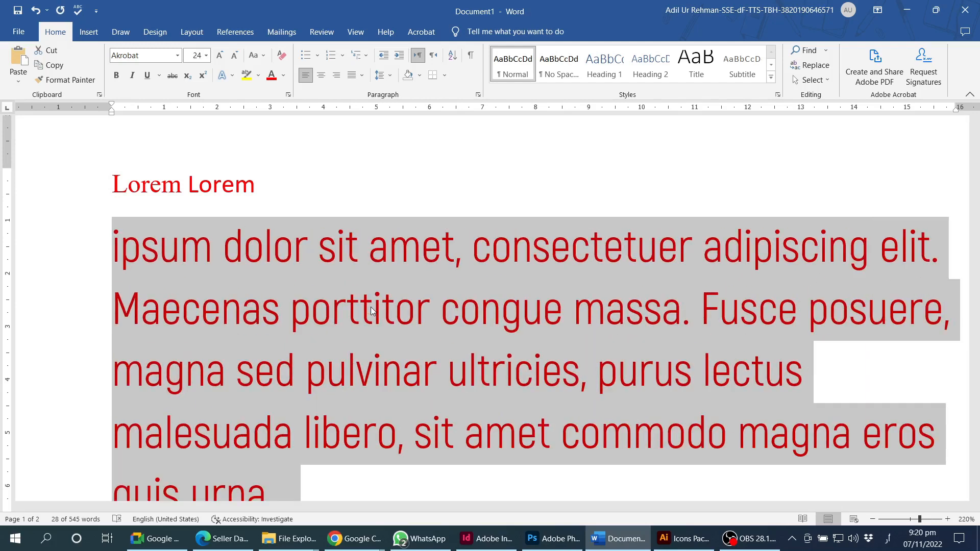
{"action": "key", "text": "ctrl+shift+comma"}
{"action": "key", "text": "ctrl+shift+comma"}
{"action": "key", "text": "ctrl+shift+comma"}
{"action": "key", "text": "ctrl+shift+comma"}
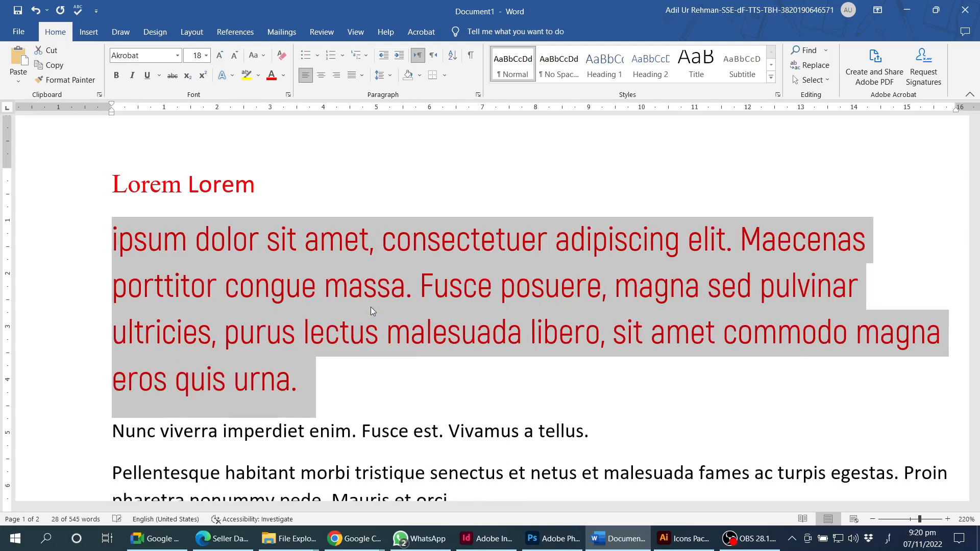
{"action": "key", "text": "ctrl+shift+comma"}
{"action": "key", "text": "ctrl+shift+comma"}
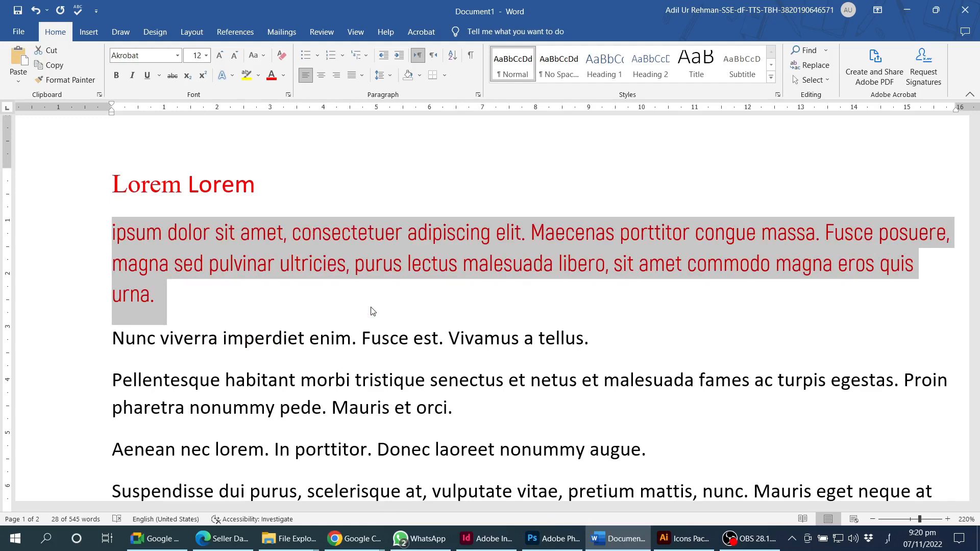
{"action": "left_click", "coordinate": [205, 55]}
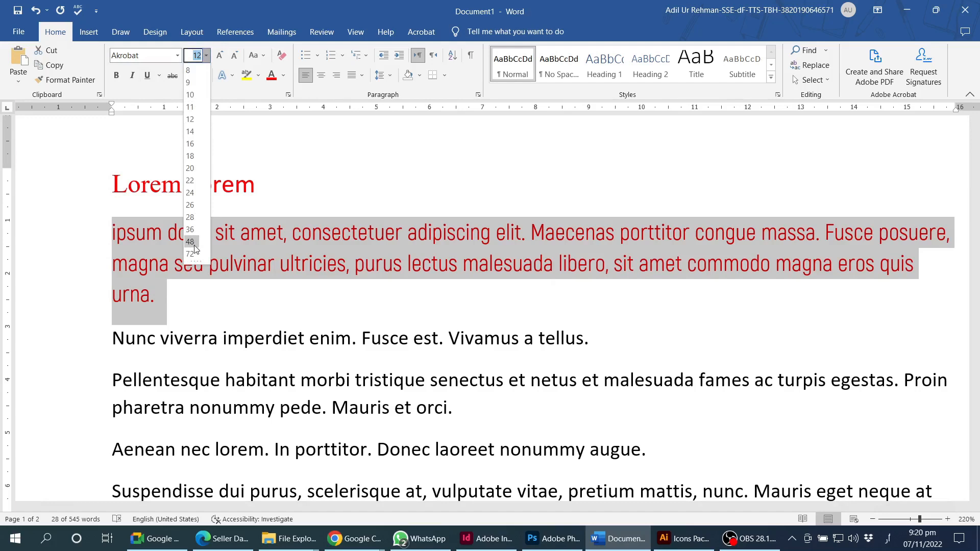
{"action": "key", "text": "Escape"}
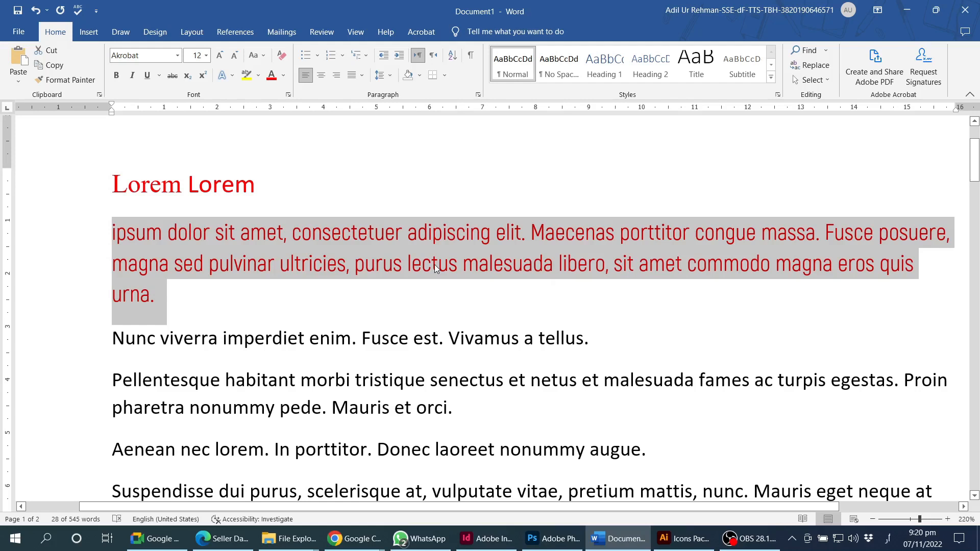
- Nudge the paragraph size between 12 and 16 pt one point at a time, finishing at 11 pt
{"action": "key", "text": "ctrl+bracketright"}
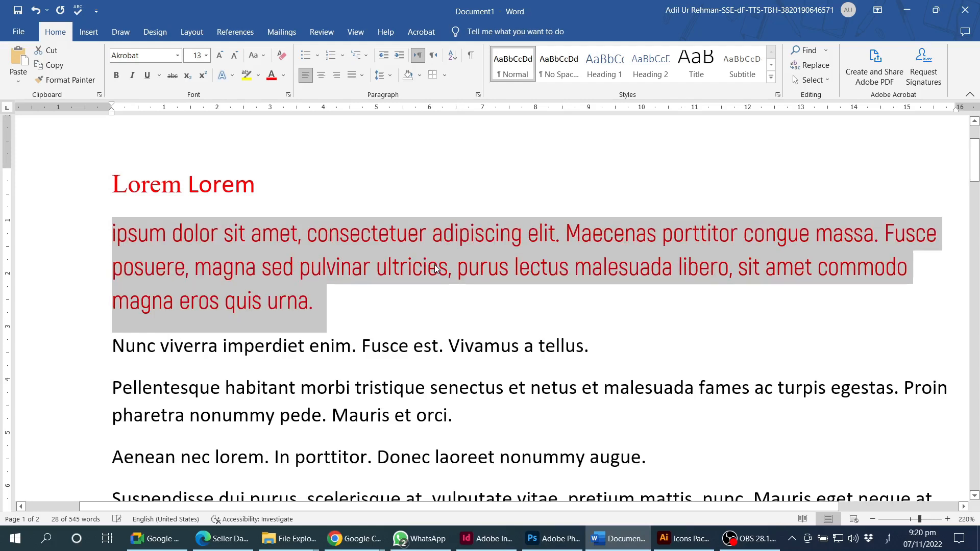
{"action": "key", "text": "ctrl+bracketleft"}
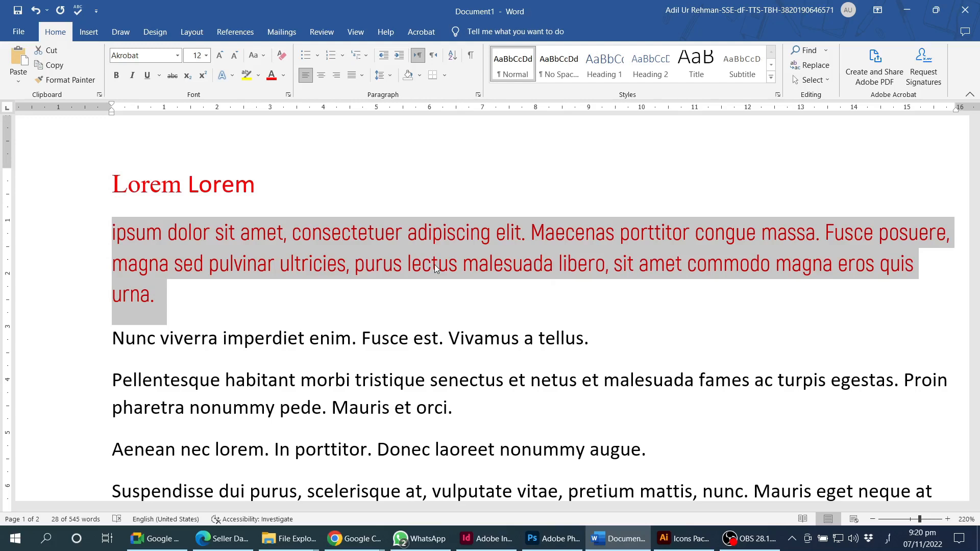
{"action": "key", "text": "ctrl+bracketright"}
{"action": "key", "text": "ctrl+bracketright"}
{"action": "key", "text": "ctrl+bracketright"}
{"action": "key", "text": "ctrl+bracketright"}
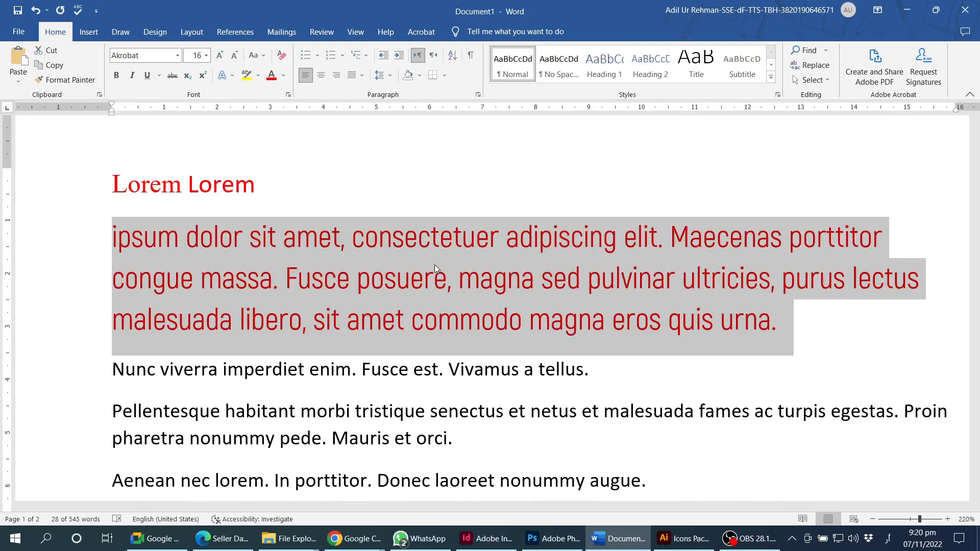
{"action": "key", "text": "ctrl+bracketleft"}
{"action": "key", "text": "ctrl+bracketleft"}
{"action": "key", "text": "ctrl+bracketleft"}
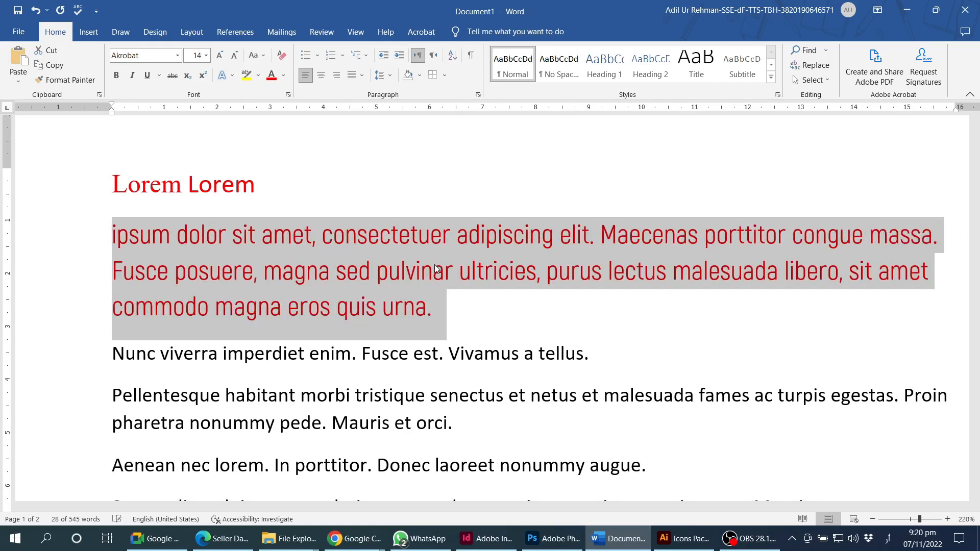
{"action": "key", "text": "ctrl+bracketleft"}
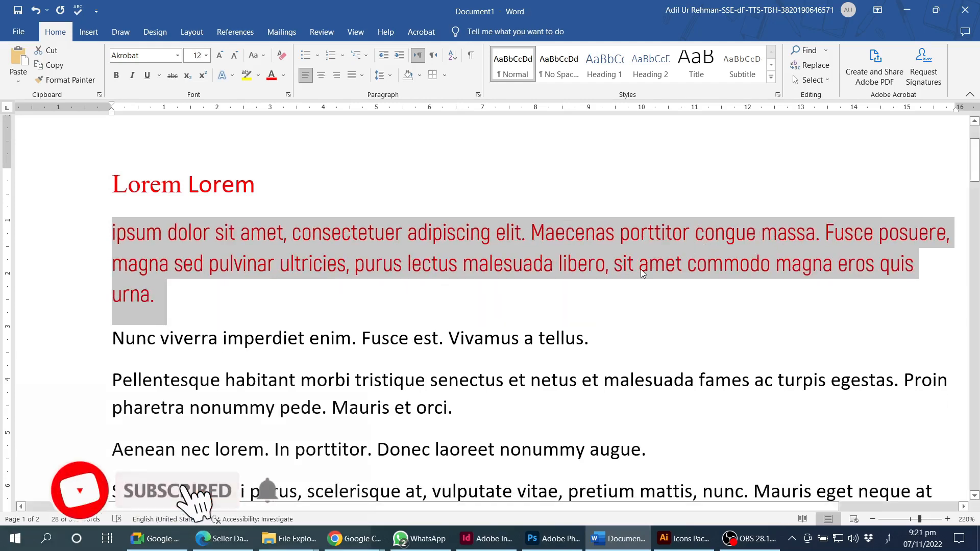
{"action": "scroll", "coordinate": [642, 269], "scroll_direction": "down", "scroll_amount": 2}
{"action": "scroll", "coordinate": [686, 256], "scroll_direction": "up", "scroll_amount": 2}
{"action": "key", "text": "ctrl+bracketleft"}
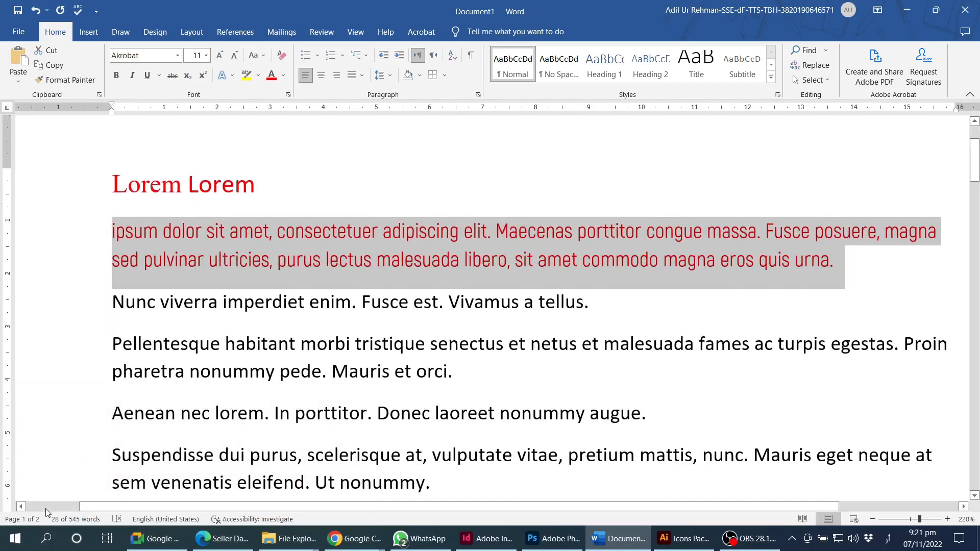
- Search 'on screen' in Windows, launch On-Screen Keyboard and drag it down over the document
{"action": "key", "text": "super"}
{"action": "type", "text": "ہنسچرععن"}
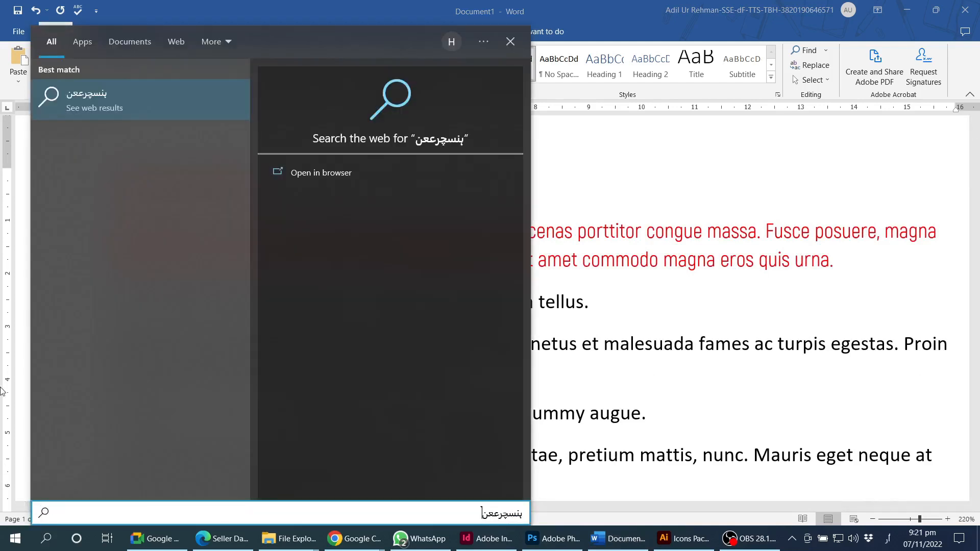
{"action": "key", "text": "ctrl+a"}
{"action": "key", "text": "alt+shift"}
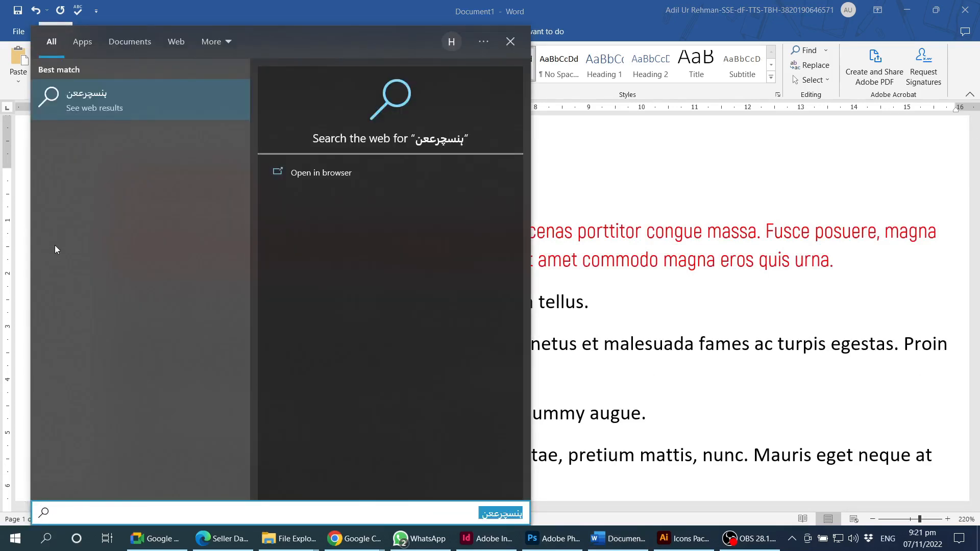
{"action": "type", "text": "on screen"}
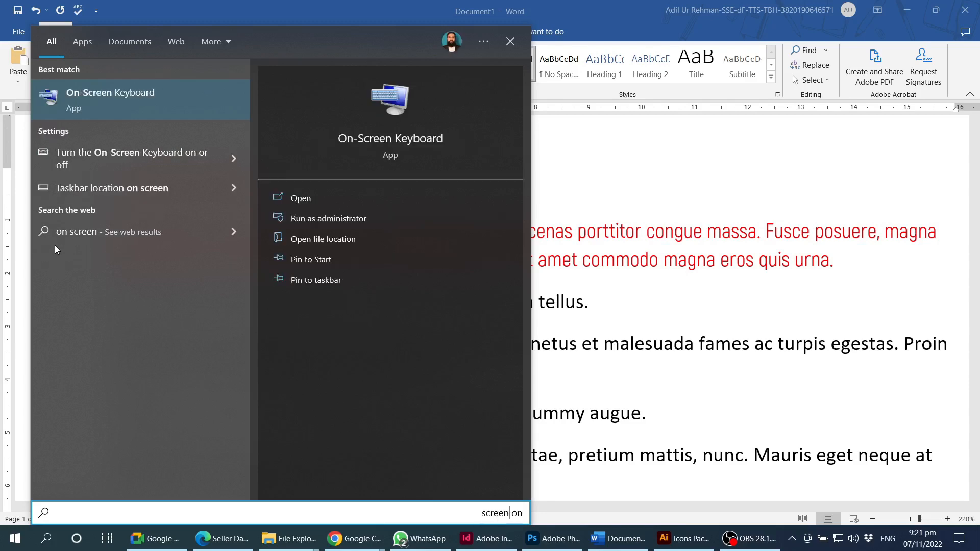
{"action": "left_click", "coordinate": [99, 93]}
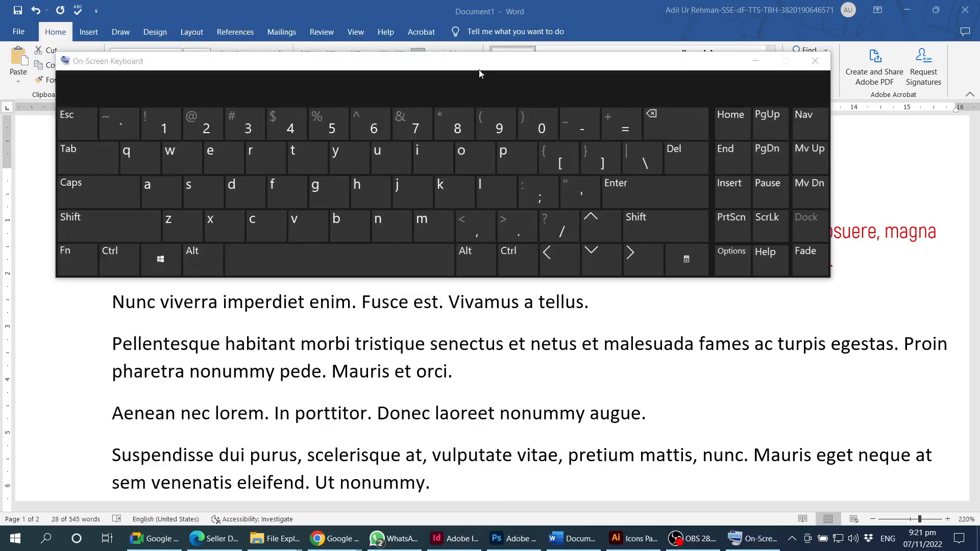
{"action": "left_click_drag", "start_coordinate": [479, 74], "coordinate": [533, 308]}
{"action": "scroll", "coordinate": [556, 253], "scroll_direction": "down", "scroll_amount": 1}
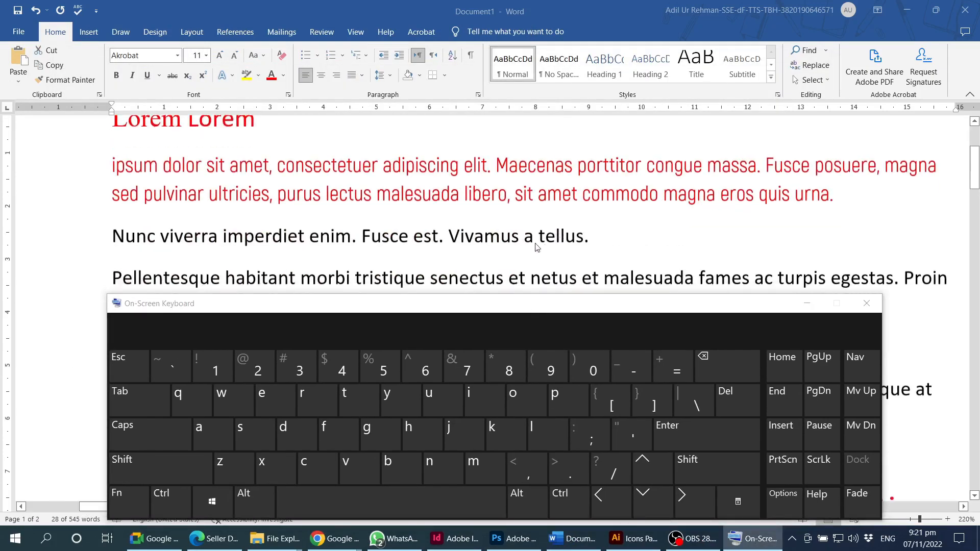
- Select the red paragraph and adjust it point by point from 13 up to 16, then back to 13 pt
{"action": "triple_click", "coordinate": [476, 196]}
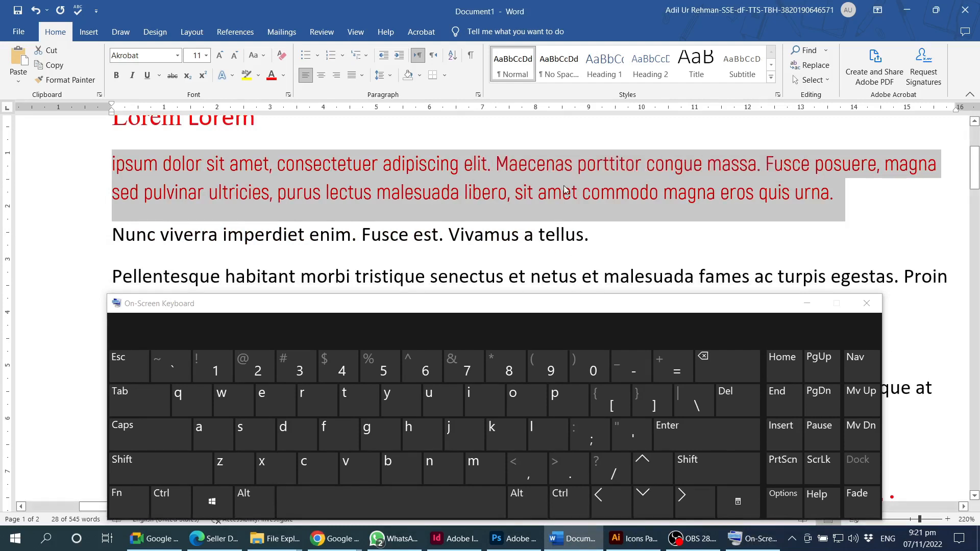
{"action": "key", "text": "ctrl"}
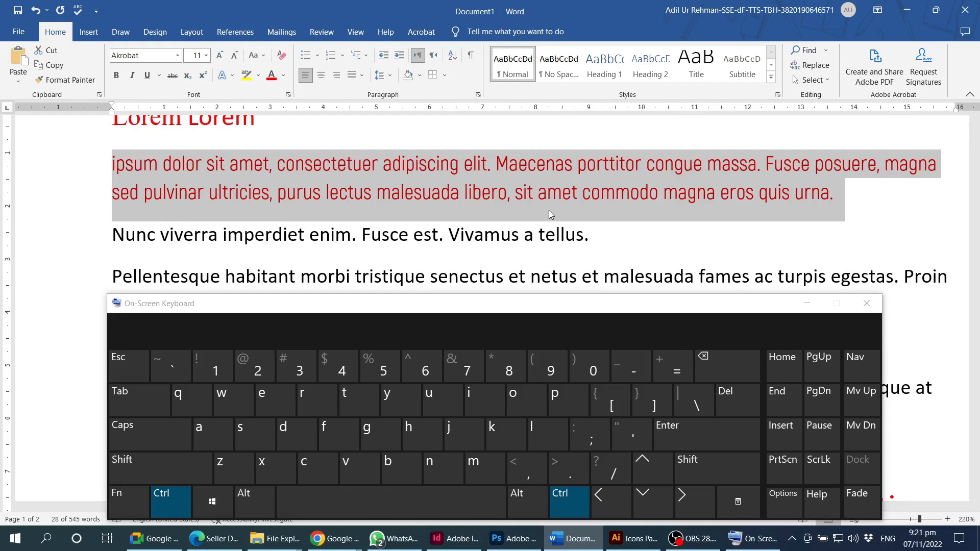
{"action": "key", "text": "ctrl+bracketright"}
{"action": "key", "text": "ctrl+bracketright"}
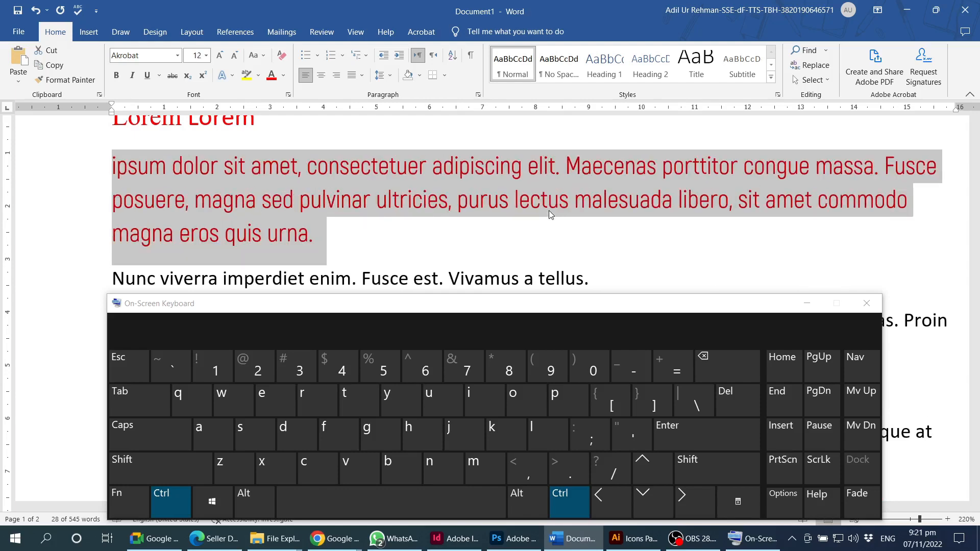
{"action": "key", "text": "ctrl+bracketright"}
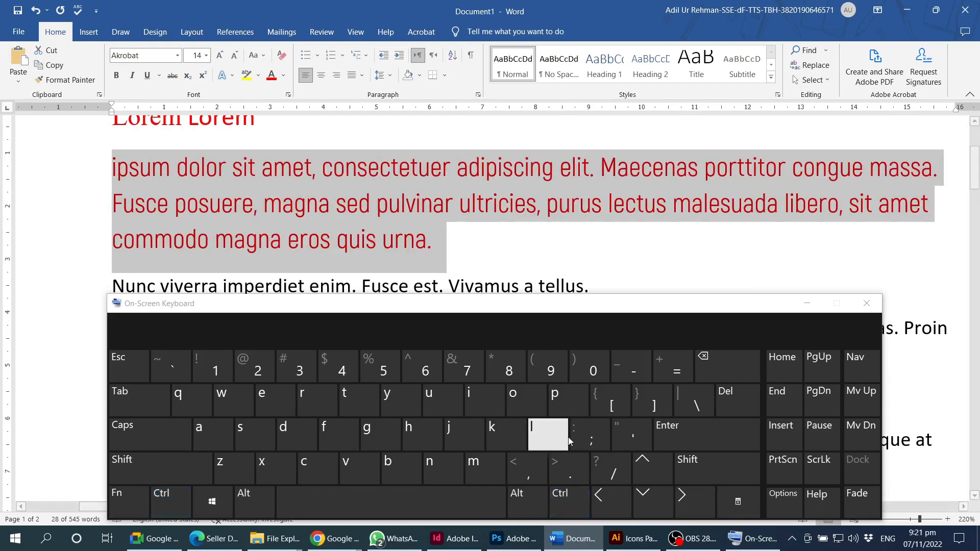
{"action": "left_click", "coordinate": [648, 406]}
{"action": "left_click", "coordinate": [653, 405]}
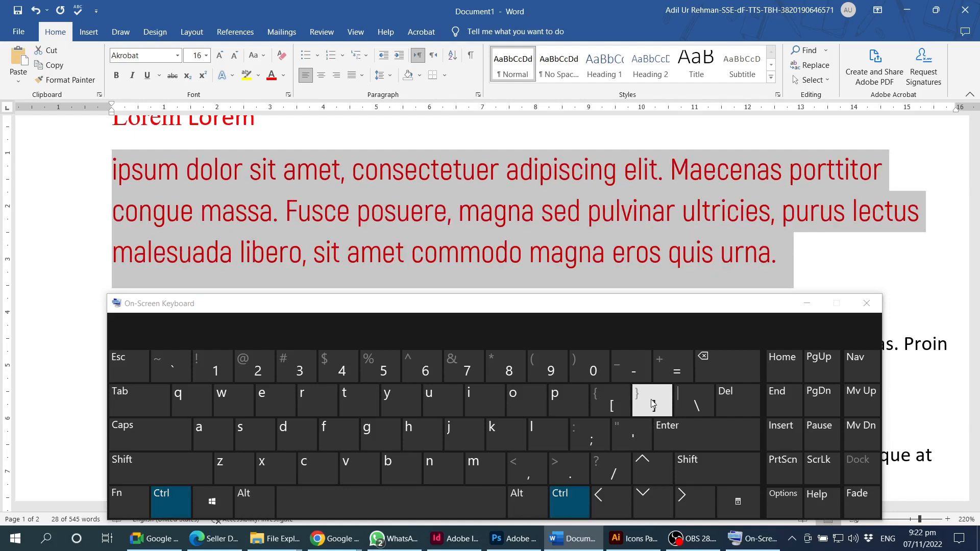
{"action": "left_click", "coordinate": [613, 406]}
{"action": "left_click", "coordinate": [615, 406]}
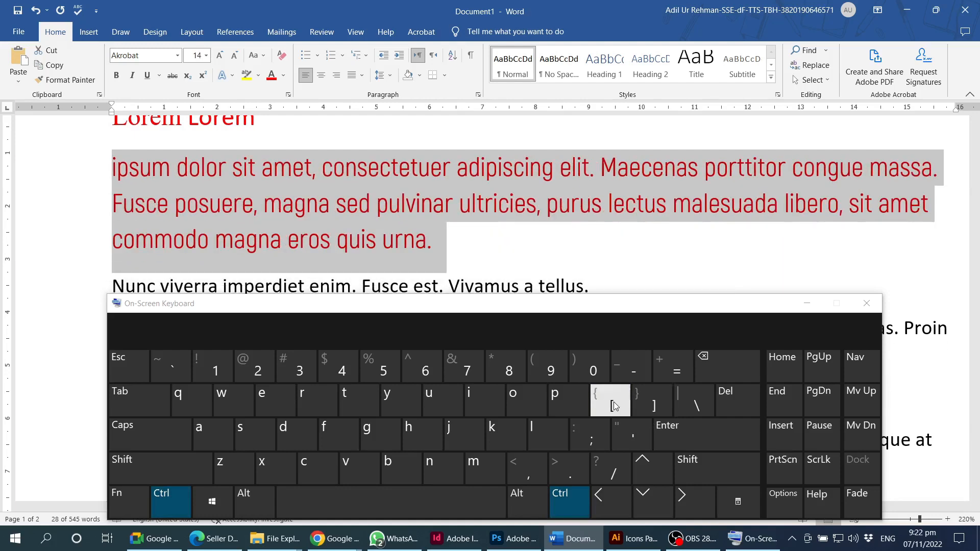
{"action": "left_click", "coordinate": [614, 406]}
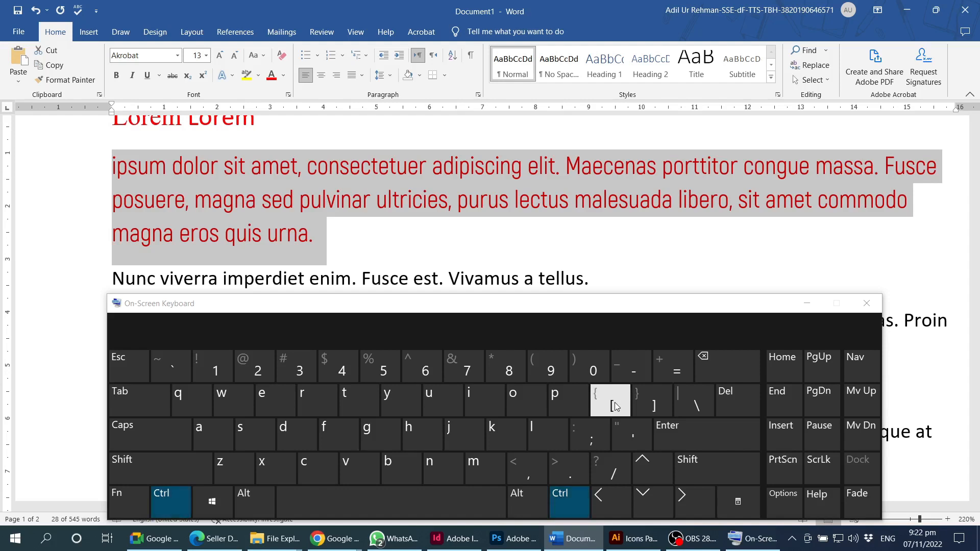
- Step the paragraph through standard sizes up to 16 pt and down to 12 pt, then reselect it
{"action": "key", "text": "ctrl+shift"}
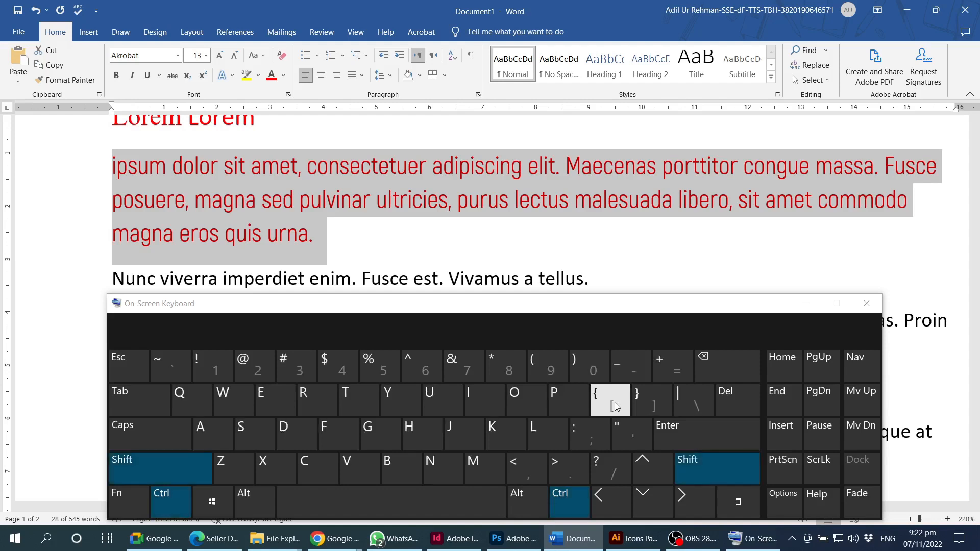
{"action": "left_click", "coordinate": [562, 465]}
{"action": "left_click", "coordinate": [563, 465]}
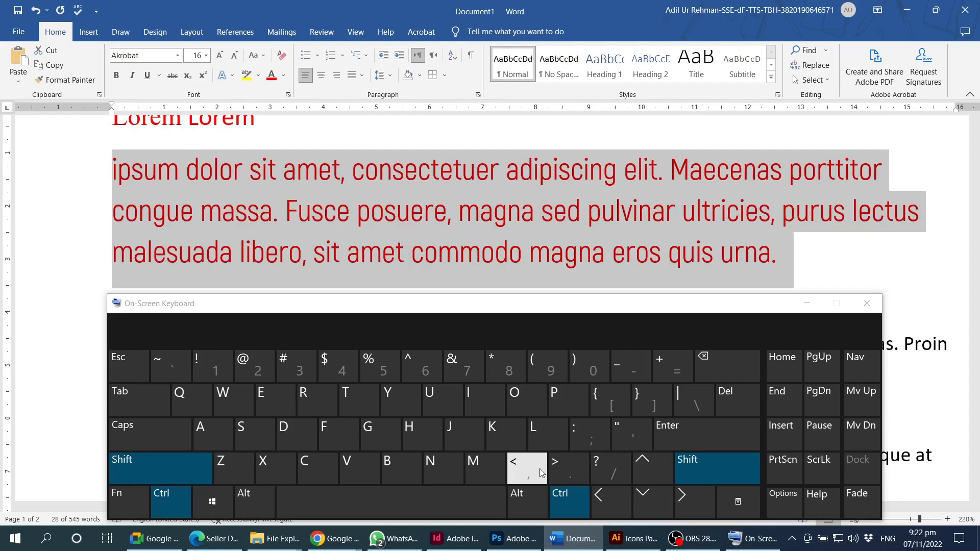
{"action": "left_click", "coordinate": [540, 470]}
{"action": "left_click", "coordinate": [540, 471]}
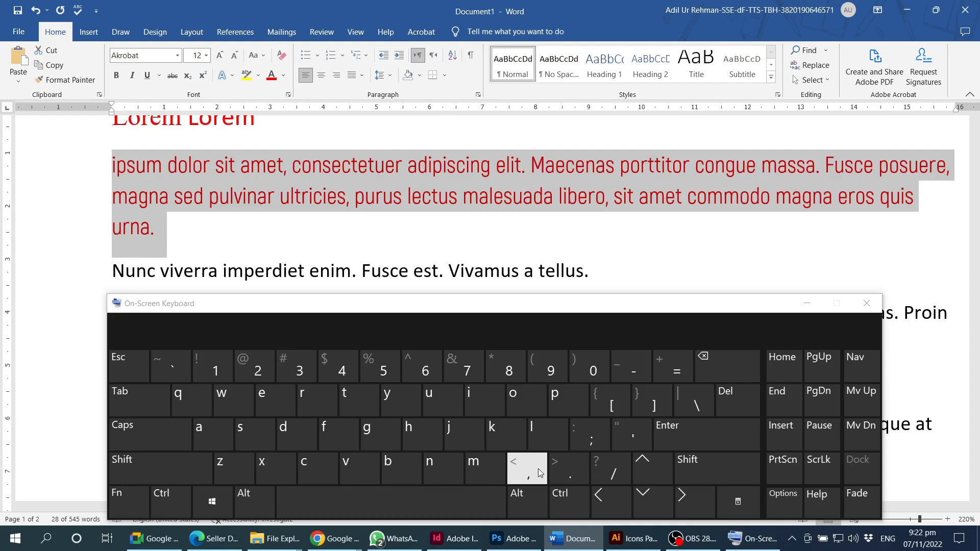
{"action": "left_click", "coordinate": [602, 314]}
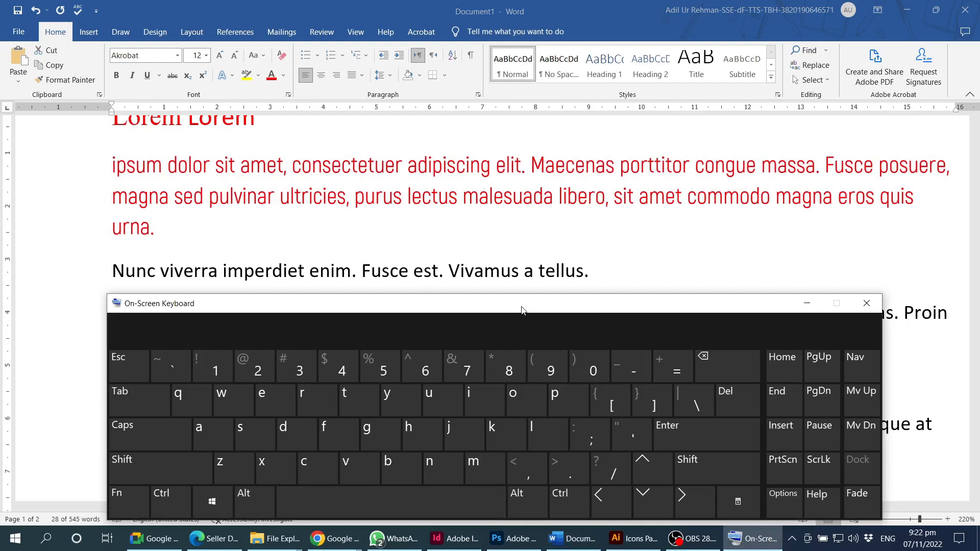
{"action": "triple_click", "coordinate": [458, 193]}
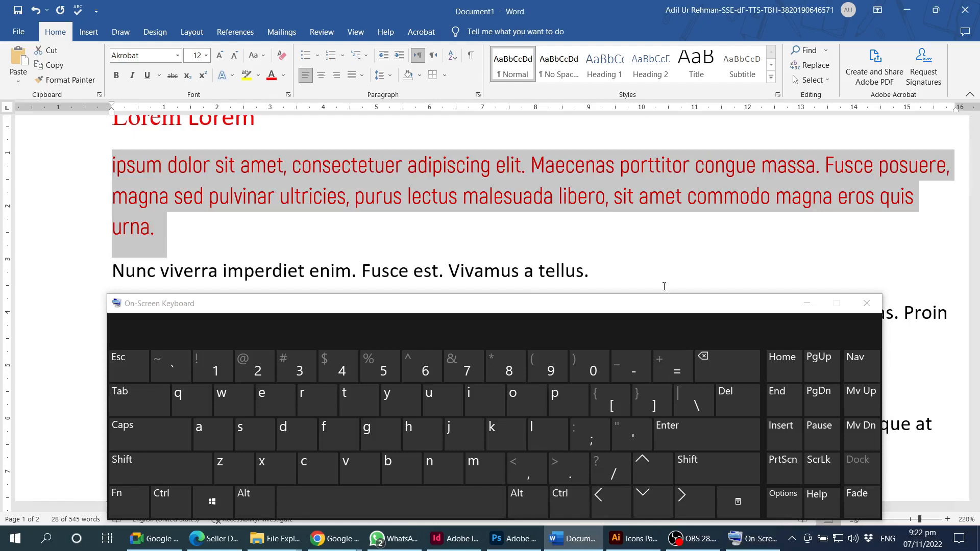
- Minimize the On-Screen Keyboard and open the Change Case (Aa) menu for the paragraph
{"action": "left_click", "coordinate": [805, 305]}
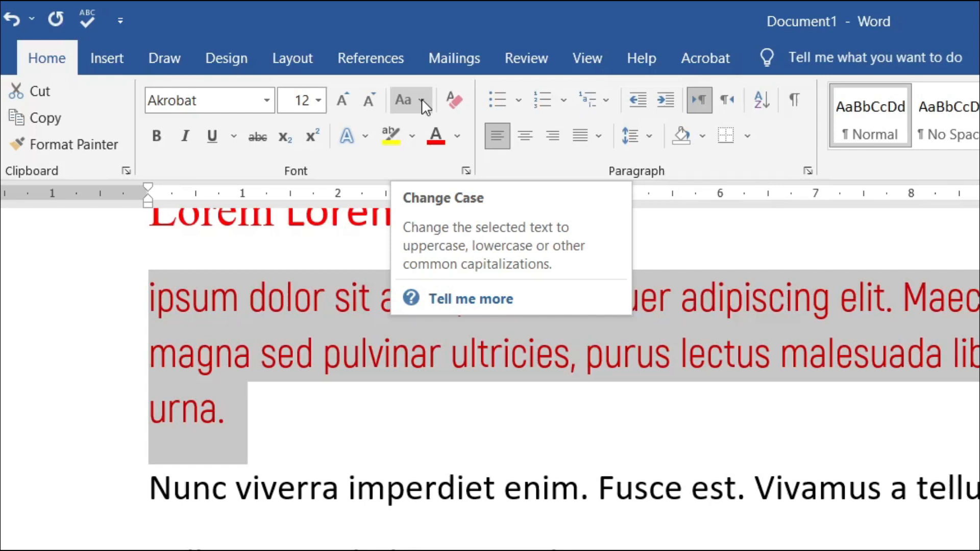
{"action": "left_click", "coordinate": [422, 99]}
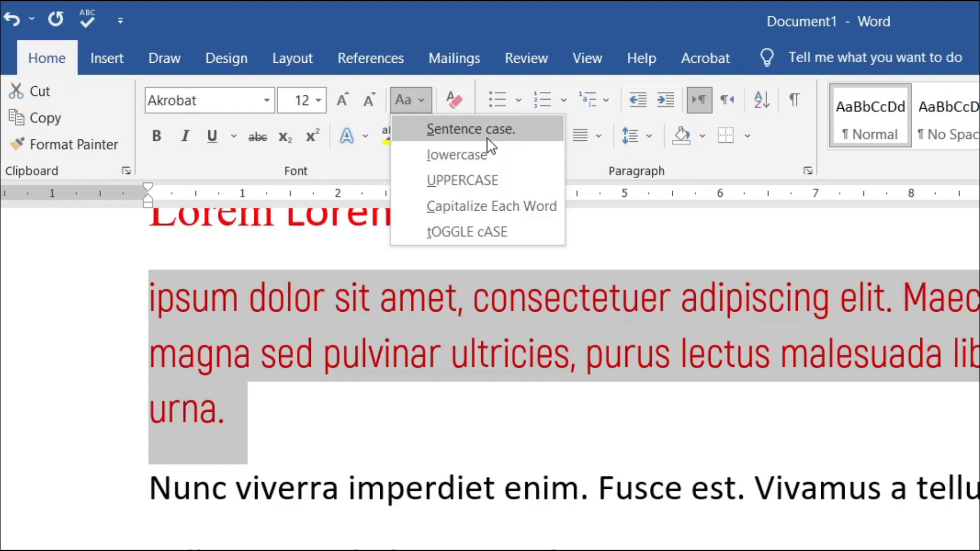
- Apply Sentence case, then tOGGLE cASE, and inspect the lowercase i, m and f sentence starts
{"action": "left_click", "coordinate": [488, 136]}
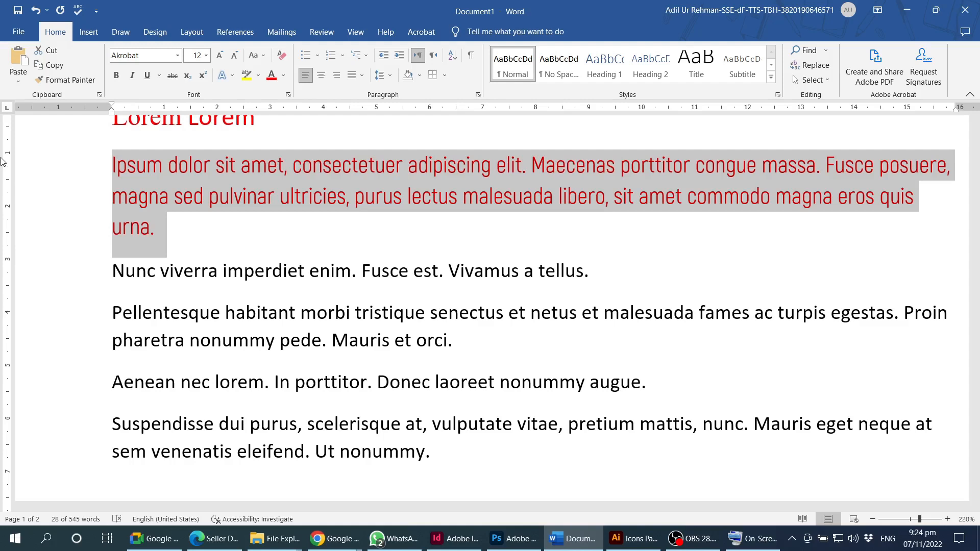
{"action": "left_click", "coordinate": [263, 56]}
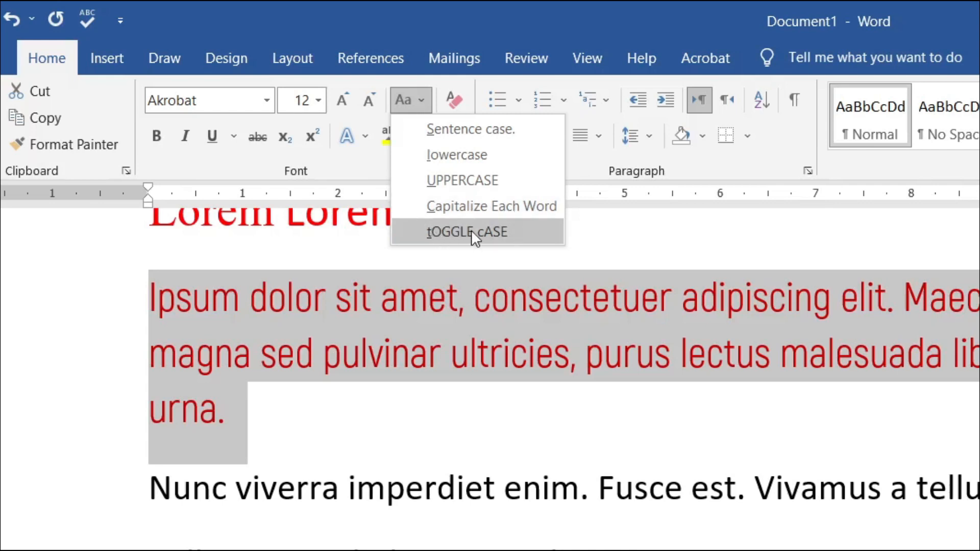
{"action": "left_click", "coordinate": [522, 231]}
{"action": "left_click", "coordinate": [164, 171]}
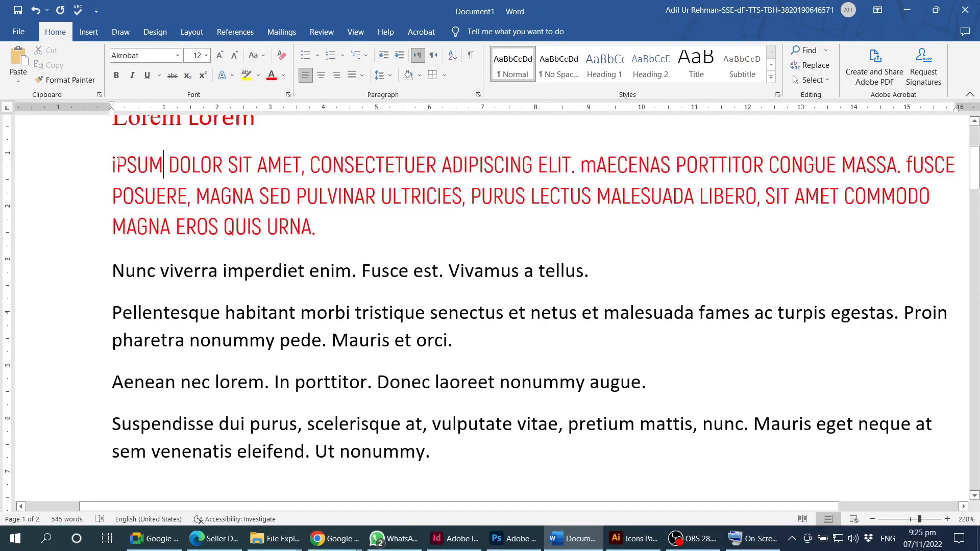
{"action": "left_click_drag", "start_coordinate": [117, 163], "coordinate": [112, 163]}
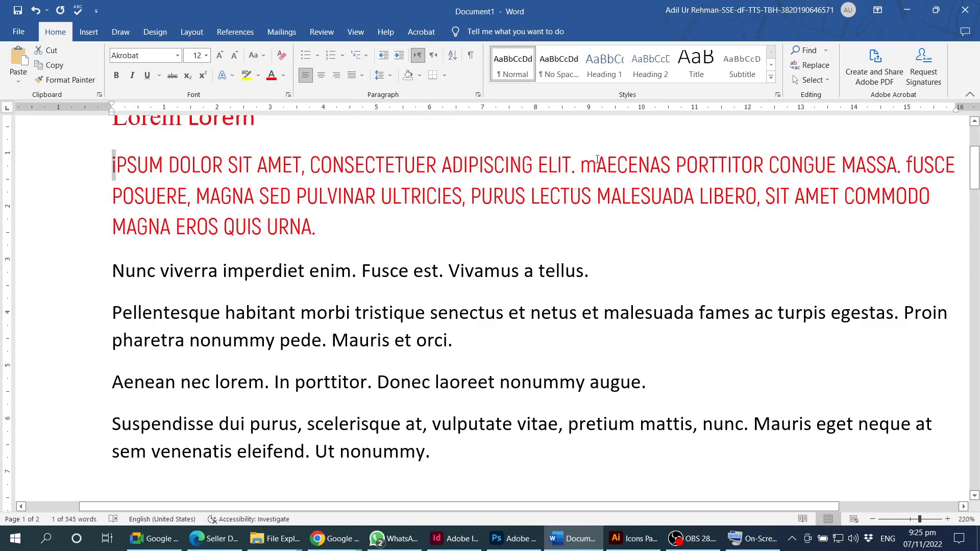
{"action": "left_click_drag", "start_coordinate": [598, 164], "coordinate": [581, 164]}
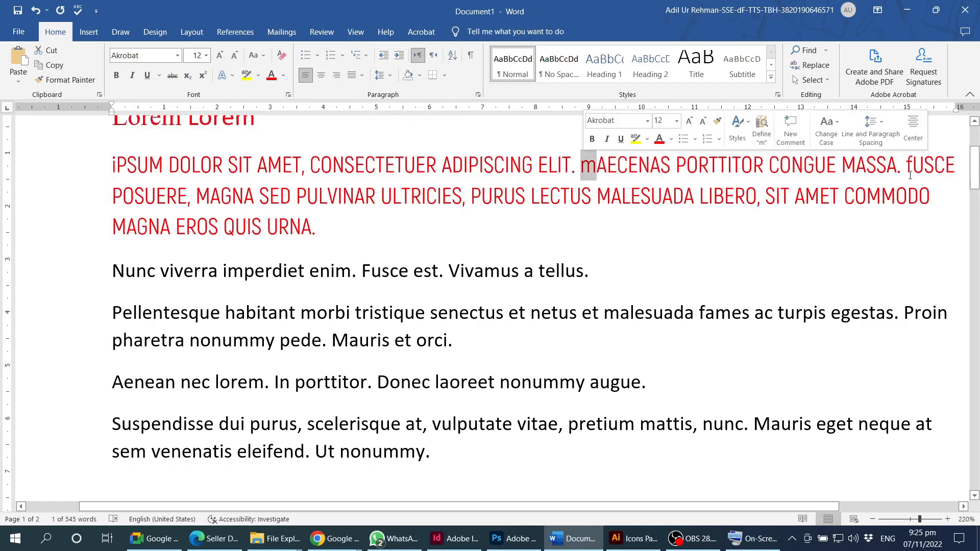
{"action": "left_click_drag", "start_coordinate": [913, 164], "coordinate": [906, 164]}
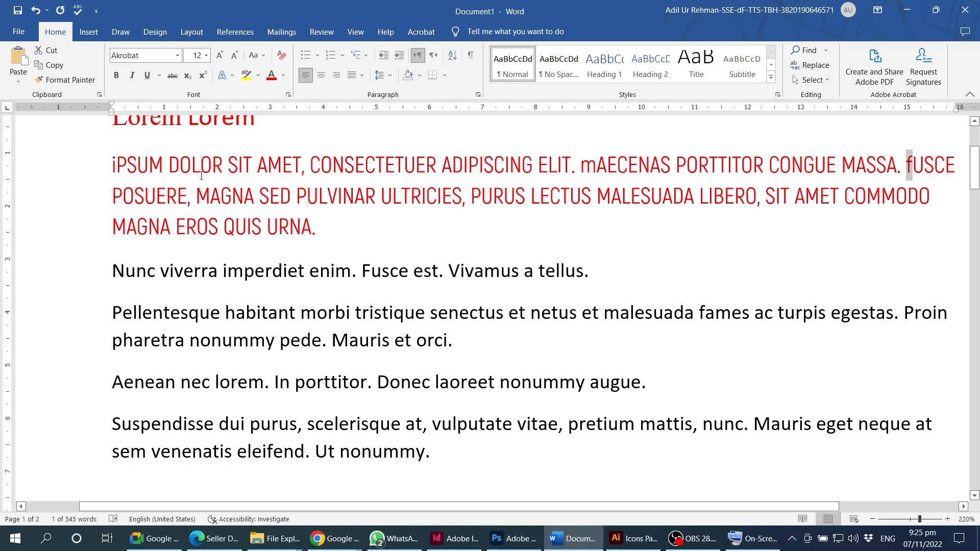
- Clear all formatting from the iPSUM paragraph, leaving plain black Calibri 11 pt text
{"action": "triple_click", "coordinate": [285, 170]}
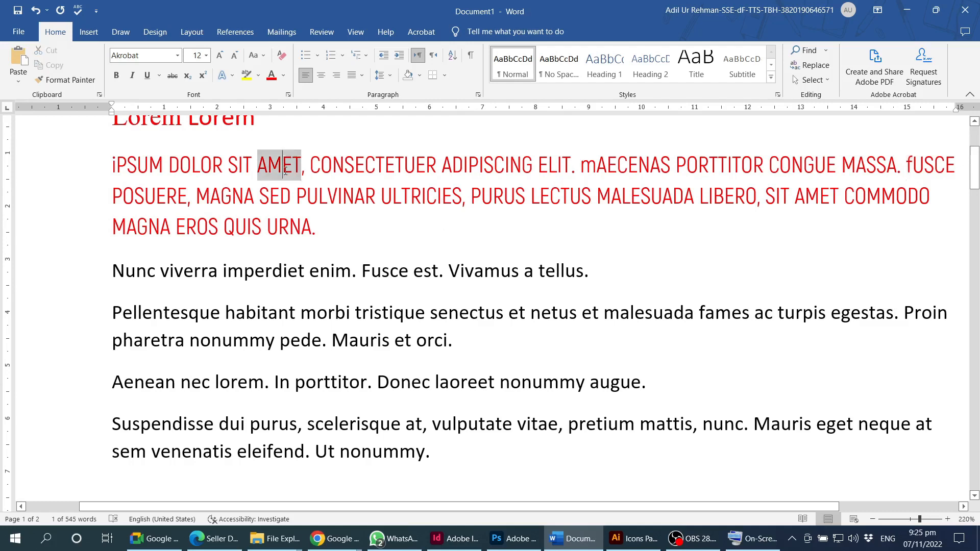
{"action": "left_click", "coordinate": [285, 56]}
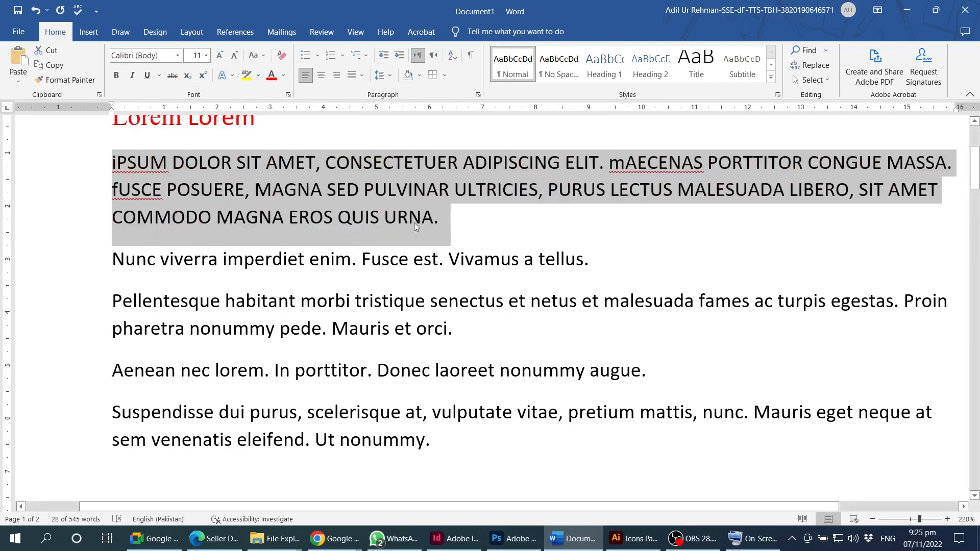
{"action": "scroll", "coordinate": [389, 247], "scroll_direction": "up", "scroll_amount": 2}
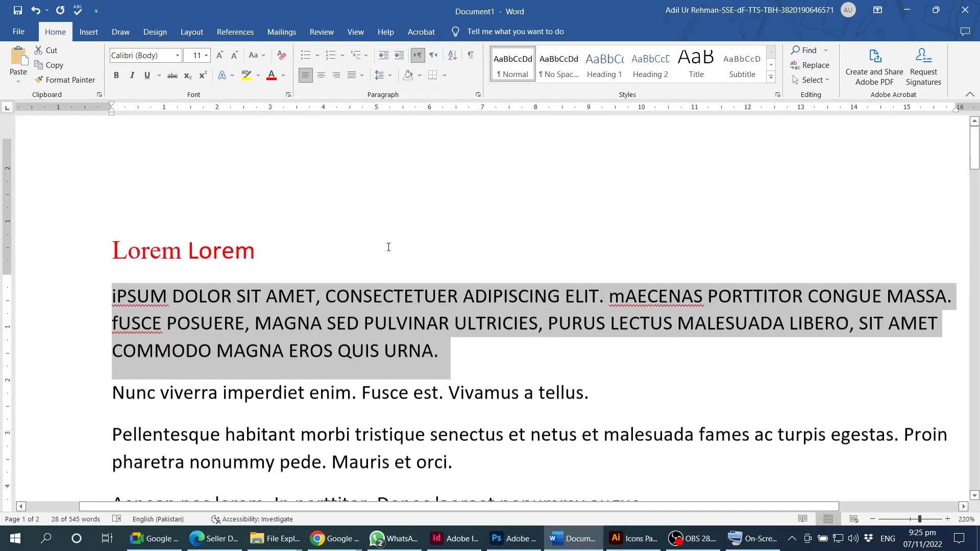
{"action": "scroll", "coordinate": [413, 373], "scroll_direction": "down", "scroll_amount": 2}
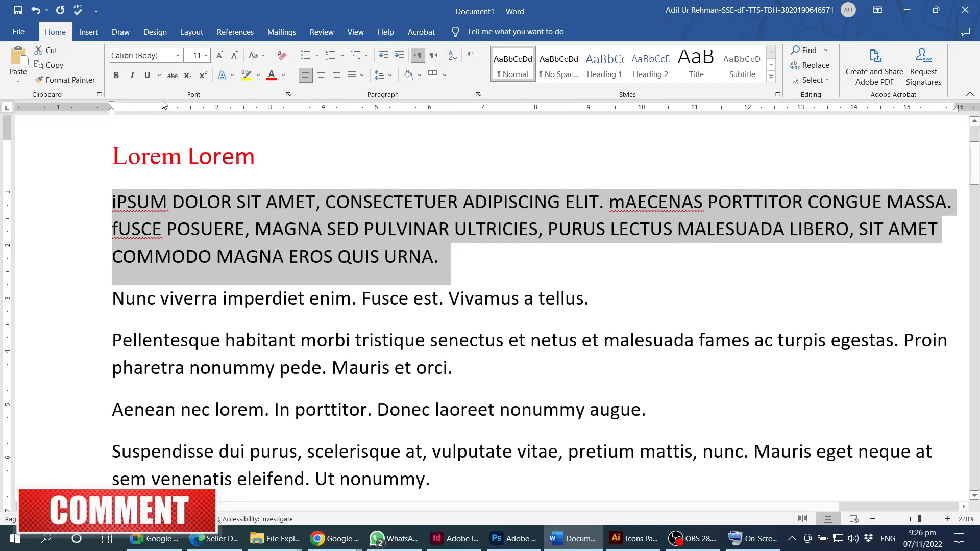
{"action": "scroll", "coordinate": [256, 265], "scroll_direction": "up", "scroll_amount": 1}
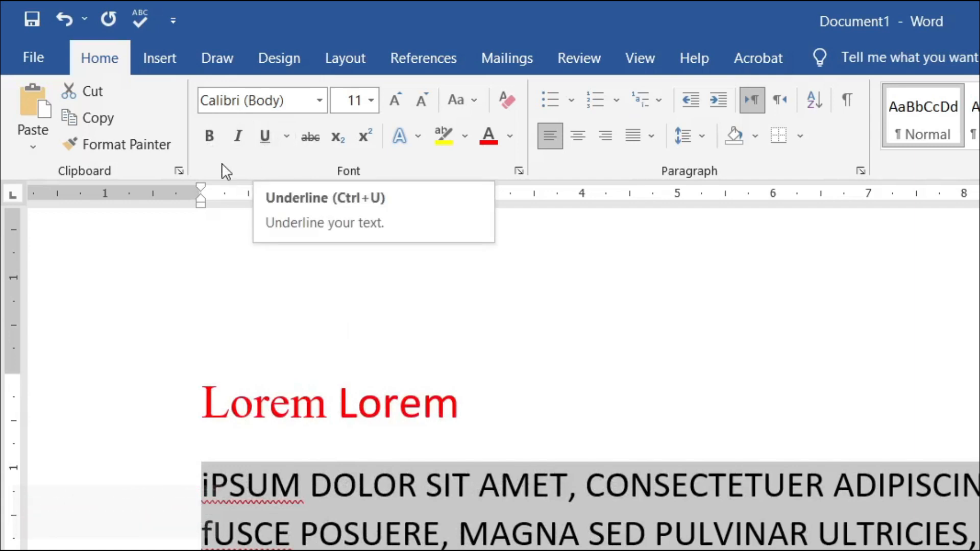
- Underline the first paragraph with a long-dash style in Blue, Accent 1 through the Font dialog
{"action": "left_click", "coordinate": [288, 136]}
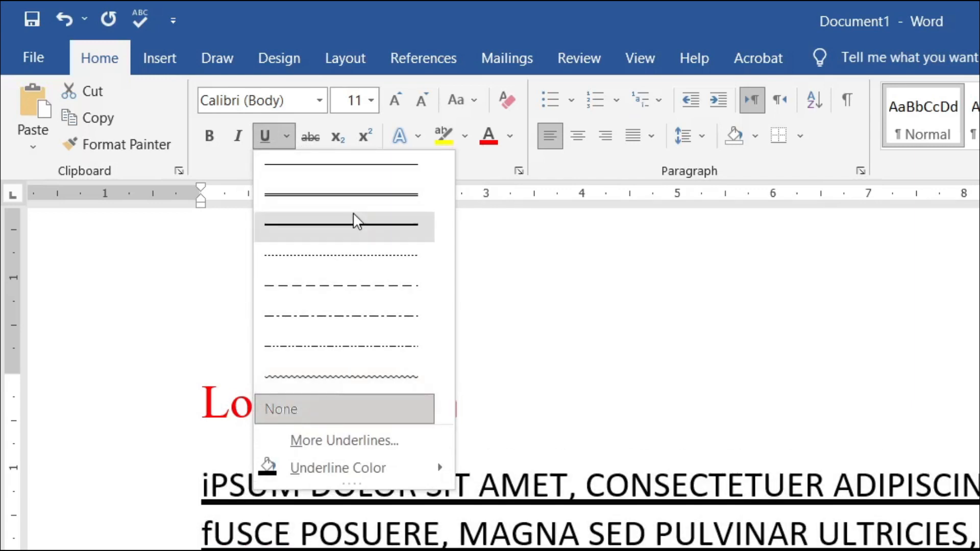
{"action": "left_click", "coordinate": [329, 449]}
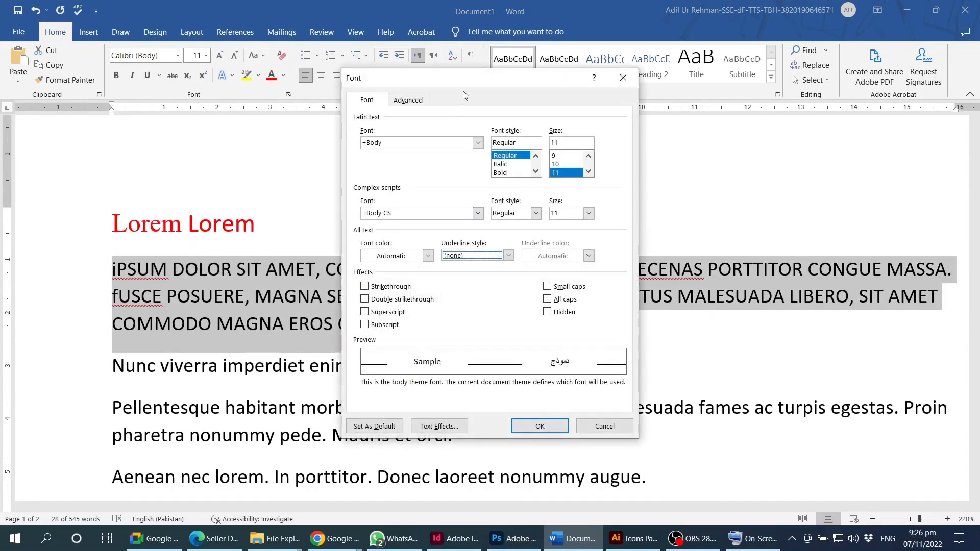
{"action": "left_click_drag", "start_coordinate": [489, 78], "coordinate": [429, 79]}
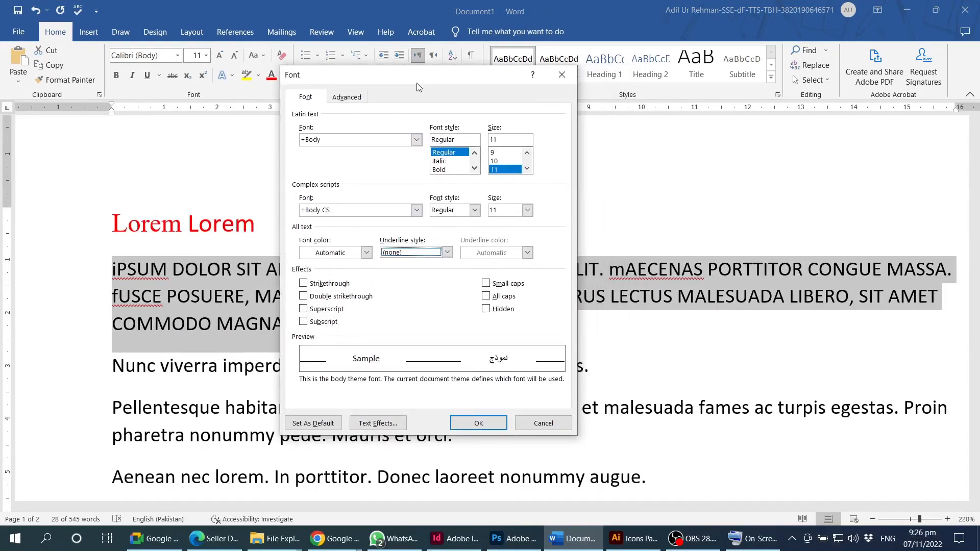
{"action": "left_click", "coordinate": [447, 252]}
{"action": "mouse_move", "coordinate": [449, 280]}
{"action": "left_mouse_down"}
{"action": "mouse_move", "coordinate": [463, 357]}
{"action": "mouse_move", "coordinate": [500, 398]}
{"action": "left_mouse_up"}
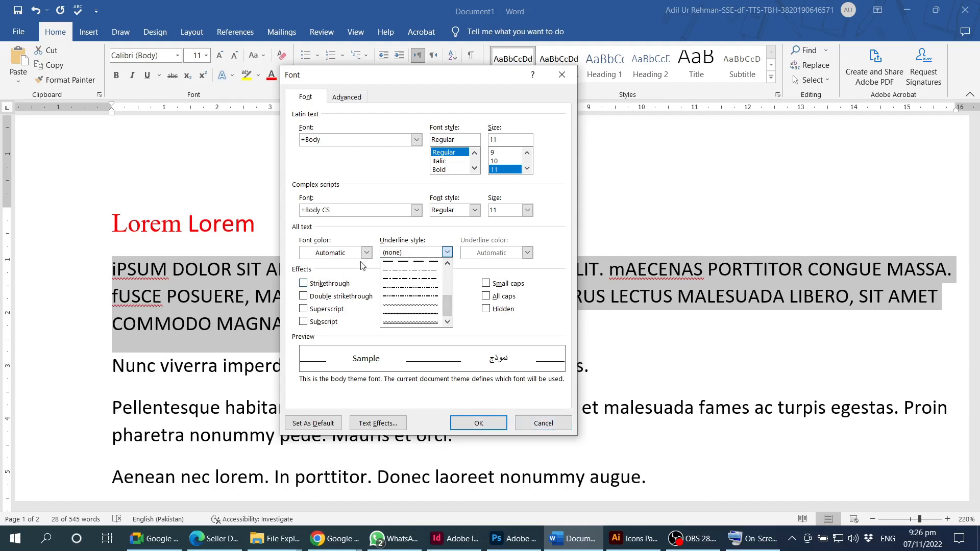
{"action": "left_click", "coordinate": [415, 262]}
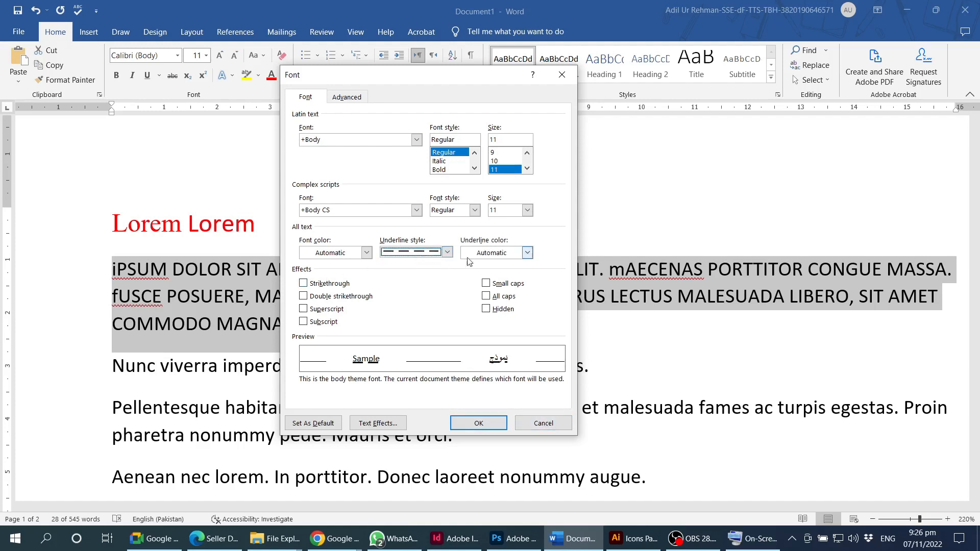
{"action": "left_click", "coordinate": [528, 253]}
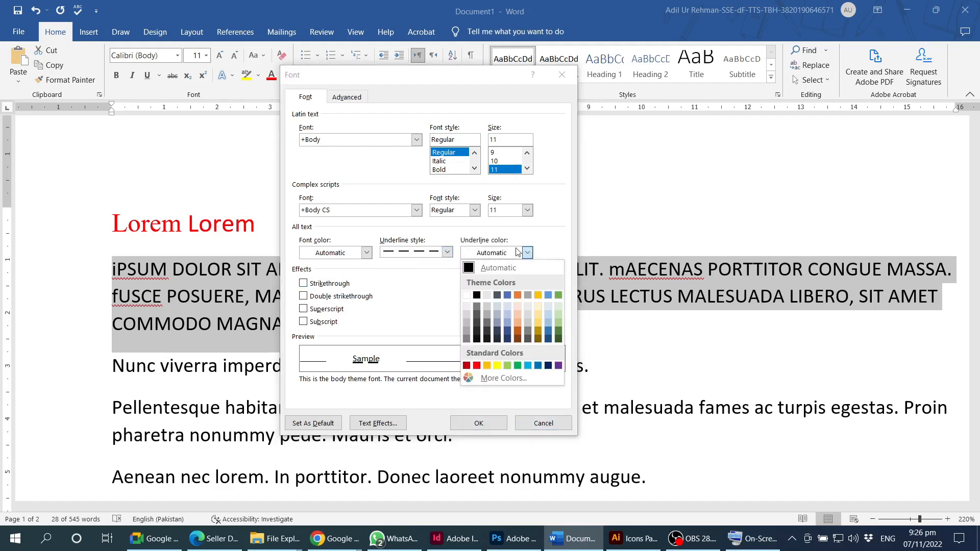
{"action": "left_click", "coordinate": [504, 296]}
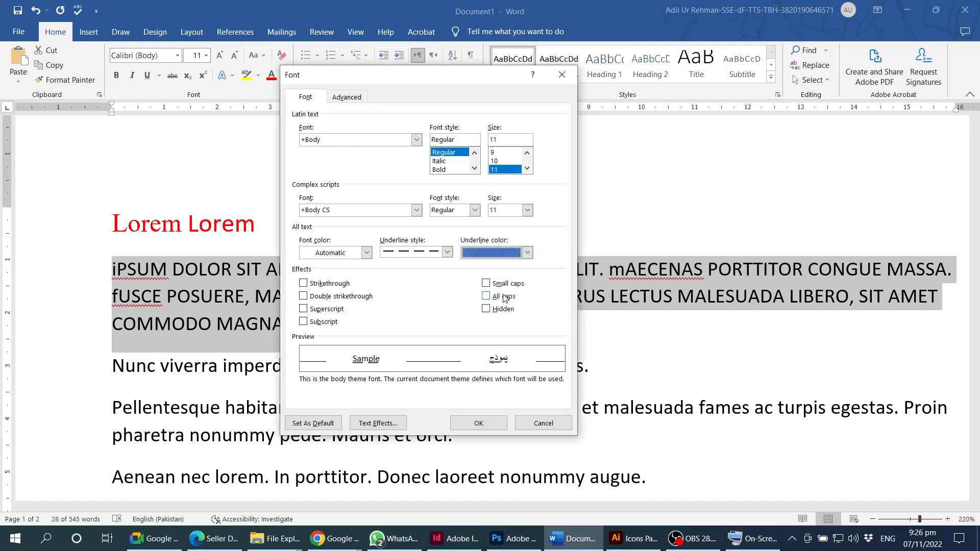
{"action": "left_click", "coordinate": [490, 427]}
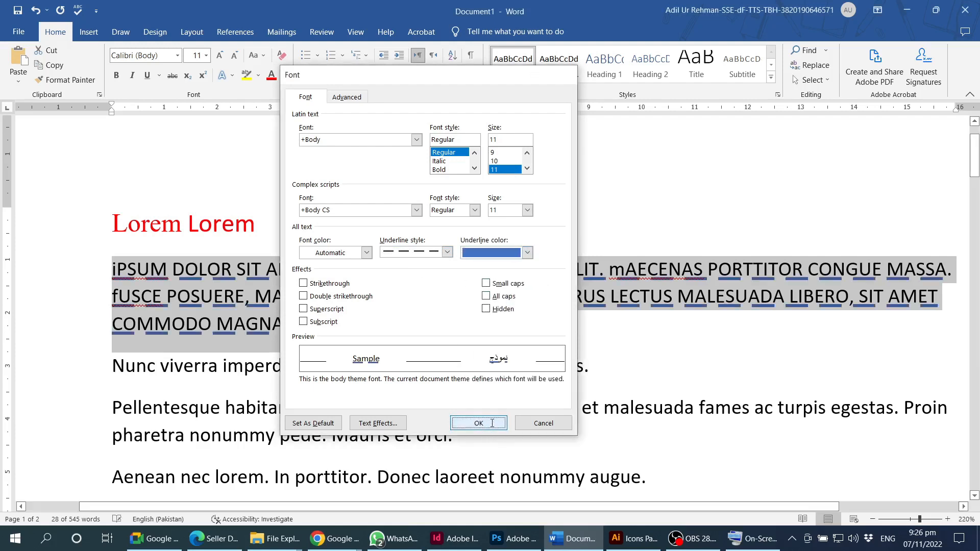
{"action": "left_click", "coordinate": [345, 292]}
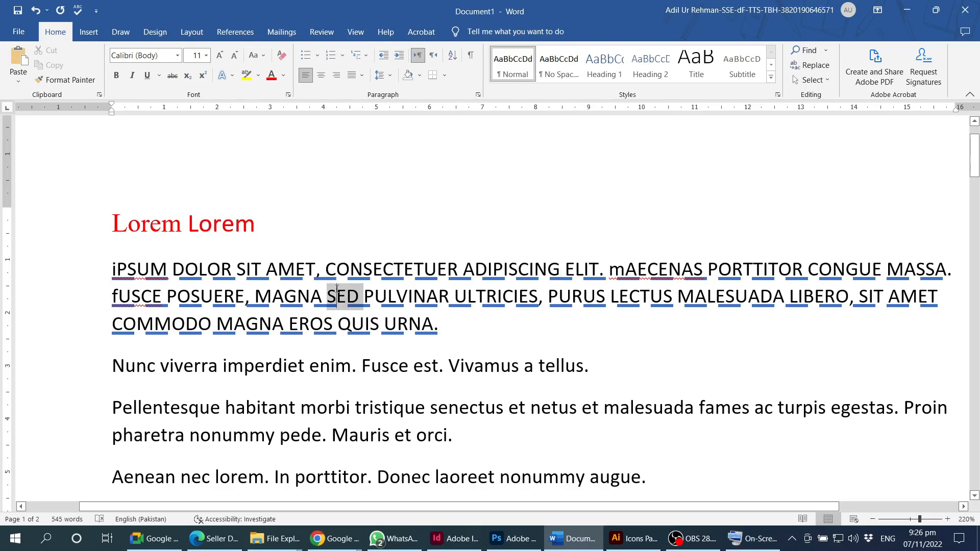
- Apply strikethrough to the word 'imperdiet' in the Nunc viverra paragraph
{"action": "triple_click", "coordinate": [334, 295]}
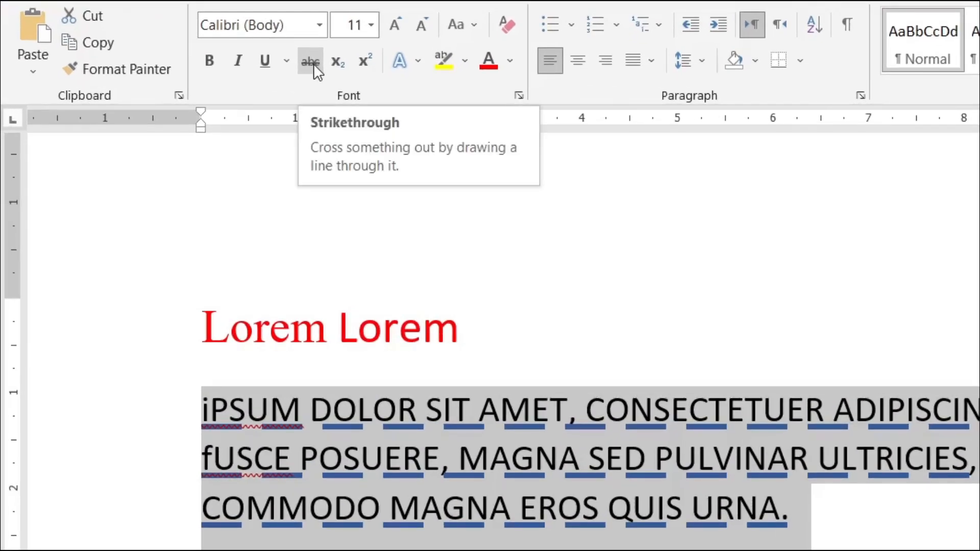
{"action": "scroll", "coordinate": [490, 358], "scroll_direction": "down", "scroll_amount": 2}
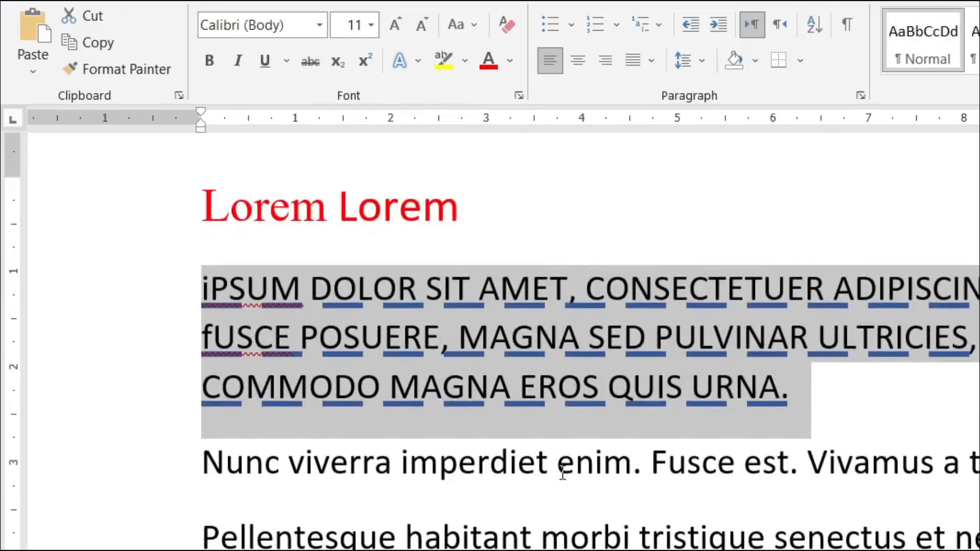
{"action": "double_click", "coordinate": [458, 462]}
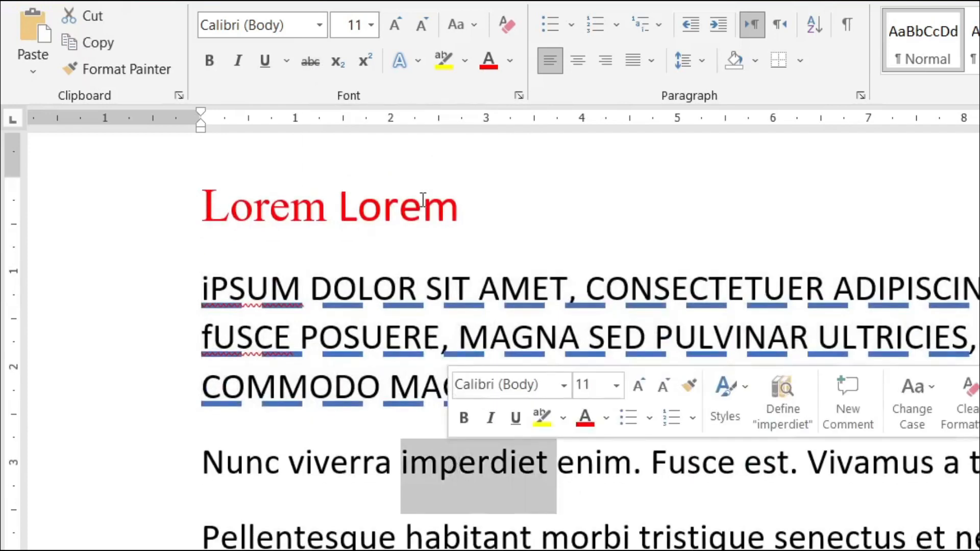
{"action": "left_click", "coordinate": [310, 61]}
{"action": "left_click", "coordinate": [480, 483]}
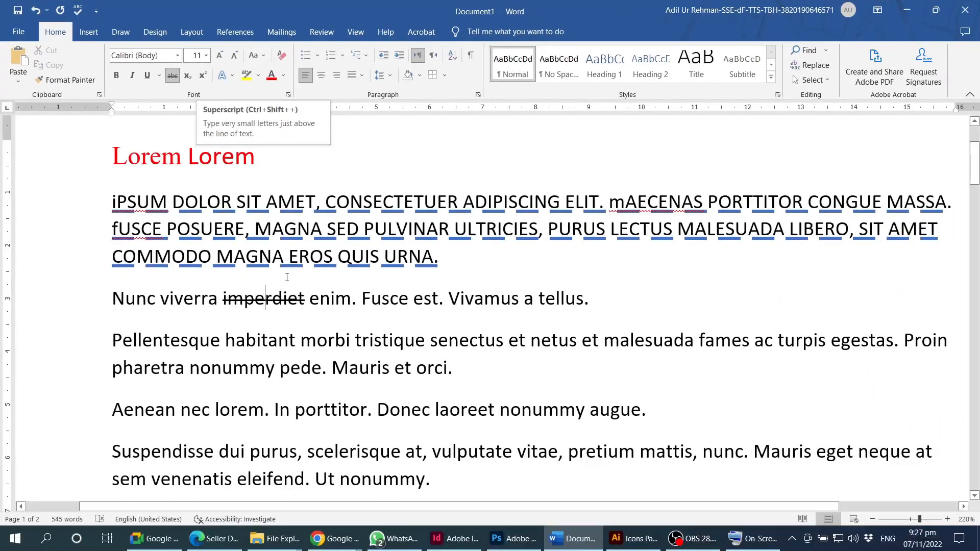
- Type x2+y2+z2 on a new line after the last paragraph, undoing the auto-capitalised X
{"action": "scroll", "coordinate": [568, 549], "scroll_direction": "down", "scroll_amount": 15}
{"action": "scroll", "coordinate": [284, 329], "scroll_direction": "down", "scroll_amount": 5}
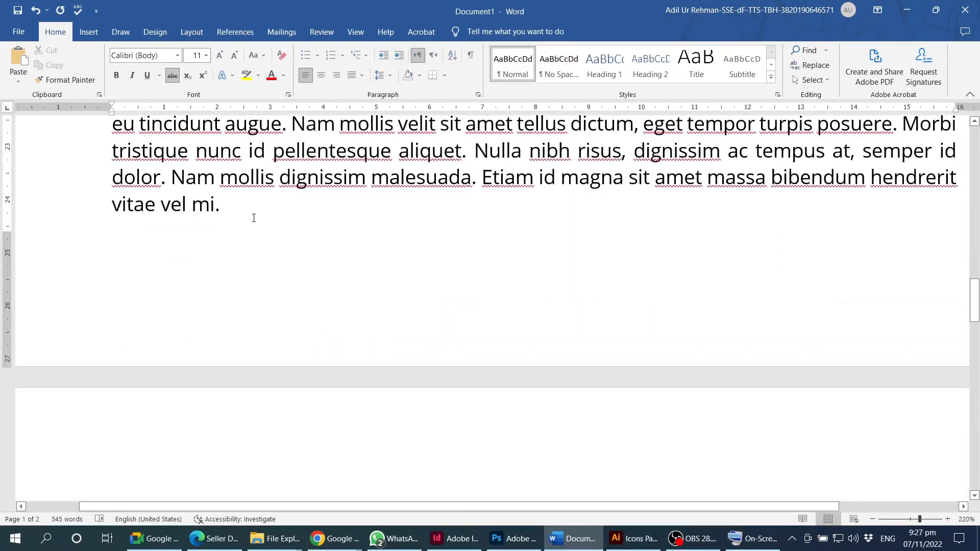
{"action": "left_click", "coordinate": [254, 217]}
{"action": "scroll", "coordinate": [265, 300], "scroll_direction": "down", "scroll_amount": 5}
{"action": "scroll", "coordinate": [294, 361], "scroll_direction": "down", "scroll_amount": 10}
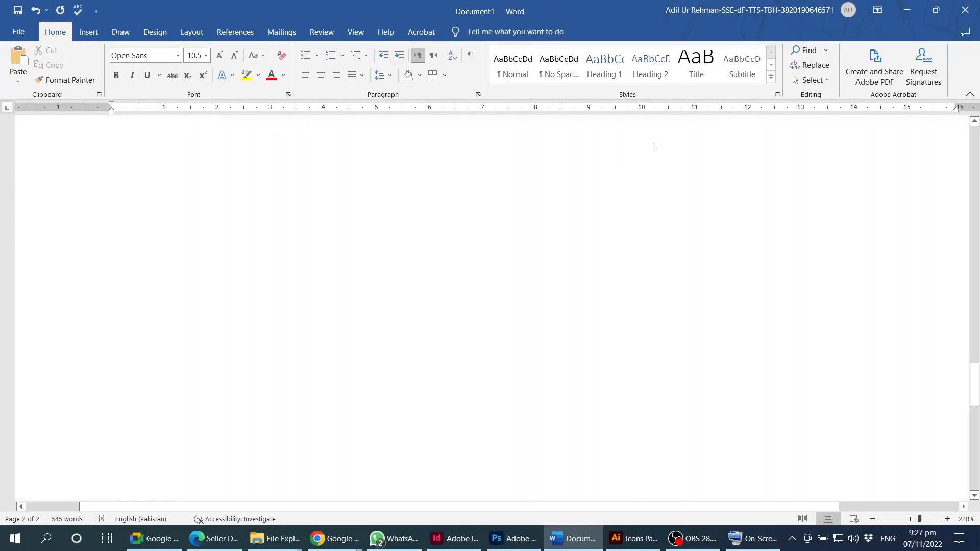
{"action": "scroll", "coordinate": [652, 254], "scroll_direction": "up", "scroll_amount": 3}
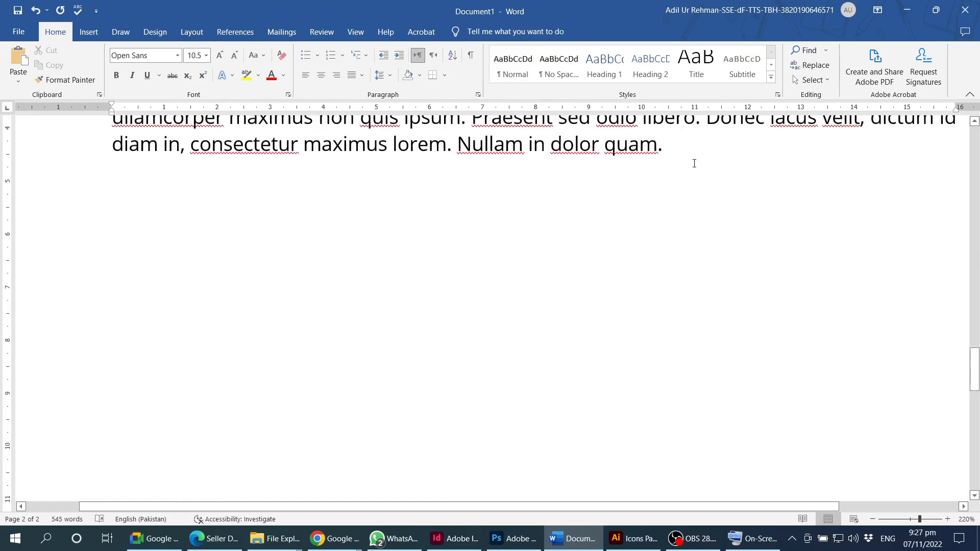
{"action": "key", "text": "Return"}
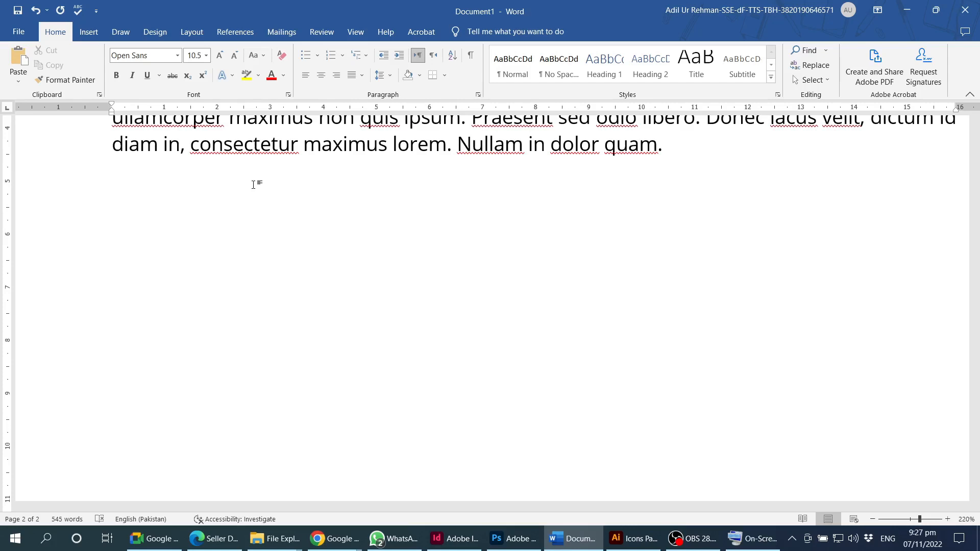
{"action": "type", "text": "X2+y2"}
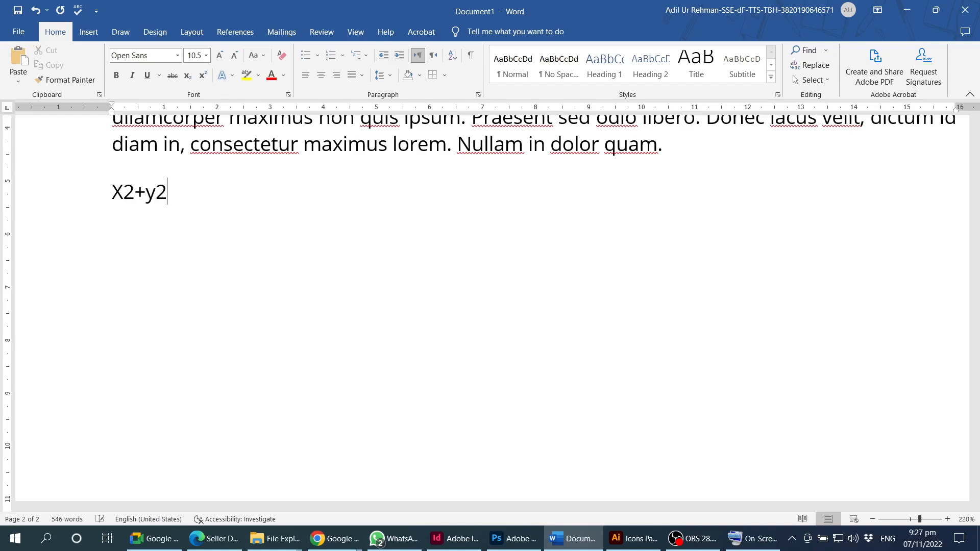
{"action": "type", "text": "+z2"}
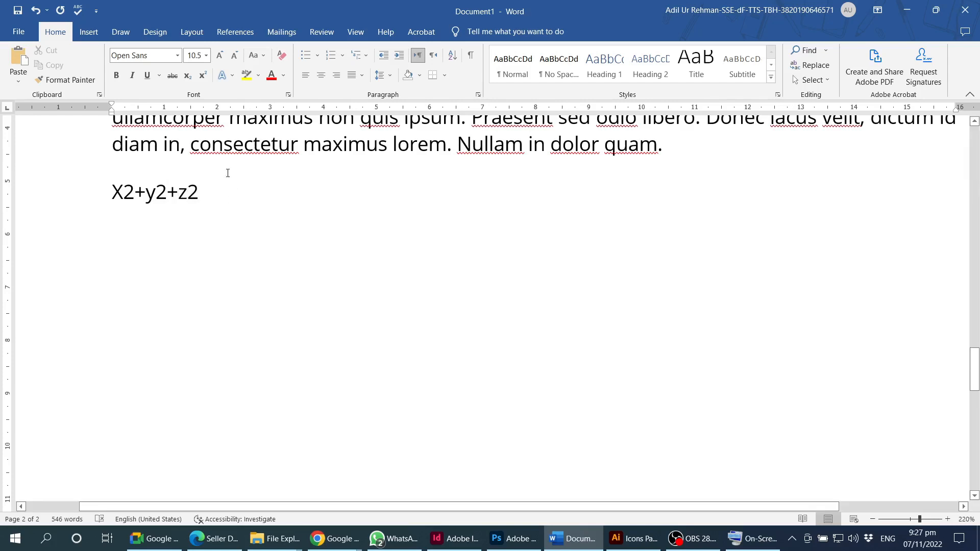
{"action": "left_click", "coordinate": [121, 206]}
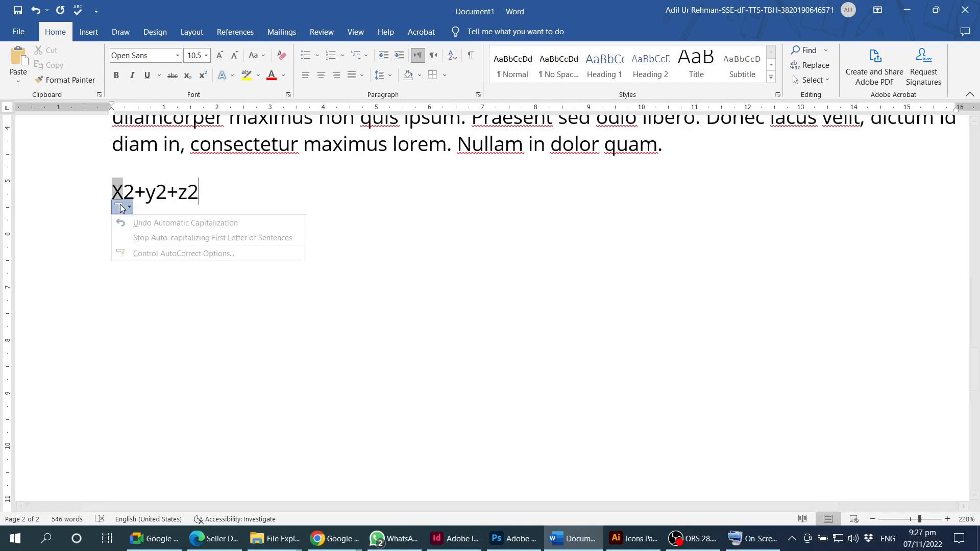
{"action": "left_click", "coordinate": [141, 226]}
- Superscript the 2 after x, y and z, then start a new line below the equation
{"action": "left_click_drag", "start_coordinate": [122, 192], "coordinate": [132, 189]}
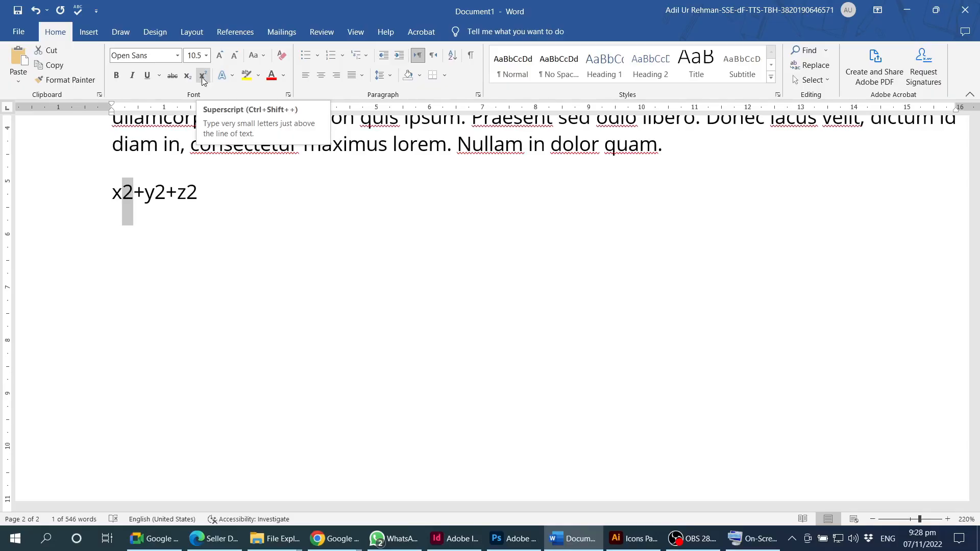
{"action": "left_click", "coordinate": [203, 77]}
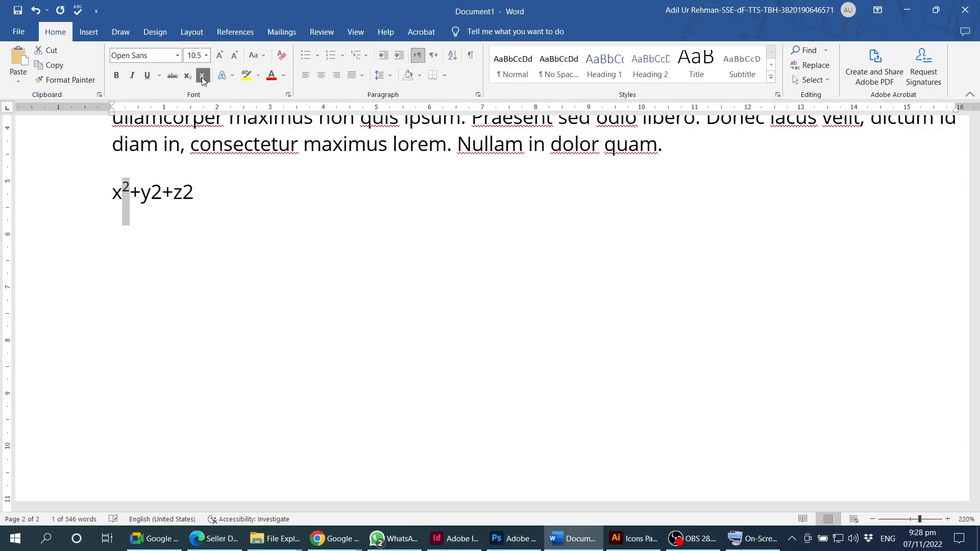
{"action": "left_click", "coordinate": [131, 191]}
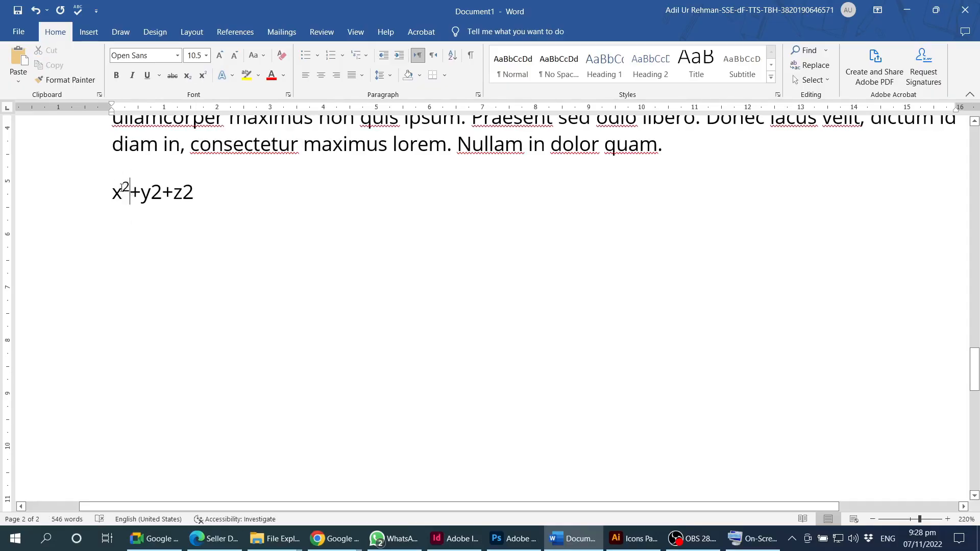
{"action": "left_click_drag", "start_coordinate": [131, 183], "coordinate": [122, 185]}
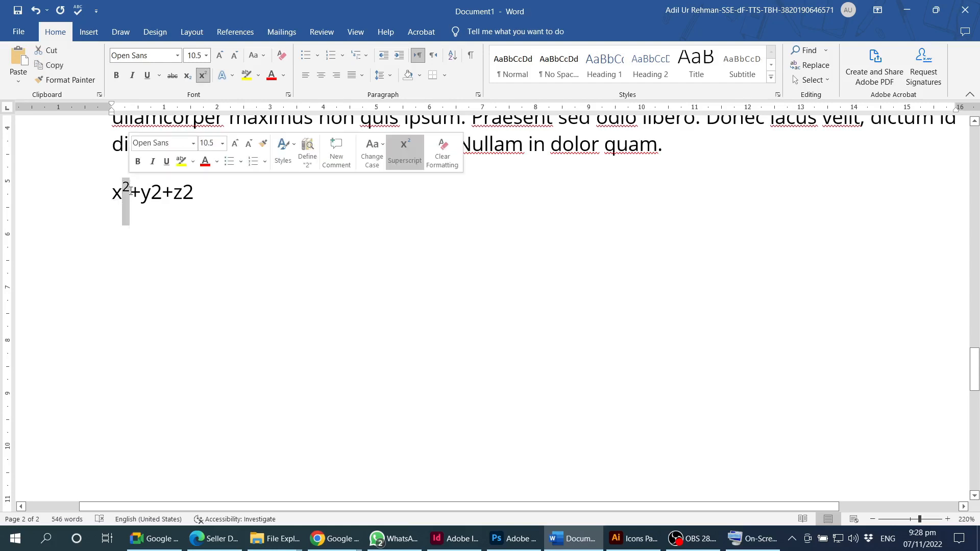
{"action": "left_click", "coordinate": [156, 321]}
{"action": "left_click", "coordinate": [206, 194]}
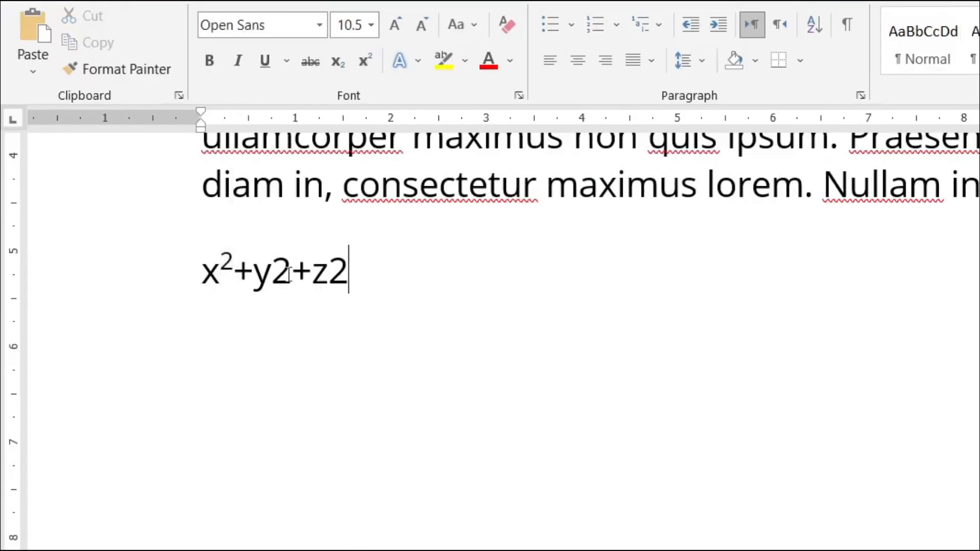
{"action": "left_click", "coordinate": [153, 193]}
{"action": "key", "text": "shift+Right"}
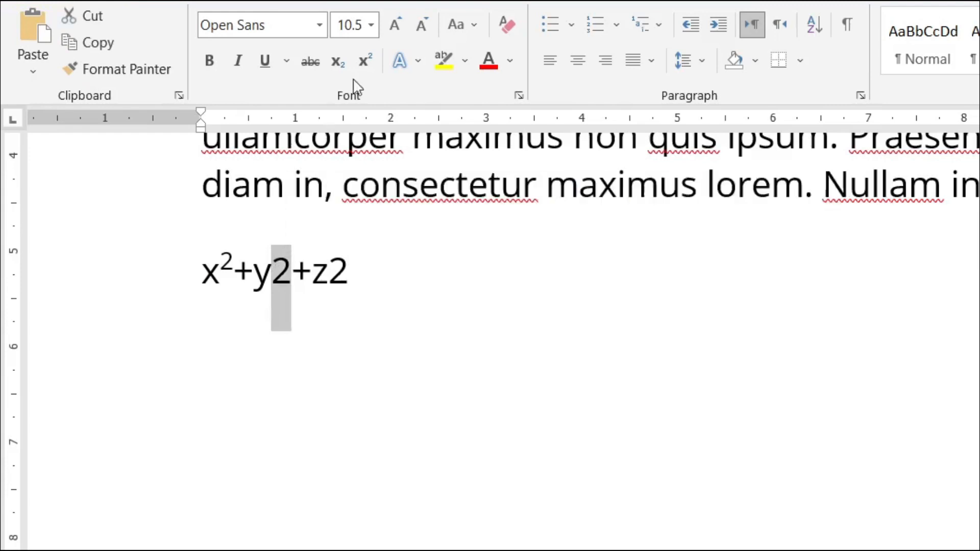
{"action": "left_click", "coordinate": [366, 61]}
{"action": "left_click_drag", "start_coordinate": [343, 263], "coordinate": [323, 263]}
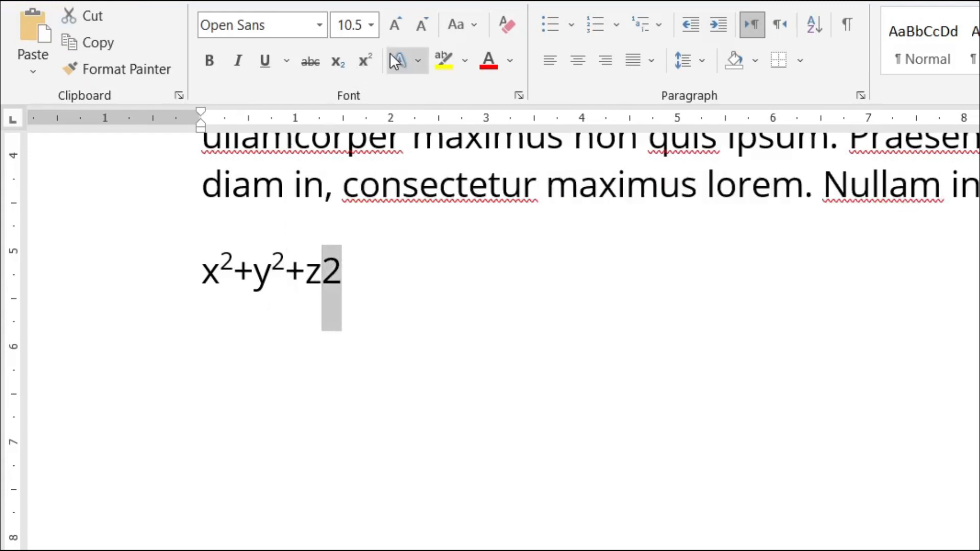
{"action": "left_click", "coordinate": [365, 61]}
{"action": "left_click", "coordinate": [366, 262]}
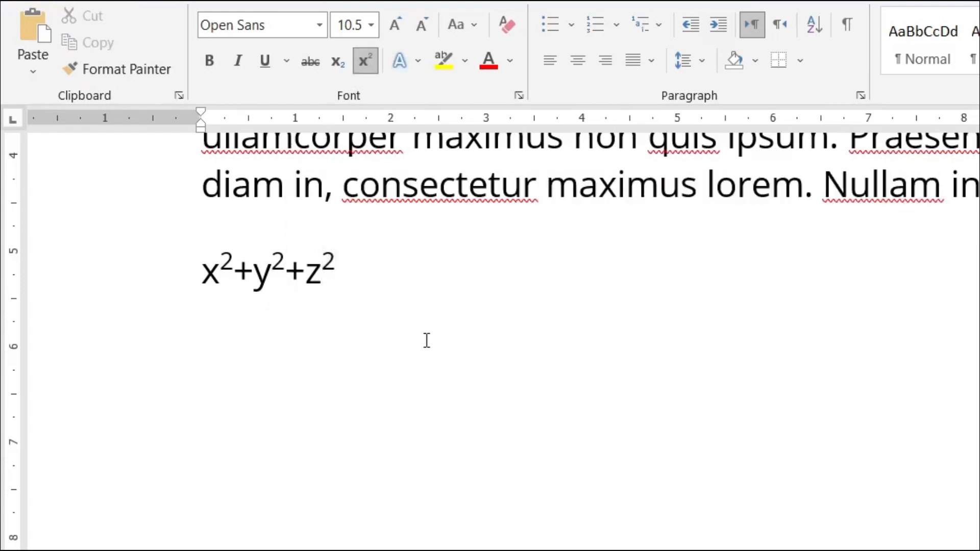
{"action": "key", "text": "Return"}
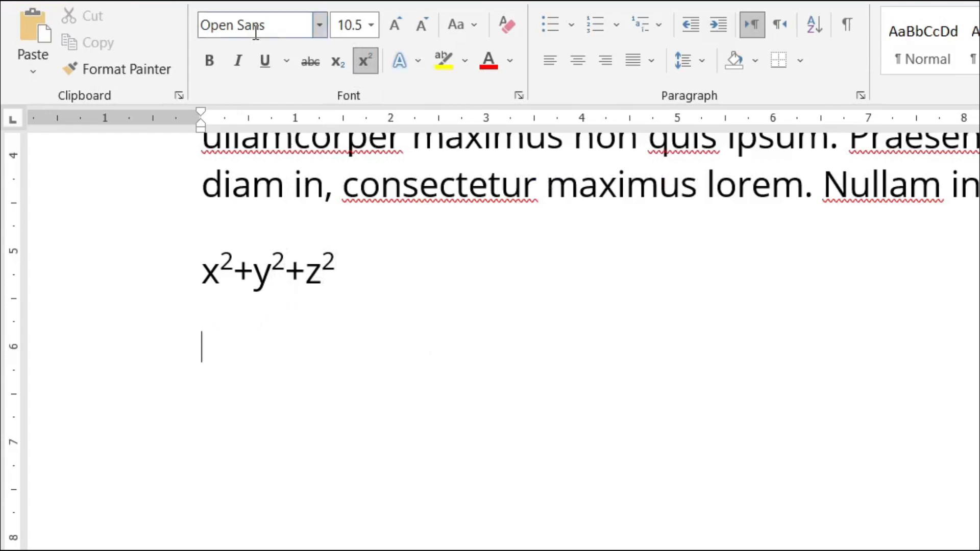
{"action": "left_click", "coordinate": [367, 61]}
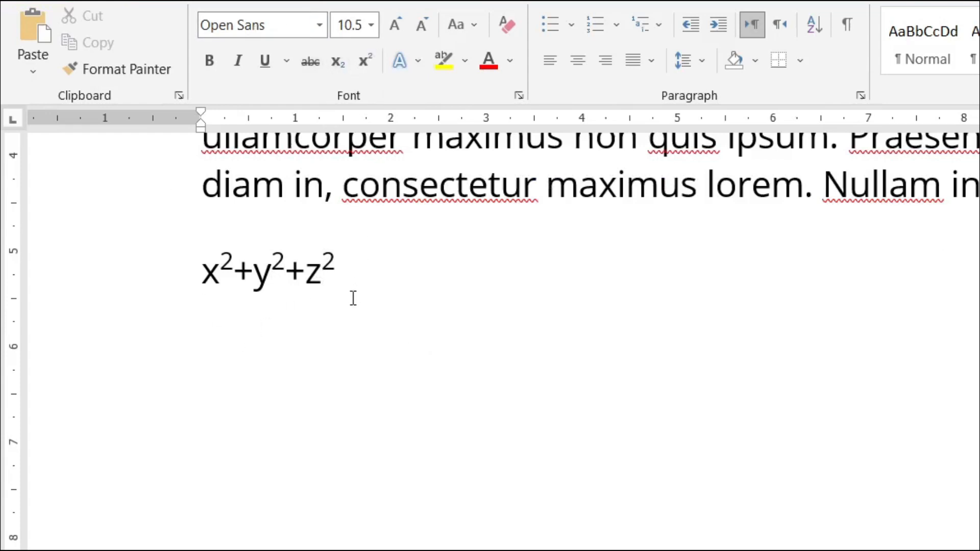
{"action": "type", "text": "H2"}
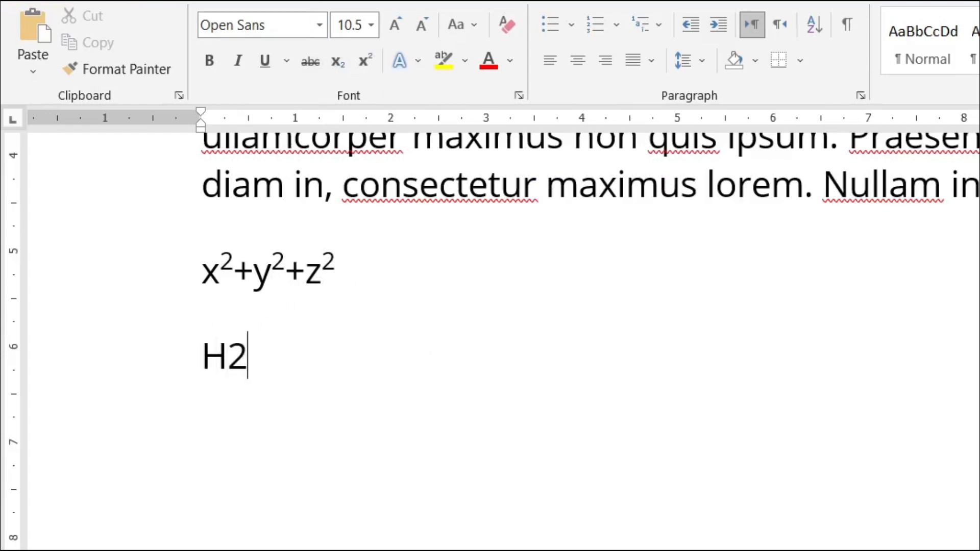
{"action": "type", "text": "o"}
{"action": "key", "text": "BackSpace"}
{"action": "type", "text": "O"}
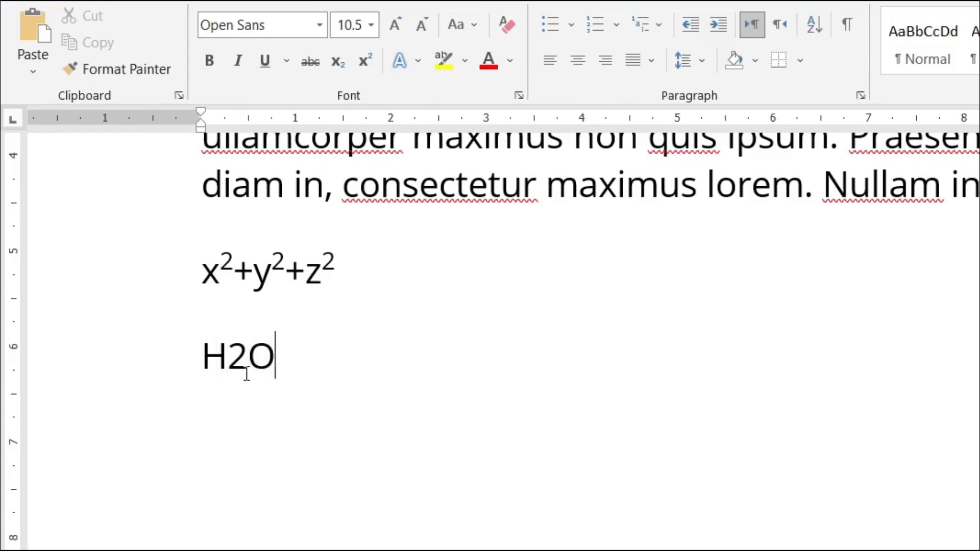
{"action": "left_click_drag", "start_coordinate": [249, 370], "coordinate": [229, 375]}
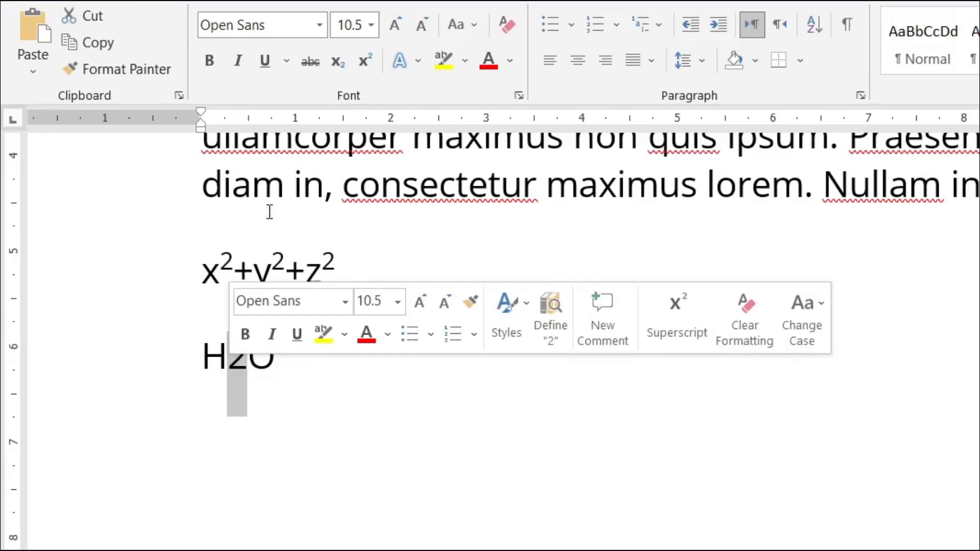
{"action": "left_click", "coordinate": [339, 66]}
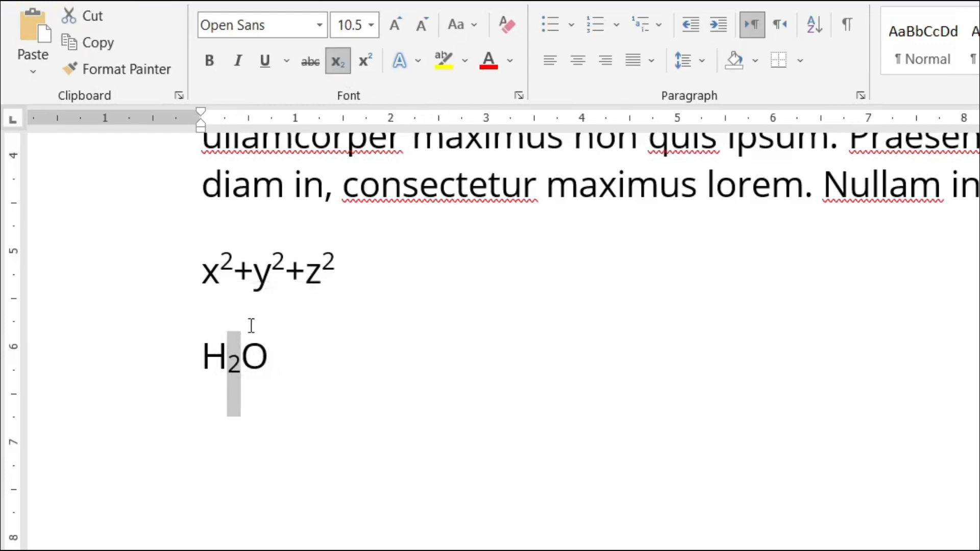
{"action": "left_click", "coordinate": [302, 343]}
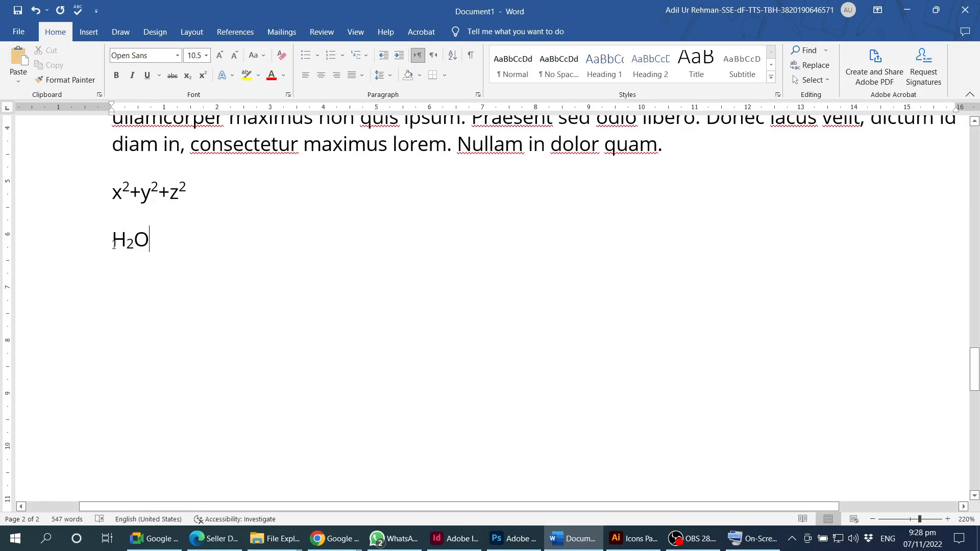
{"action": "left_click_drag", "start_coordinate": [114, 244], "coordinate": [204, 250]}
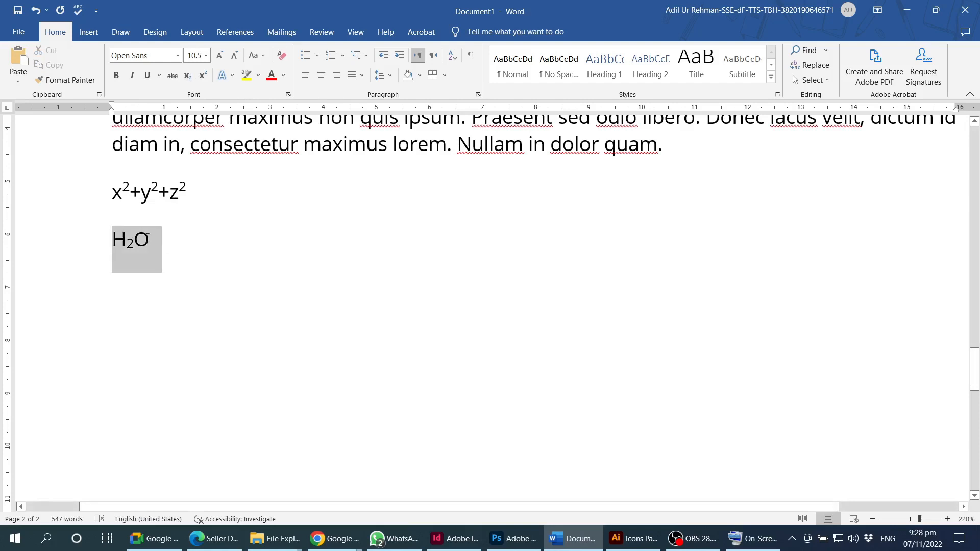
{"action": "left_click", "coordinate": [207, 252]}
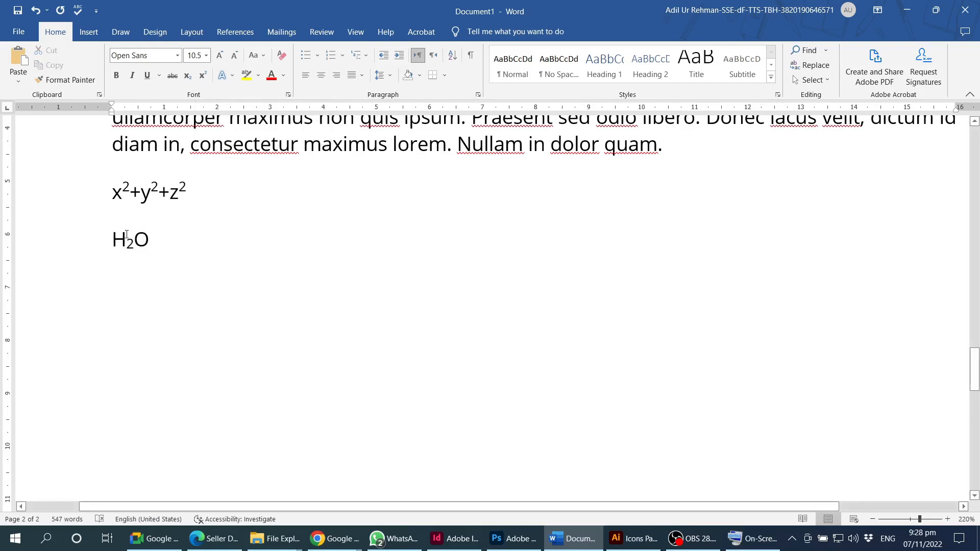
{"action": "left_click", "coordinate": [130, 191]}
{"action": "left_click_drag", "start_coordinate": [131, 185], "coordinate": [124, 172]}
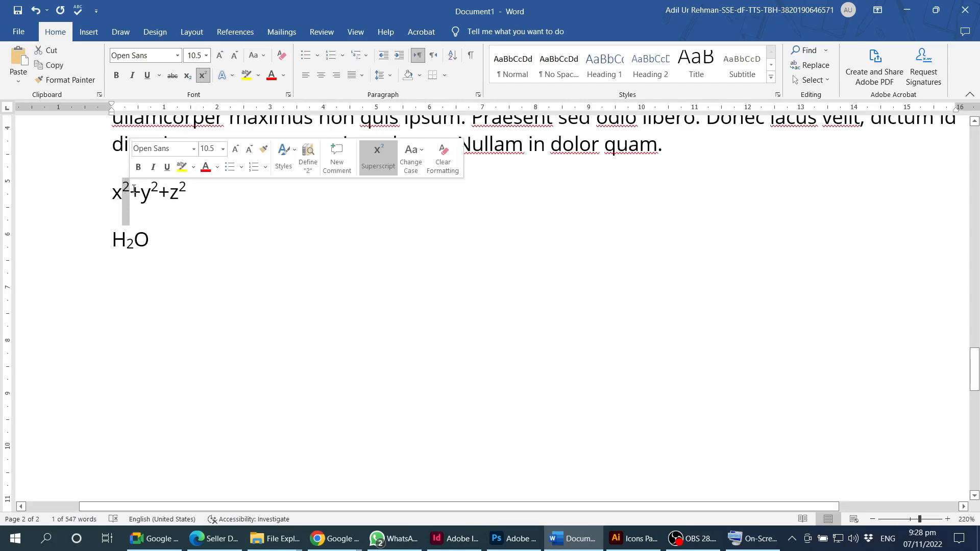
{"action": "left_click", "coordinate": [113, 197]}
{"action": "left_click", "coordinate": [198, 193]}
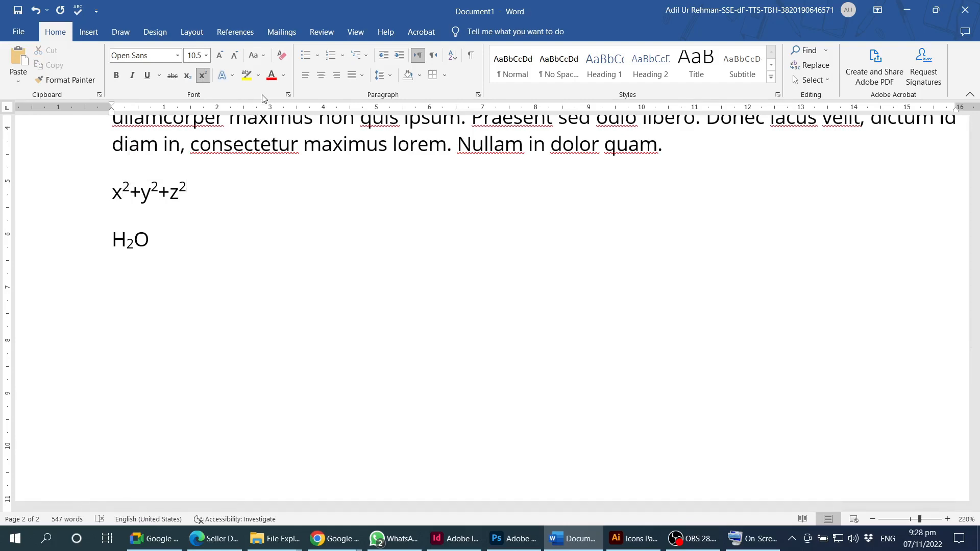
{"action": "scroll", "coordinate": [207, 234], "scroll_direction": "up", "scroll_amount": 1}
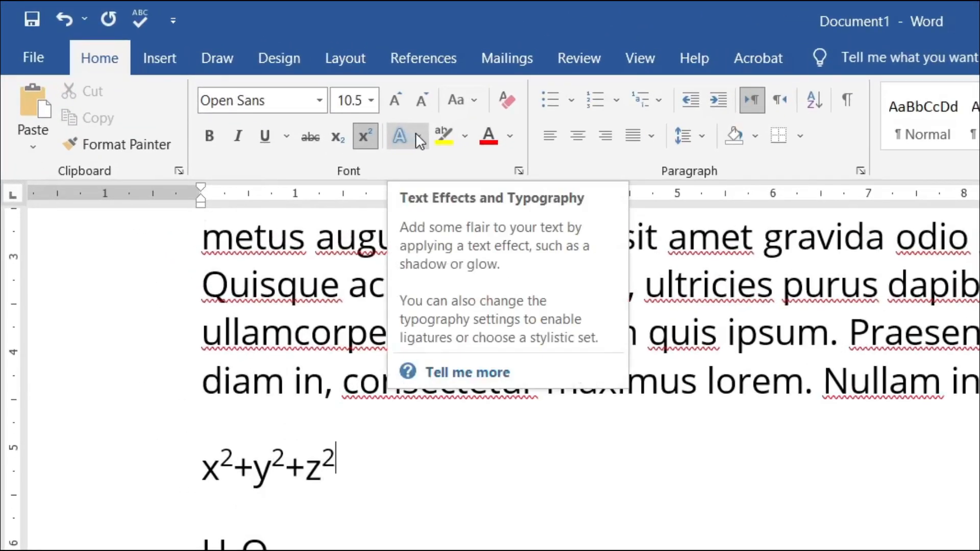
- Apply the blue outlined text effect to the whole Donec egestas paragraph
{"action": "left_click", "coordinate": [418, 134]}
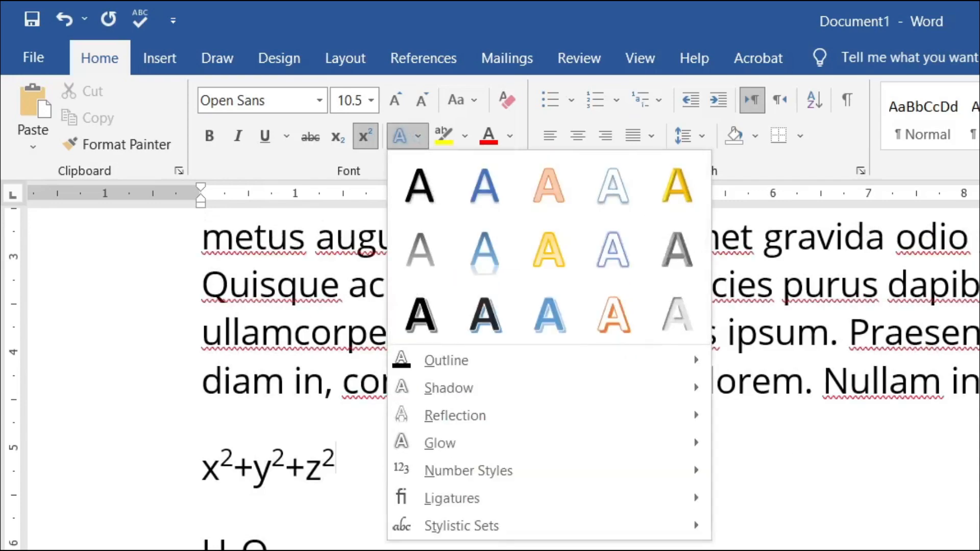
{"action": "scroll", "coordinate": [923, 514], "scroll_direction": "up", "scroll_amount": 9}
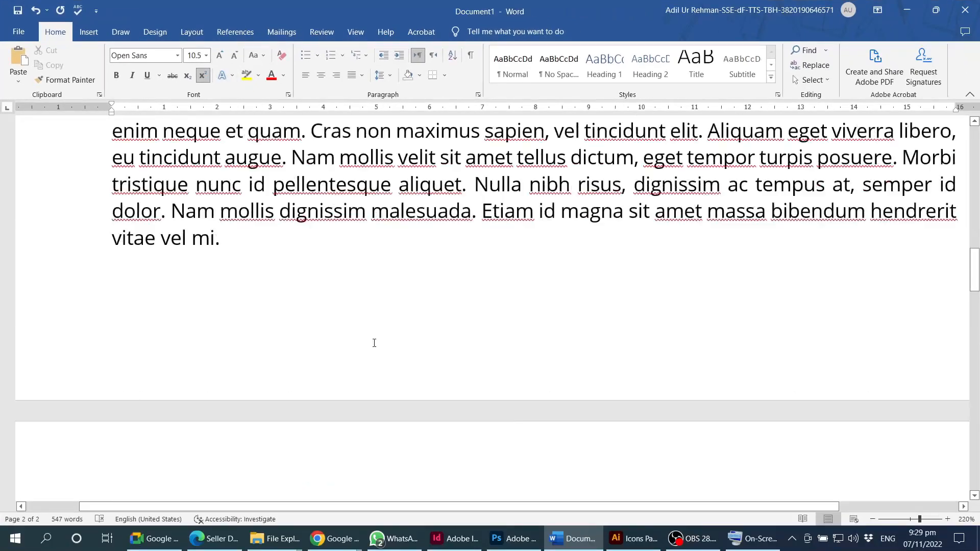
{"action": "scroll", "coordinate": [374, 343], "scroll_direction": "up", "scroll_amount": 5}
{"action": "scroll", "coordinate": [383, 307], "scroll_direction": "down", "scroll_amount": 4}
{"action": "triple_click", "coordinate": [393, 262]}
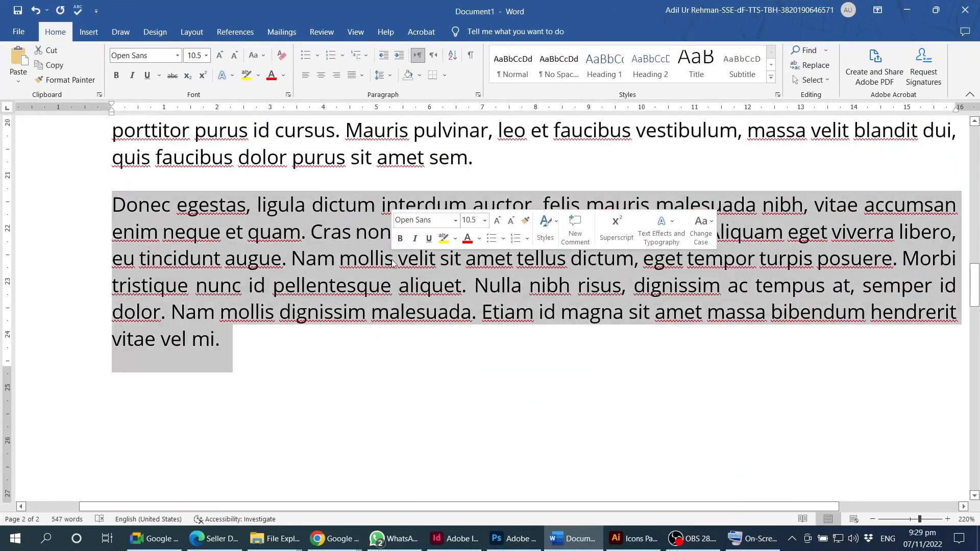
{"action": "left_click", "coordinate": [234, 77]}
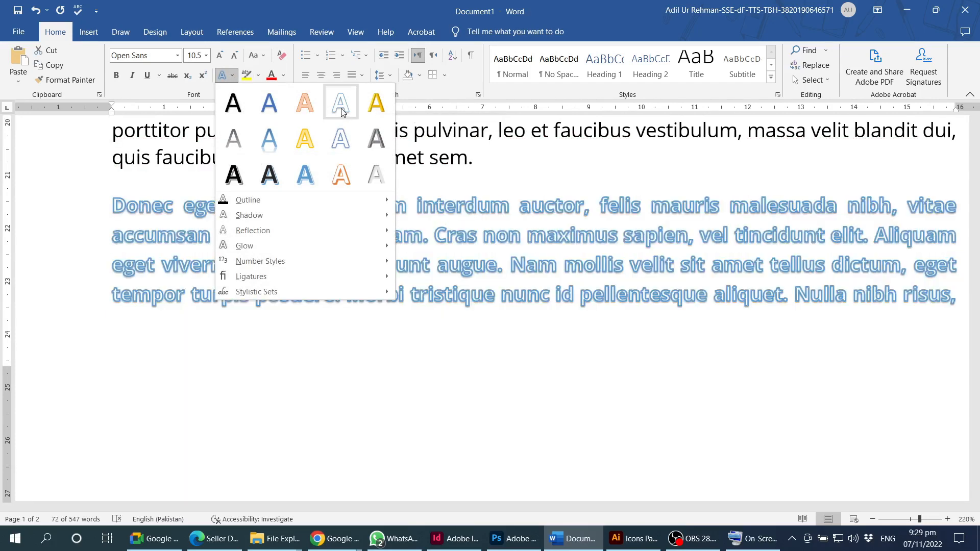
{"action": "left_click", "coordinate": [341, 112]}
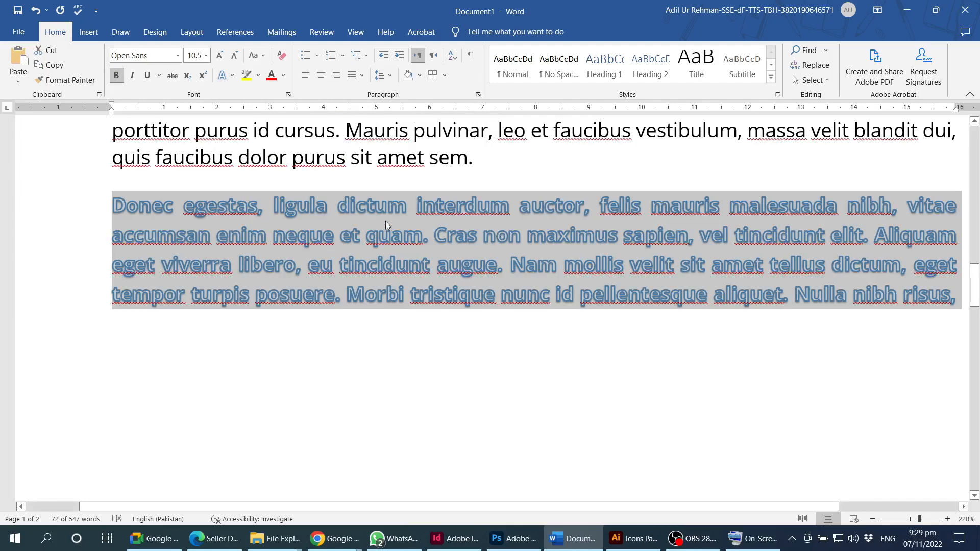
- Browse the Shadow, Reflection and Glow effect options without applying any
{"action": "left_click", "coordinate": [231, 77]}
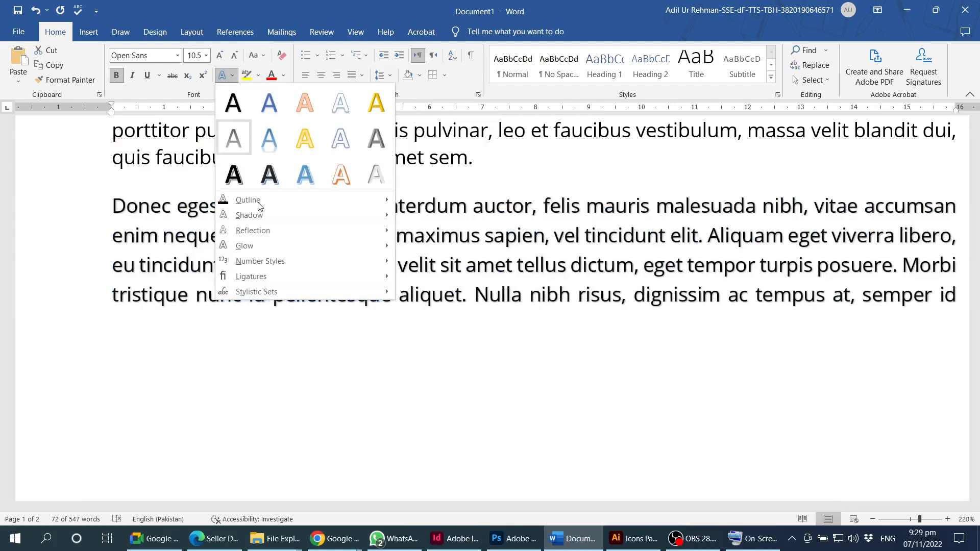
{"action": "mouse_move", "coordinate": [249, 200]}
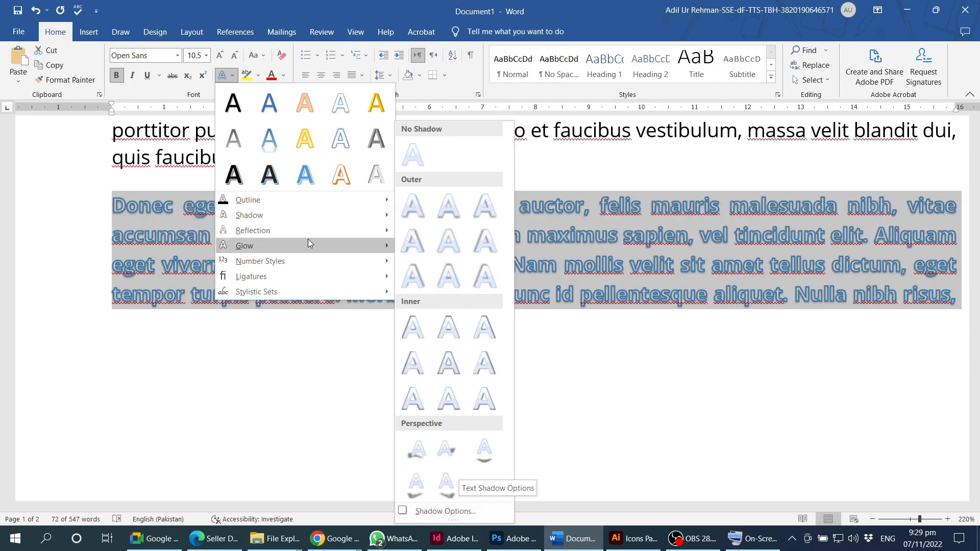
{"action": "mouse_move", "coordinate": [307, 231]}
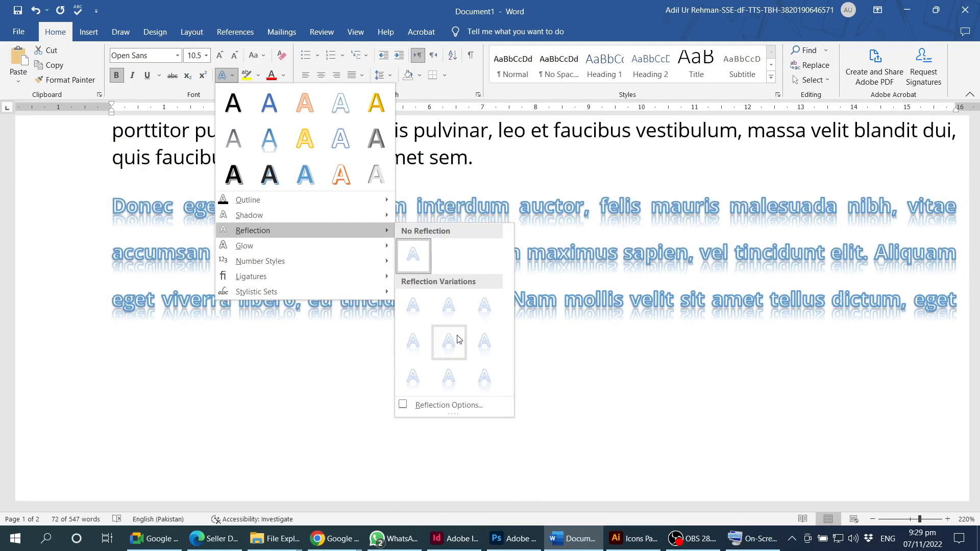
{"action": "mouse_move", "coordinate": [250, 250]}
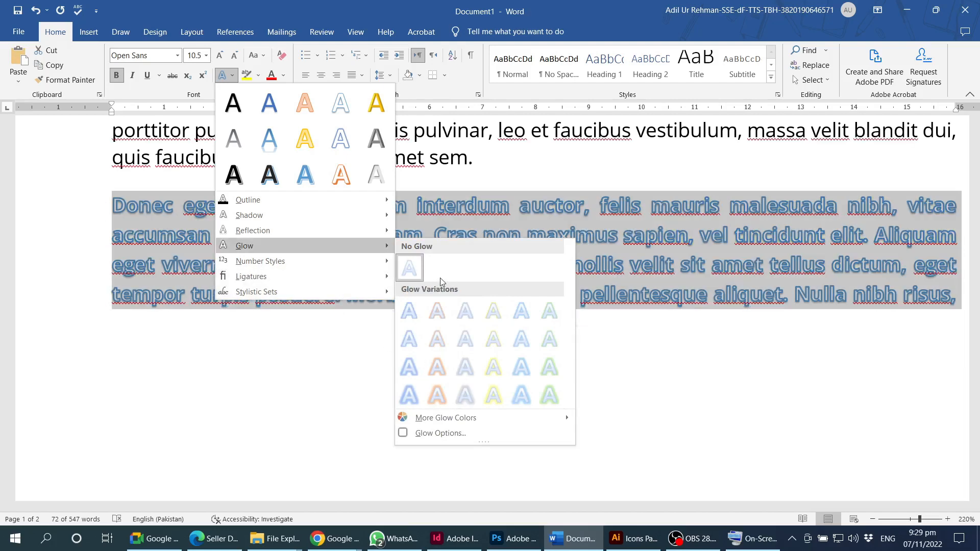
{"action": "mouse_move", "coordinate": [266, 268]}
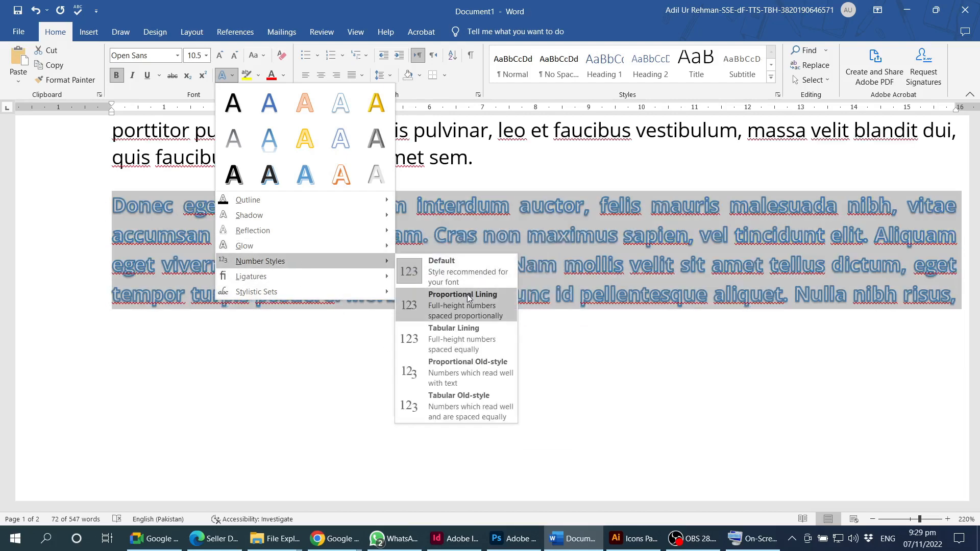
{"action": "left_click", "coordinate": [504, 188]}
{"action": "scroll", "coordinate": [523, 260], "scroll_direction": "down", "scroll_amount": 10}
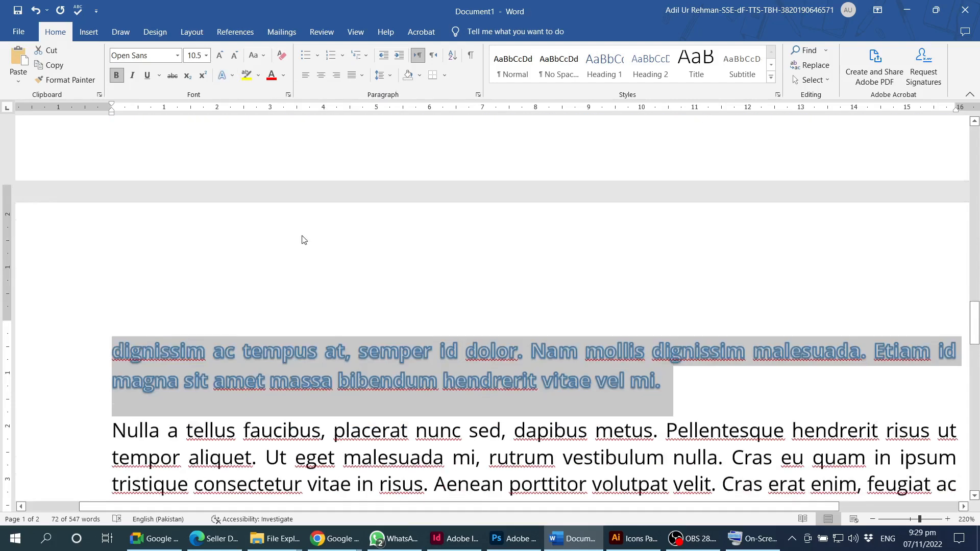
- Add a new line reading 123456789 below the H₂O formula
{"action": "left_click", "coordinate": [206, 259]}
{"action": "scroll", "coordinate": [219, 285], "scroll_direction": "down", "scroll_amount": 1}
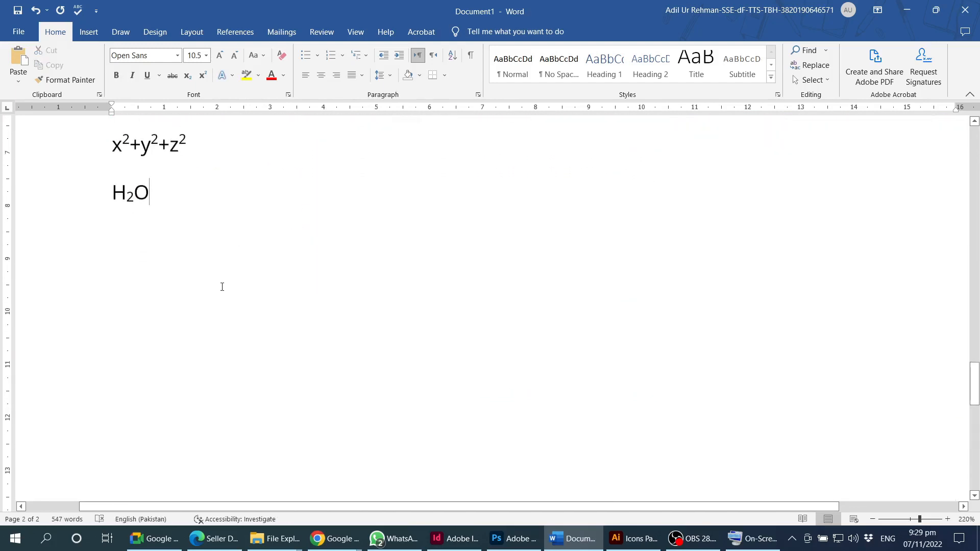
{"action": "key", "text": "Return"}
{"action": "type", "text": "123456789"}
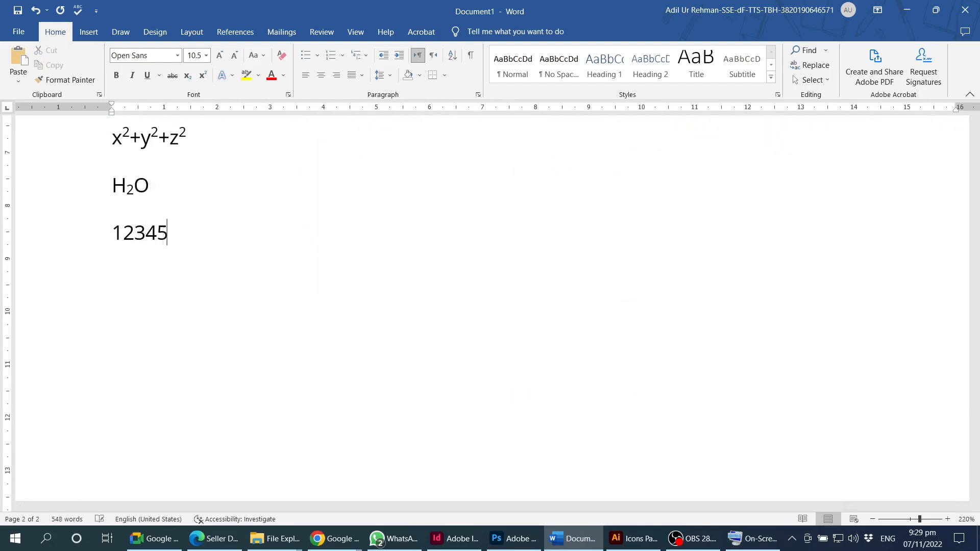
- Set the 123456789 digits to Tabular Lining number style, trying Proportional Lining first
{"action": "triple_click", "coordinate": [158, 233]}
{"action": "scroll", "coordinate": [134, 235], "scroll_direction": "up", "scroll_amount": 6}
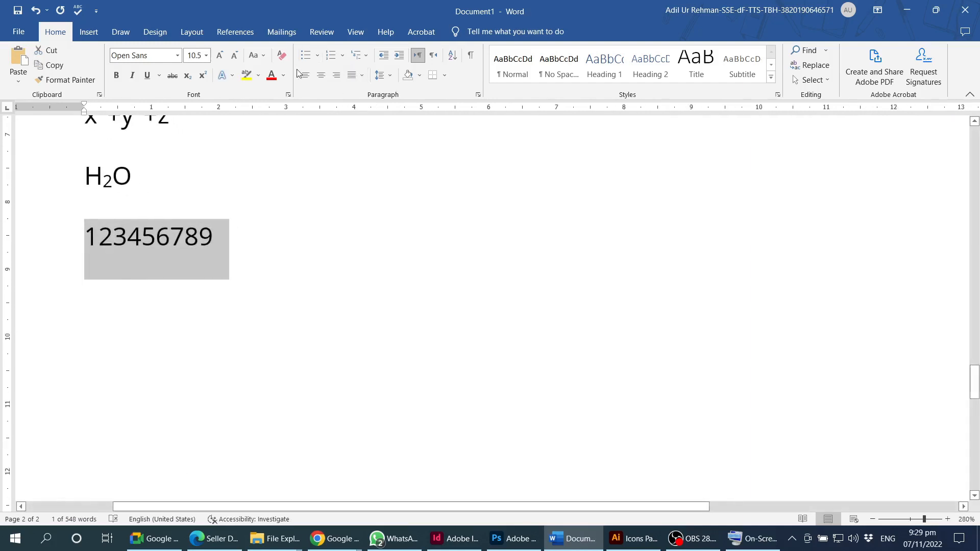
{"action": "left_click", "coordinate": [231, 76]}
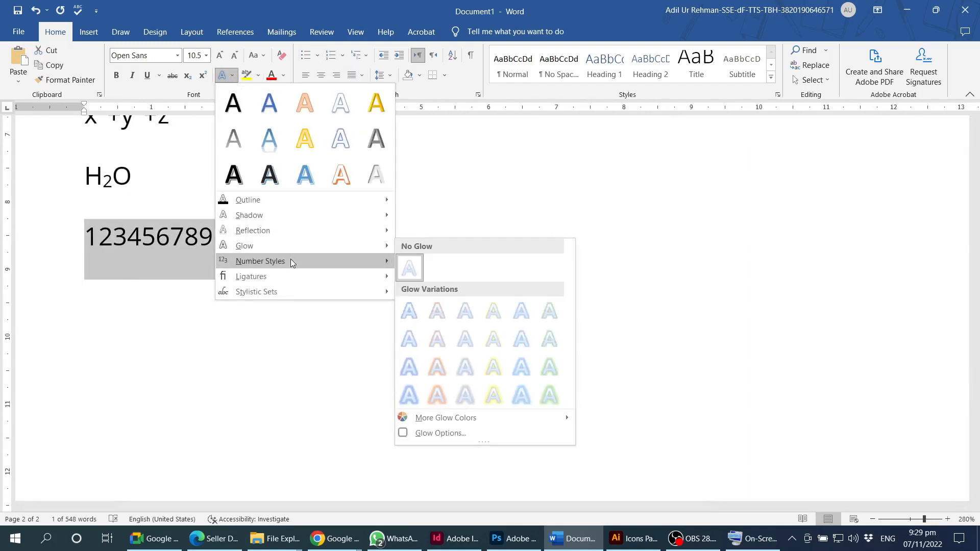
{"action": "mouse_move", "coordinate": [317, 260]}
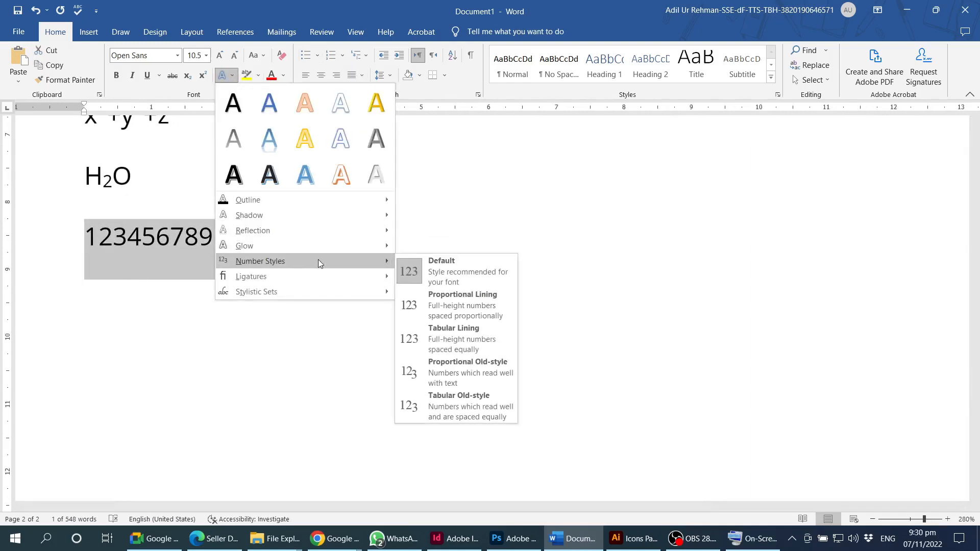
{"action": "left_click", "coordinate": [441, 305]}
{"action": "left_click", "coordinate": [232, 75]}
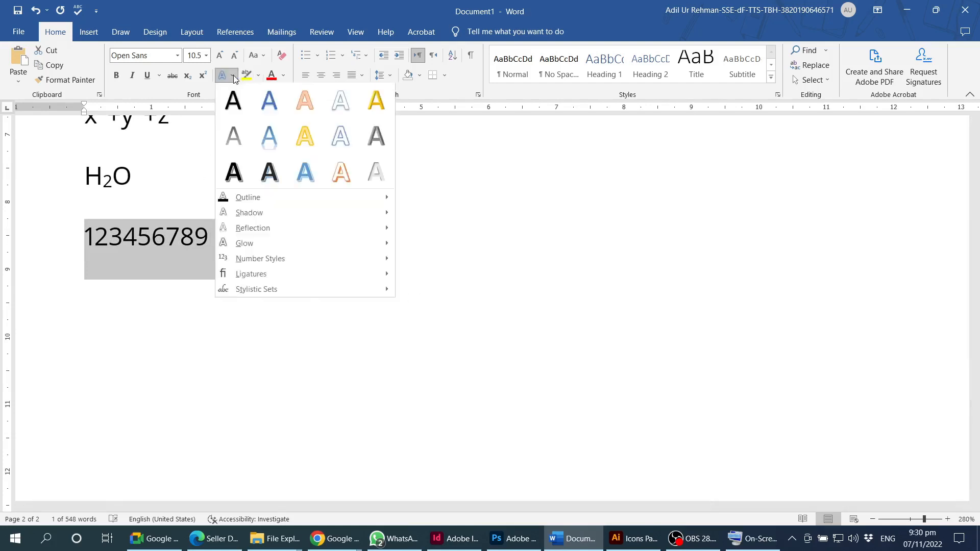
{"action": "mouse_move", "coordinate": [284, 259]}
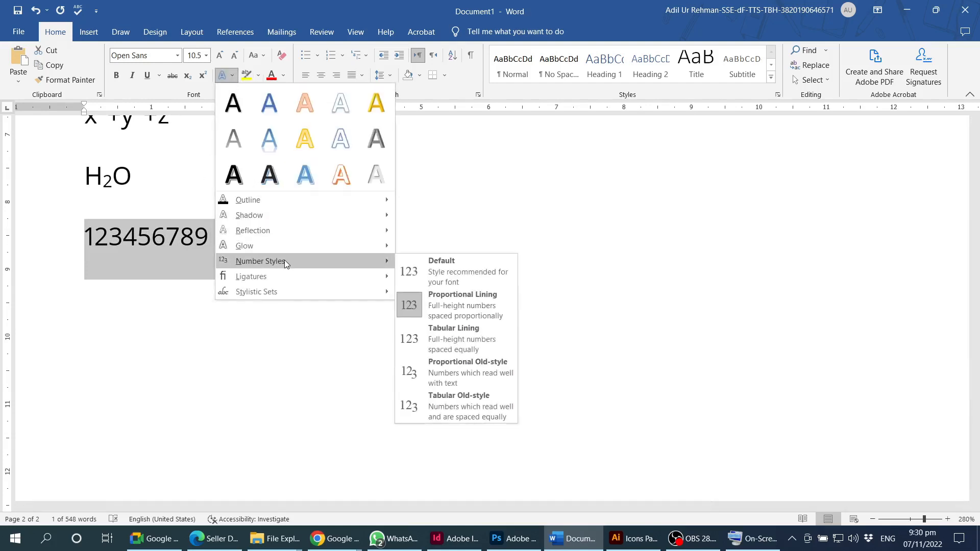
{"action": "left_click", "coordinate": [460, 337]}
{"action": "left_click", "coordinate": [232, 76]}
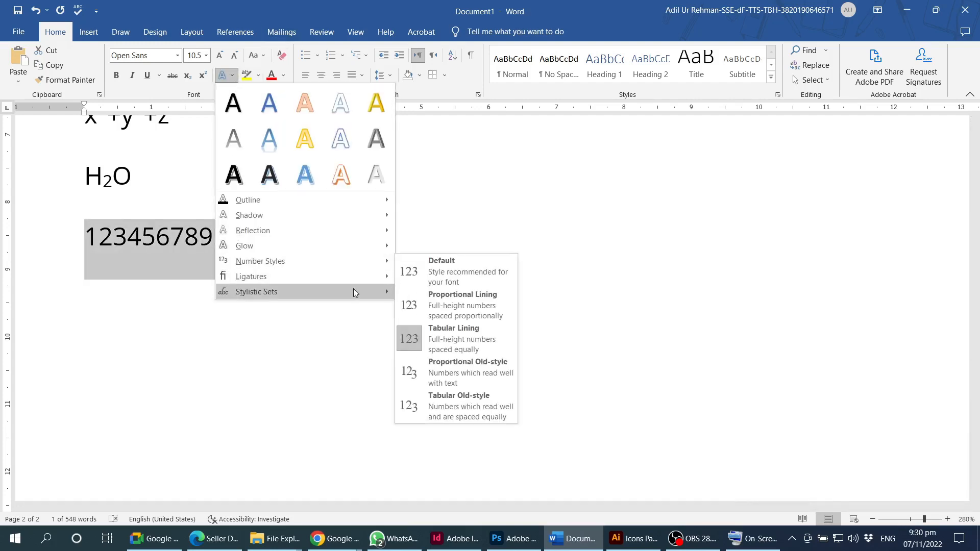
{"action": "mouse_move", "coordinate": [271, 276]}
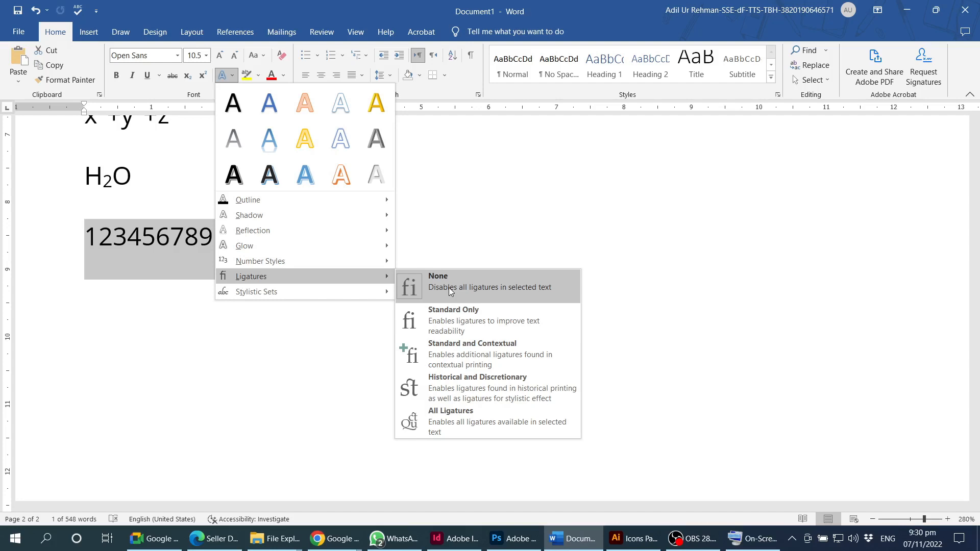
{"action": "left_click", "coordinate": [413, 327]}
{"action": "scroll", "coordinate": [485, 322], "scroll_direction": "up", "scroll_amount": 10}
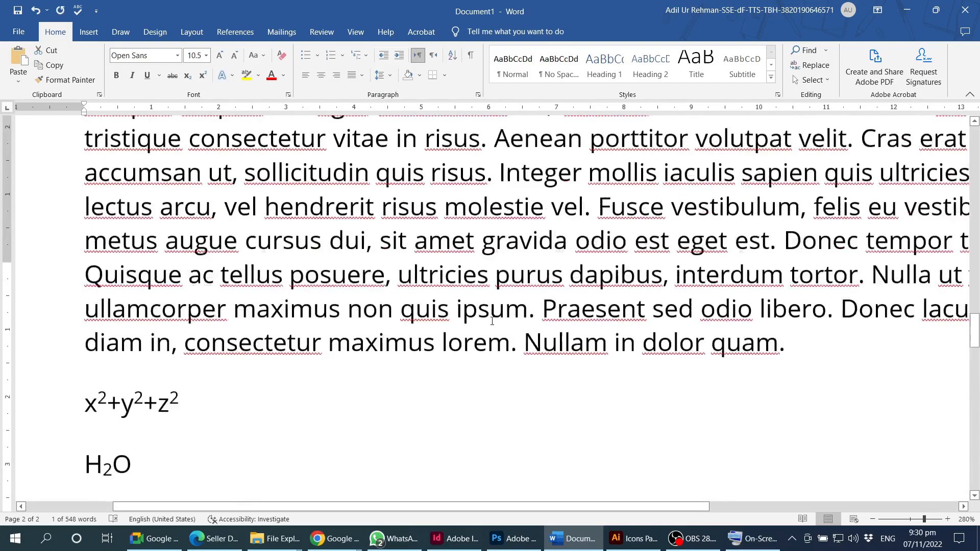
{"action": "scroll", "coordinate": [493, 320], "scroll_direction": "down", "scroll_amount": 5}
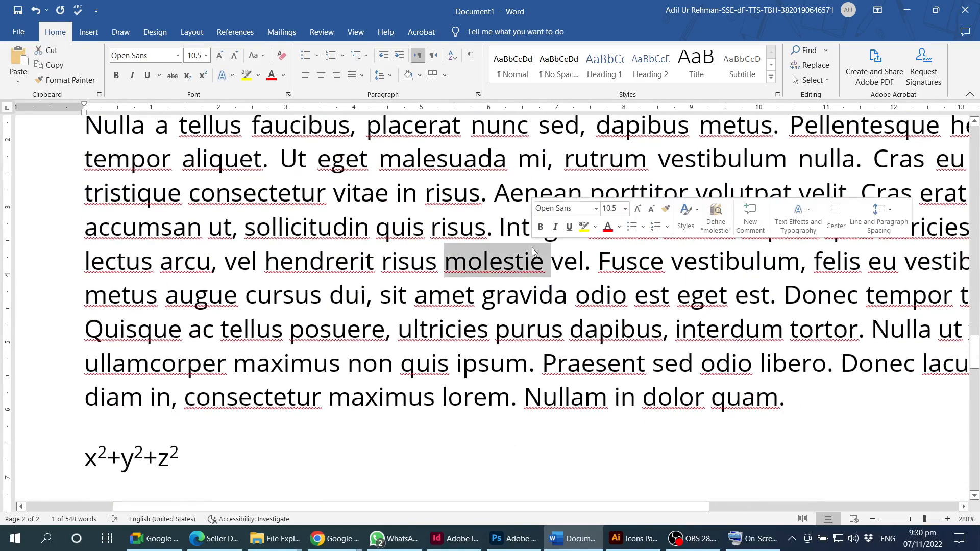
{"action": "triple_click", "coordinate": [533, 258]}
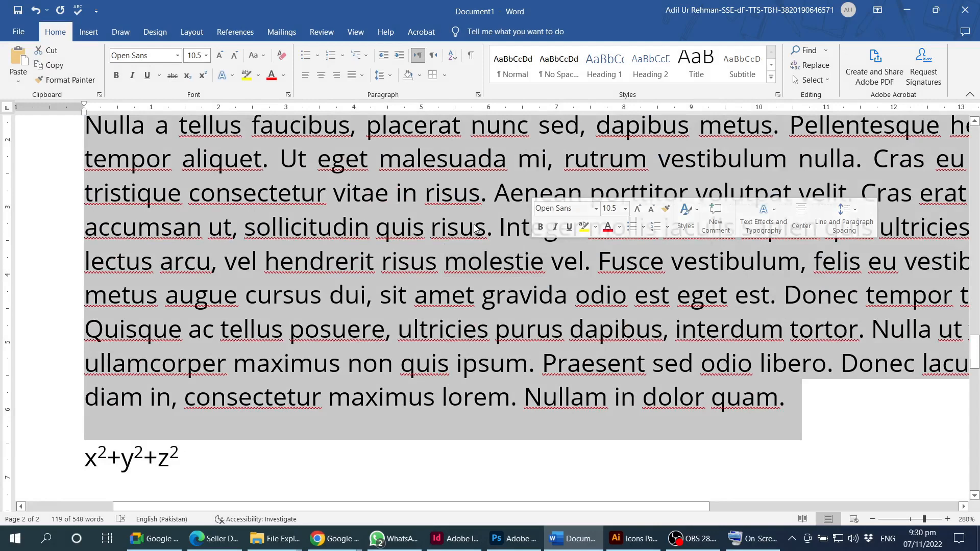
{"action": "left_click", "coordinate": [233, 75]}
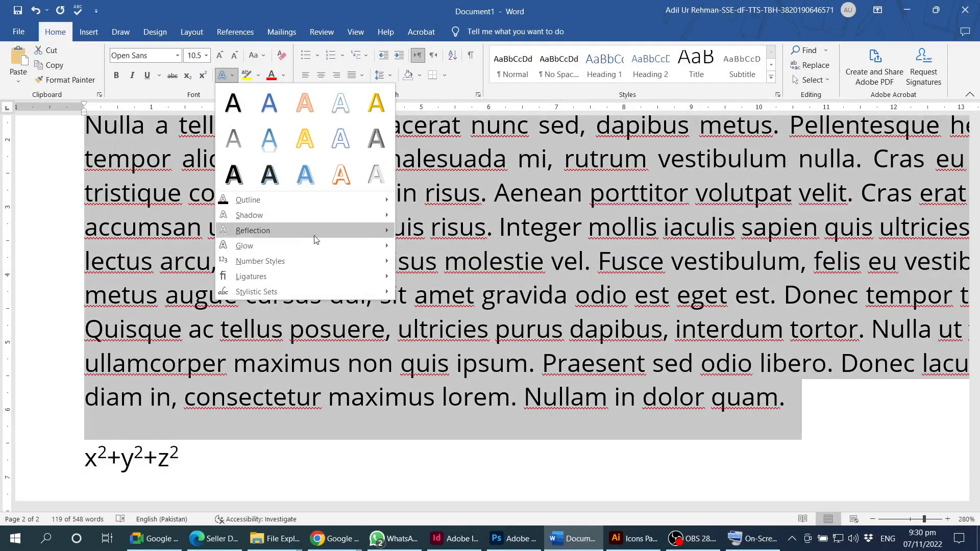
{"action": "mouse_move", "coordinate": [337, 276]}
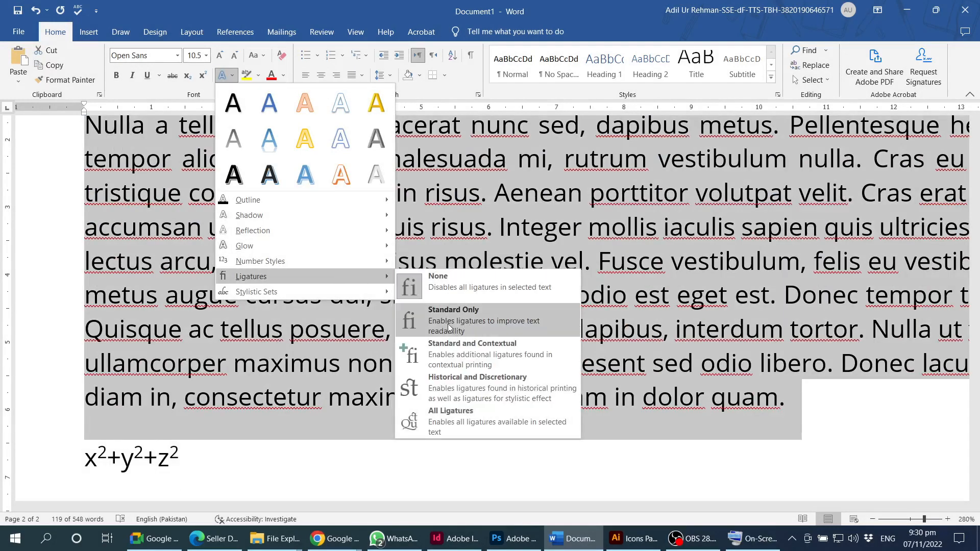
{"action": "left_click", "coordinate": [472, 322]}
{"action": "left_click", "coordinate": [511, 319]}
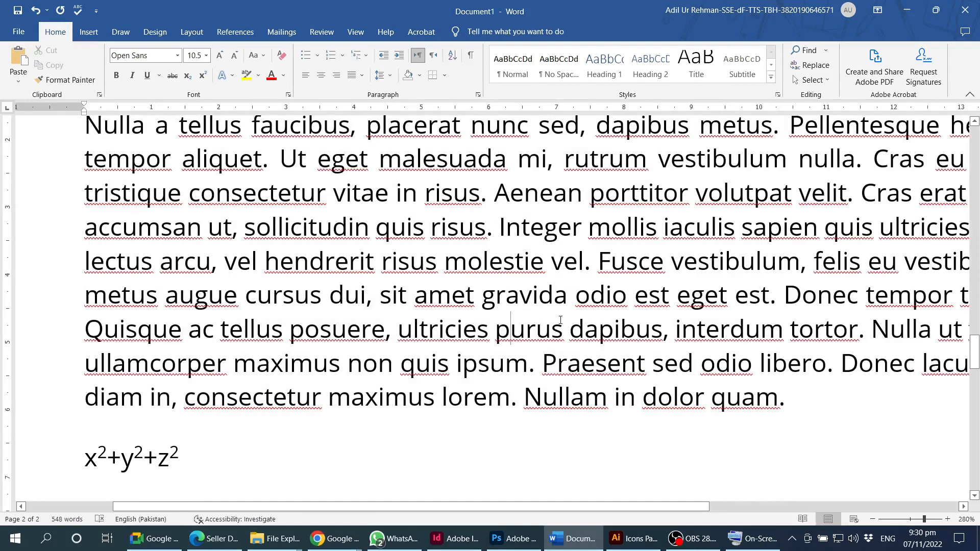
{"action": "scroll", "coordinate": [546, 316], "scroll_direction": "up", "scroll_amount": 3}
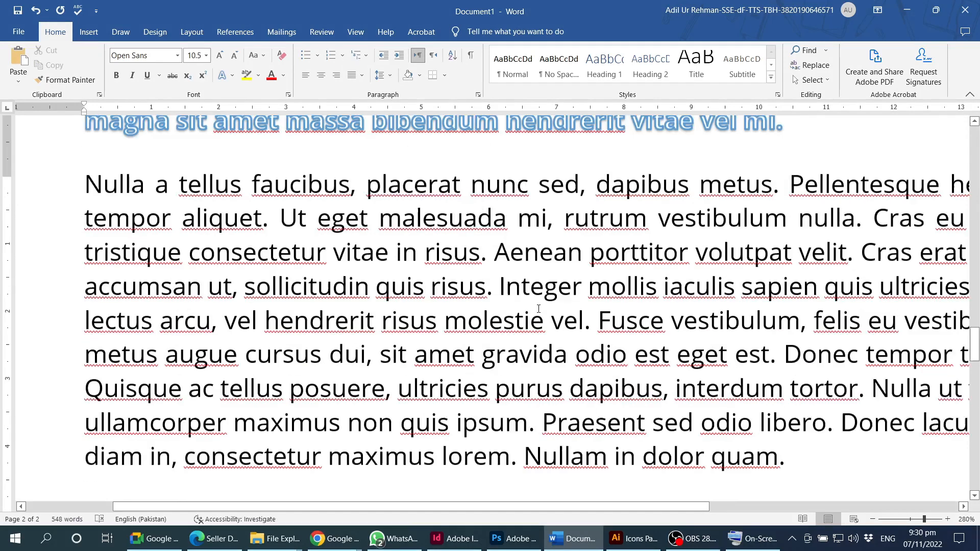
{"action": "left_click", "coordinate": [233, 76]}
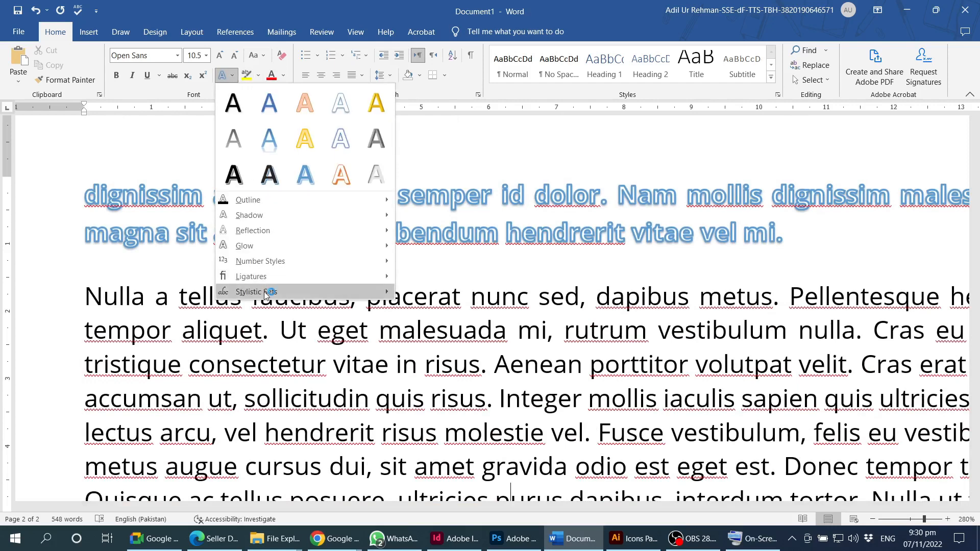
{"action": "mouse_move", "coordinate": [386, 293]}
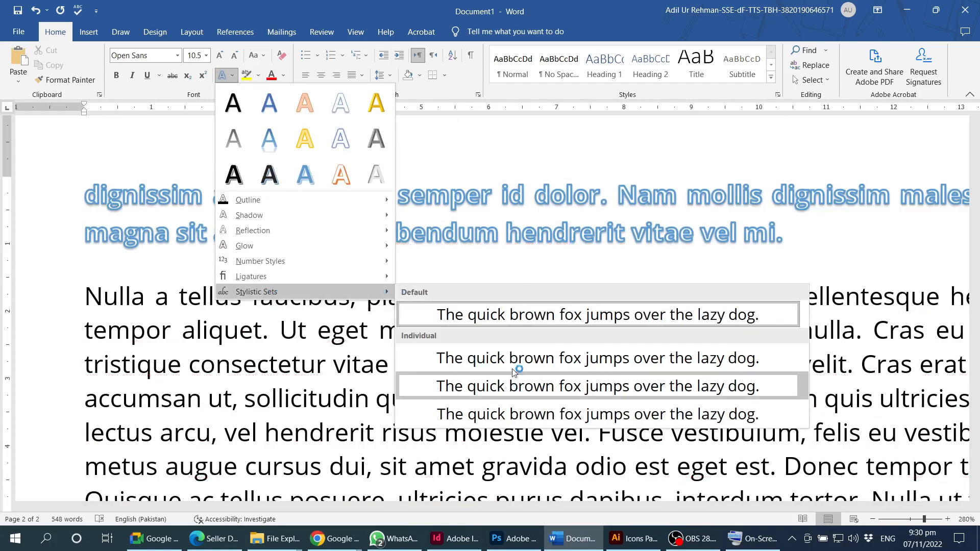
{"action": "left_click", "coordinate": [289, 359]}
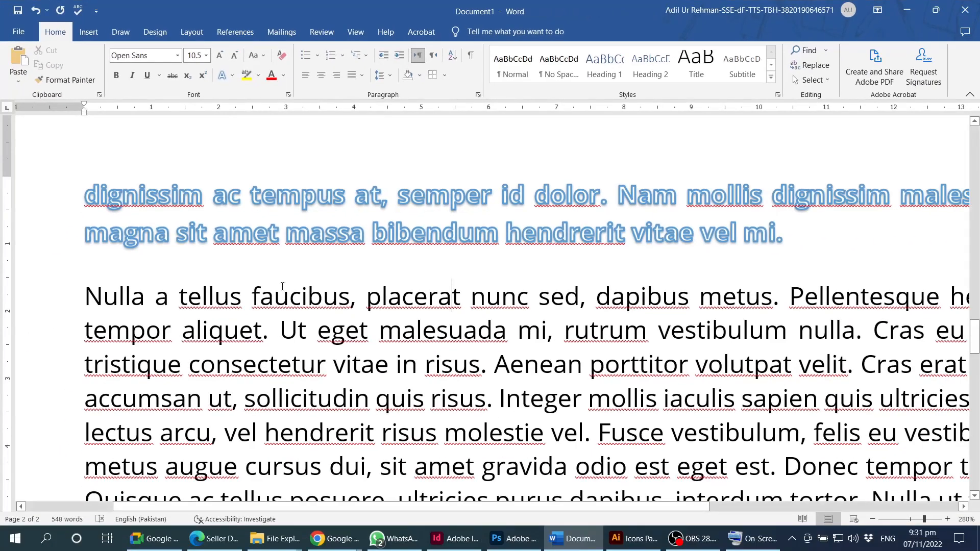
- Highlight faucibus in yellow and placerat in magenta
{"action": "left_click", "coordinate": [370, 533]}
{"action": "double_click", "coordinate": [281, 296]}
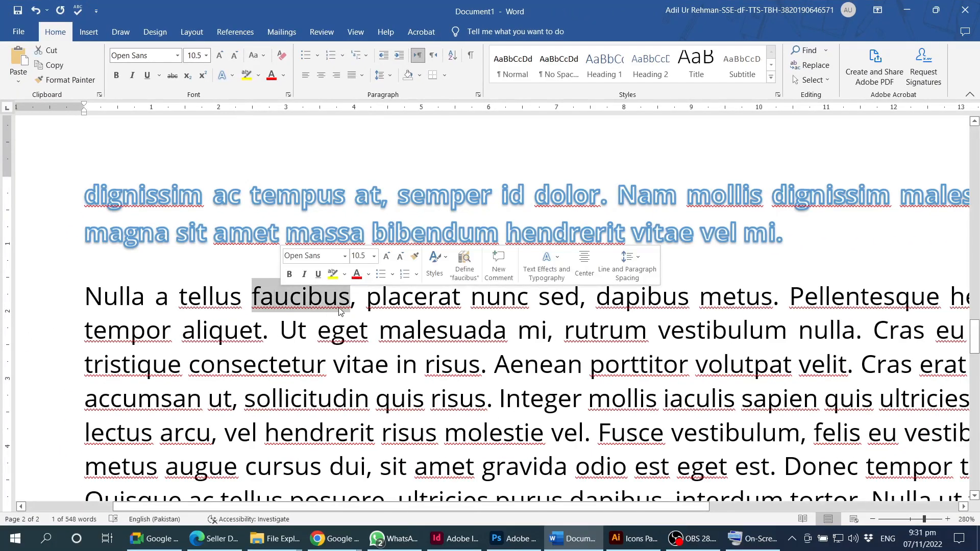
{"action": "left_click", "coordinate": [245, 75]}
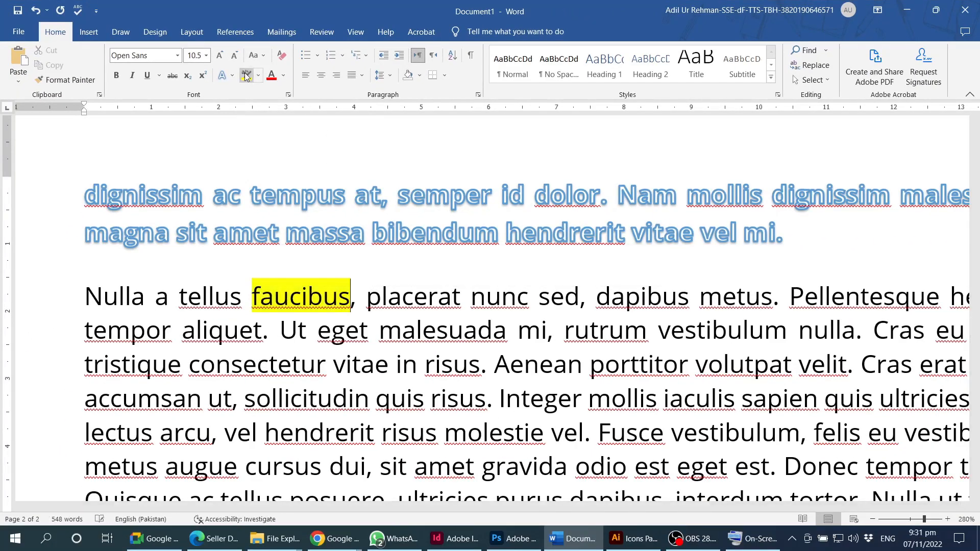
{"action": "double_click", "coordinate": [422, 294]}
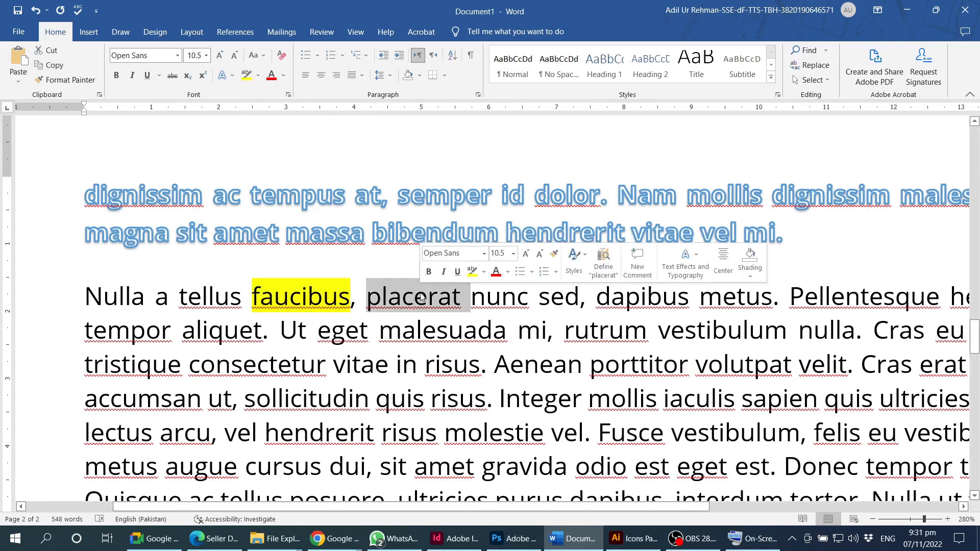
{"action": "left_click", "coordinate": [260, 76]}
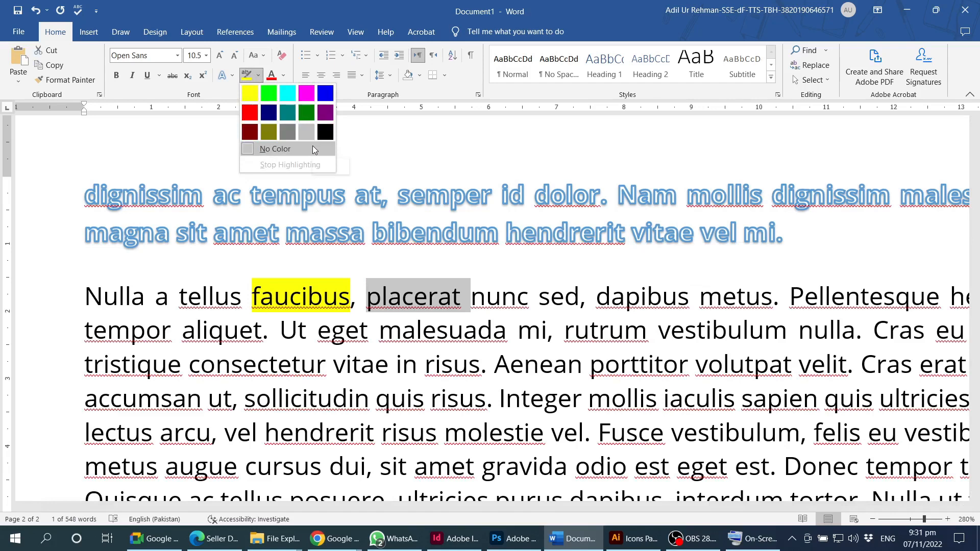
{"action": "left_click", "coordinate": [307, 93]}
{"action": "left_click", "coordinate": [502, 288]}
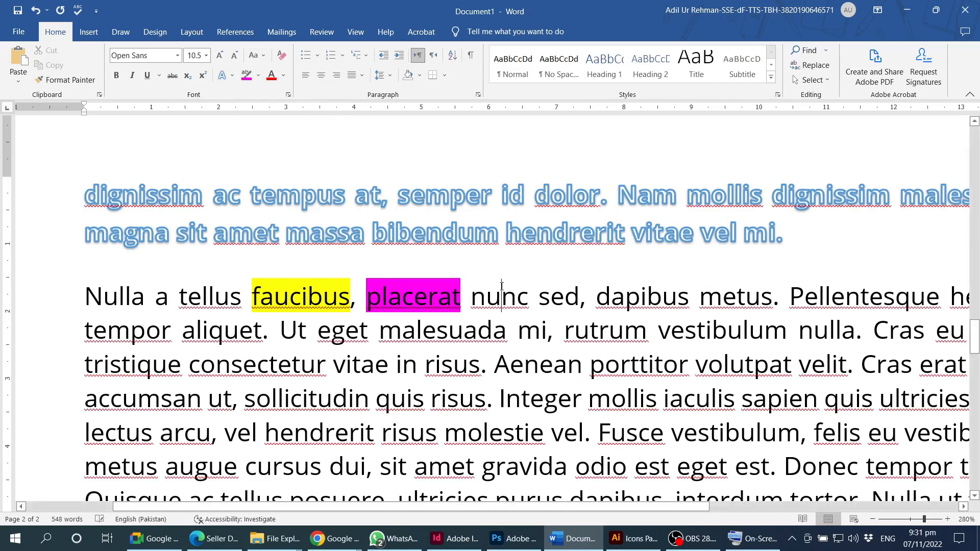
- Turn the tristique consectetur line red and bring up the More Colors picker
{"action": "left_click", "coordinate": [285, 76]}
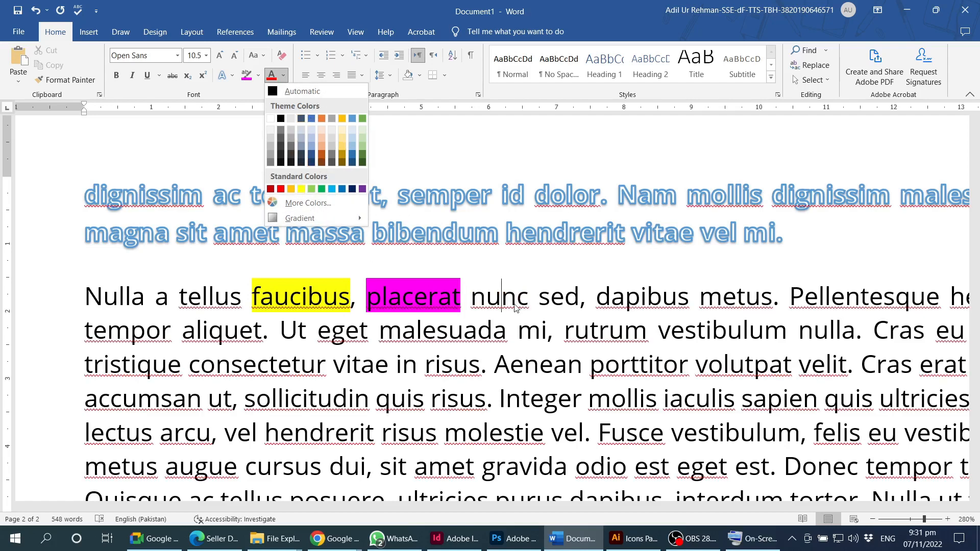
{"action": "left_click", "coordinate": [404, 370]}
{"action": "double_click", "coordinate": [408, 365]}
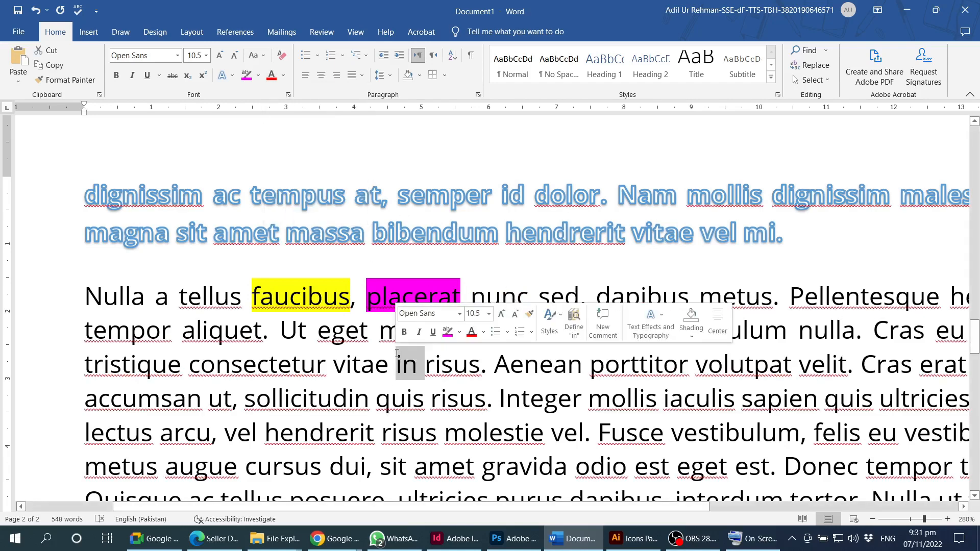
{"action": "left_click", "coordinate": [37, 365]}
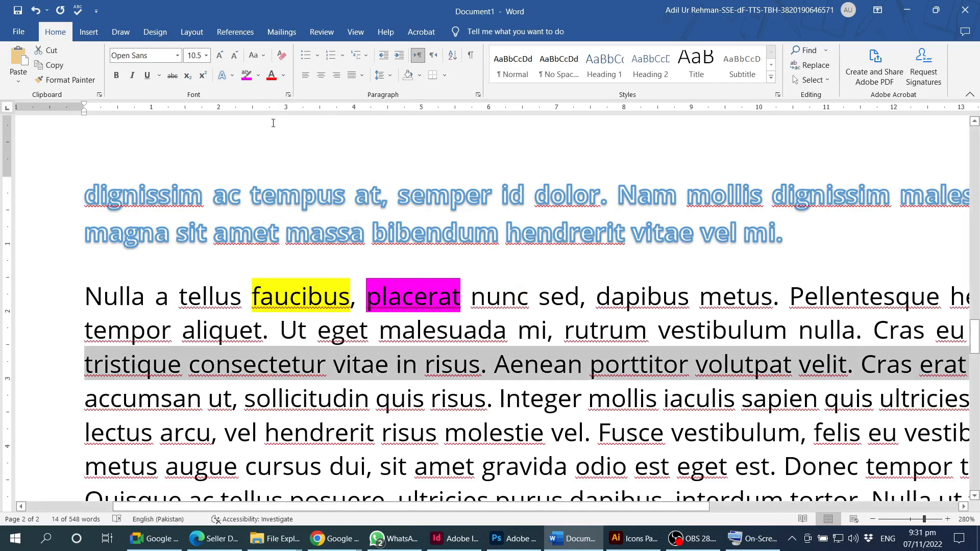
{"action": "left_click", "coordinate": [272, 75]}
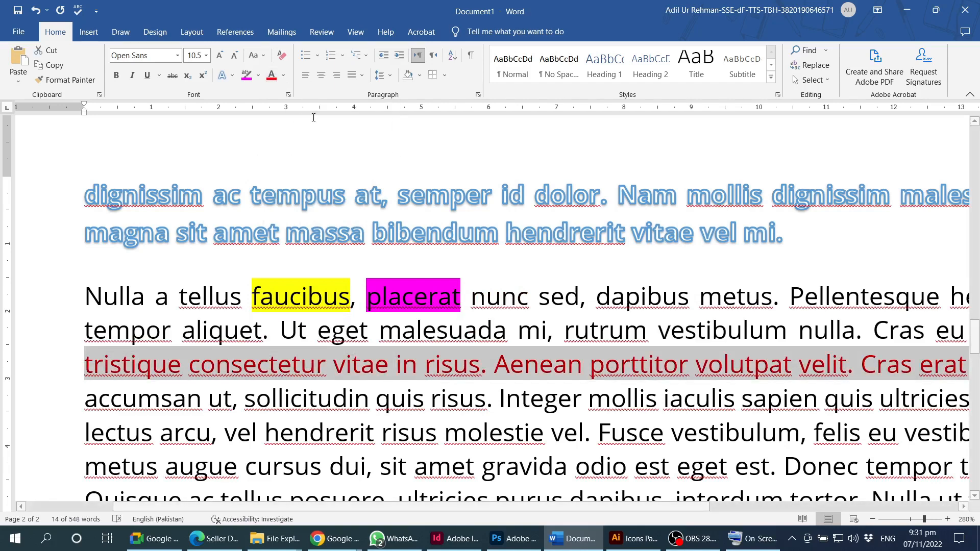
{"action": "left_click", "coordinate": [283, 75]}
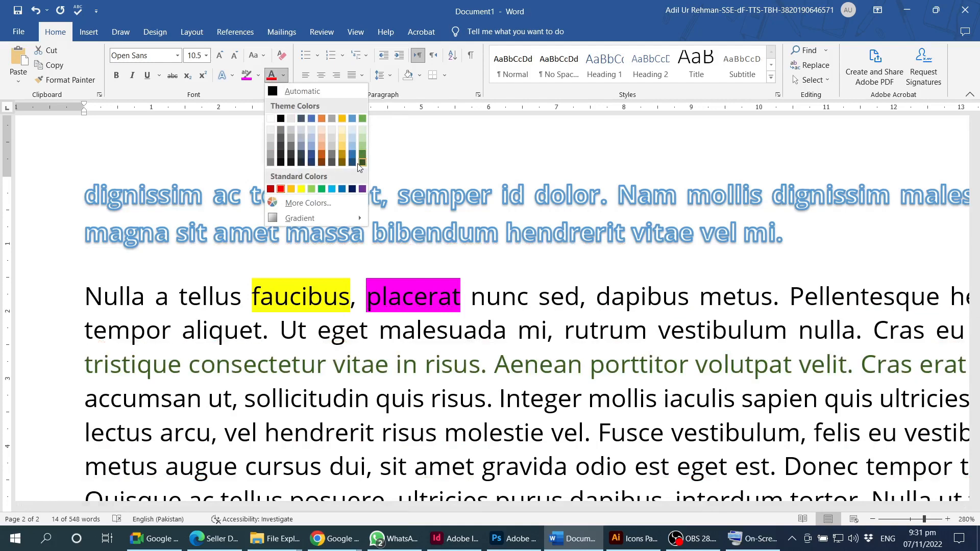
{"action": "left_click", "coordinate": [308, 202]}
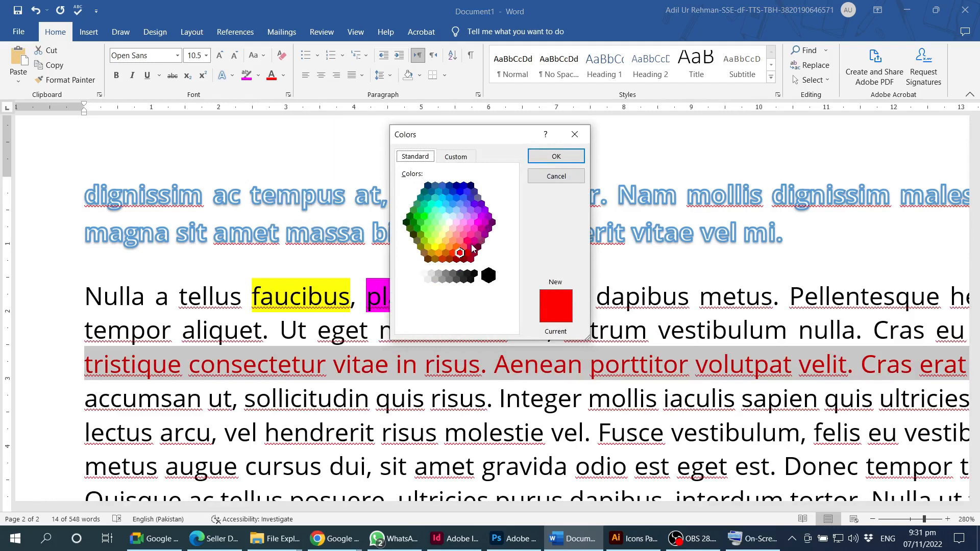
- Try several custom colours in the Colors dialog, ending with hex 000000
{"action": "left_click", "coordinate": [452, 158]}
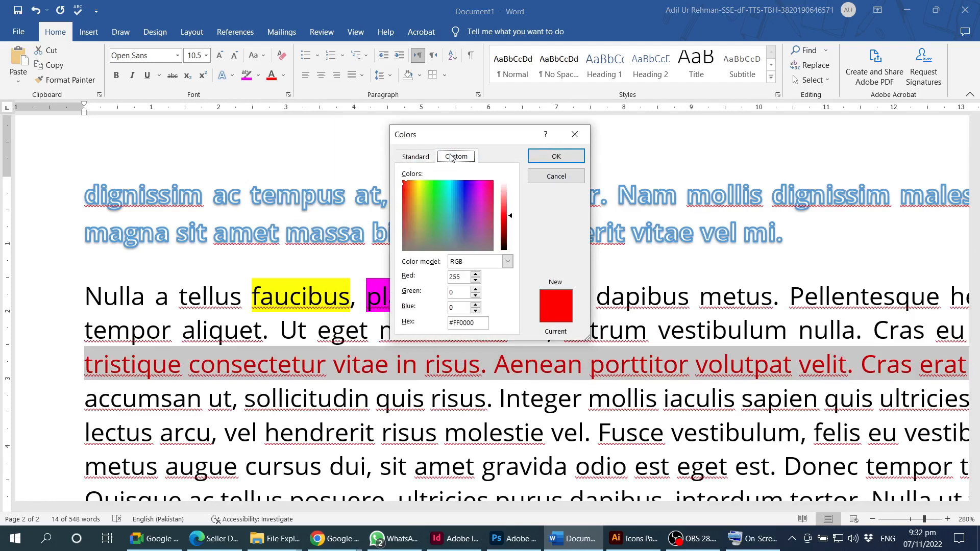
{"action": "left_click_drag", "start_coordinate": [406, 186], "coordinate": [452, 201]}
{"action": "mouse_move", "coordinate": [510, 216]}
{"action": "left_mouse_down"}
{"action": "mouse_move", "coordinate": [512, 206]}
{"action": "mouse_move", "coordinate": [512, 234]}
{"action": "left_mouse_up"}
{"action": "mouse_move", "coordinate": [449, 204]}
{"action": "left_mouse_down"}
{"action": "mouse_move", "coordinate": [475, 215]}
{"action": "mouse_move", "coordinate": [435, 217]}
{"action": "left_mouse_up"}
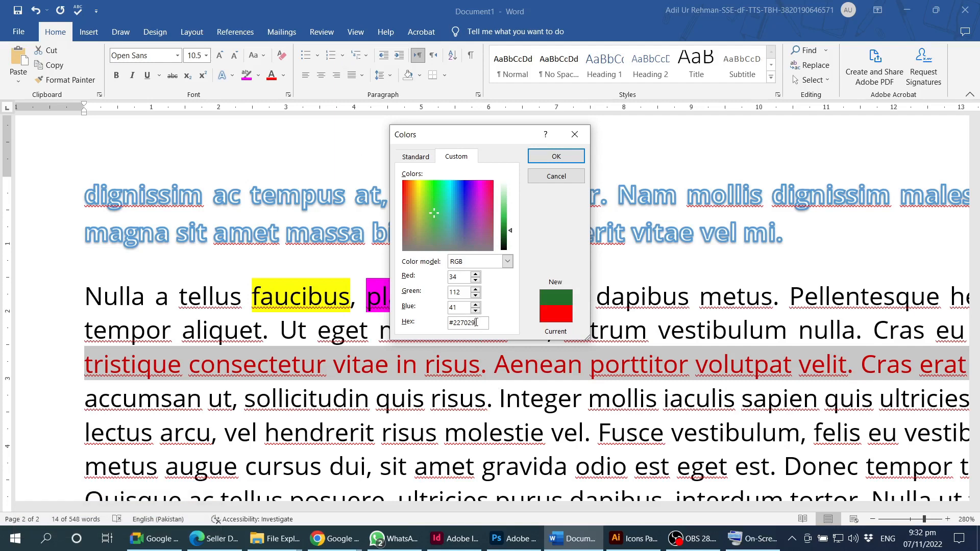
{"action": "left_click_drag", "start_coordinate": [476, 323], "coordinate": [455, 331]}
{"action": "triple_click", "coordinate": [485, 325]}
{"action": "type", "text": "000000"}
{"action": "left_click", "coordinate": [463, 307]}
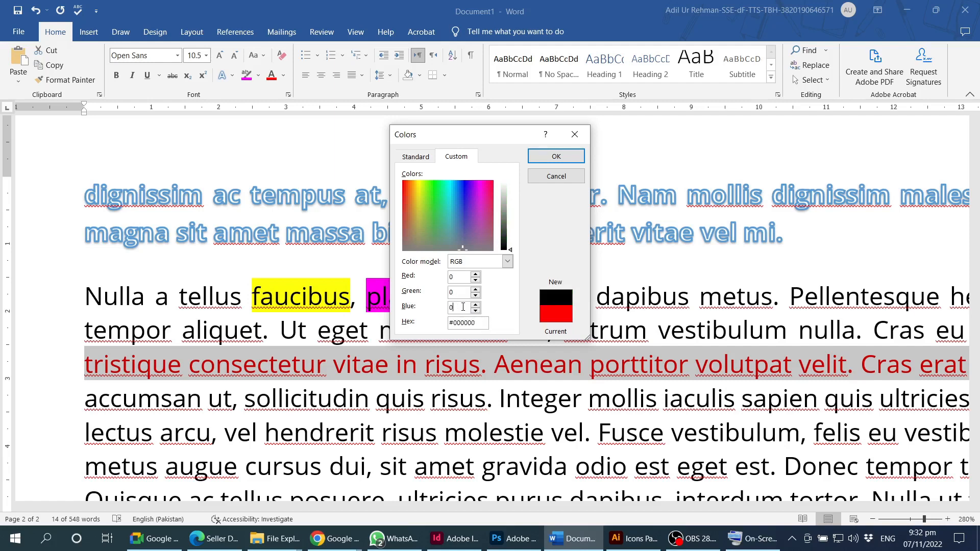
- Enter hex FFFFFF and apply white to the tristique line, then deselect to check
{"action": "left_click_drag", "start_coordinate": [484, 325], "coordinate": [455, 330]}
{"action": "type", "text": "ffffff"}
{"action": "left_click", "coordinate": [461, 308]}
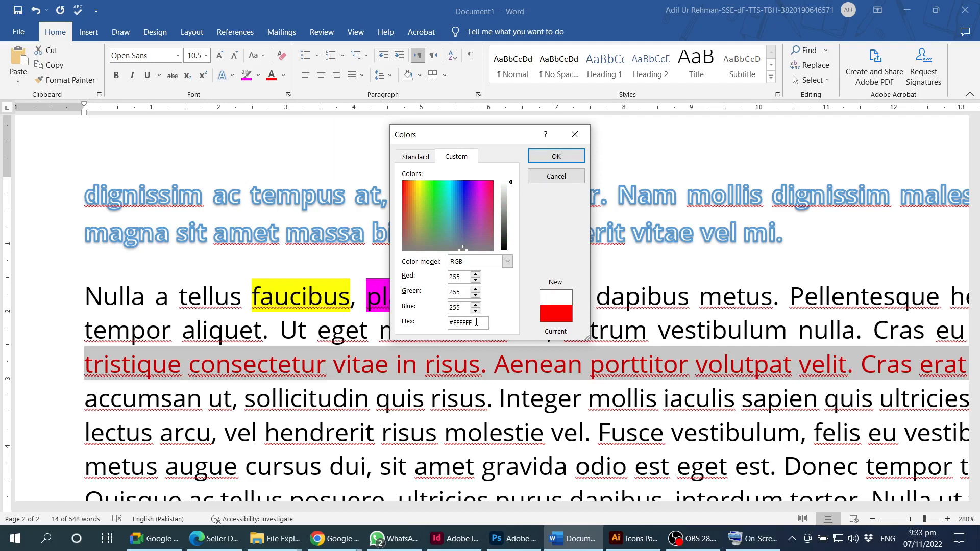
{"action": "left_click_drag", "start_coordinate": [476, 323], "coordinate": [453, 324]}
{"action": "left_click", "coordinate": [556, 157]}
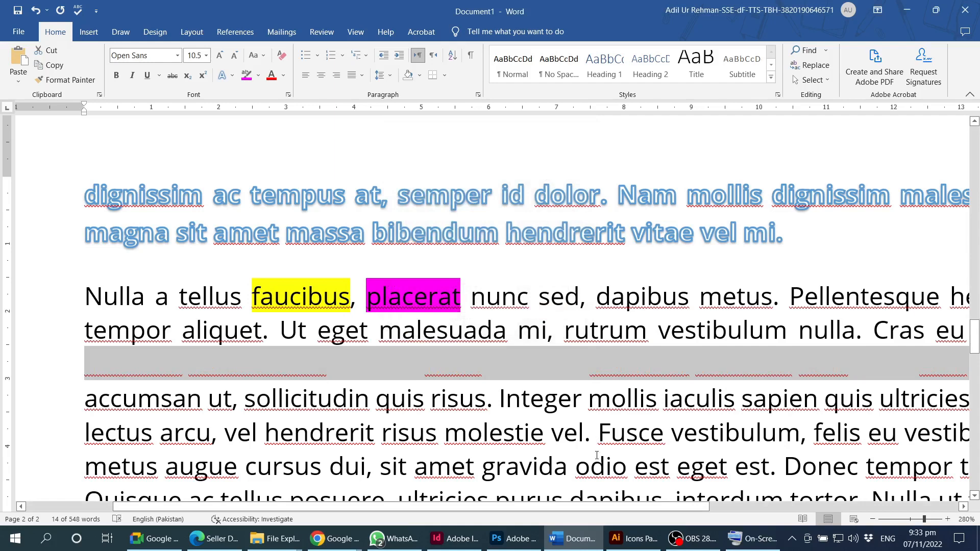
{"action": "left_click", "coordinate": [535, 371]}
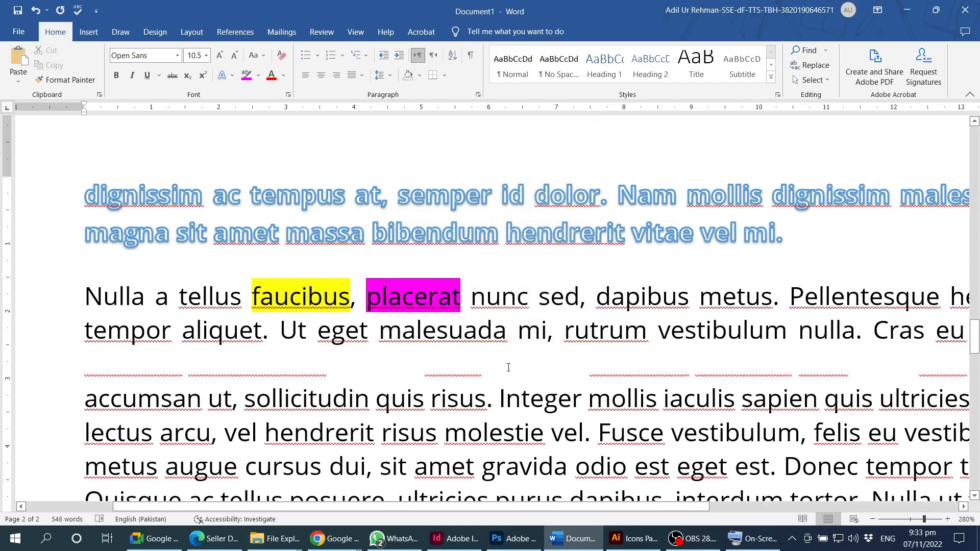
{"action": "triple_click", "coordinate": [510, 367]}
{"action": "left_click", "coordinate": [494, 369]}
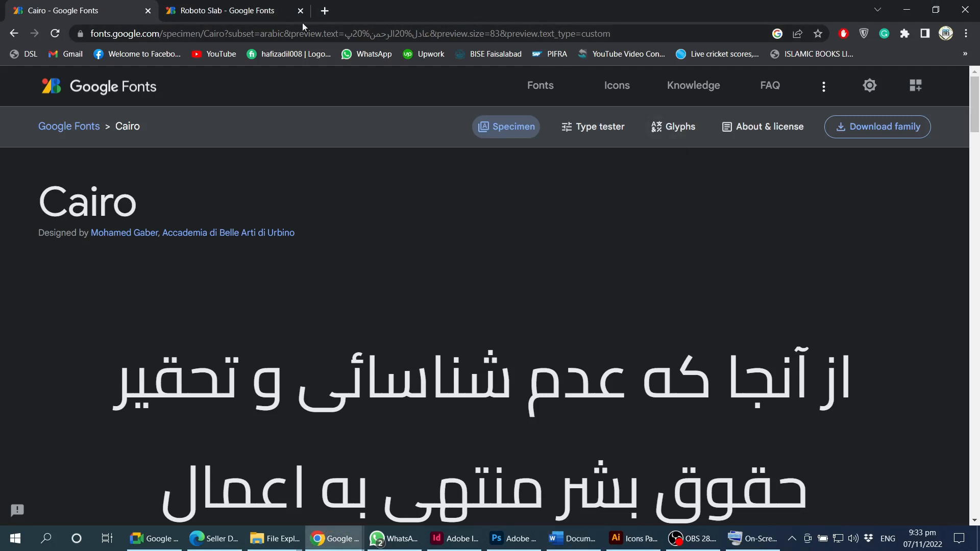
- Load coolors.co in Chrome and accept all cookies
{"action": "left_click", "coordinate": [207, 33]}
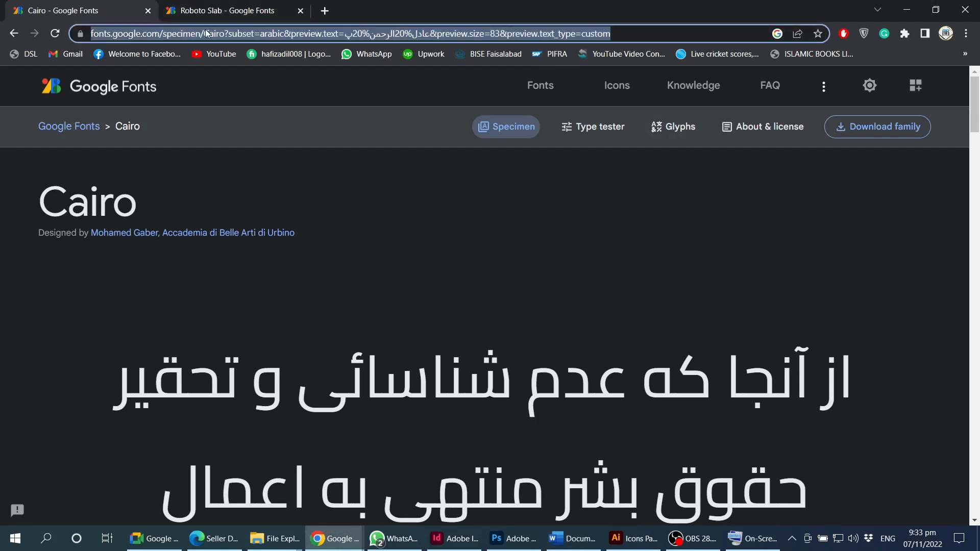
{"action": "type", "text": "coolo"}
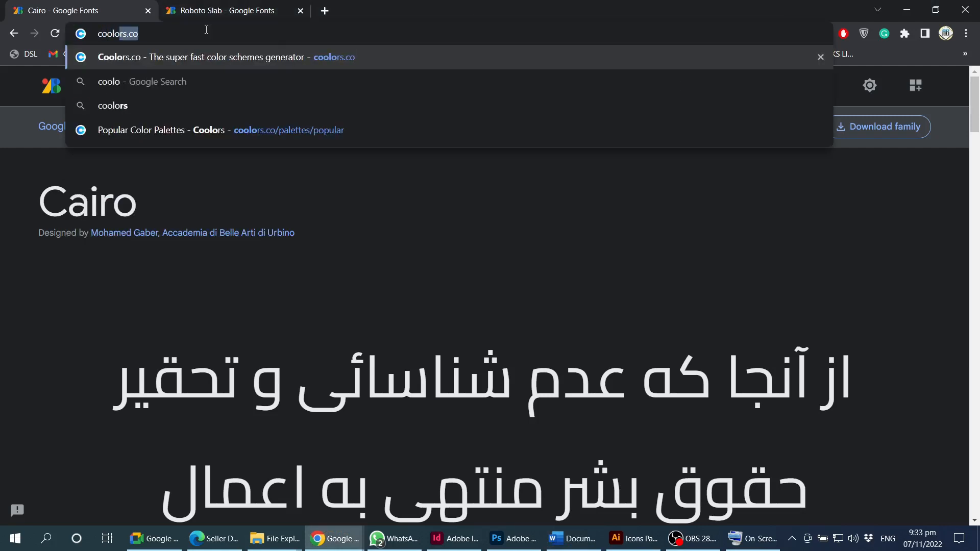
{"action": "type", "text": "rs.co"}
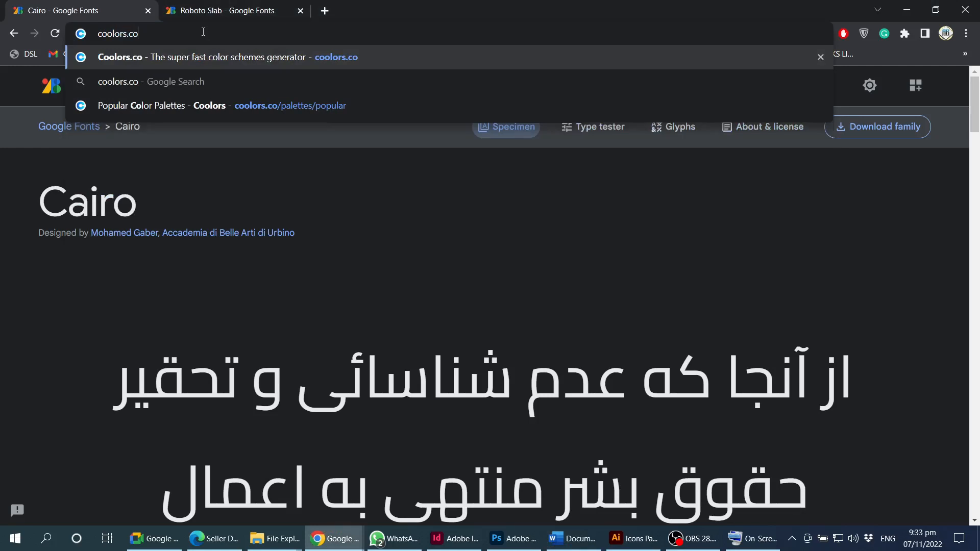
{"action": "key", "text": "Return"}
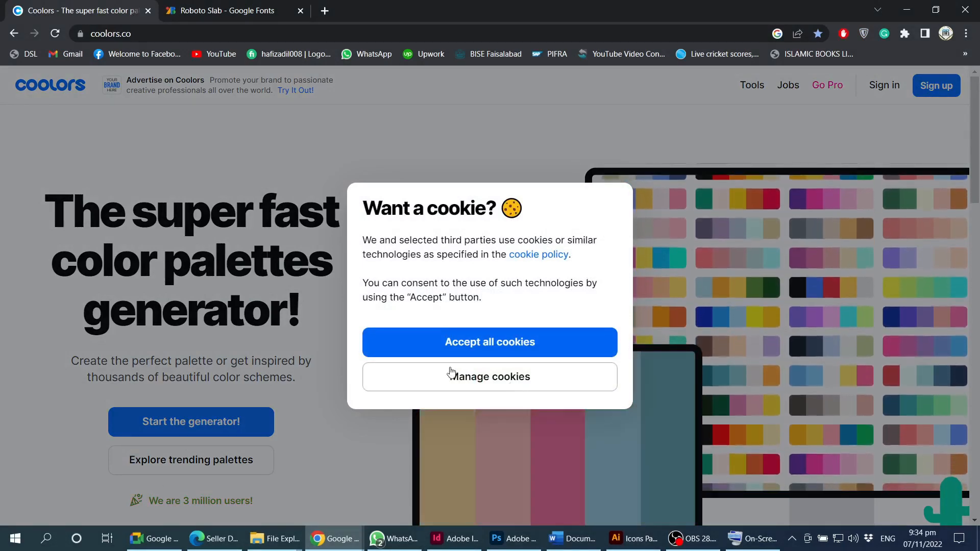
{"action": "left_click", "coordinate": [480, 343]}
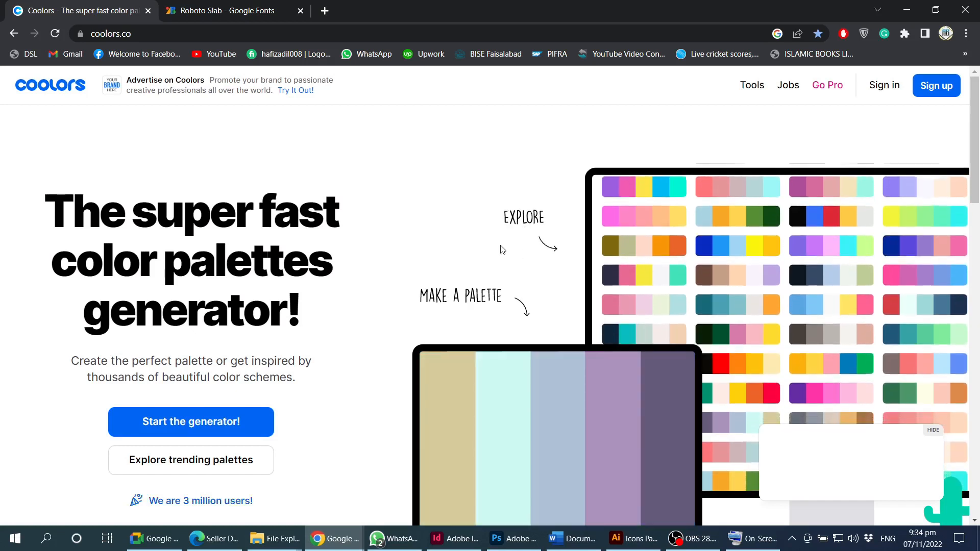
{"action": "scroll", "coordinate": [502, 255], "scroll_direction": "down", "scroll_amount": 1}
{"action": "scroll", "coordinate": [505, 269], "scroll_direction": "up", "scroll_amount": 1}
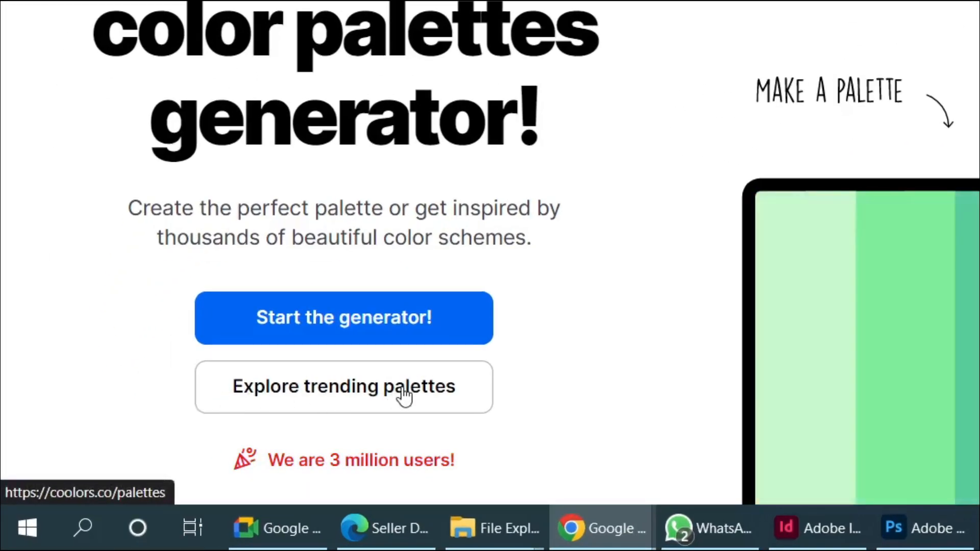
{"action": "left_click", "coordinate": [406, 396]}
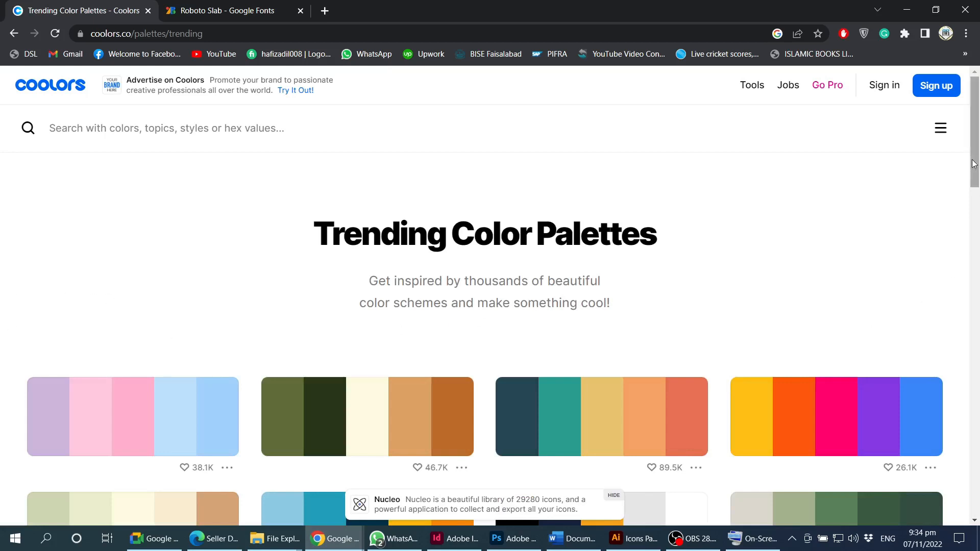
{"action": "scroll", "coordinate": [976, 164], "scroll_direction": "down", "scroll_amount": 4}
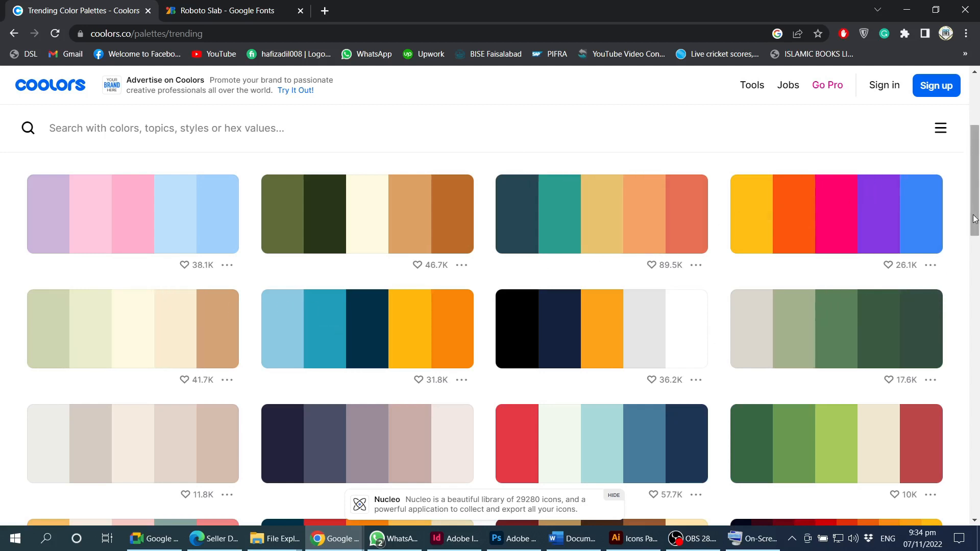
{"action": "left_click_drag", "start_coordinate": [975, 219], "coordinate": [975, 231]}
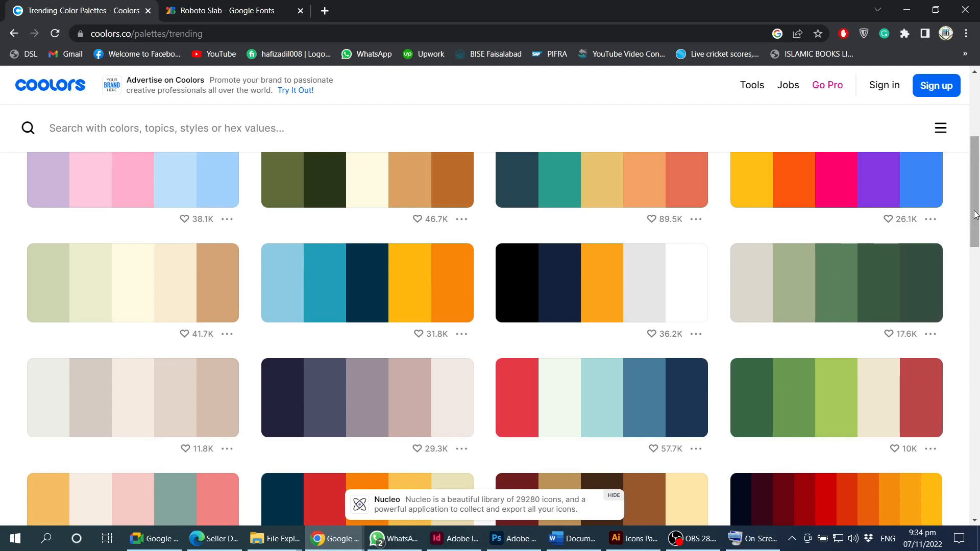
{"action": "left_click_drag", "start_coordinate": [975, 215], "coordinate": [976, 234]}
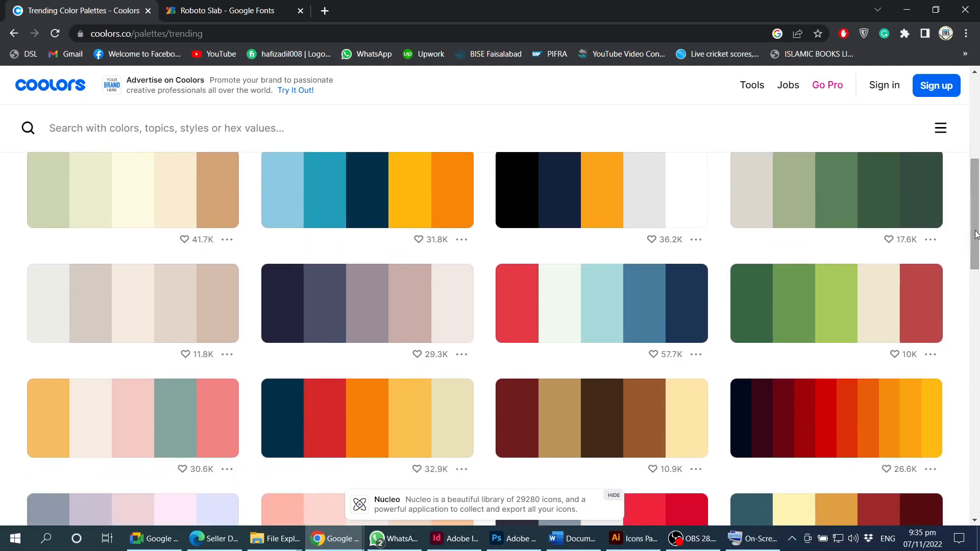
{"action": "left_click_drag", "start_coordinate": [976, 234], "coordinate": [977, 231]}
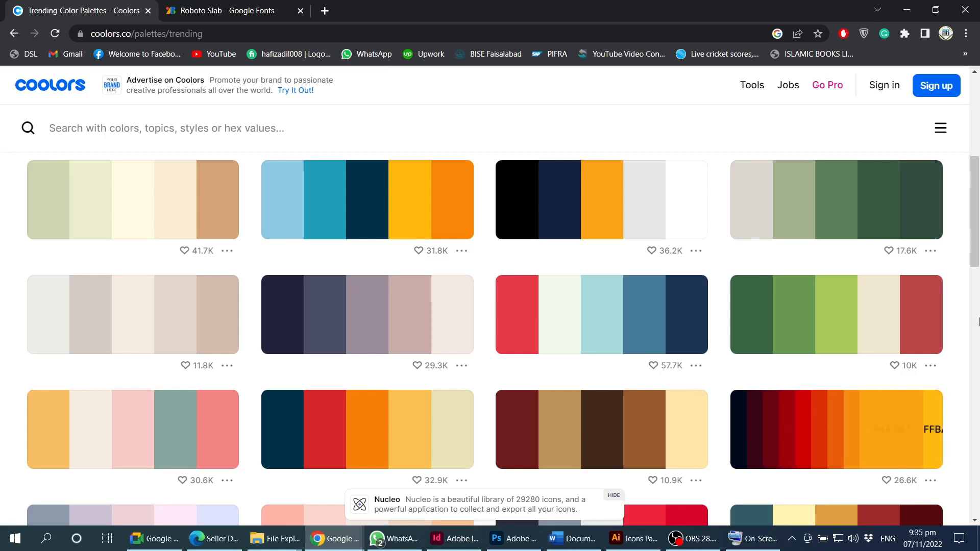
{"action": "scroll", "coordinate": [974, 237], "scroll_direction": "up", "scroll_amount": 2}
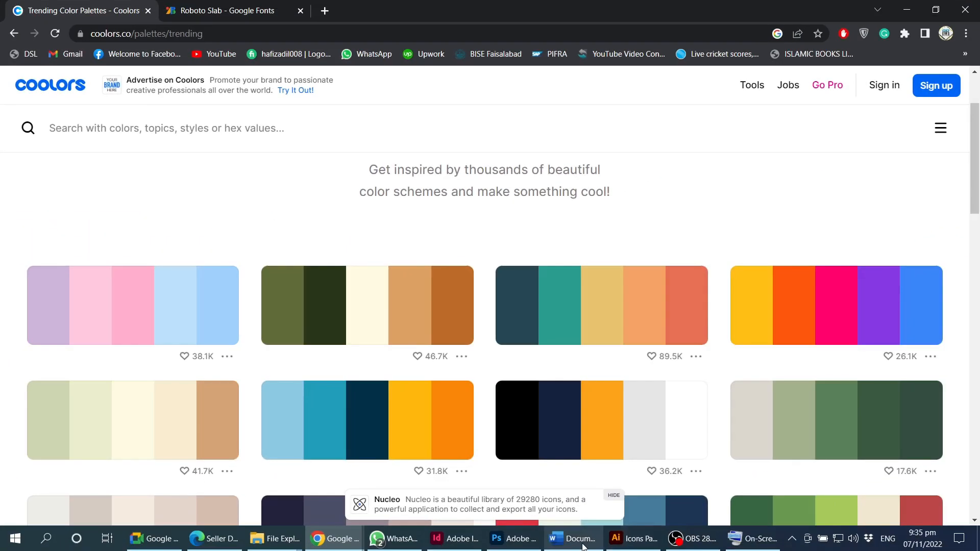
- Select the whole Nulla a tellus paragraph and bring up the custom Font Color picker
{"action": "left_click", "coordinate": [583, 542]}
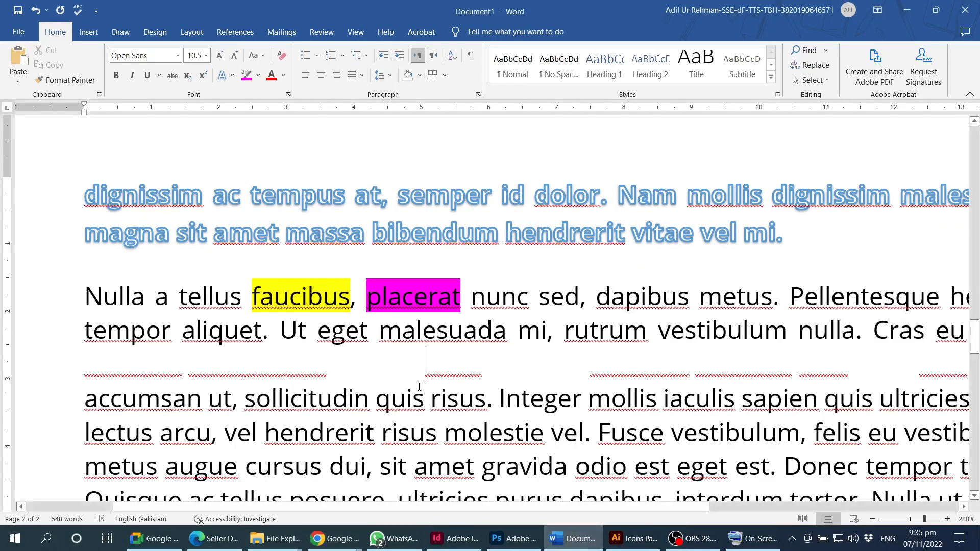
{"action": "double_click", "coordinate": [409, 433]}
{"action": "triple_click", "coordinate": [427, 362]}
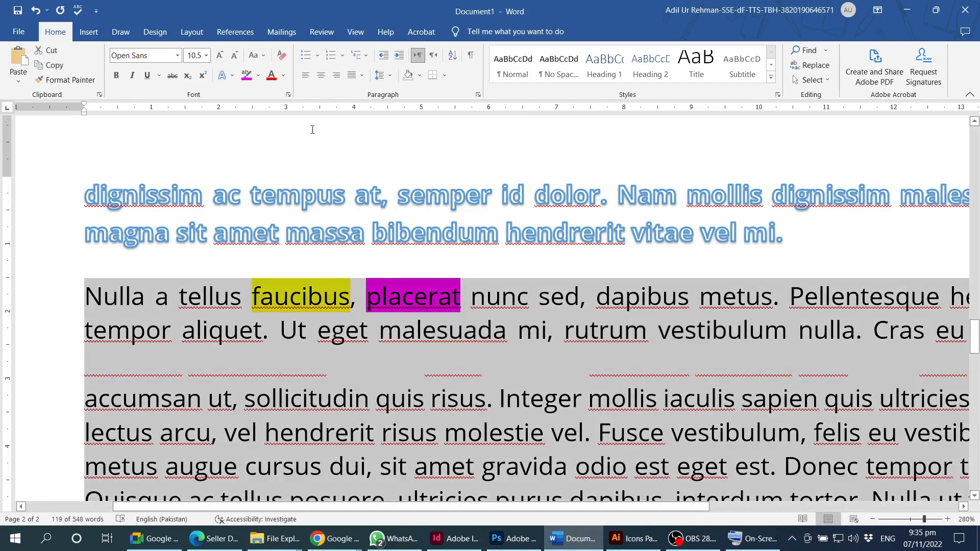
{"action": "left_click", "coordinate": [283, 75]}
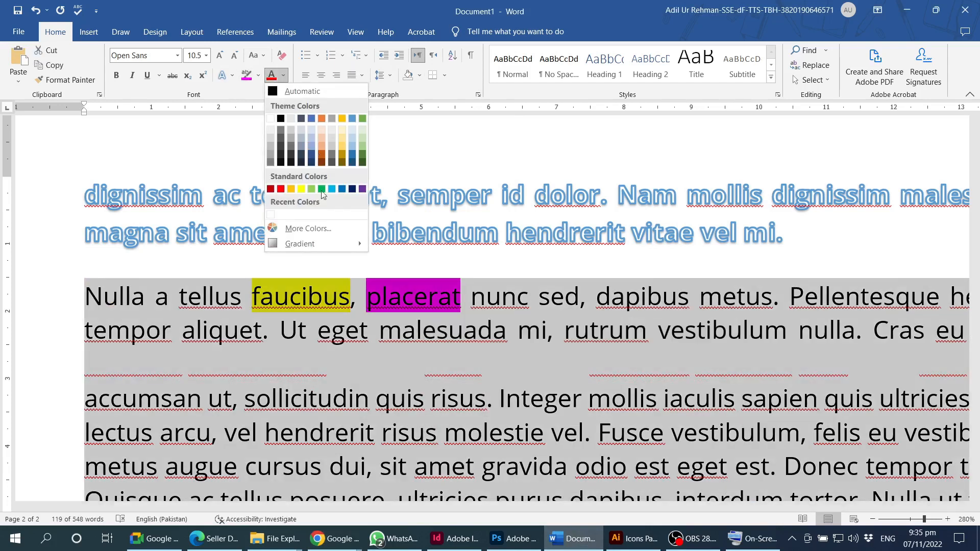
{"action": "left_click", "coordinate": [306, 229]}
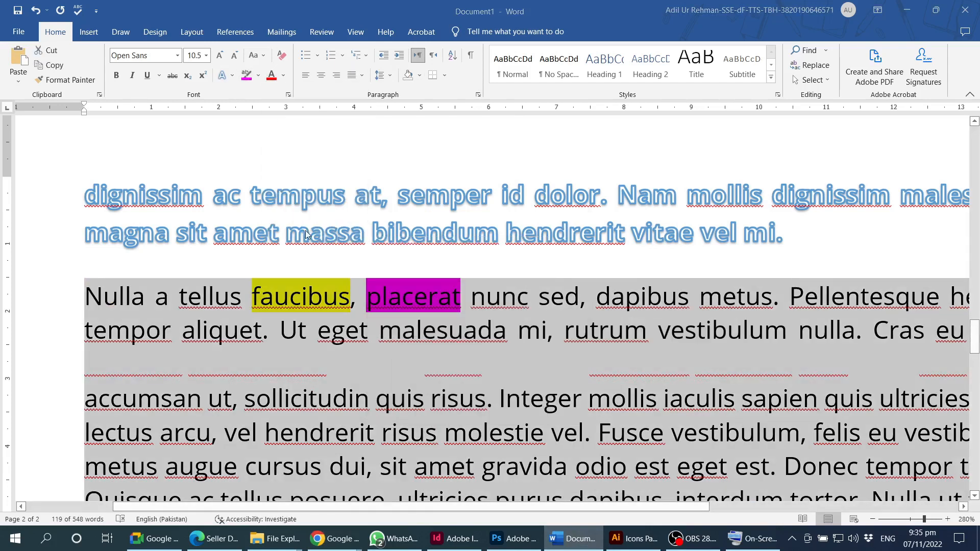
{"action": "left_click", "coordinate": [459, 158]}
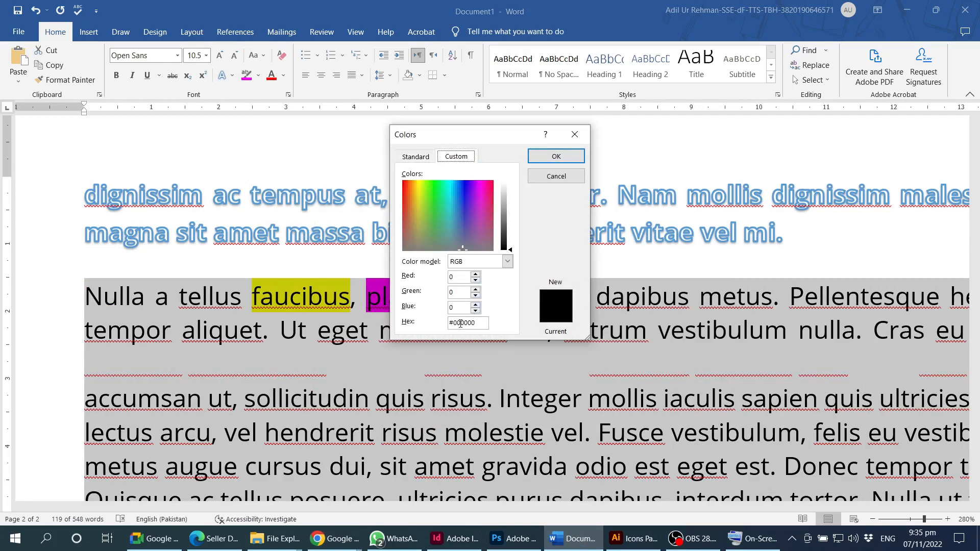
- Enter hex 606C38, checking the code in Coolors, and apply the olive green
{"action": "double_click", "coordinate": [463, 323]}
{"action": "type", "text": "6063"}
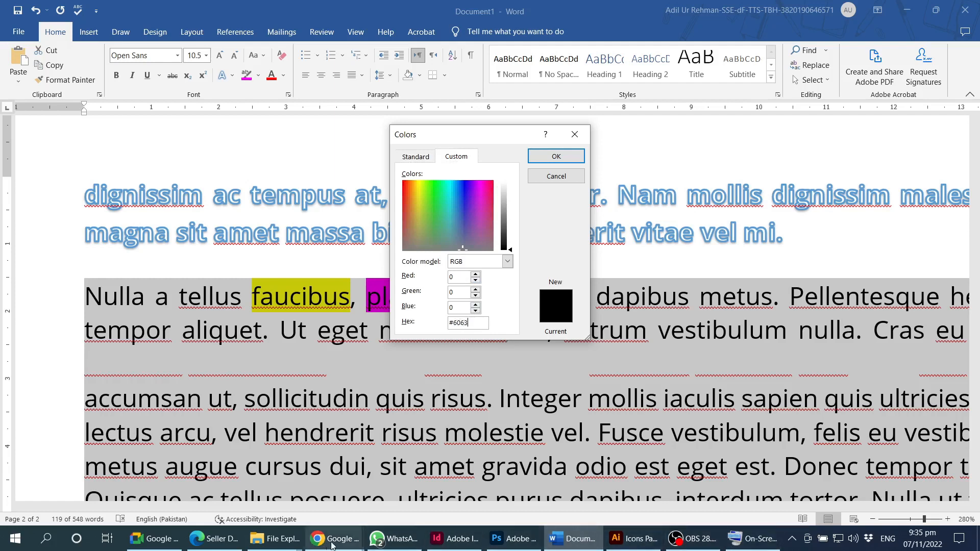
{"action": "mouse_move", "coordinate": [334, 540]}
{"action": "left_click", "coordinate": [578, 477]}
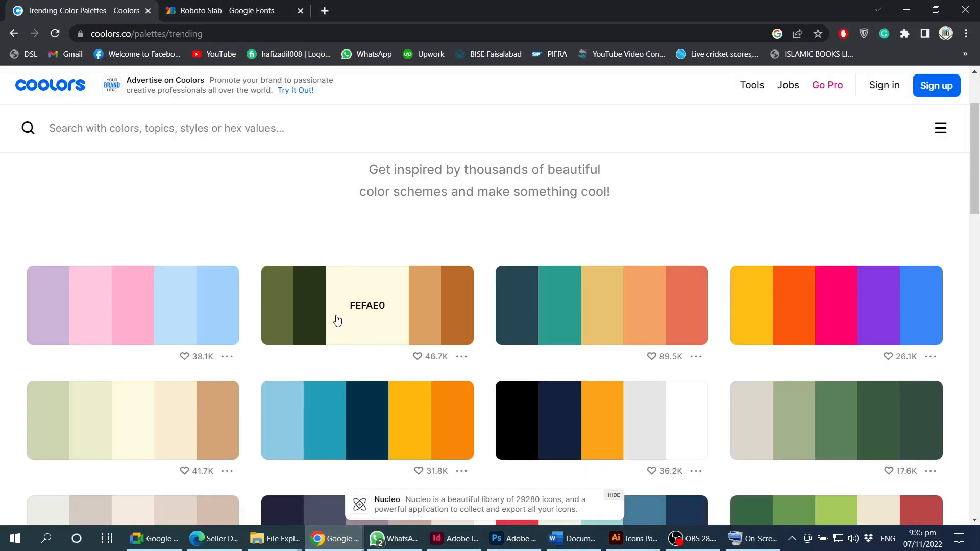
{"action": "mouse_move", "coordinate": [286, 315]}
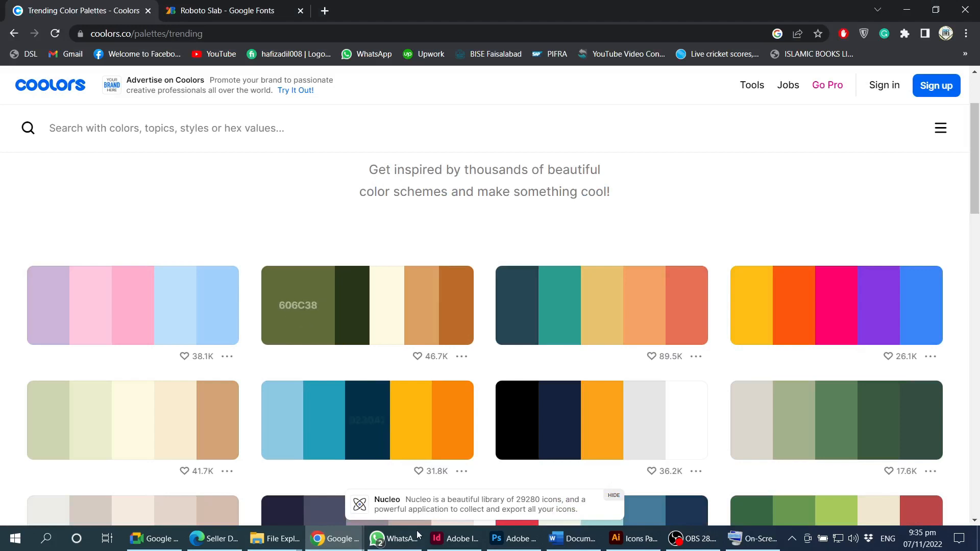
{"action": "left_click", "coordinate": [572, 538]}
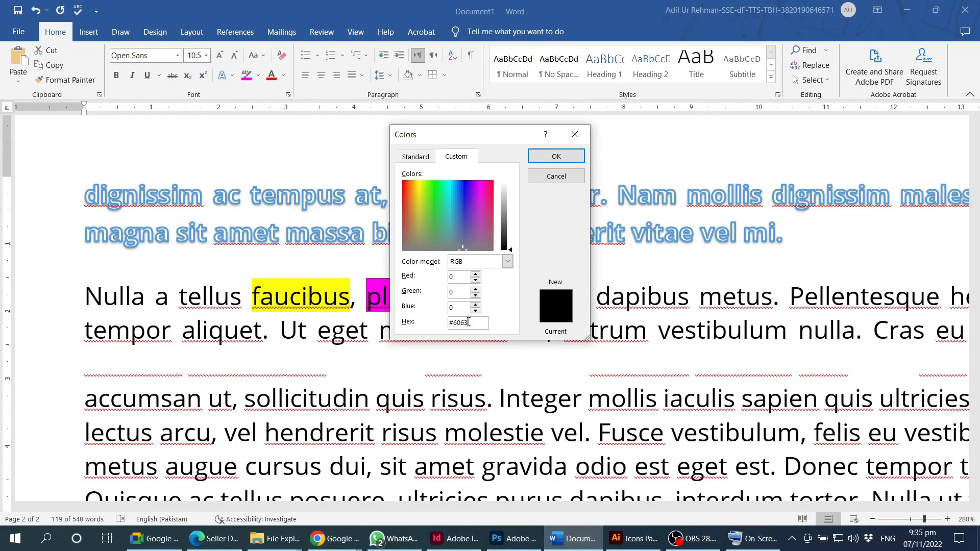
{"action": "type", "text": "38"}
{"action": "left_click", "coordinate": [557, 156]}
{"action": "left_click", "coordinate": [531, 437]}
{"action": "scroll", "coordinate": [590, 440], "scroll_direction": "down", "scroll_amount": 3}
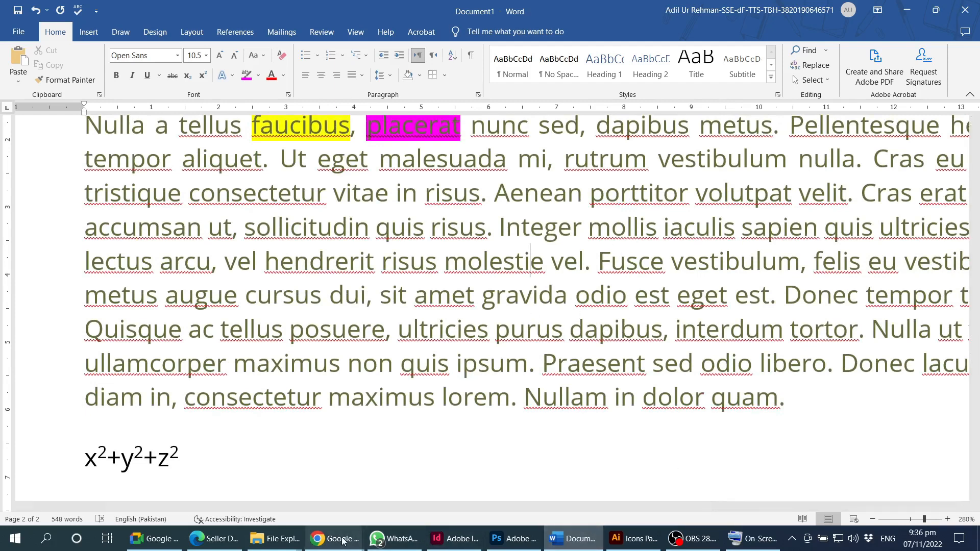
- Export the olive-and-brown palette as an image titled 'My First Color palette' and view it
{"action": "mouse_move", "coordinate": [342, 540]}
{"action": "left_click", "coordinate": [602, 489]}
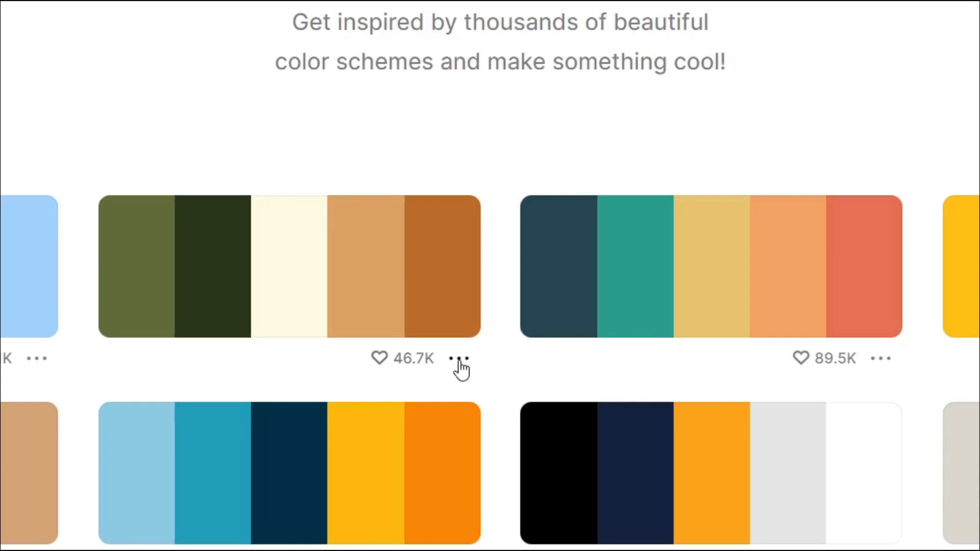
{"action": "left_click", "coordinate": [460, 360]}
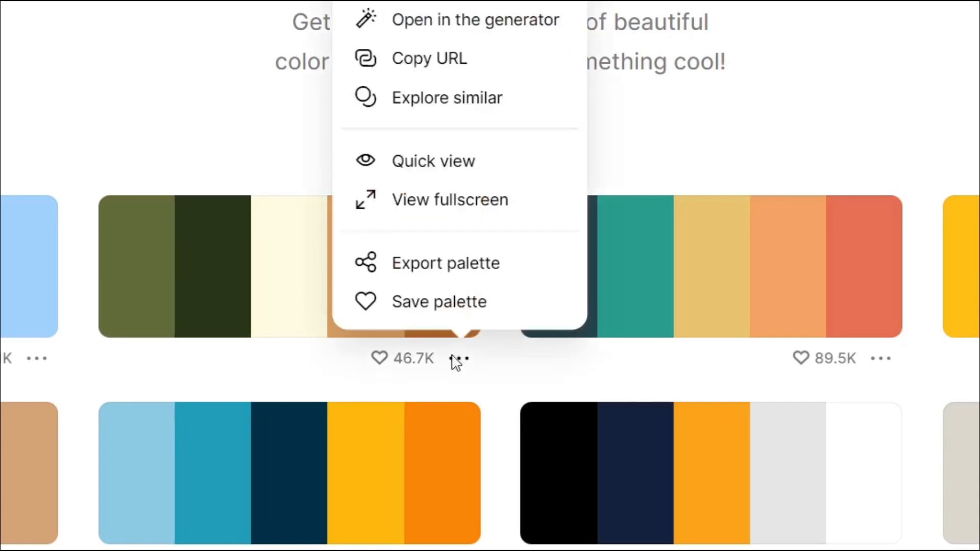
{"action": "left_click", "coordinate": [488, 264]}
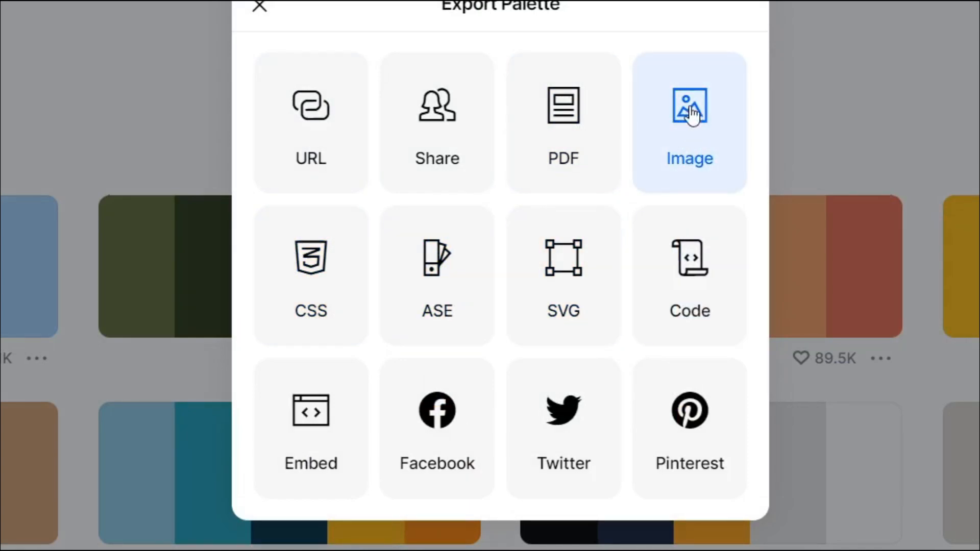
{"action": "left_click", "coordinate": [692, 114]}
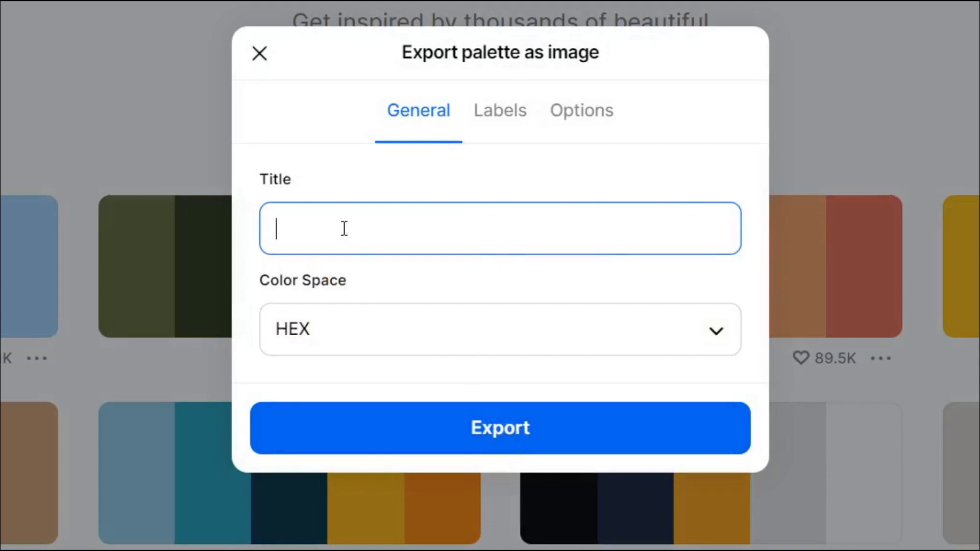
{"action": "type", "text": "My First"}
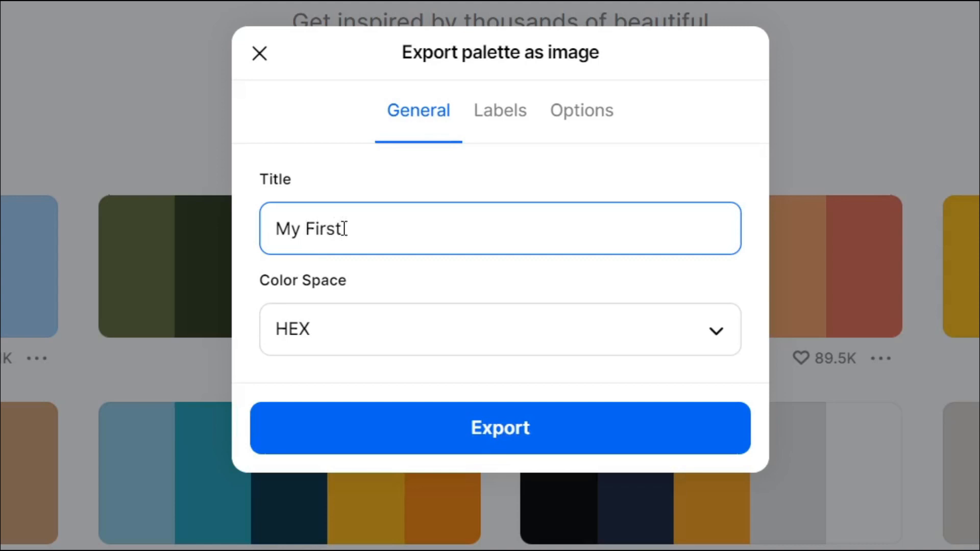
{"action": "type", "text": " Color pal"}
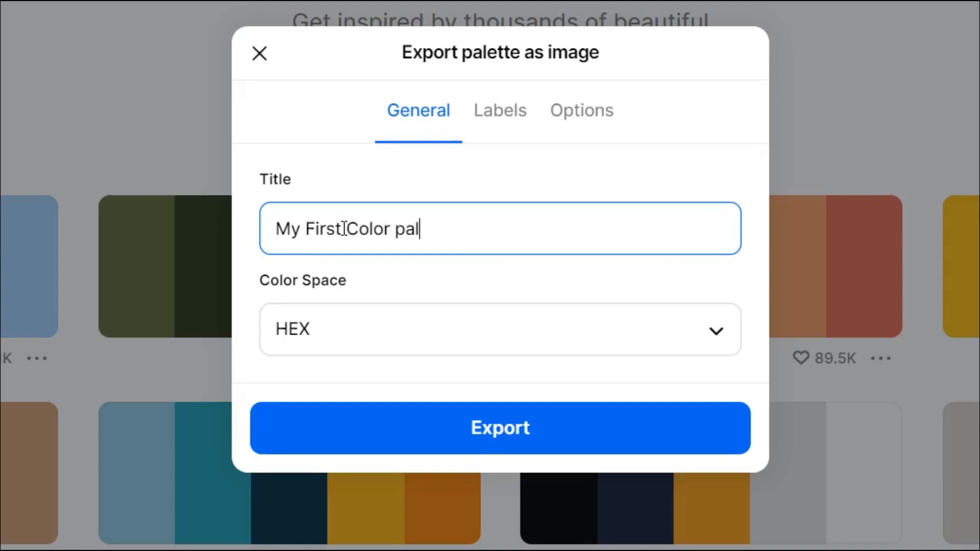
{"action": "type", "text": "lete"}
{"action": "key", "text": "BackSpace"}
{"action": "key", "text": "BackSpace"}
{"action": "key", "text": "BackSpace"}
{"action": "key", "text": "BackSpace"}
{"action": "type", "text": "ette"}
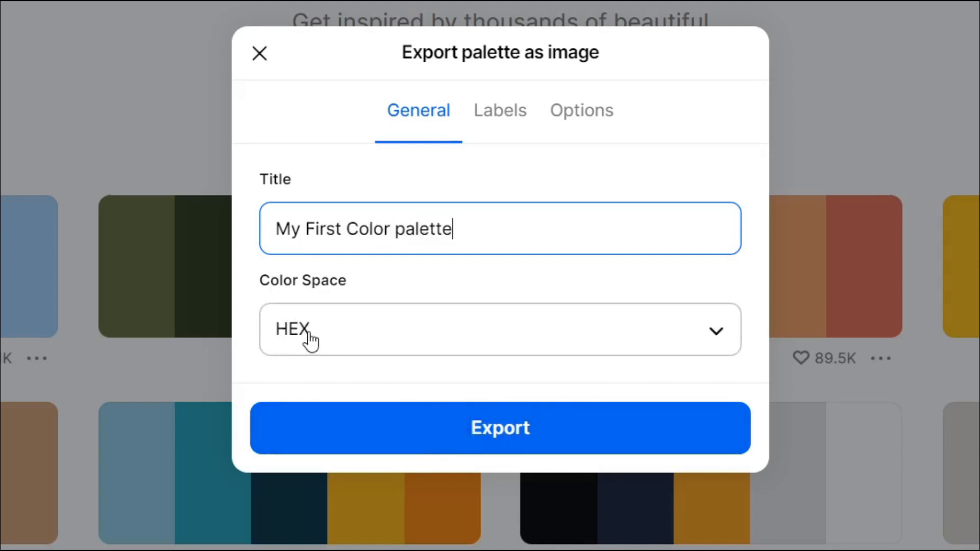
{"action": "left_click", "coordinate": [502, 429]}
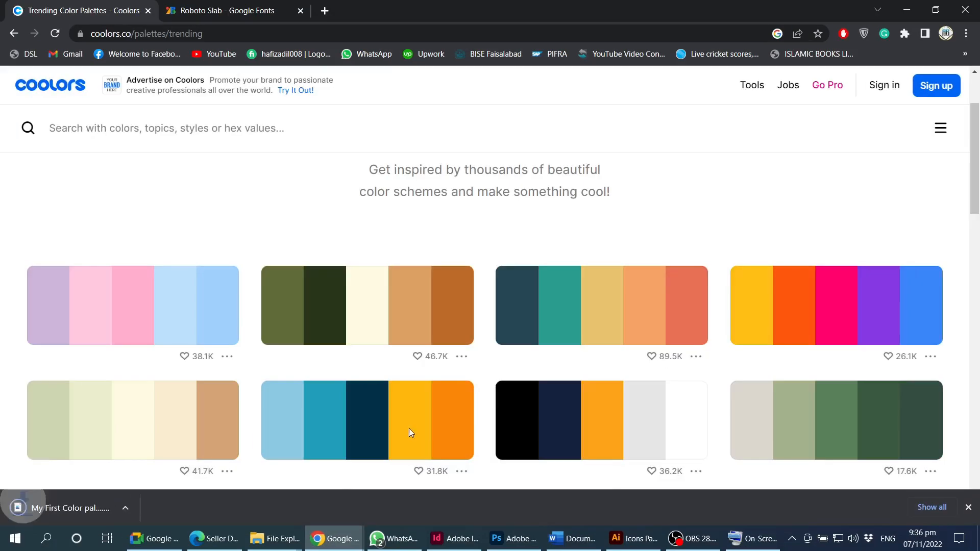
{"action": "left_click", "coordinate": [81, 505]}
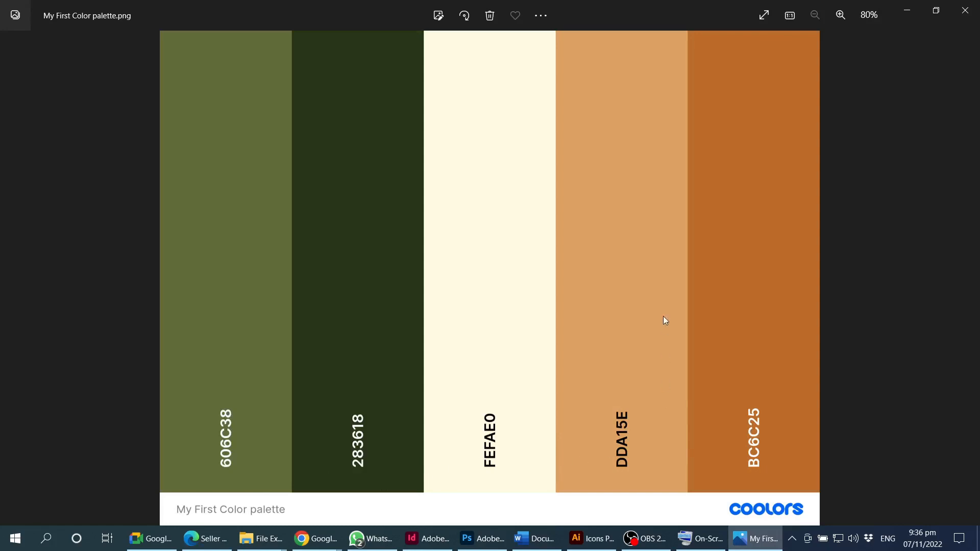
{"action": "left_click", "coordinate": [965, 11]}
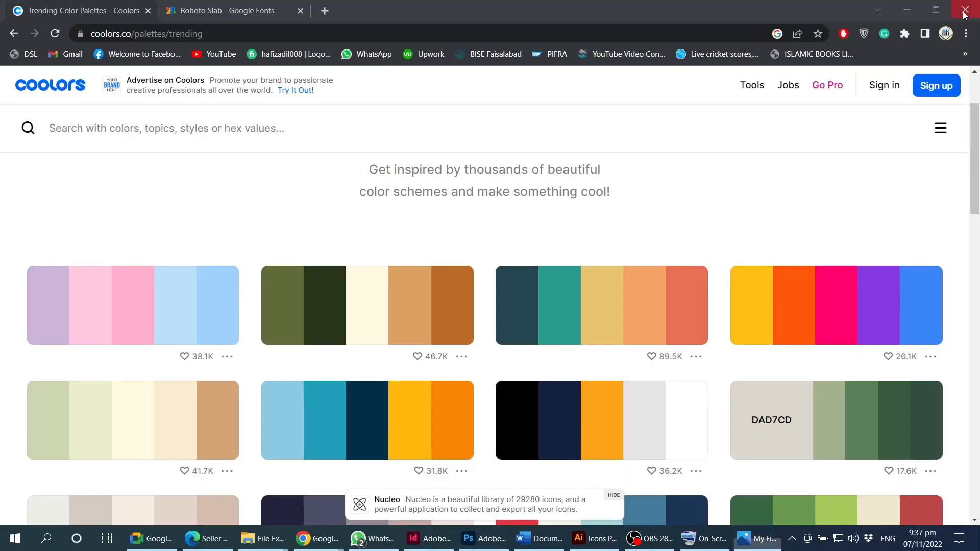
- Bring Word back to the front with the cursor in the Nulla paragraph
{"action": "left_click", "coordinate": [573, 538]}
{"action": "left_click", "coordinate": [556, 307]}
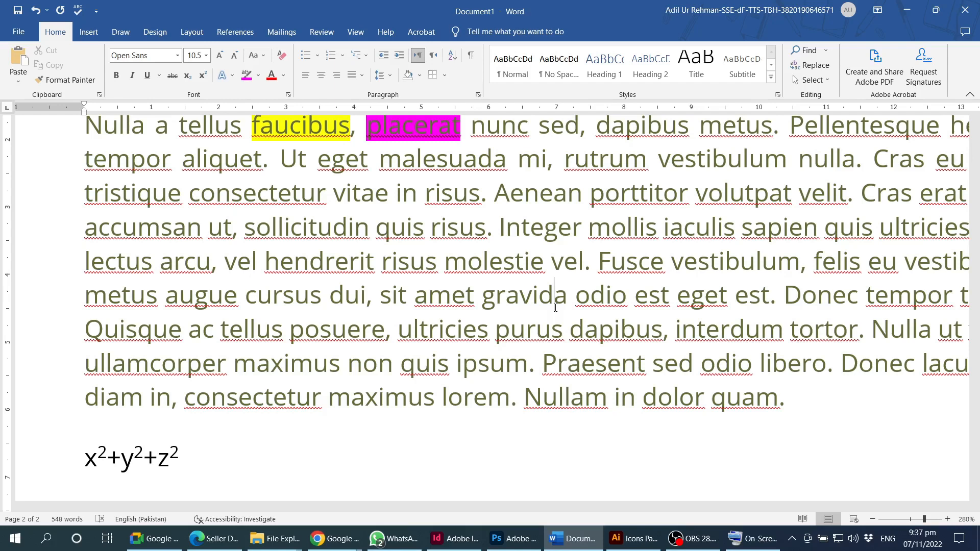
{"action": "key", "text": "alt+Tab"}
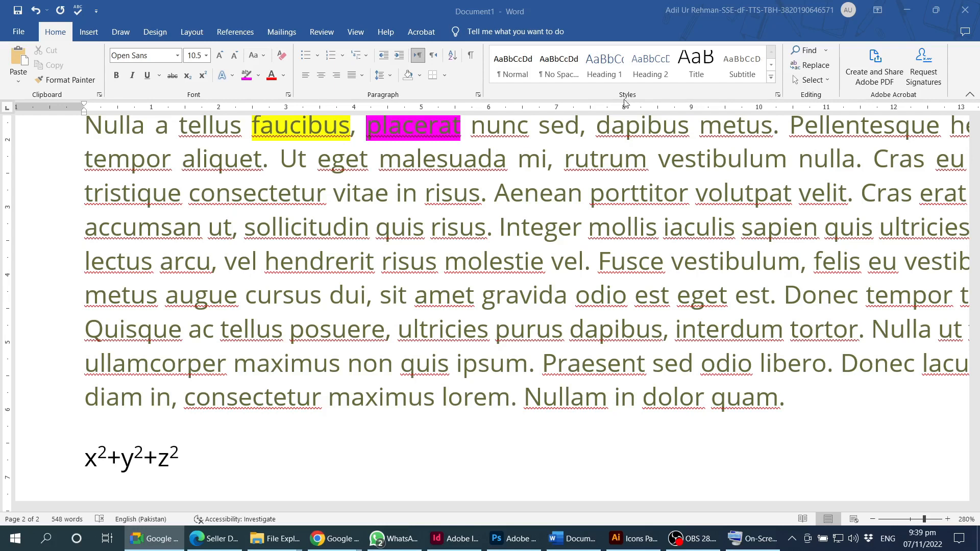
{"action": "left_click", "coordinate": [178, 57]}
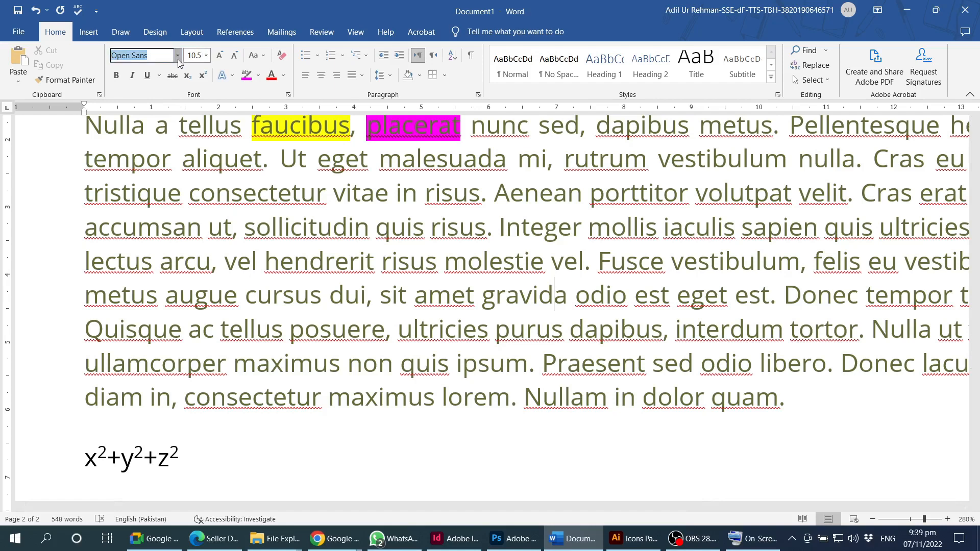
{"action": "left_click", "coordinate": [178, 56]}
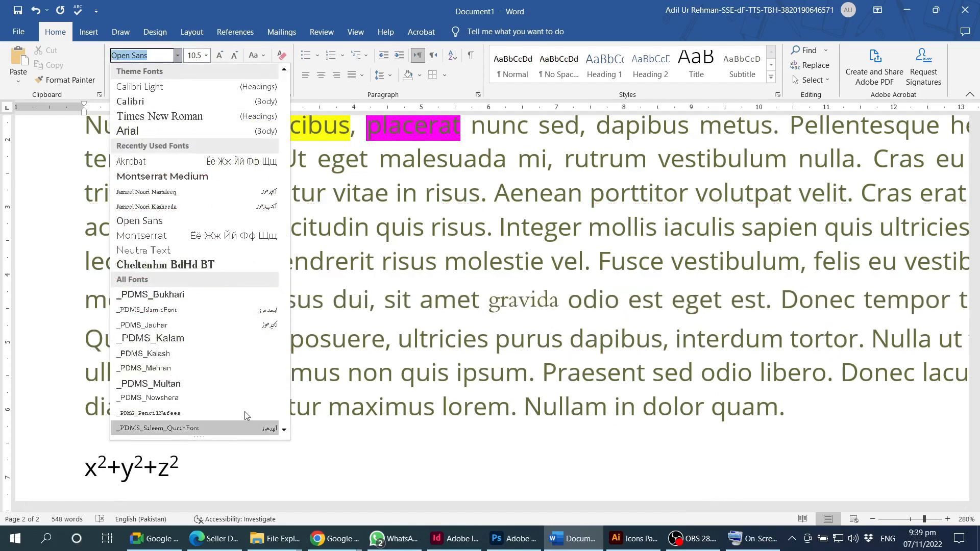
{"action": "left_click", "coordinate": [619, 13]}
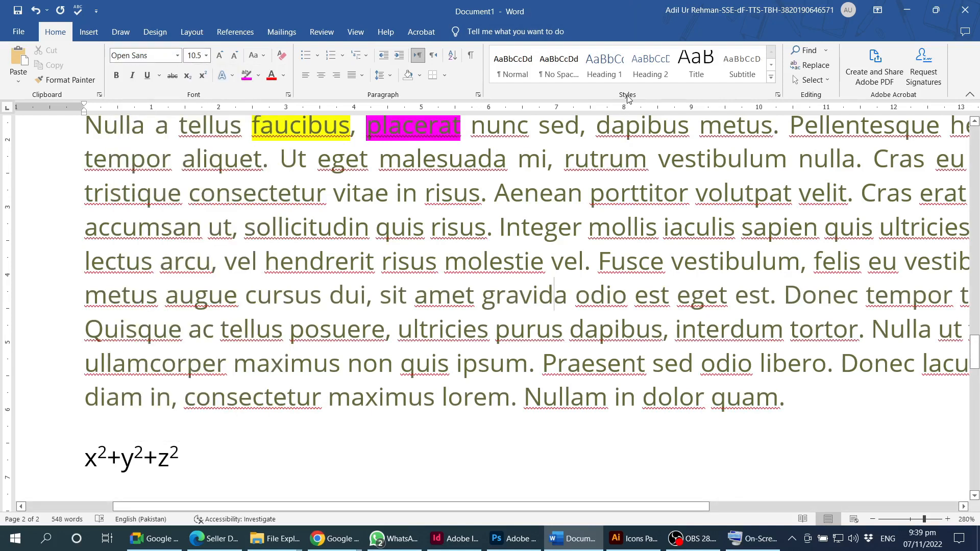
{"action": "left_click", "coordinate": [178, 56]}
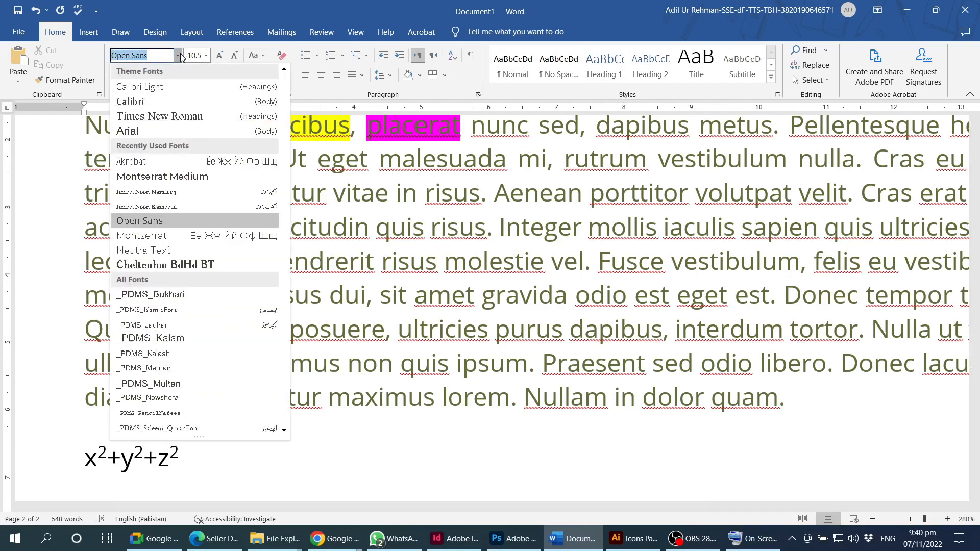
{"action": "left_click", "coordinate": [596, 10]}
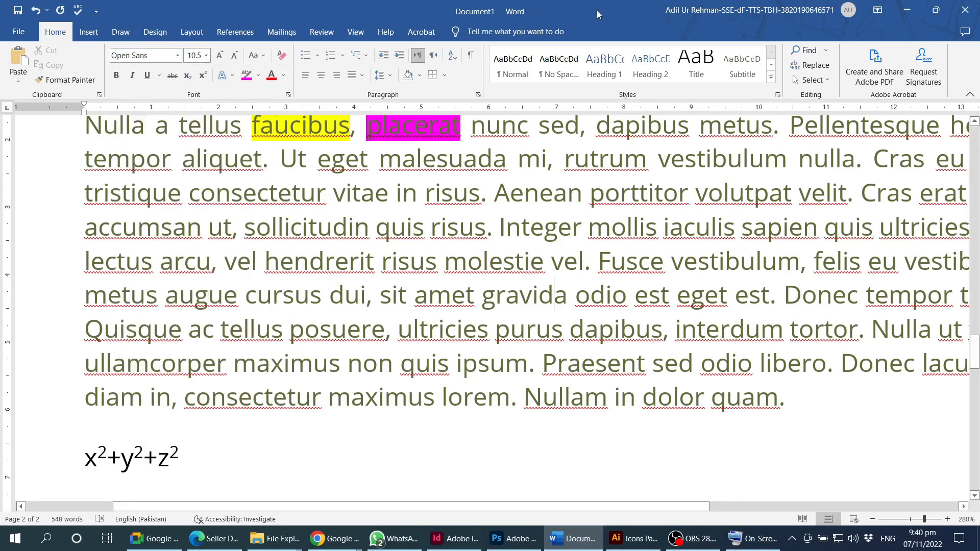